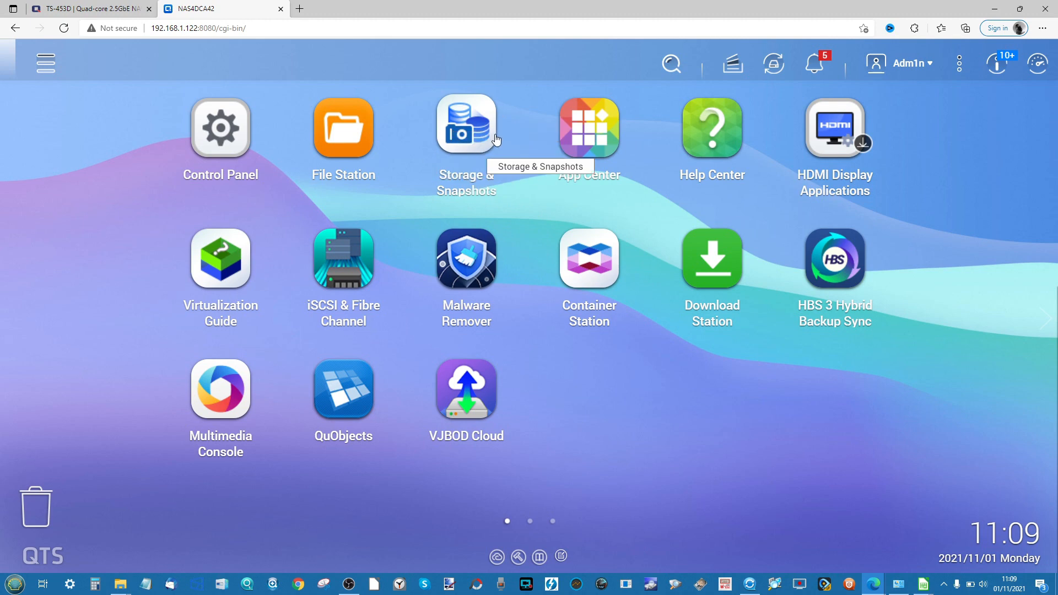
Open Storage & Snapshots and display the RAID Group 1 details in the Disks/VJBOD section.
click(477, 130)
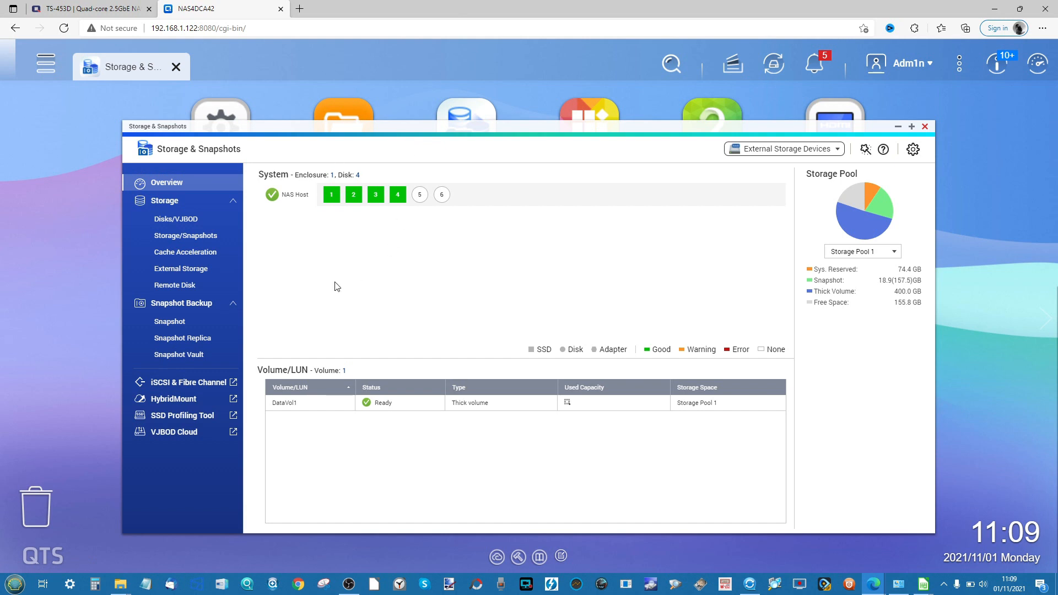
mouse_move(358, 196)
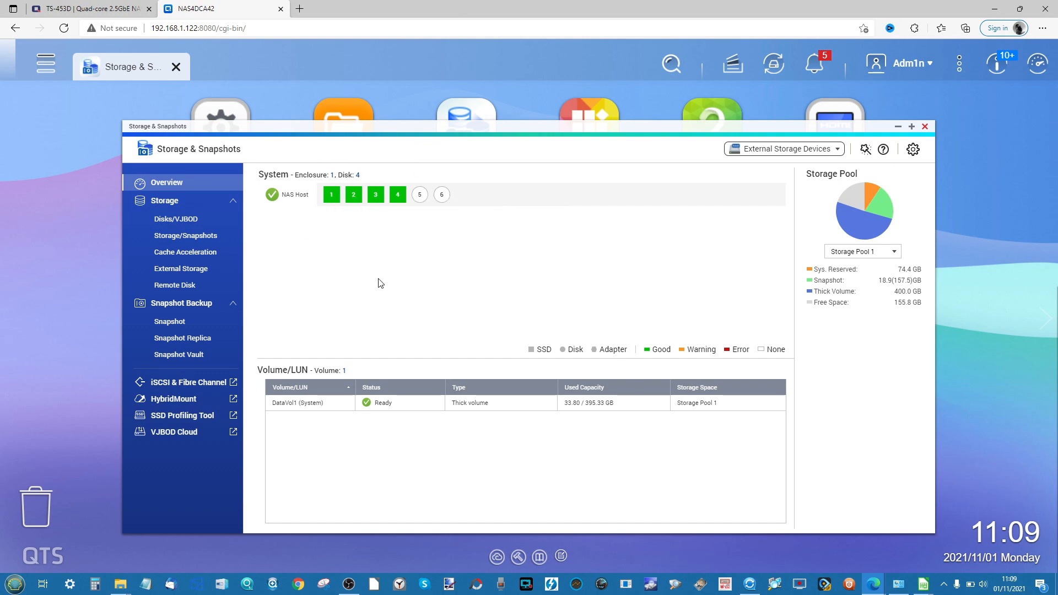
click(189, 223)
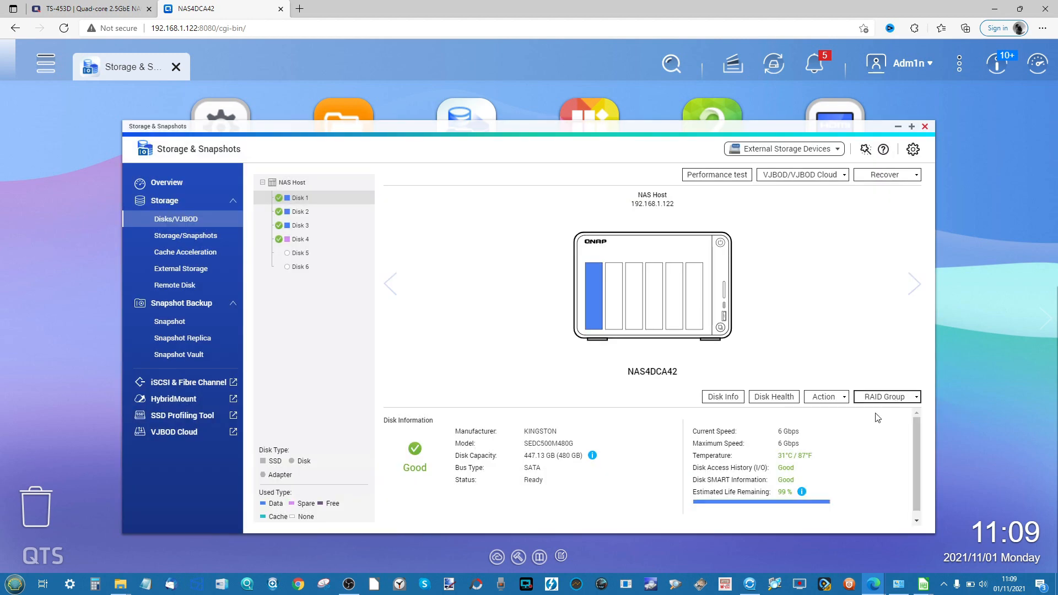
click(873, 399)
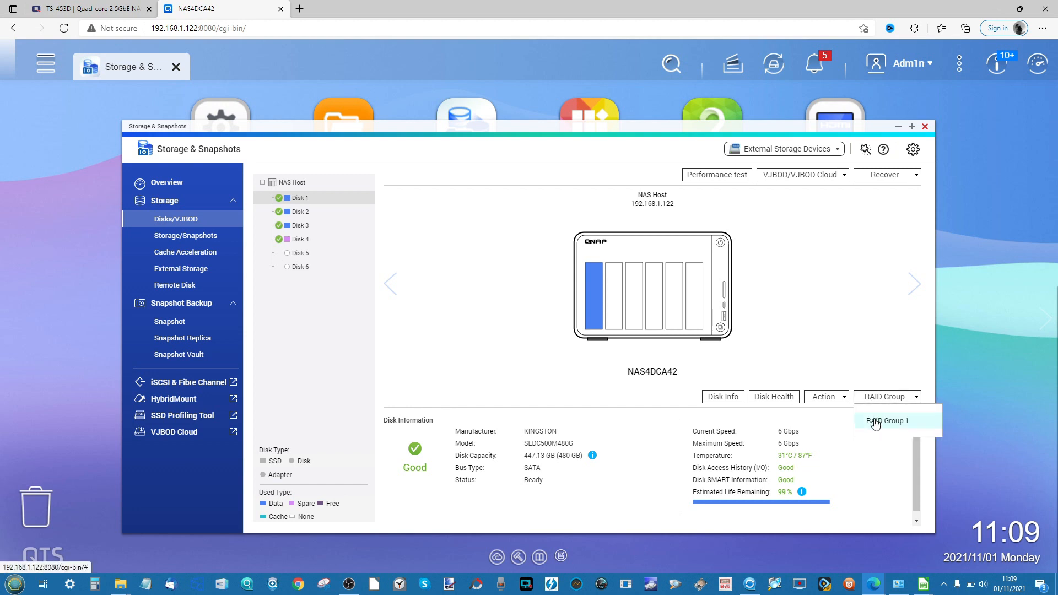
click(873, 421)
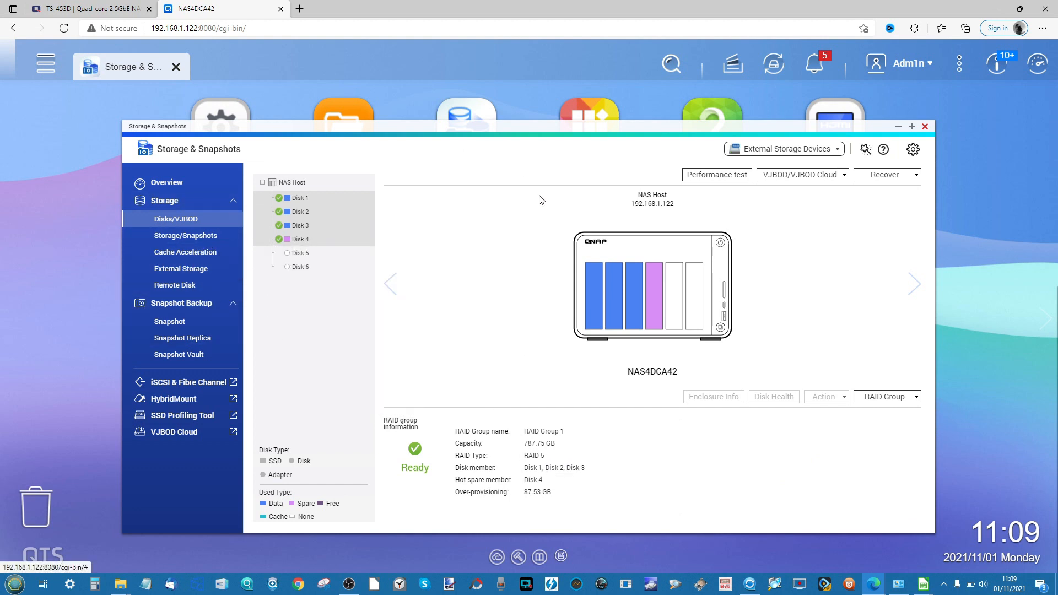
Inspect the disk information for Disk 4, then return to the RAID Group 1 details.
click(676, 293)
click(655, 293)
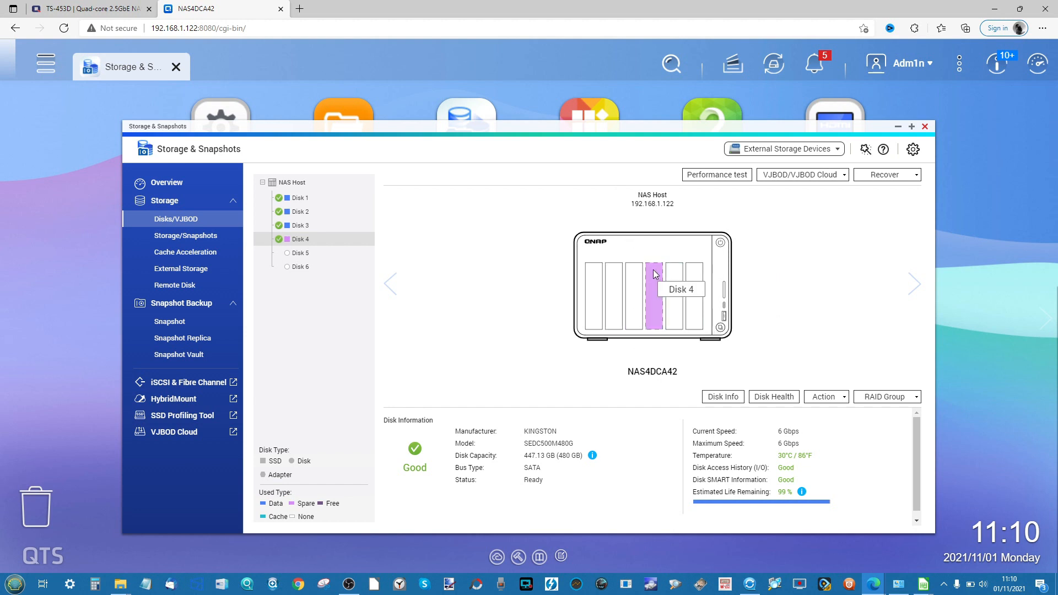
click(872, 401)
click(875, 420)
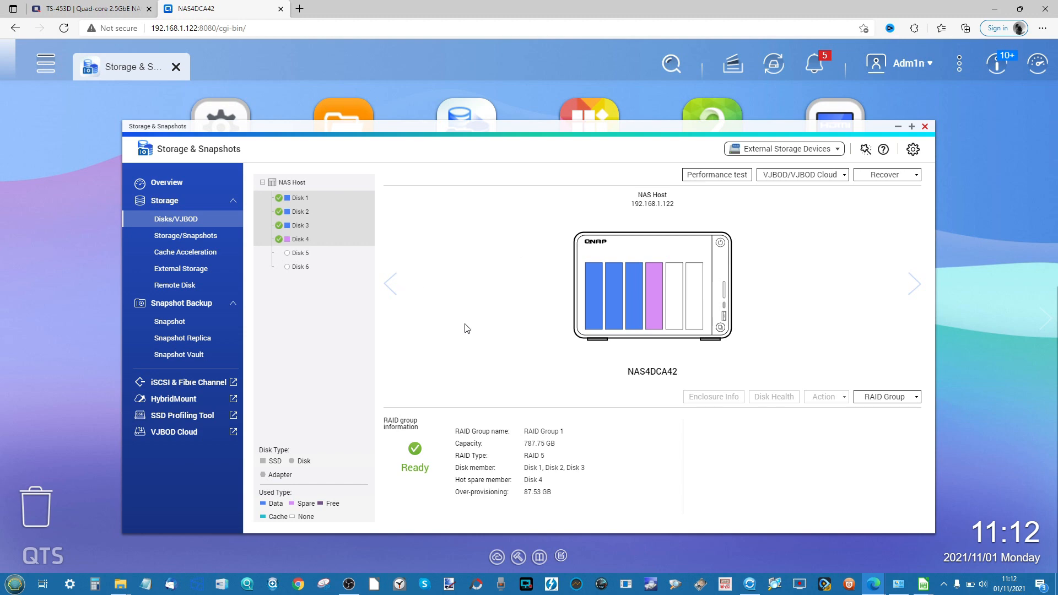
View the snapshot protection and space allocation of Storage Pool 1, then close Storage & Snapshots.
click(183, 321)
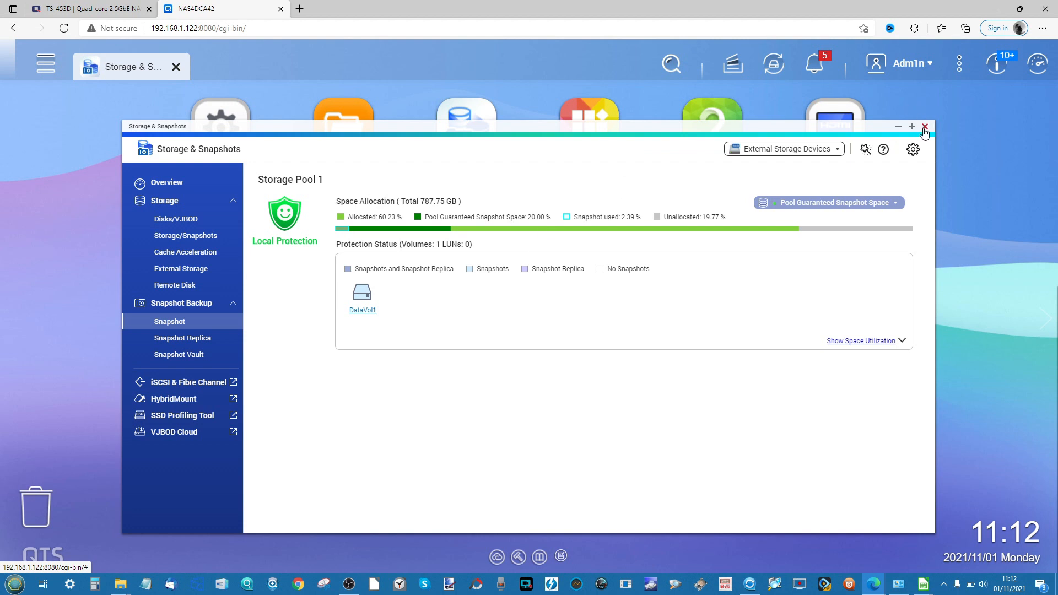
click(924, 126)
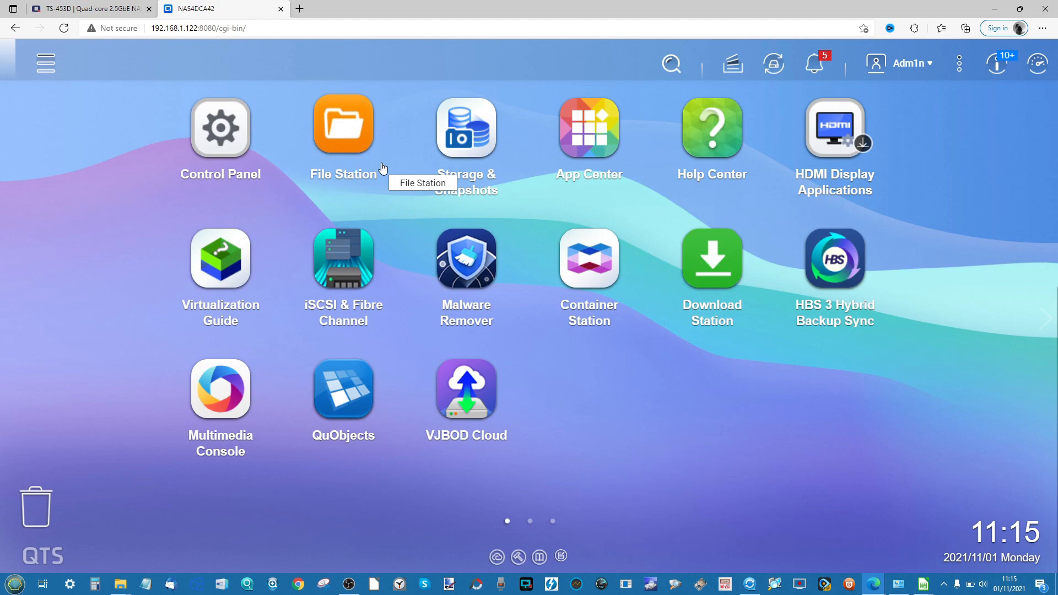
Open Snapshot Manager for DataVol1 from File Station and browse the folders in the 2021/11/01 snapshot.
click(353, 142)
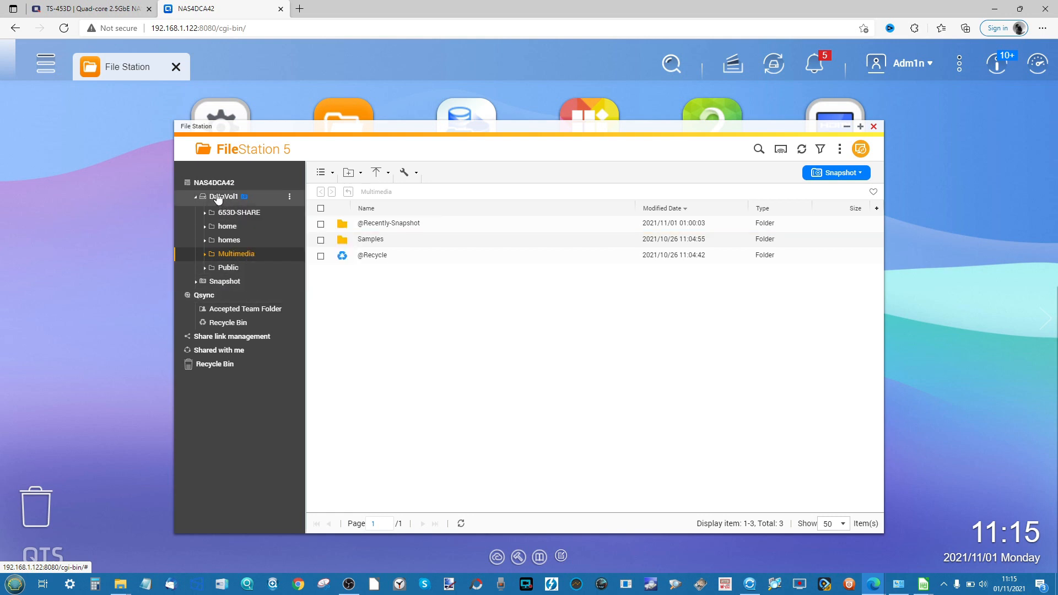
click(291, 197)
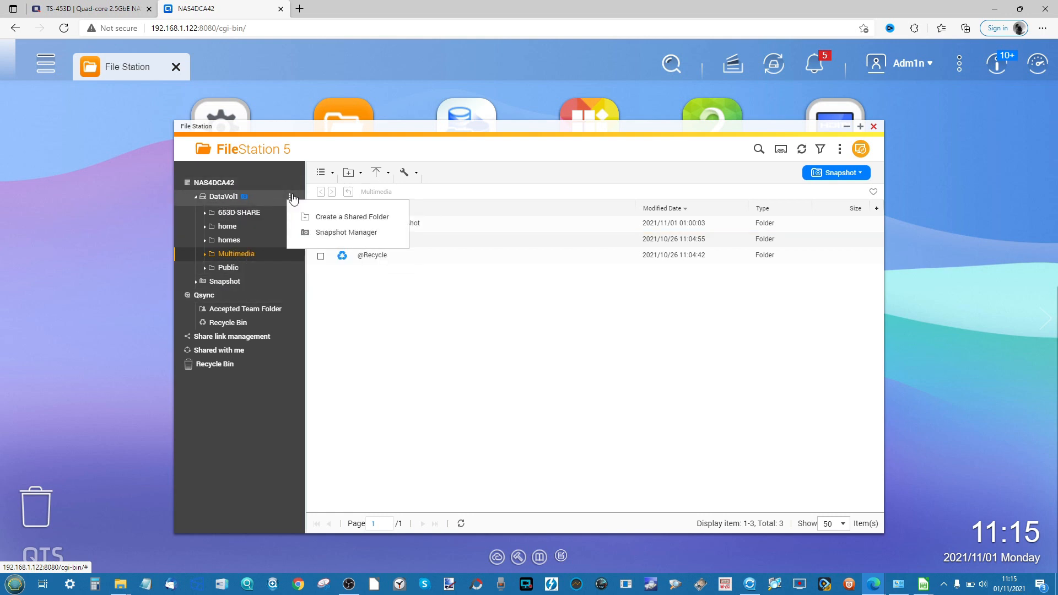
click(341, 234)
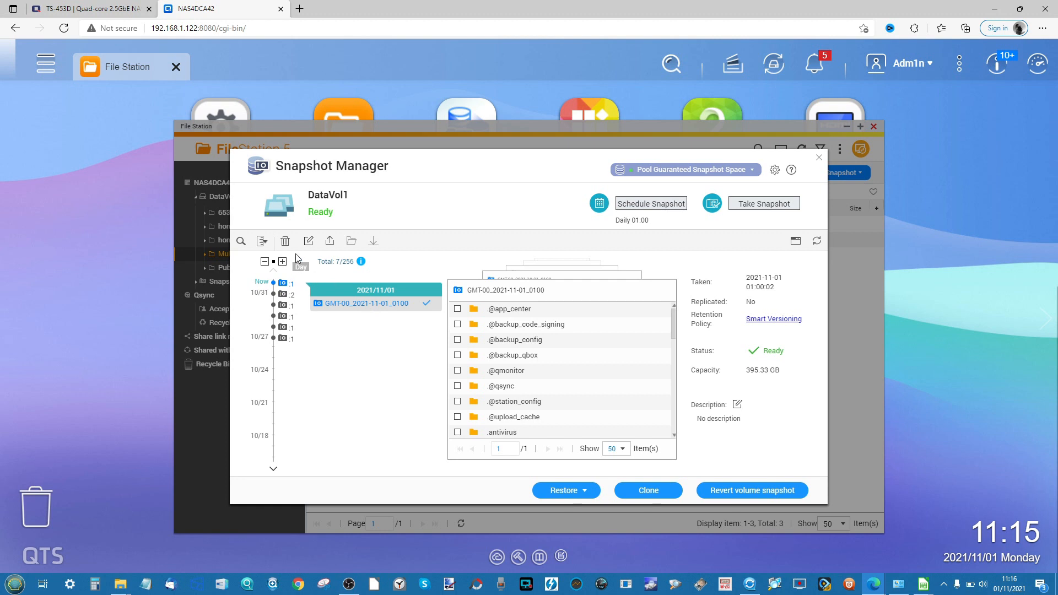
drag(308, 160, 412, 153)
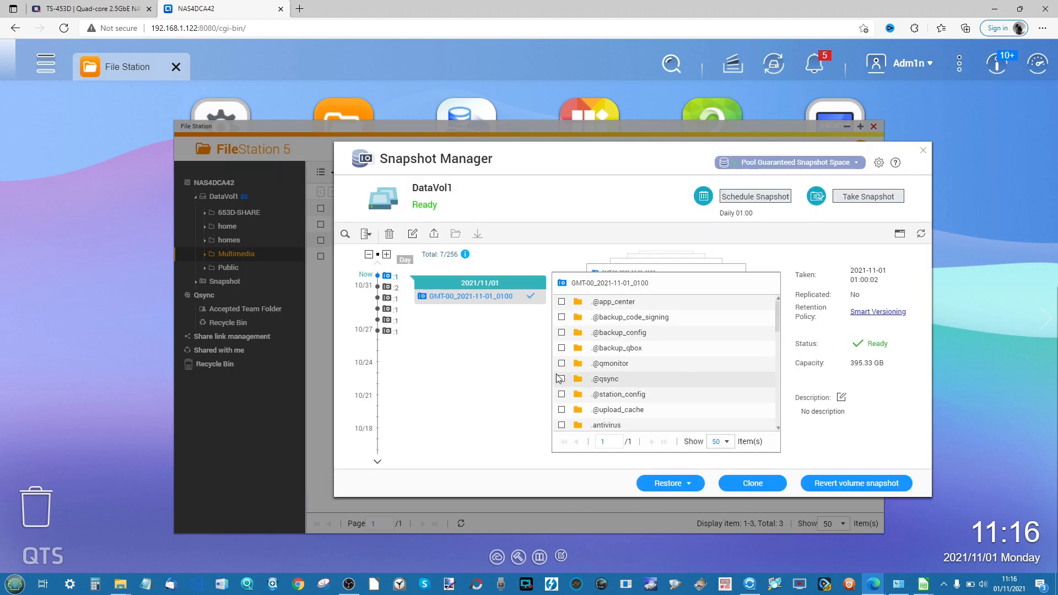
scroll(629, 324, down, 5)
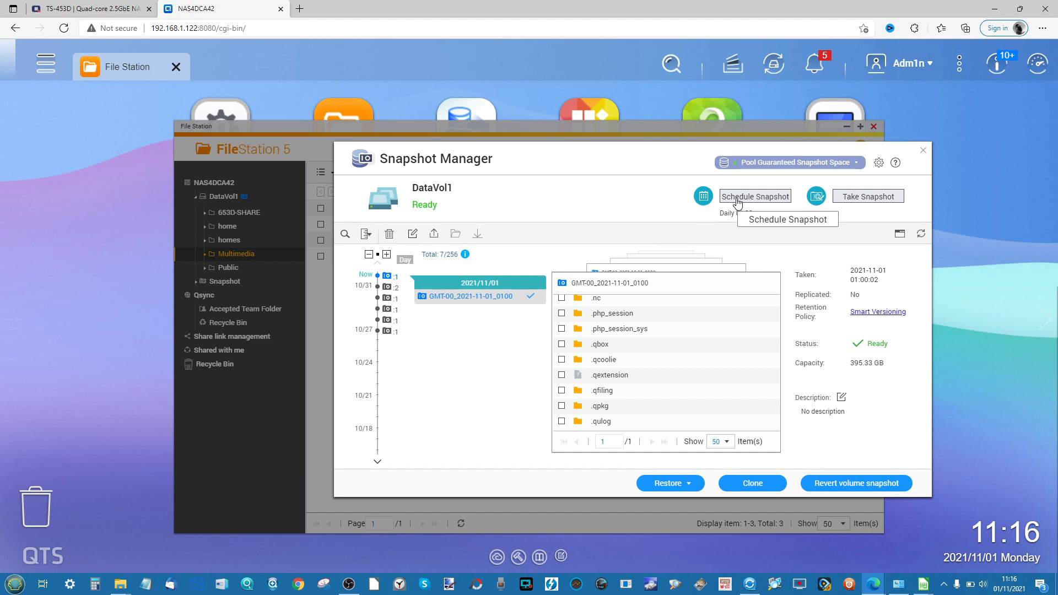
Review DataVol1's snapshot schedule, smart snapshot, retention and pool guaranteed space settings, then close Snapshot Manager and File Station.
click(765, 205)
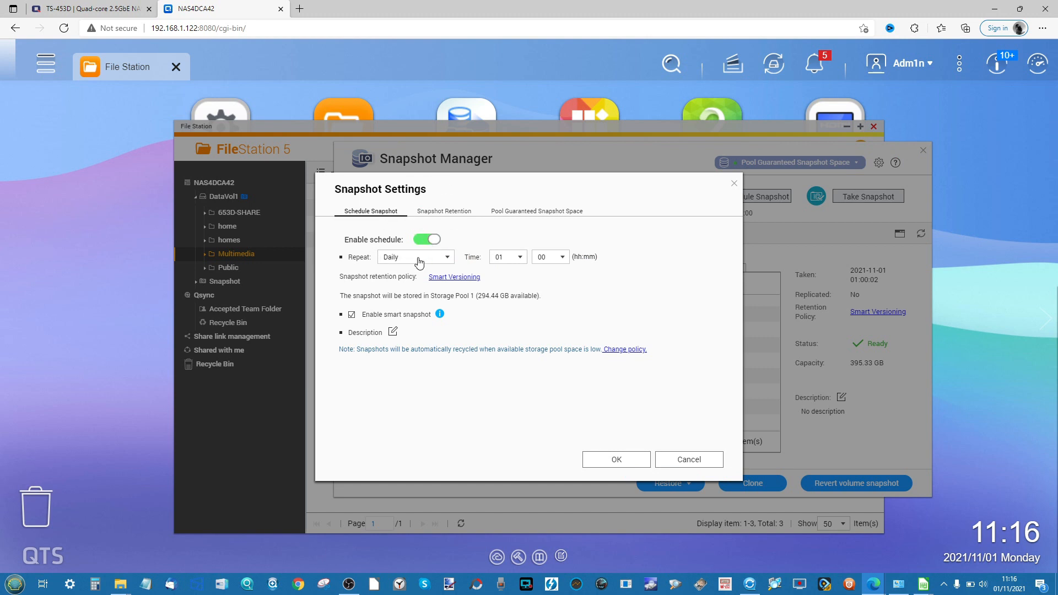
click(439, 314)
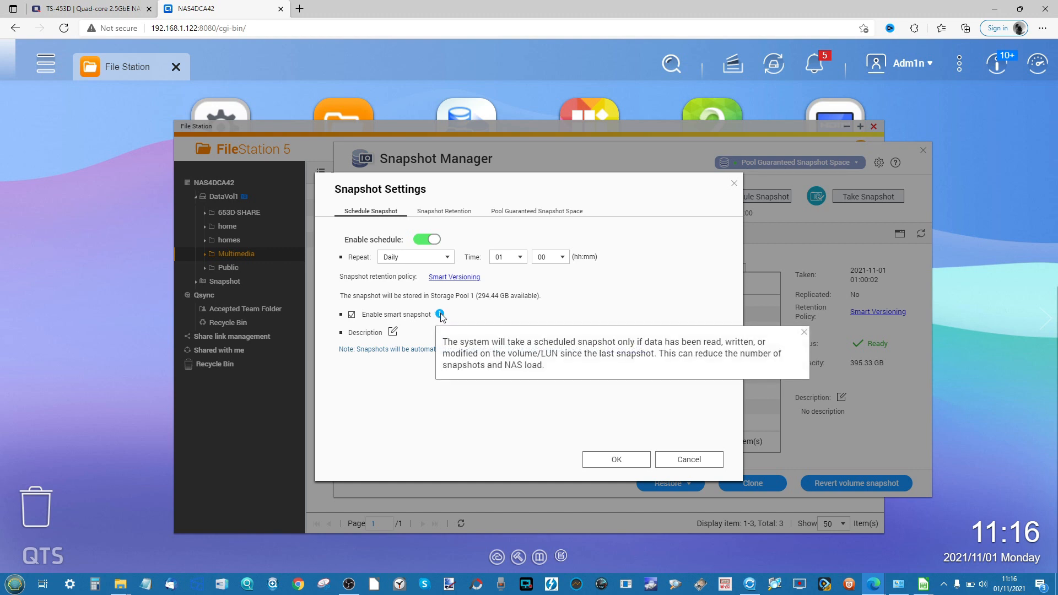
click(468, 212)
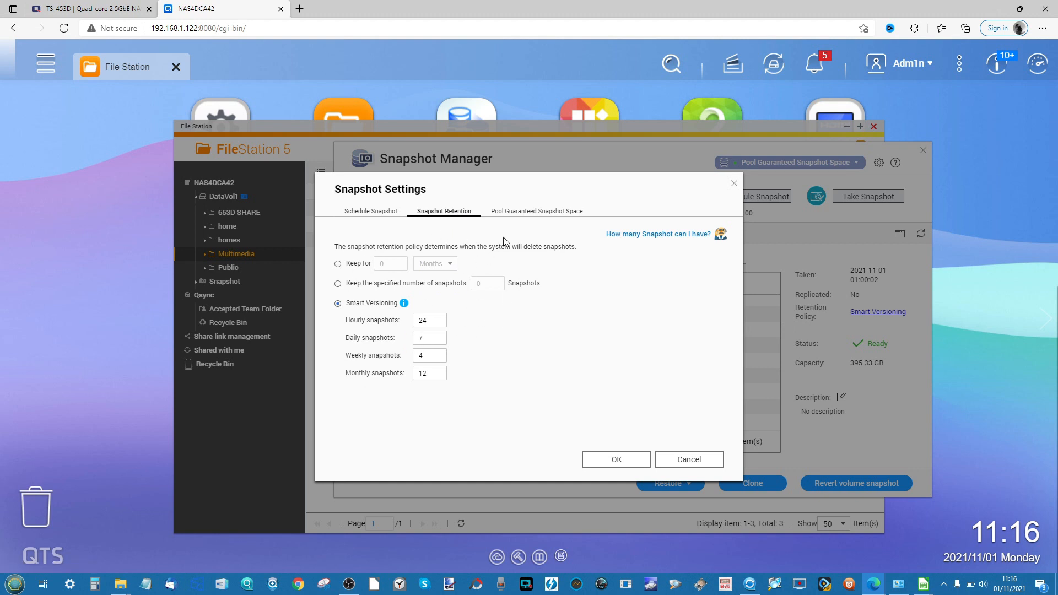
click(530, 213)
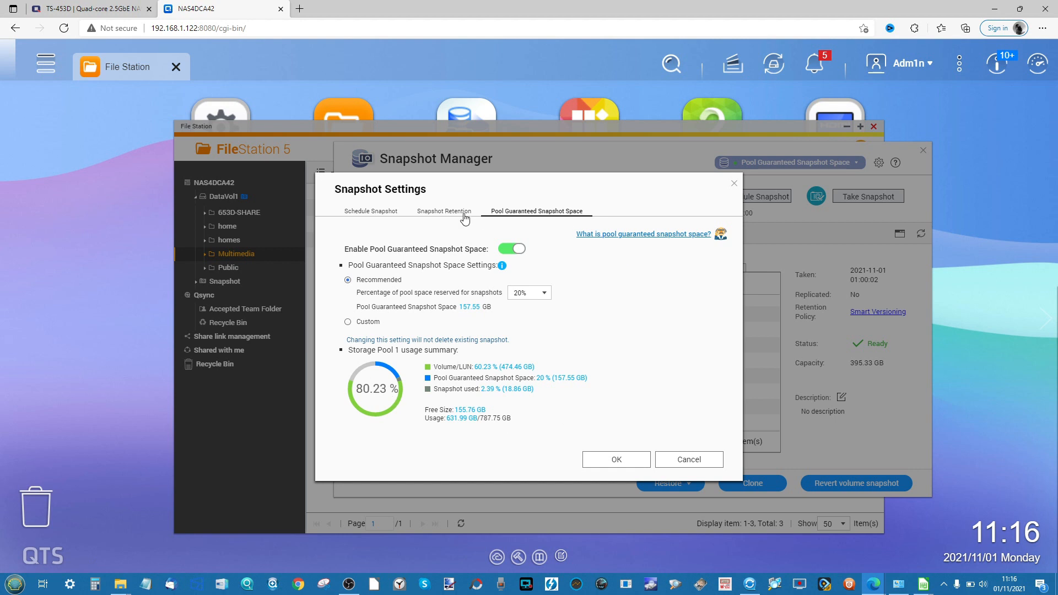
click(379, 213)
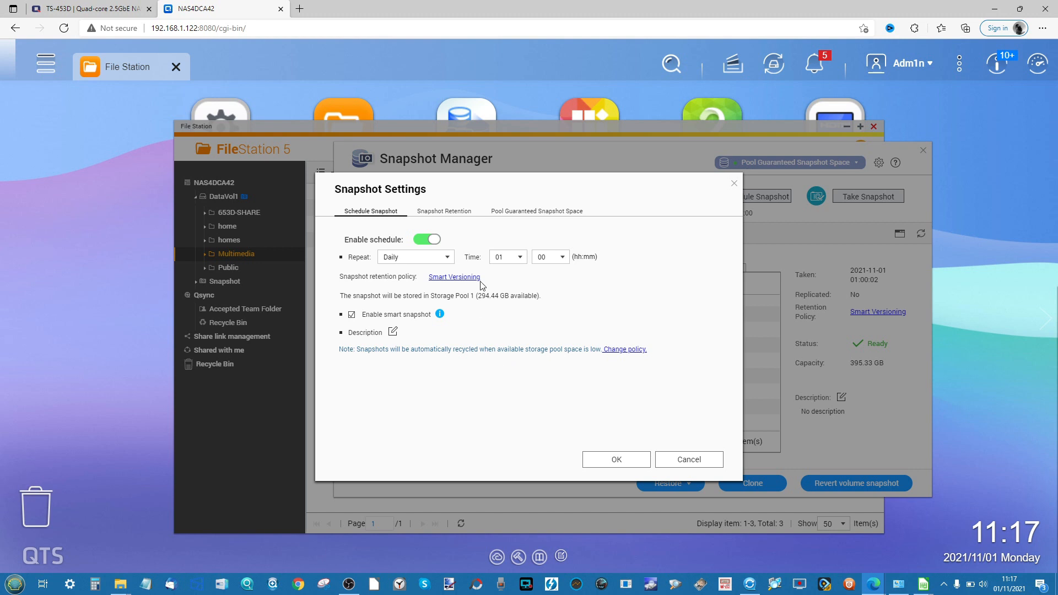
click(455, 217)
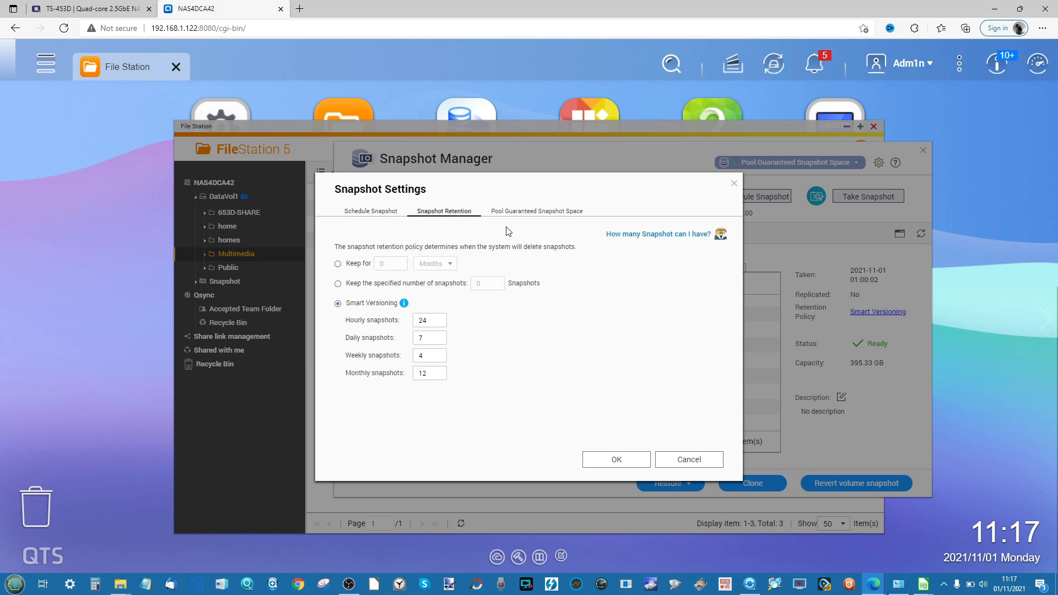
click(734, 186)
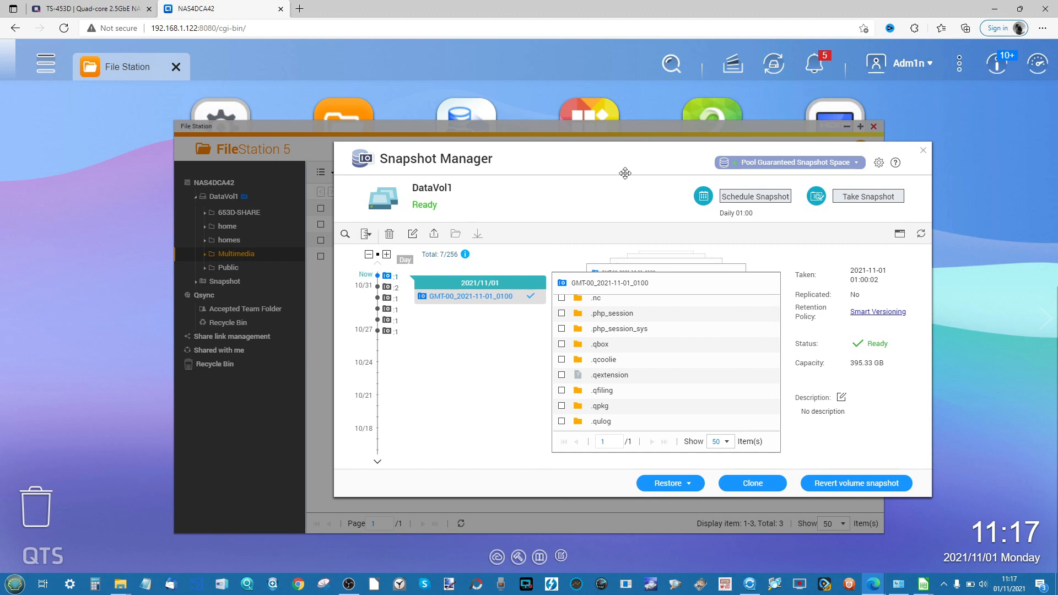
click(927, 155)
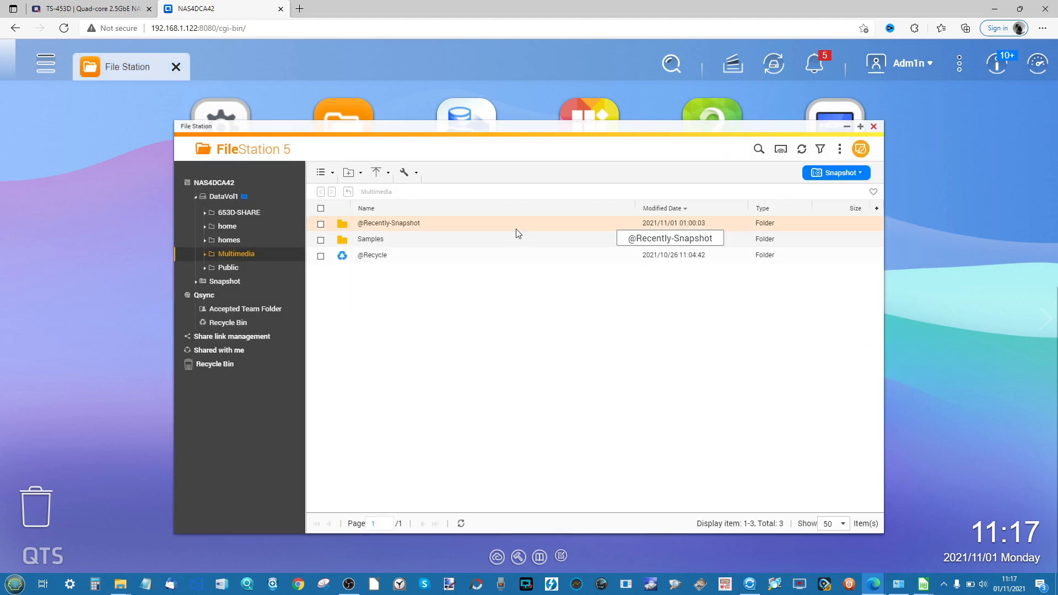
click(874, 128)
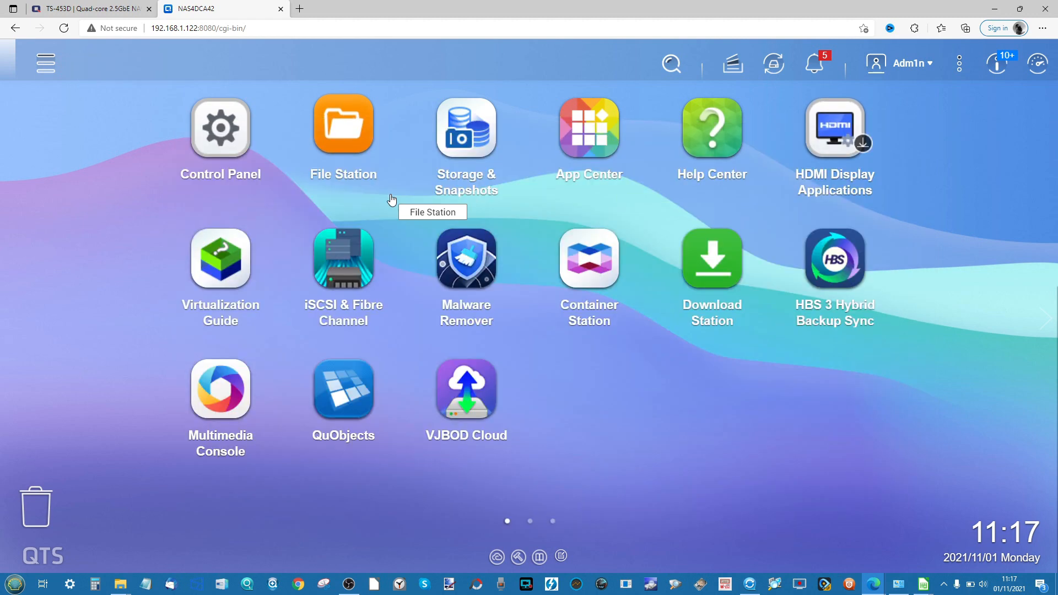
Browse the Backup/Sync apps in App Center, then close it.
click(589, 131)
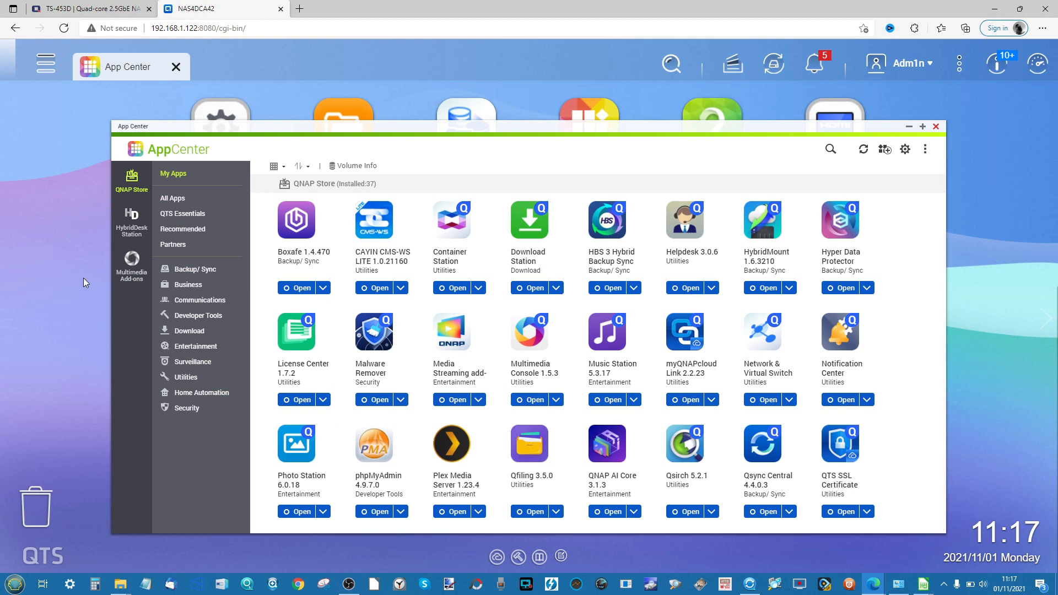
click(202, 270)
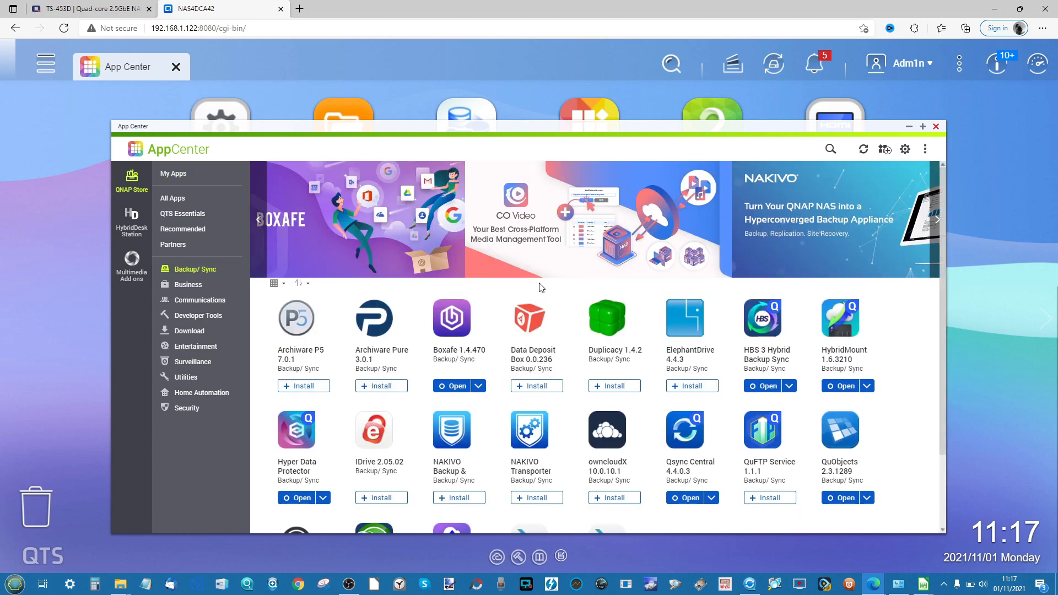
scroll(539, 284, down, 3)
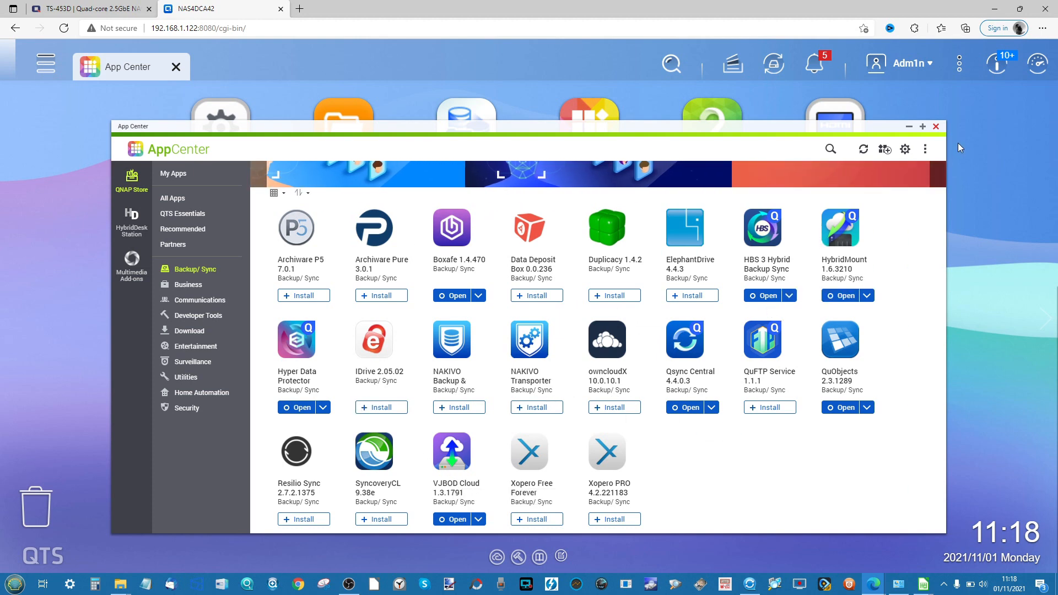
click(934, 127)
Open QuObjects, view its overview and the Buckets page for the 653D-SHARE storage space, then close it.
click(529, 522)
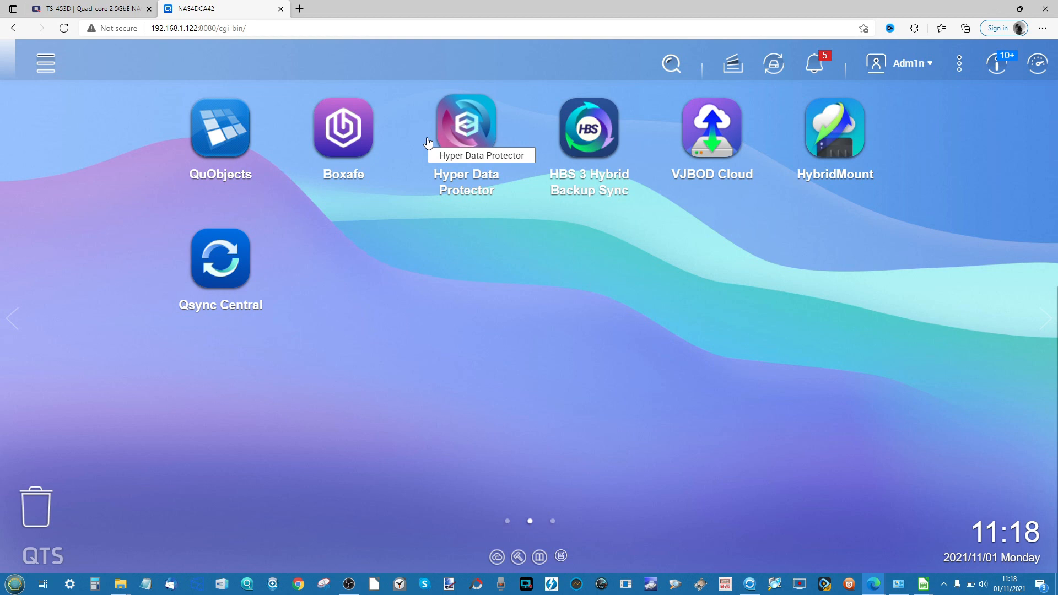
click(223, 125)
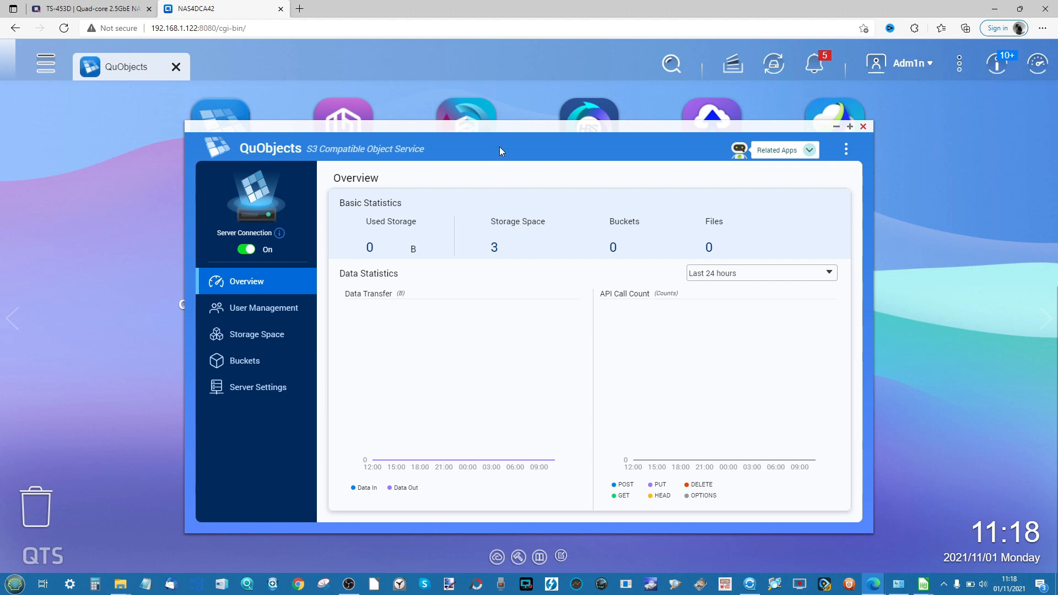
drag(515, 134, 523, 131)
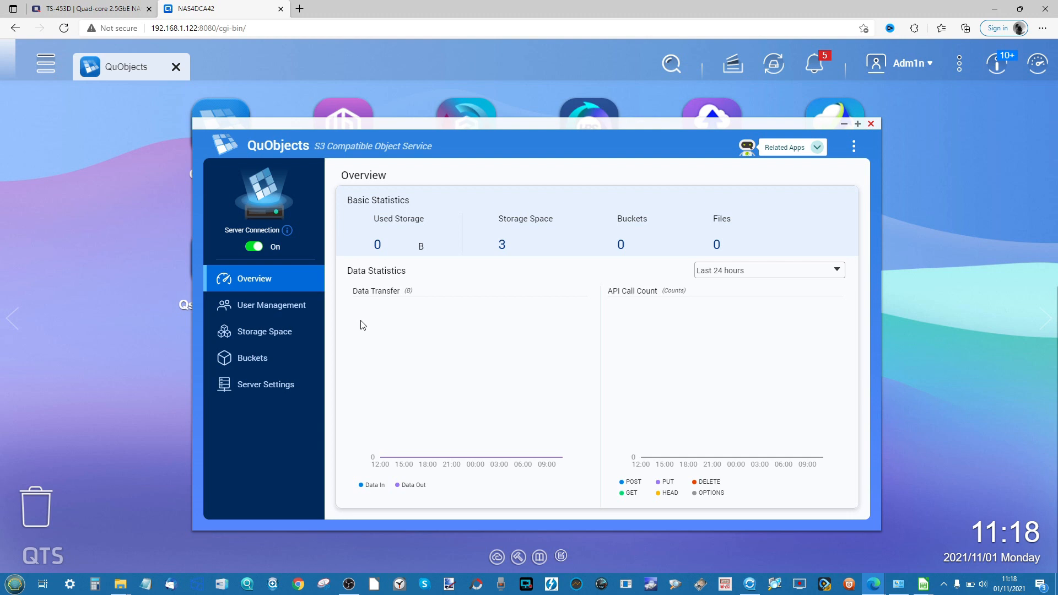
click(239, 358)
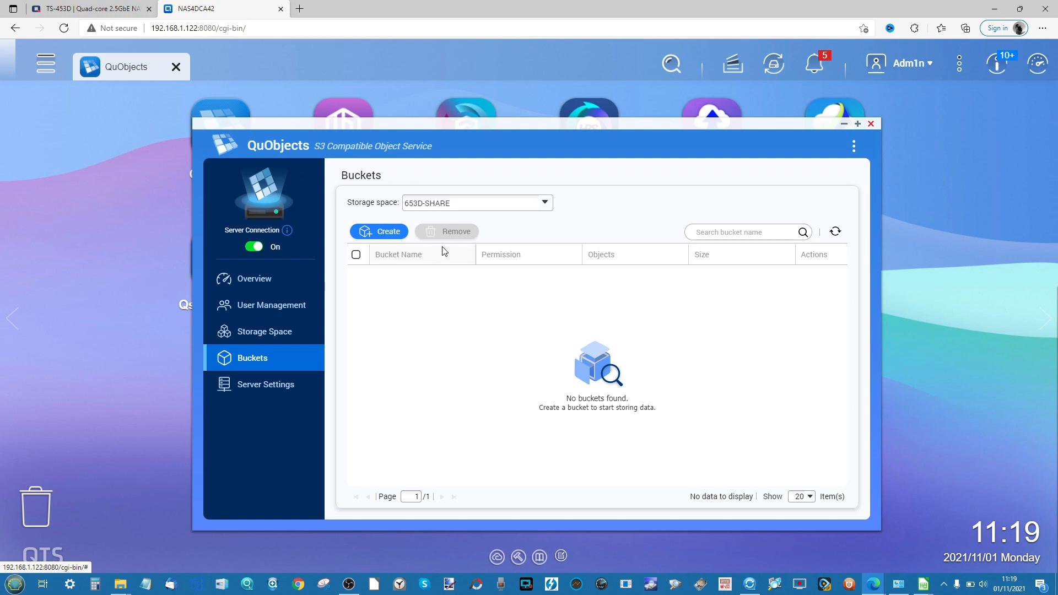
click(875, 126)
Open the Boxafe login page, then close it and return to the QTS desktop.
click(343, 122)
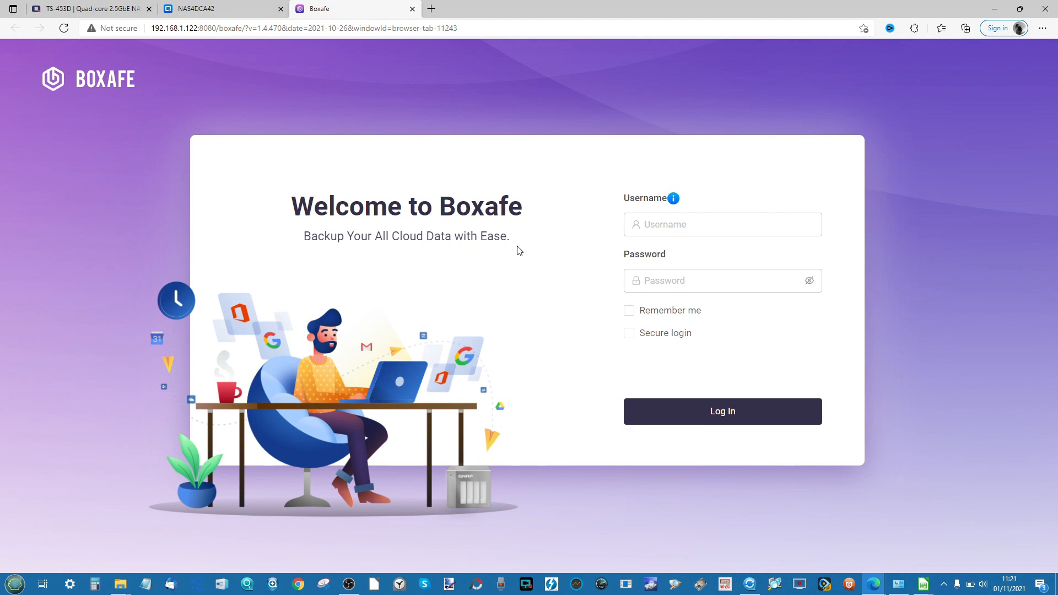
click(412, 8)
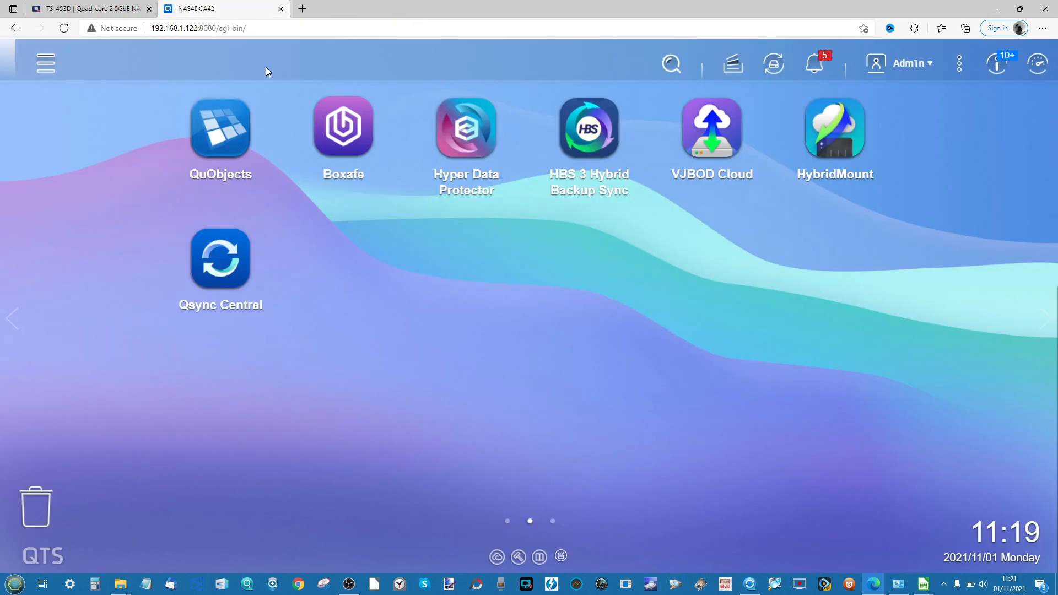
Open Hyper Data Protector, log in with the NAS username and account password, and dismiss the quick start guide without showing it again.
click(457, 121)
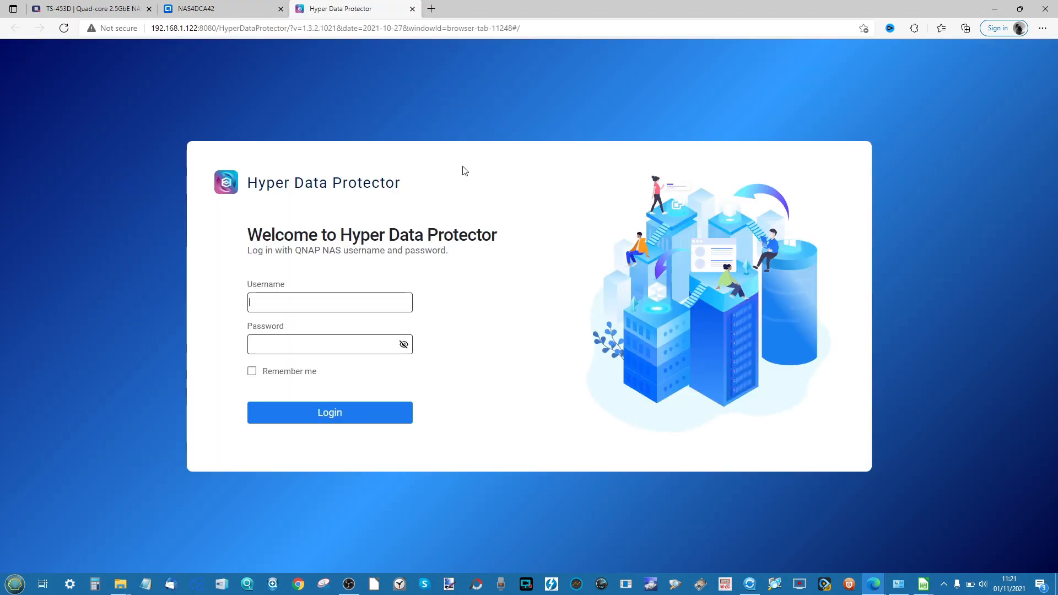
text(Admn)
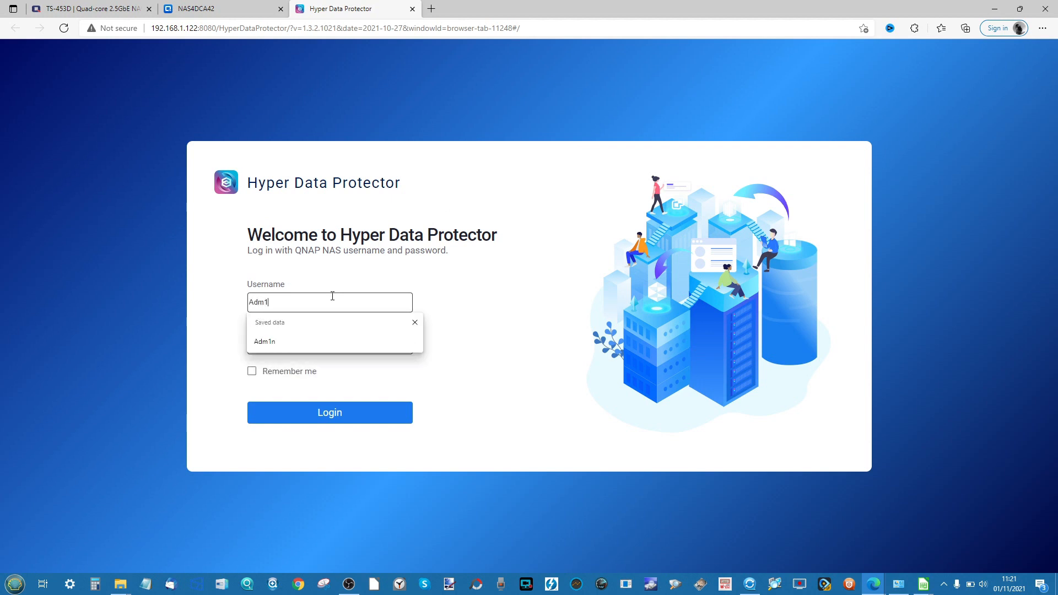
text(1n)
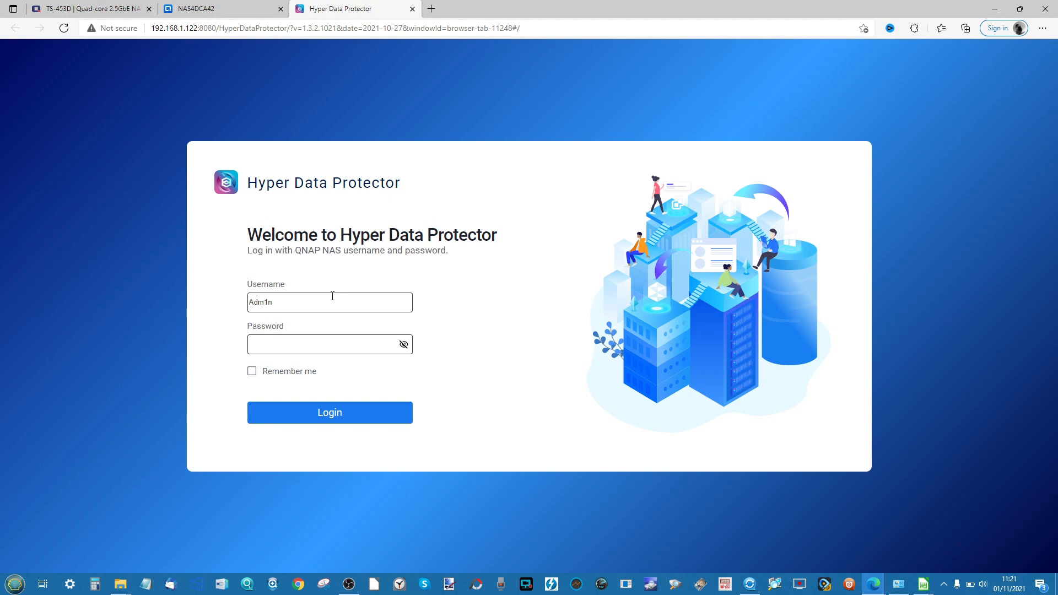
text(••)
key(BackSpace)
key(Return)
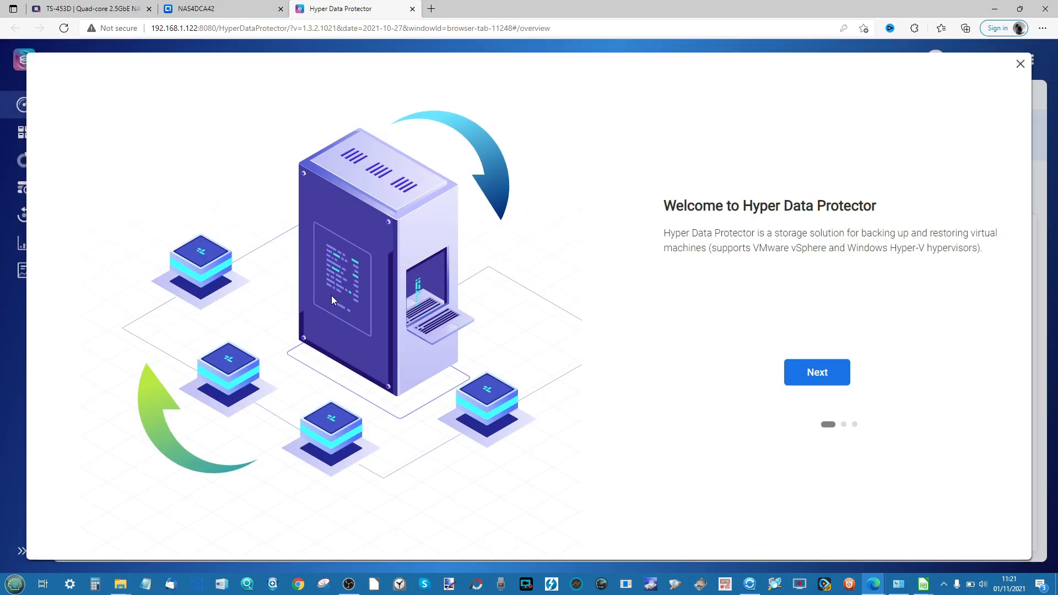
click(1021, 64)
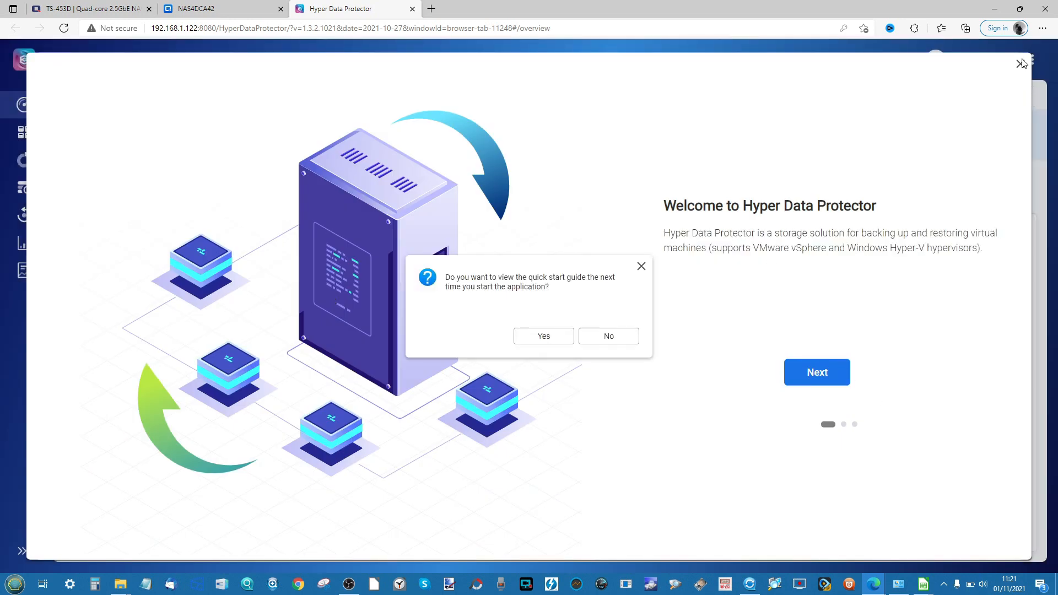
click(628, 336)
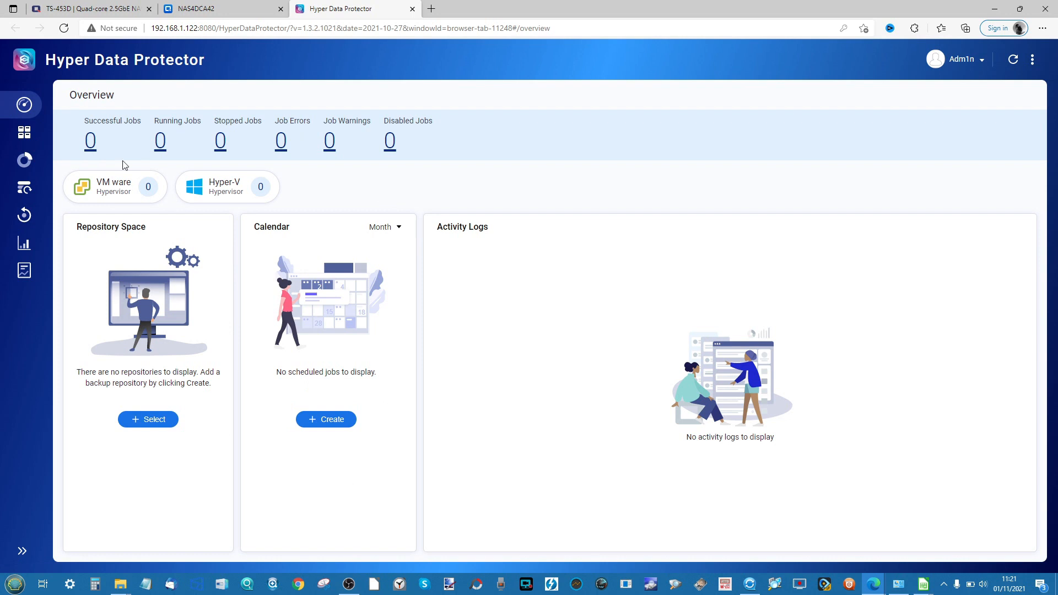
Look through Hyper Data Protector's pages from Inventory to Backup.
click(28, 135)
click(232, 6)
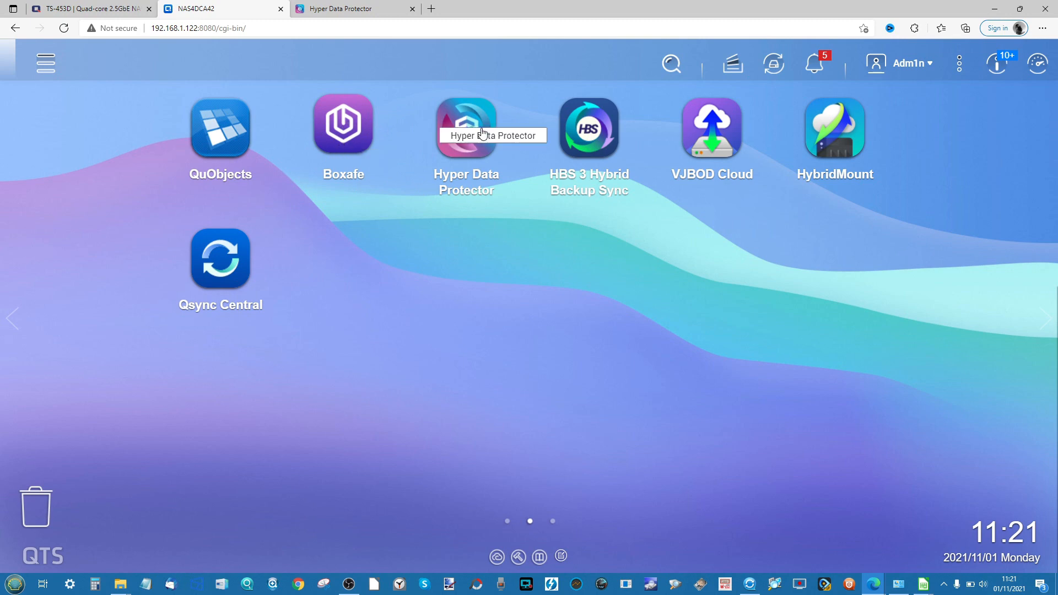
click(346, 10)
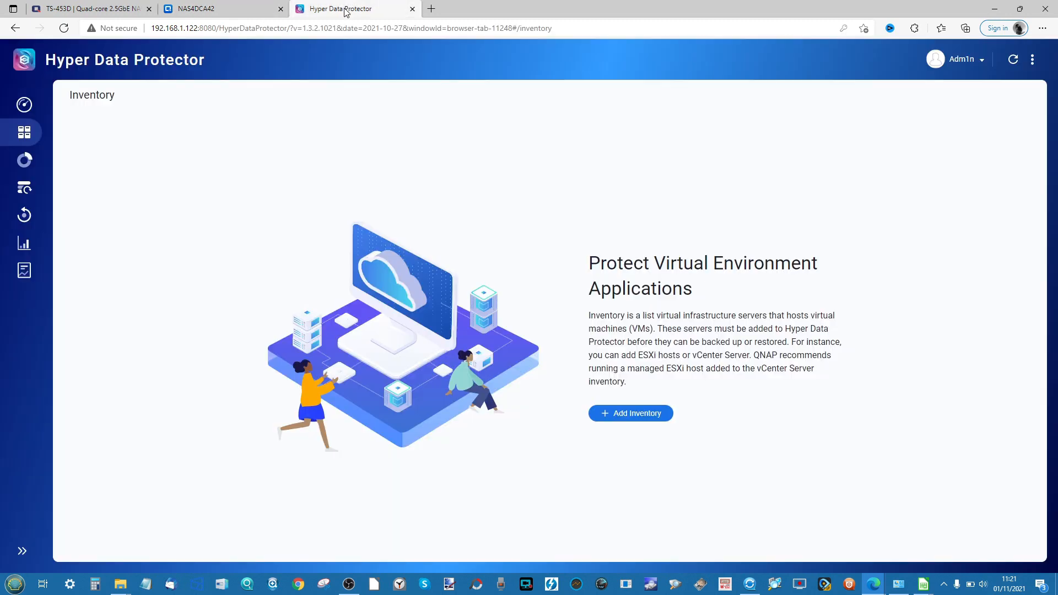
click(24, 164)
click(25, 196)
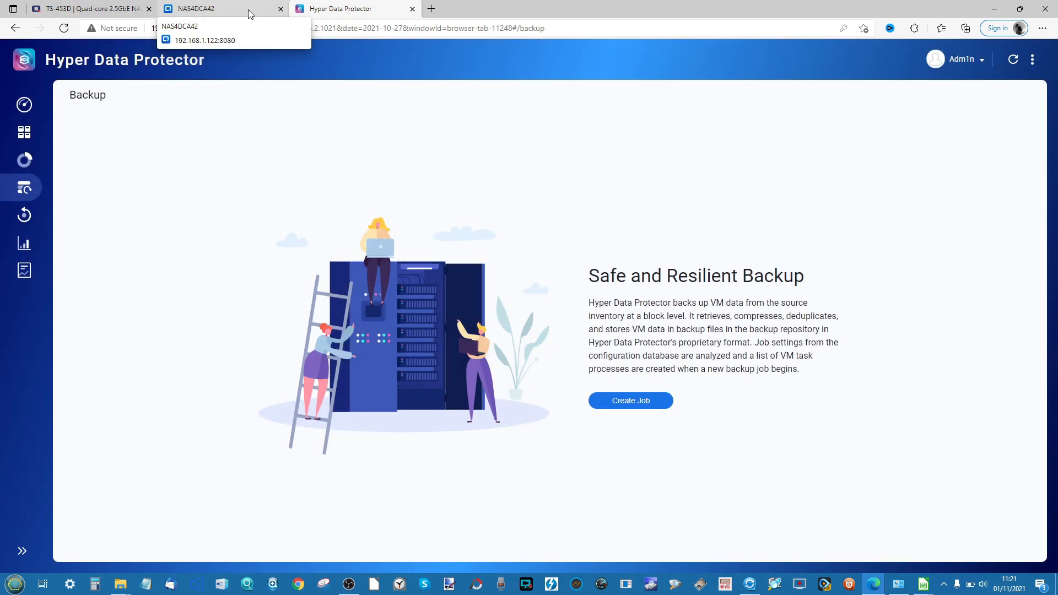
Check the NAS's installed applications for Virtualization Station, then close Hyper Data Protector.
click(250, 13)
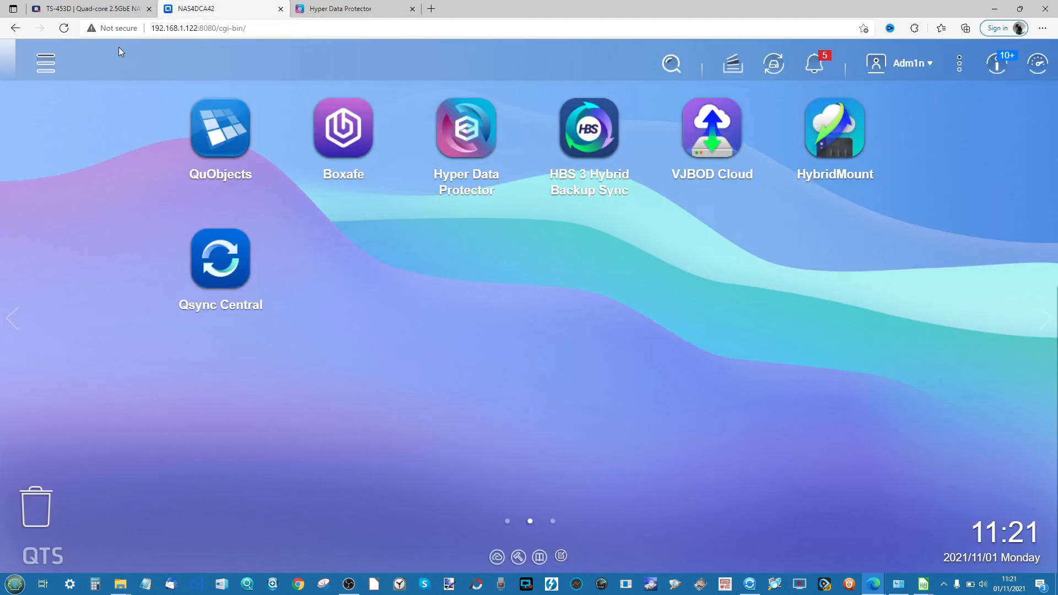
click(45, 62)
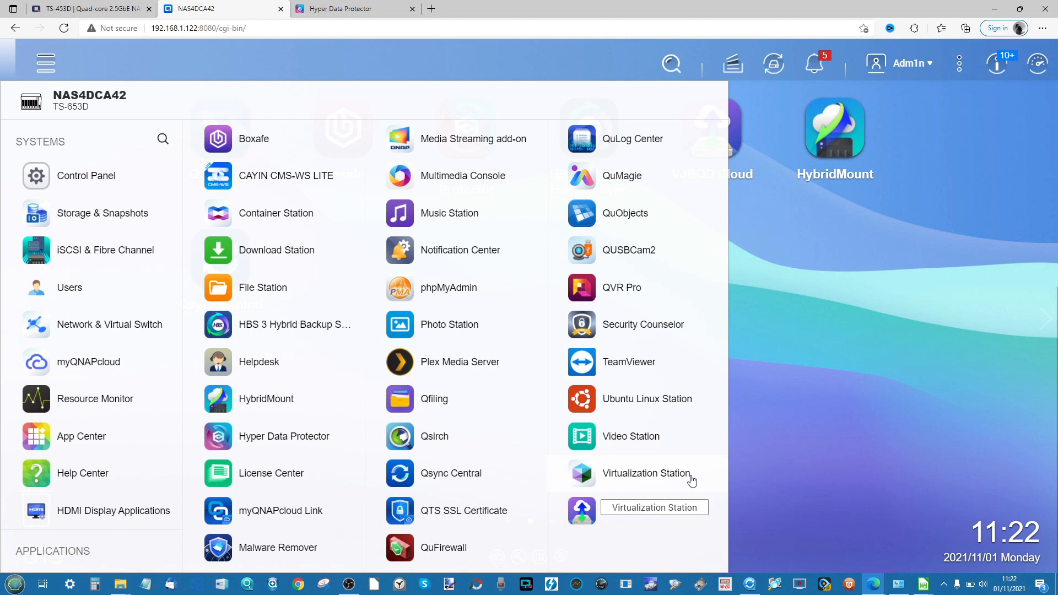
click(807, 365)
click(386, 7)
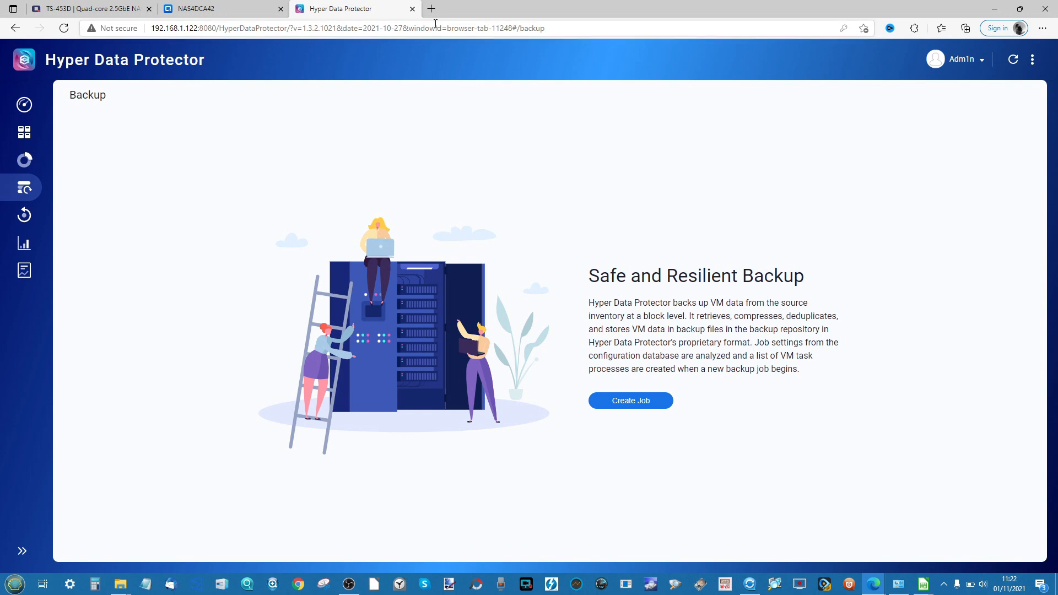
click(413, 9)
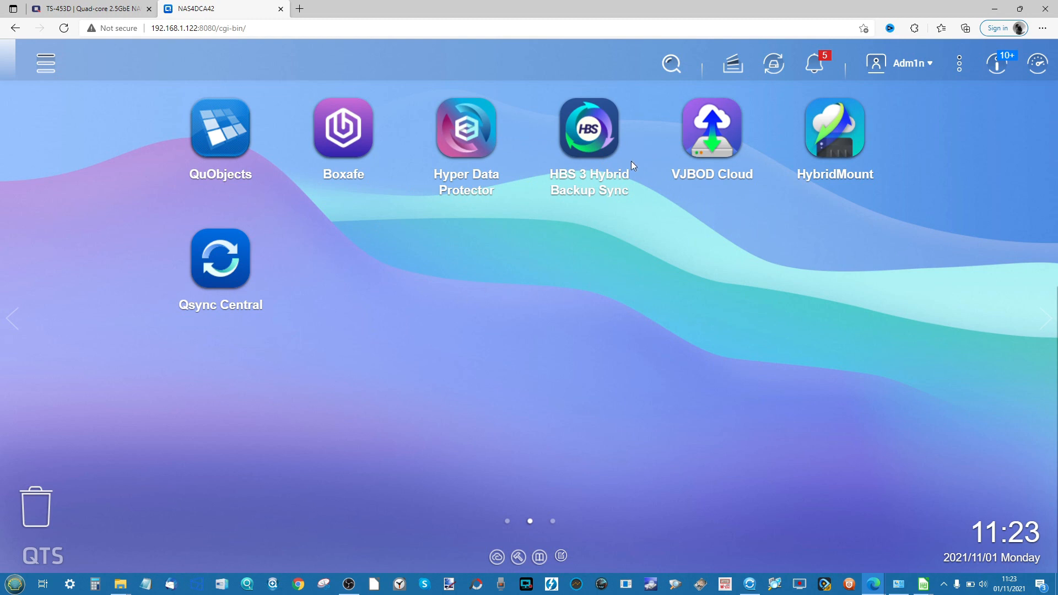
Open HBS 3 Hybrid Backup Sync, dismiss the external device prompt and review the Overview page.
click(590, 132)
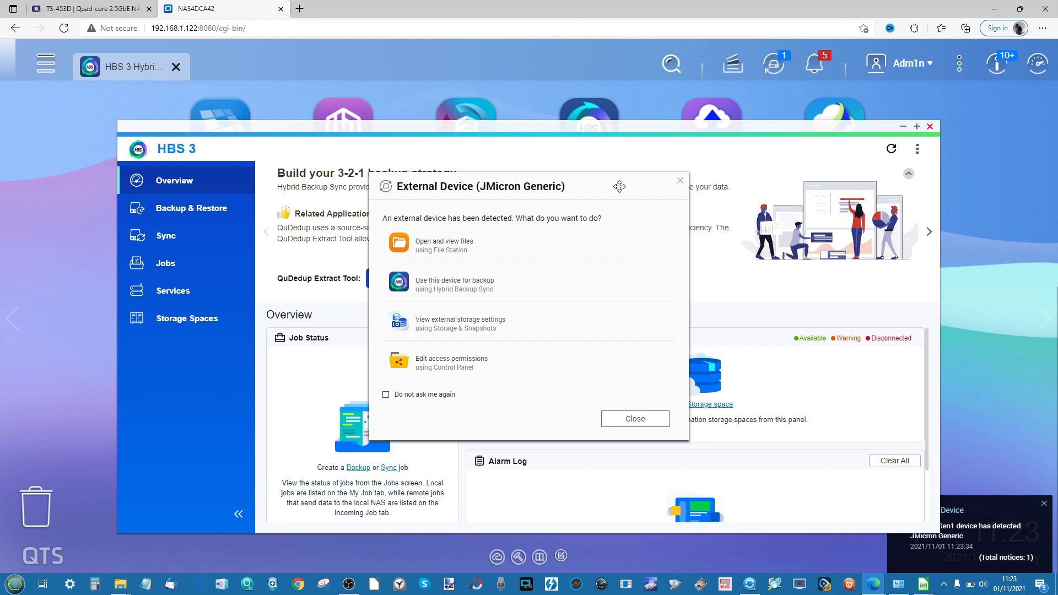
drag(619, 186, 892, 307)
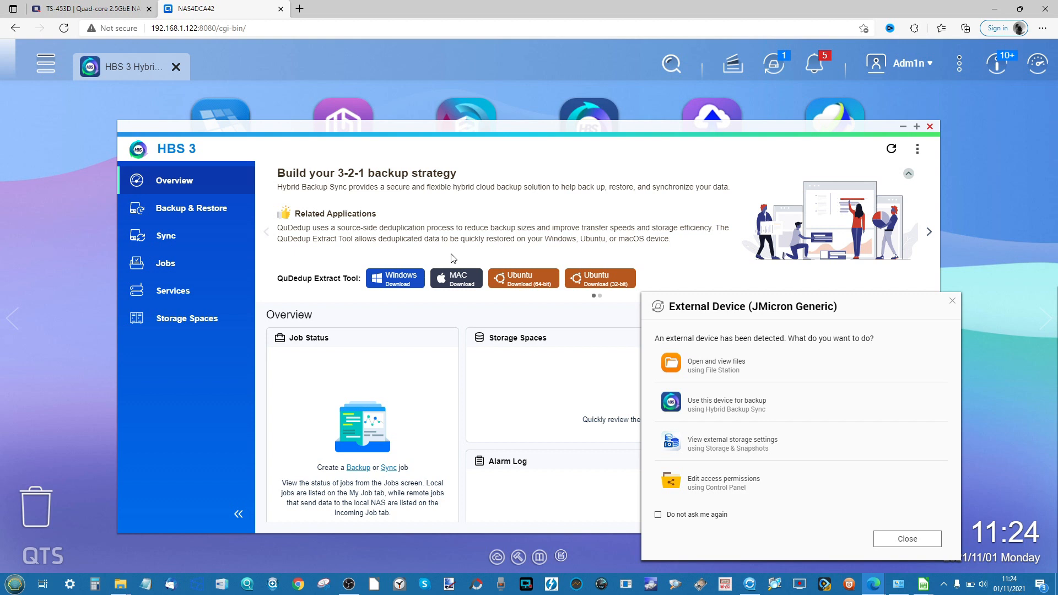
drag(716, 302, 487, 182)
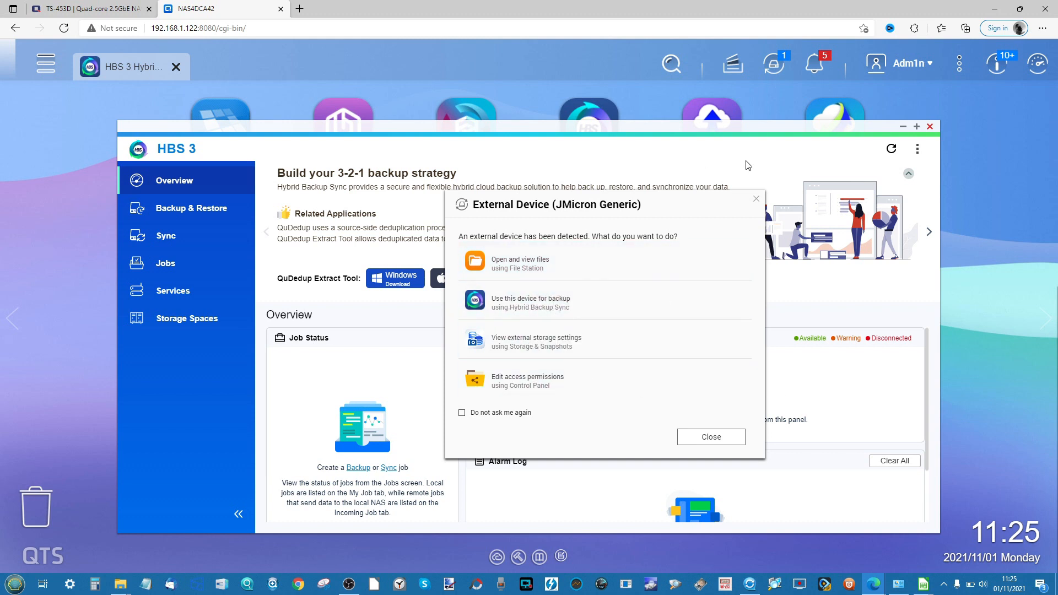
click(756, 199)
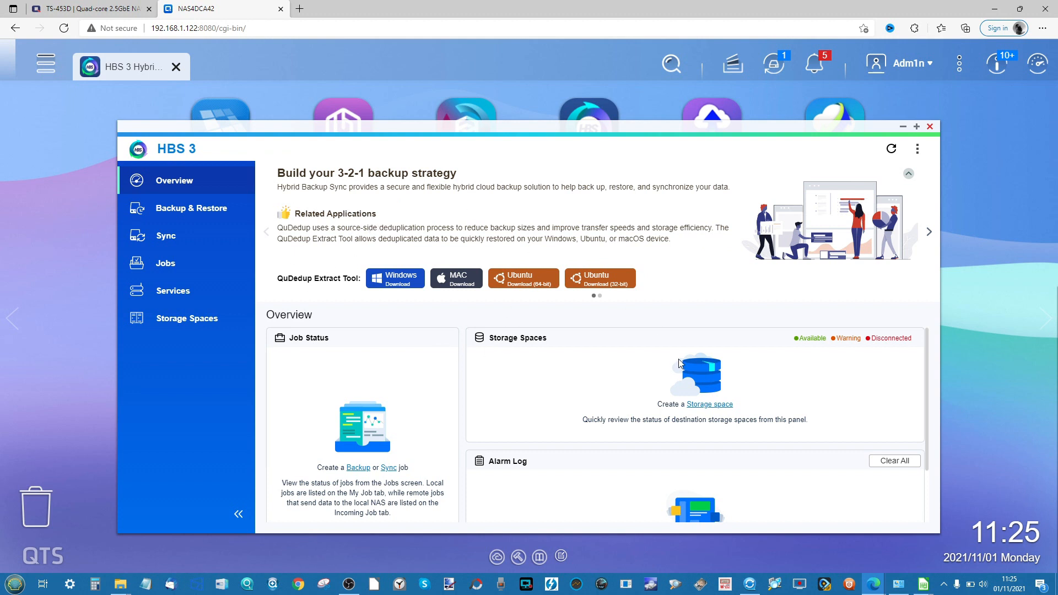
scroll(681, 364, down, 1)
scroll(684, 451, up, 1)
Start a new backup job and select the 653D-SHARE folder on DataVol1 as its source.
click(204, 216)
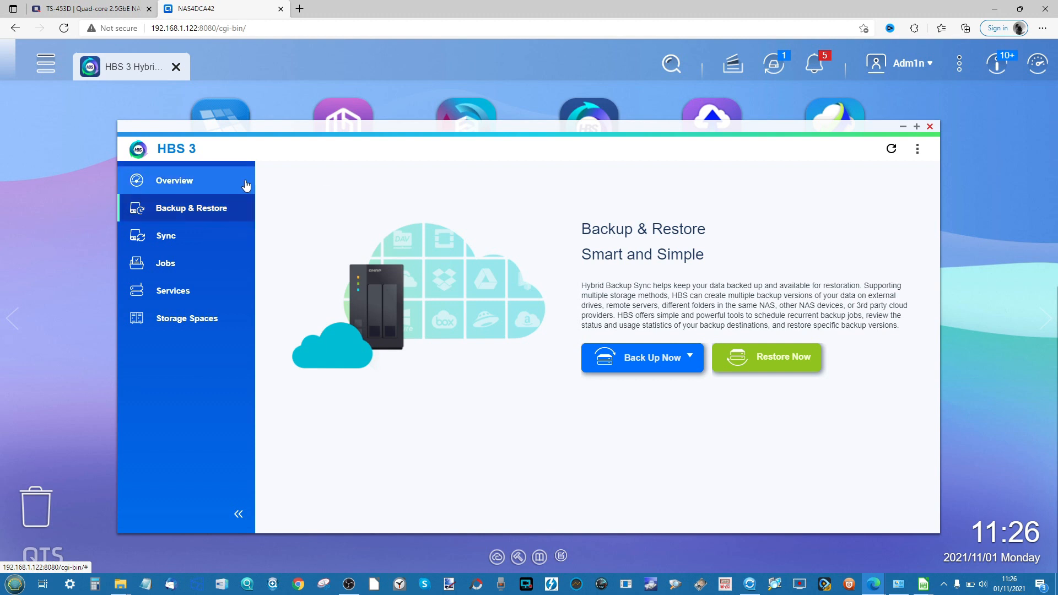
click(696, 353)
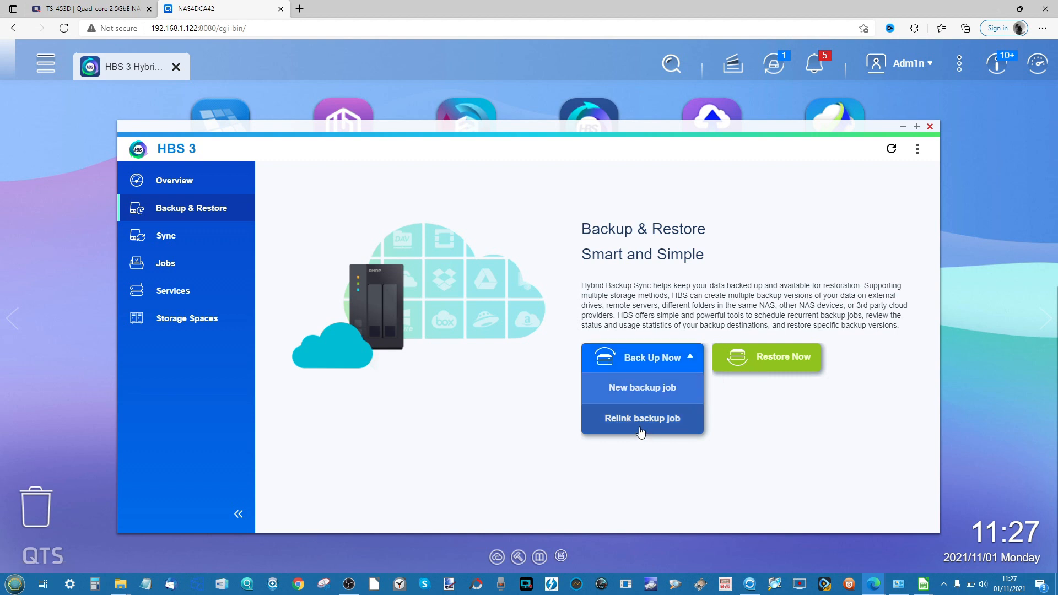
click(641, 401)
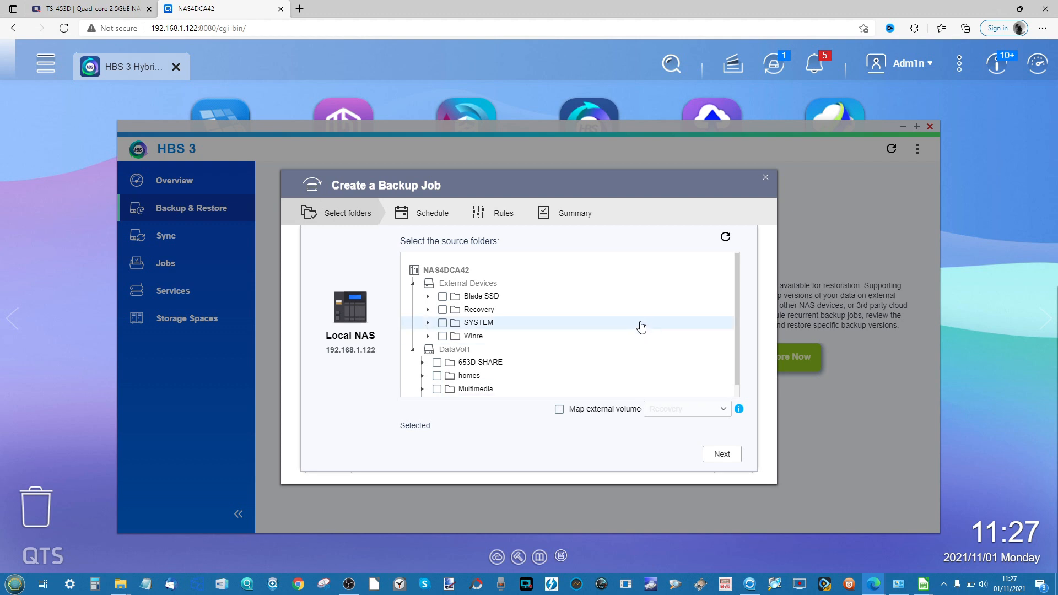
scroll(539, 299, down, 1)
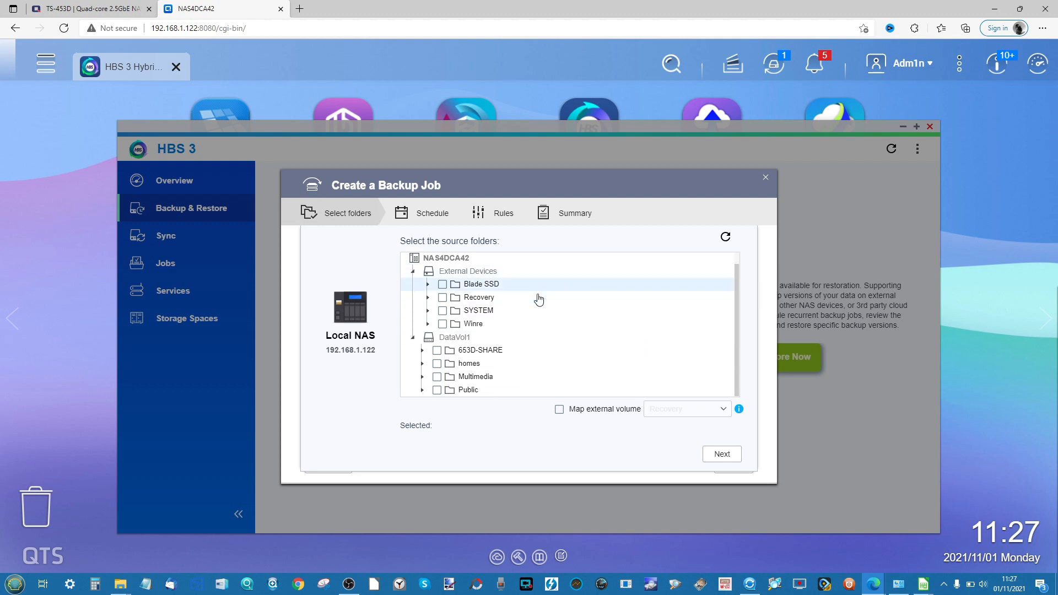
scroll(539, 299, up, 1)
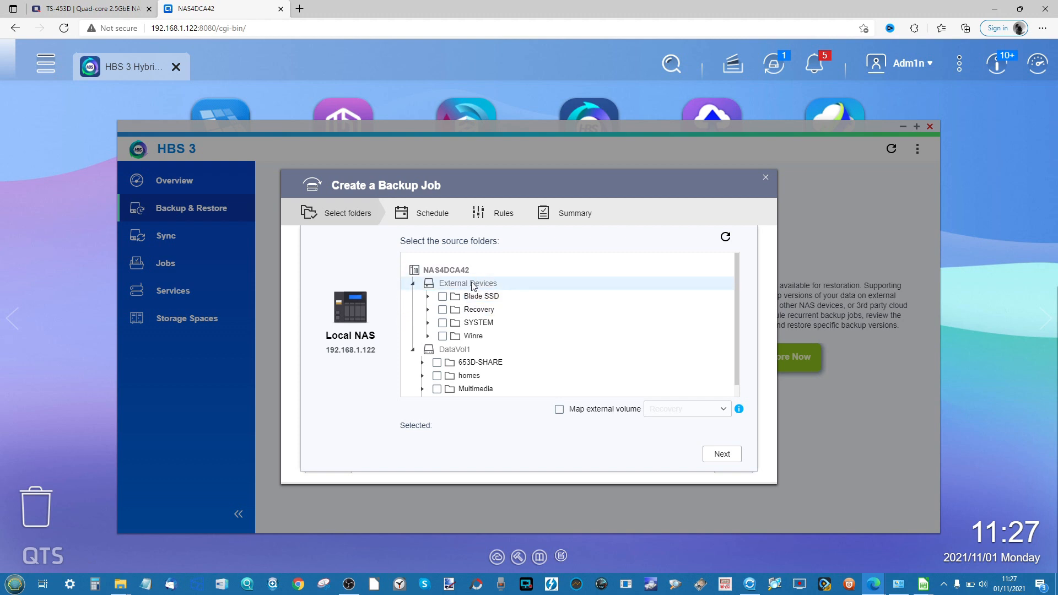
scroll(473, 284, down, 1)
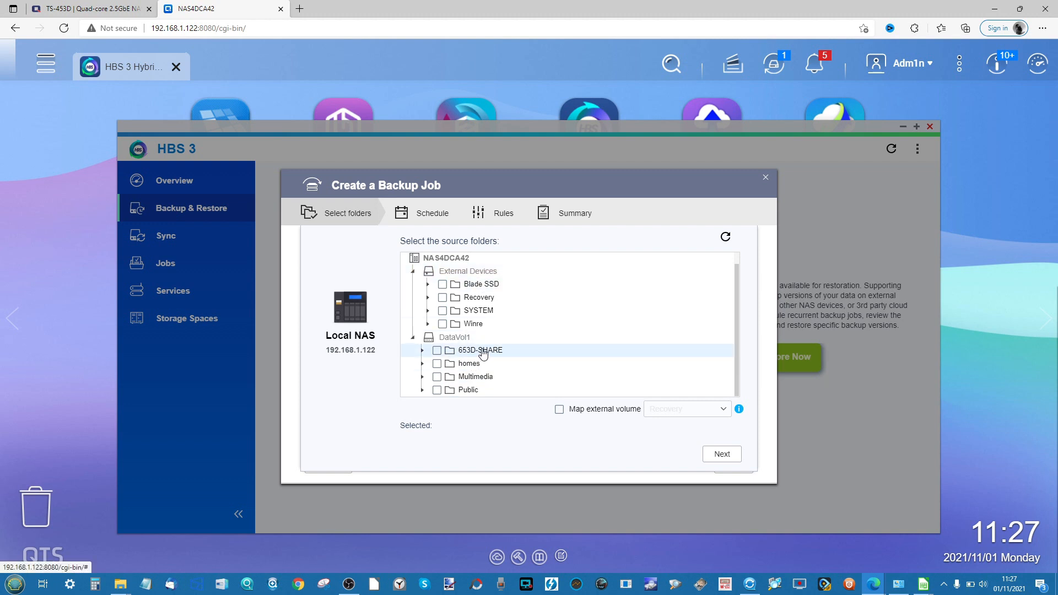
click(422, 350)
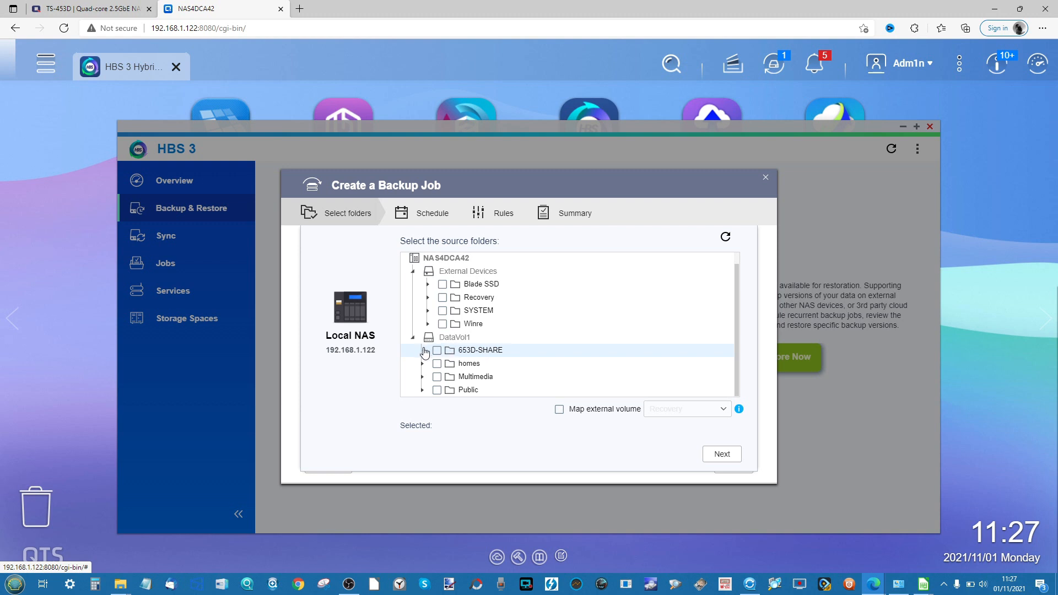
click(478, 353)
click(437, 350)
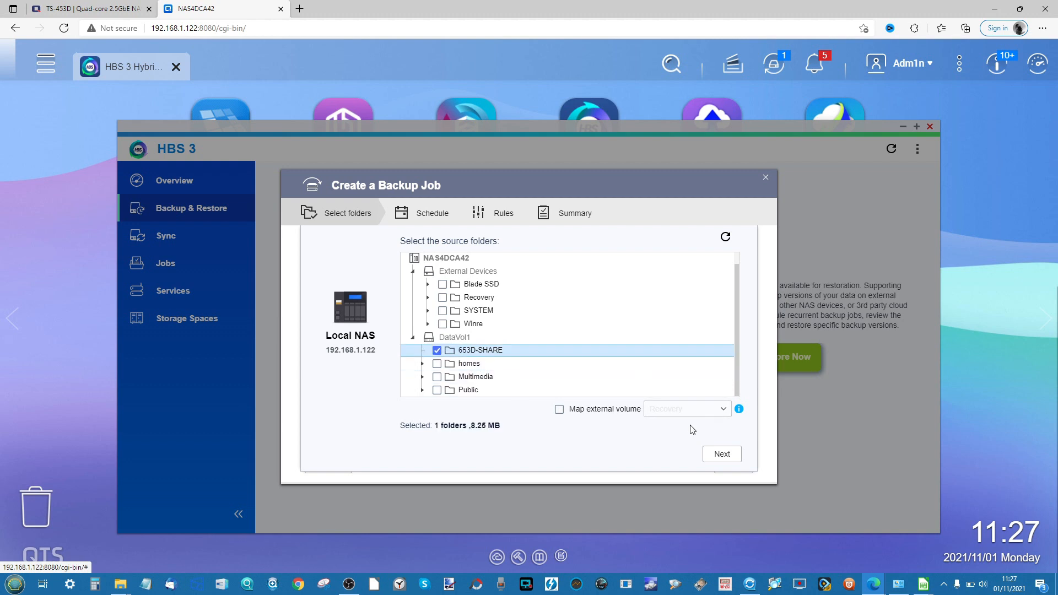
click(718, 459)
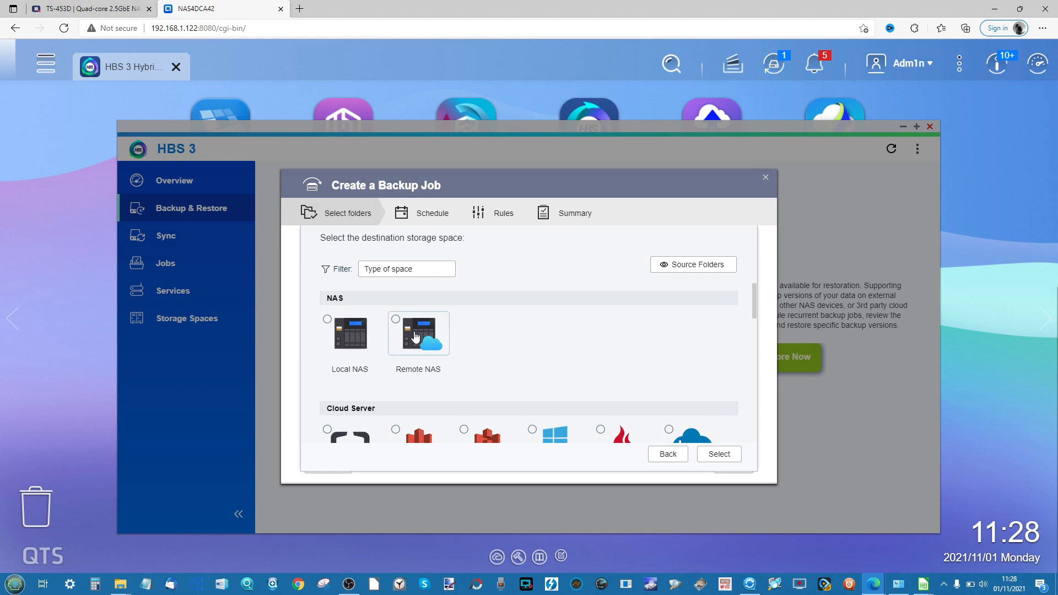
Browse the destination storage spaces for the backup job and choose Local NAS.
scroll(417, 331, down, 3)
scroll(416, 326, down, 3)
scroll(417, 333, down, 6)
scroll(416, 333, down, 3)
scroll(417, 333, up, 15)
click(342, 329)
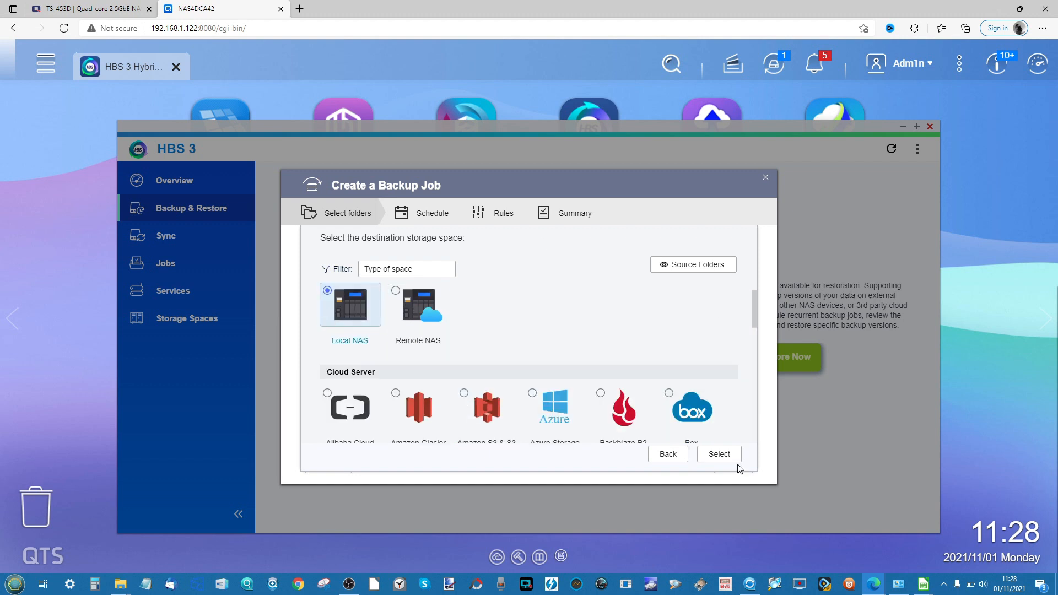
click(721, 455)
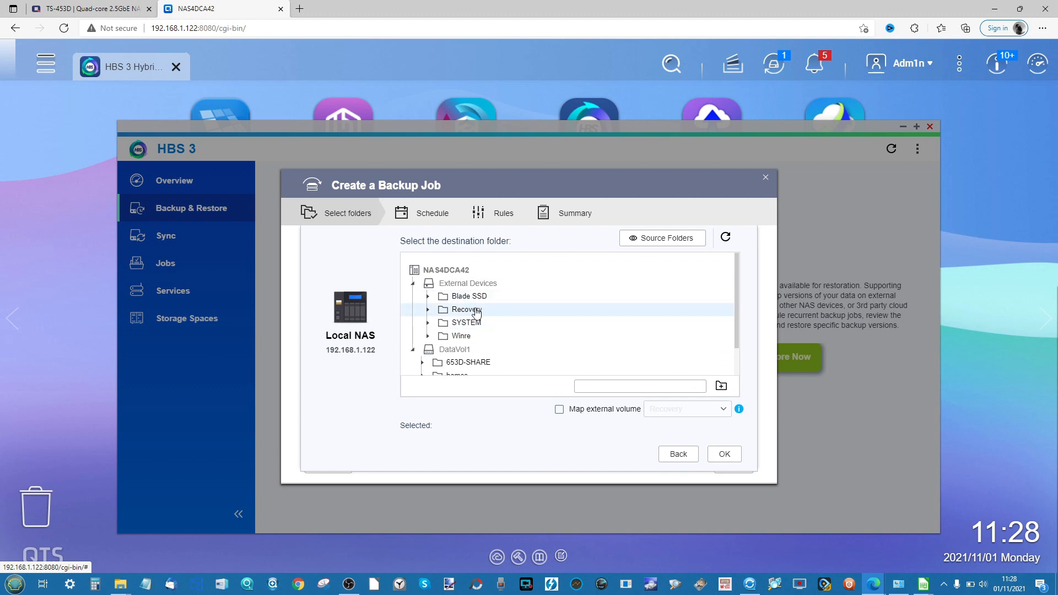
Create a Backup-share folder on the external SYSTEM volume as the backup destination and continue to the job's schedule settings.
click(472, 326)
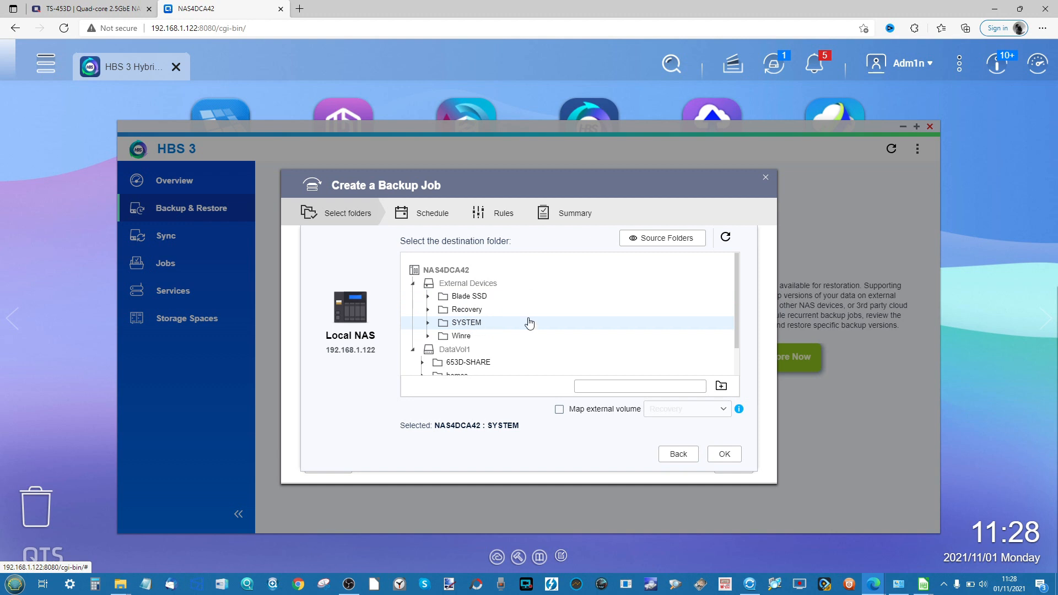
click(722, 387)
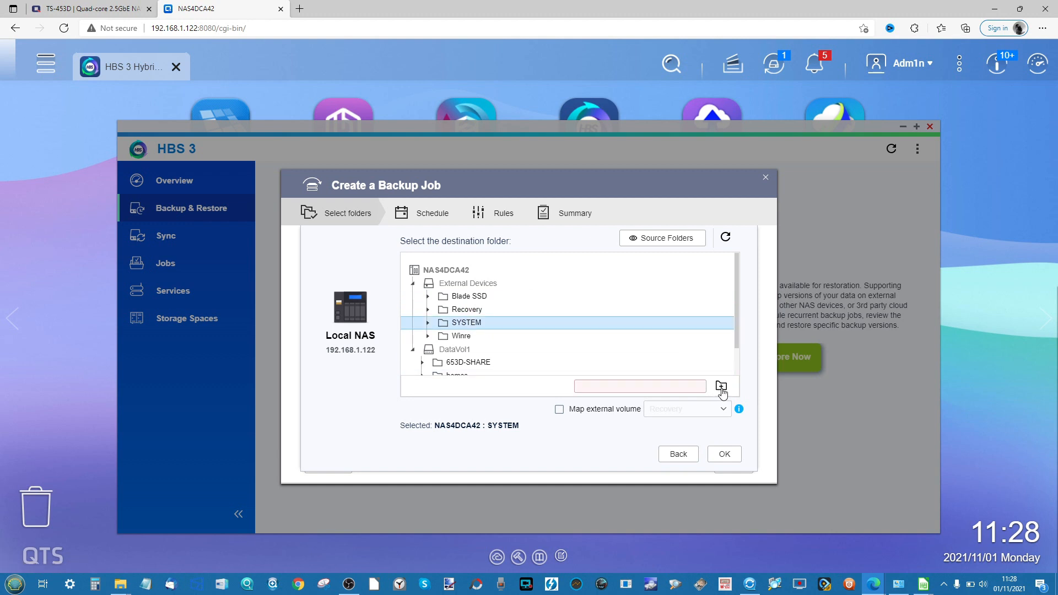
click(656, 388)
click(721, 386)
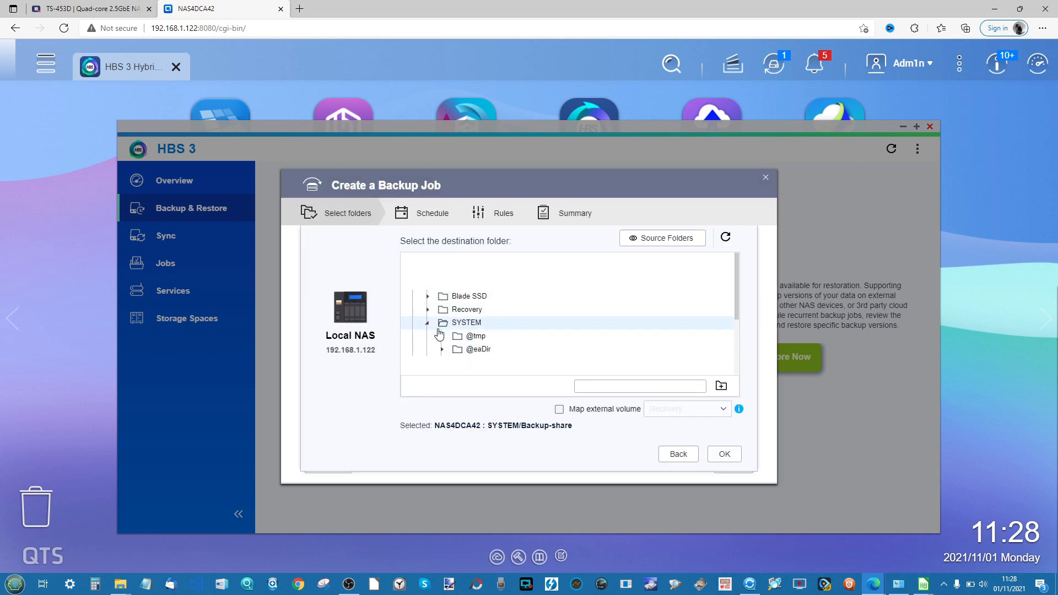
scroll(547, 334, down, 1)
scroll(506, 312, up, 1)
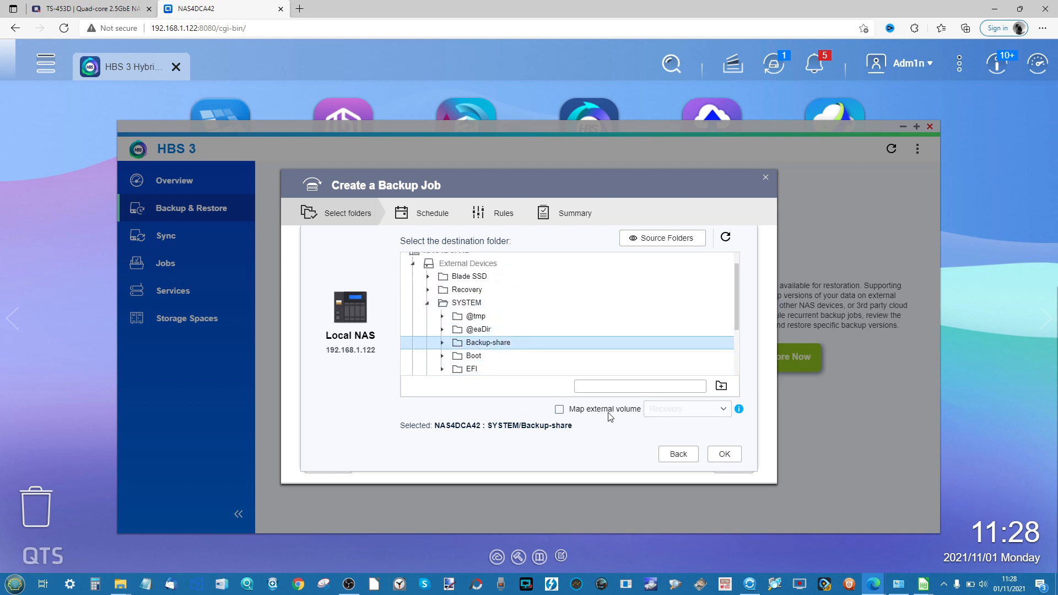
click(723, 454)
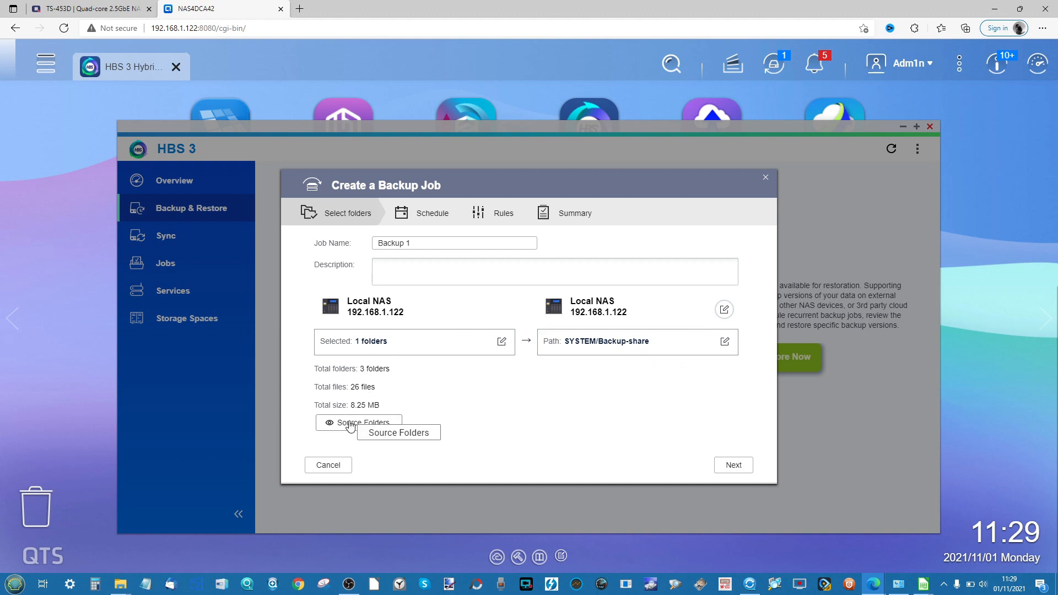
click(415, 243)
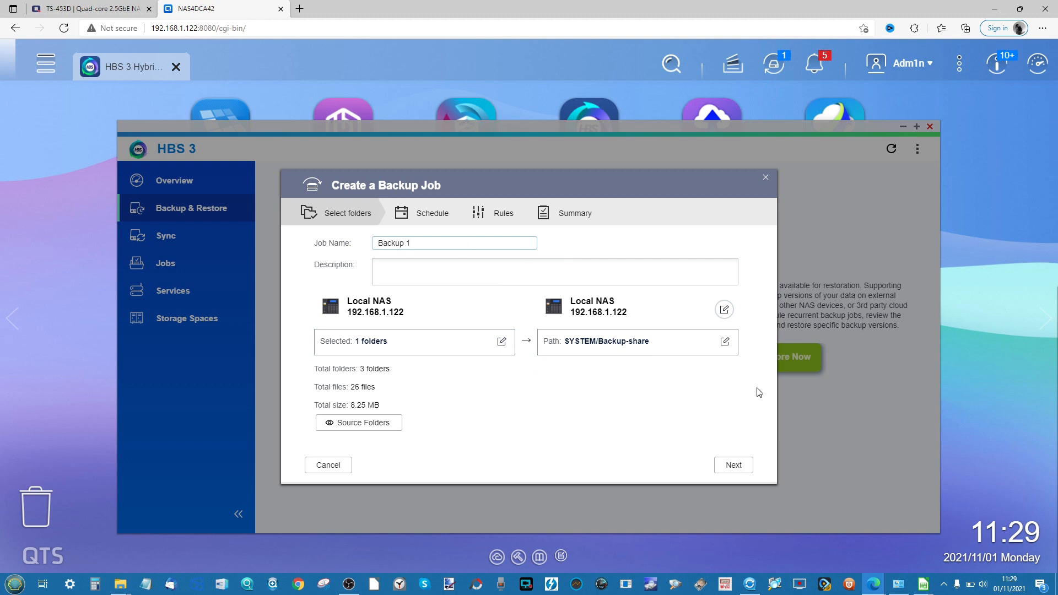
click(745, 465)
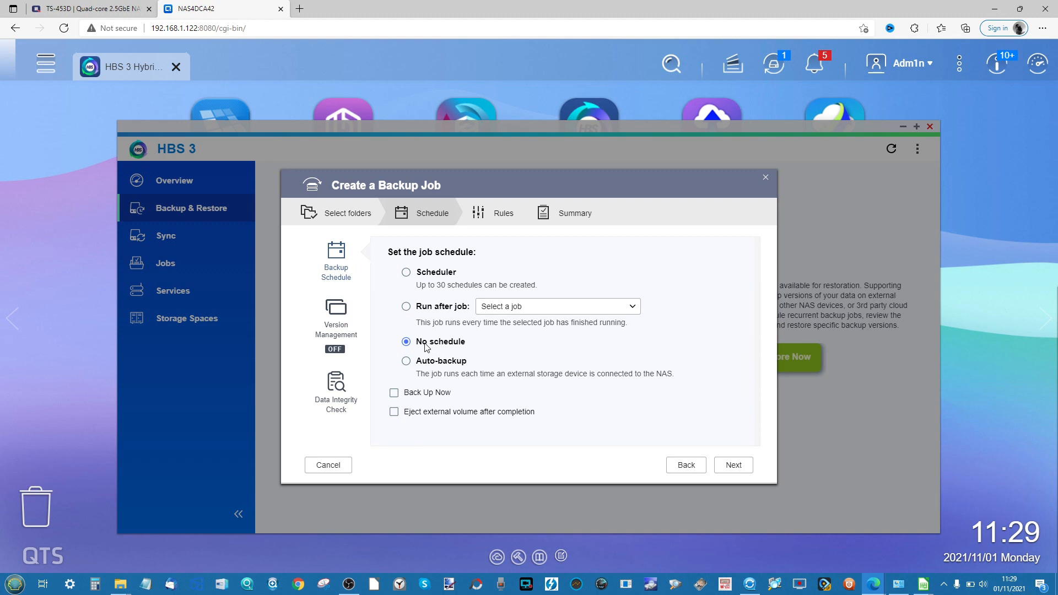
Turn on the Scheduler for the backup job and add a one-time schedule starting 2021/11/02 at 00:00.
click(433, 277)
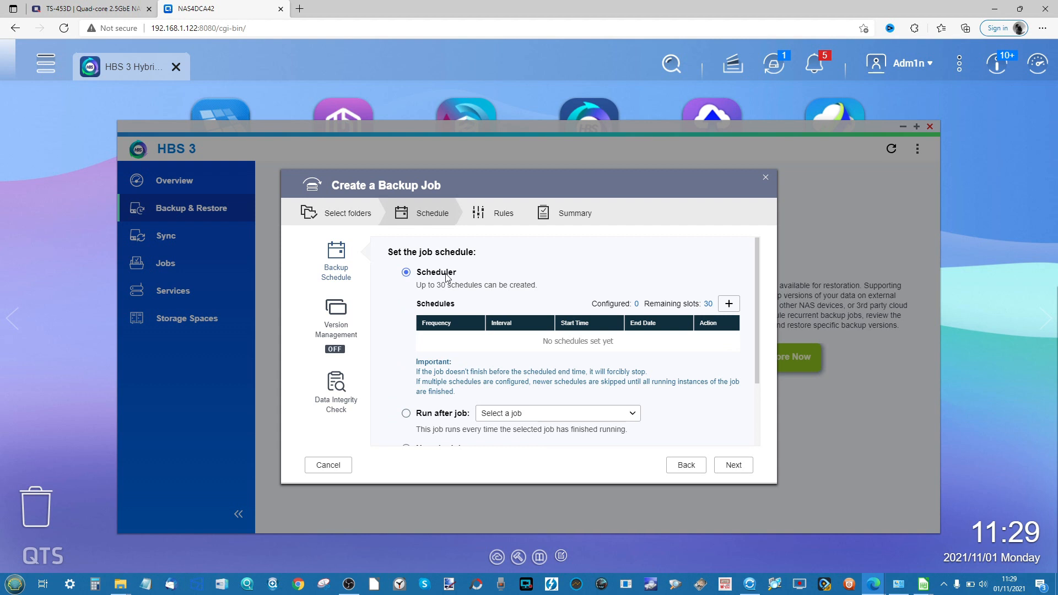
click(731, 304)
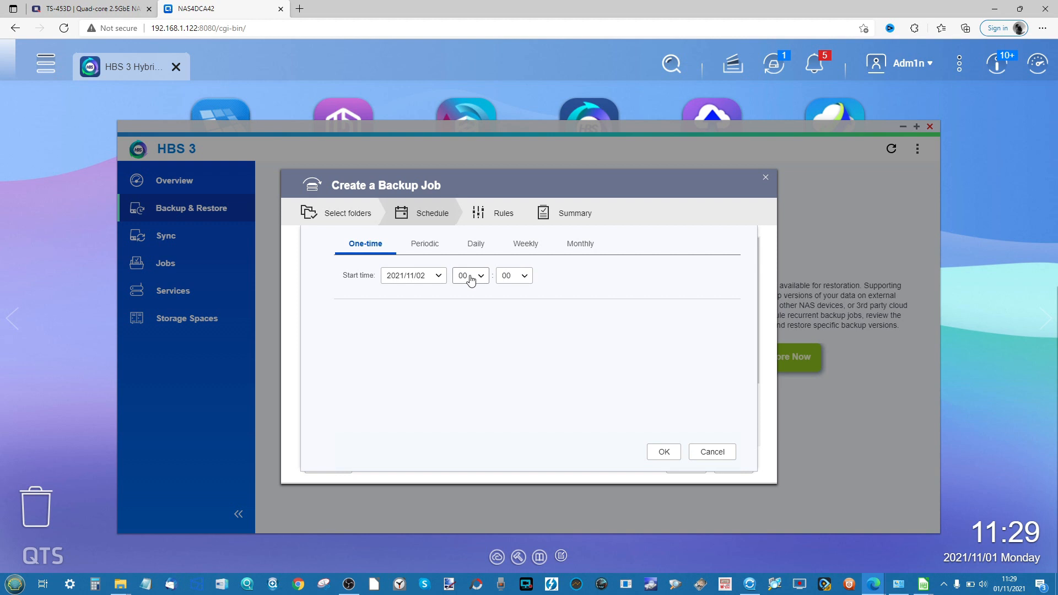
click(667, 451)
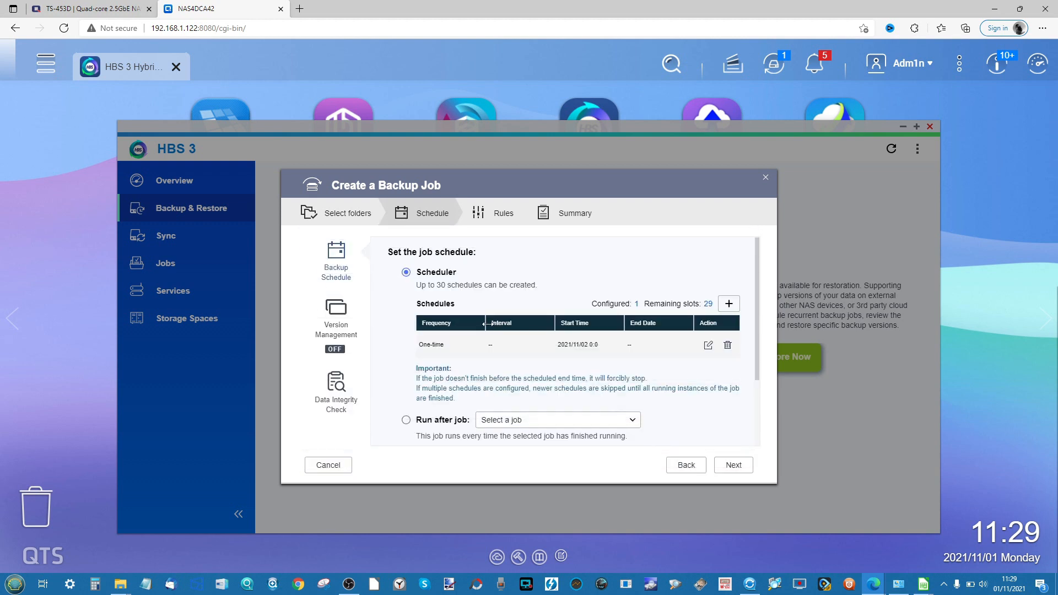
Add a daily schedule to the backup job with a 00:00 start time and no end date.
click(729, 303)
click(433, 242)
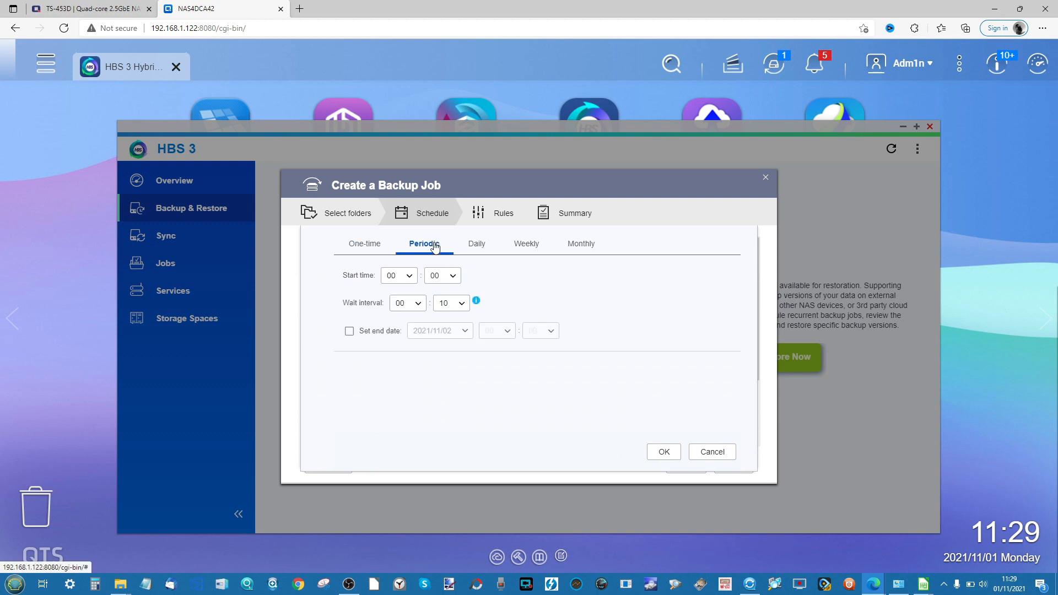
click(481, 244)
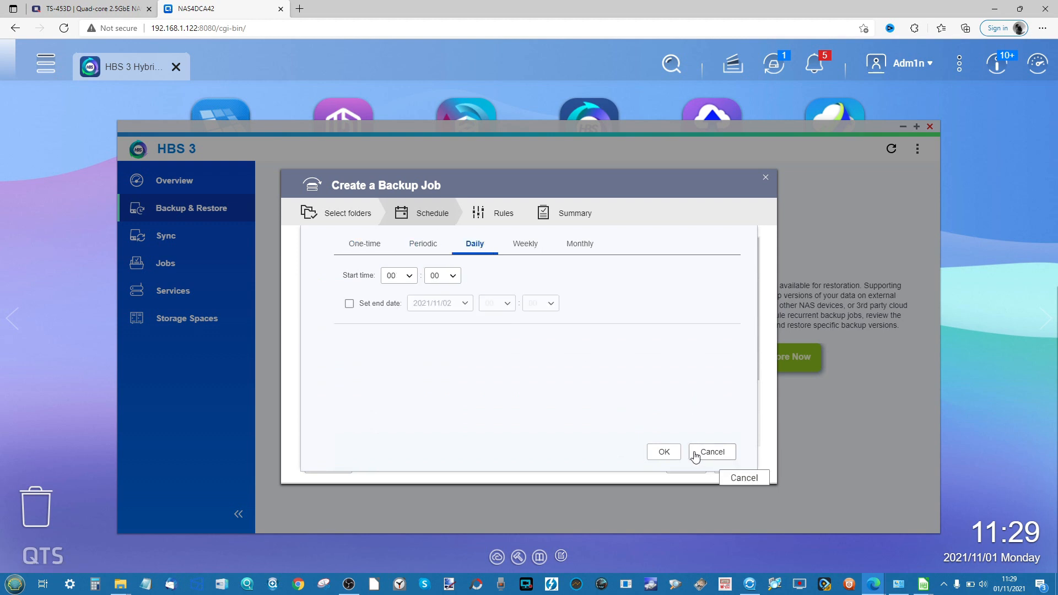
click(674, 455)
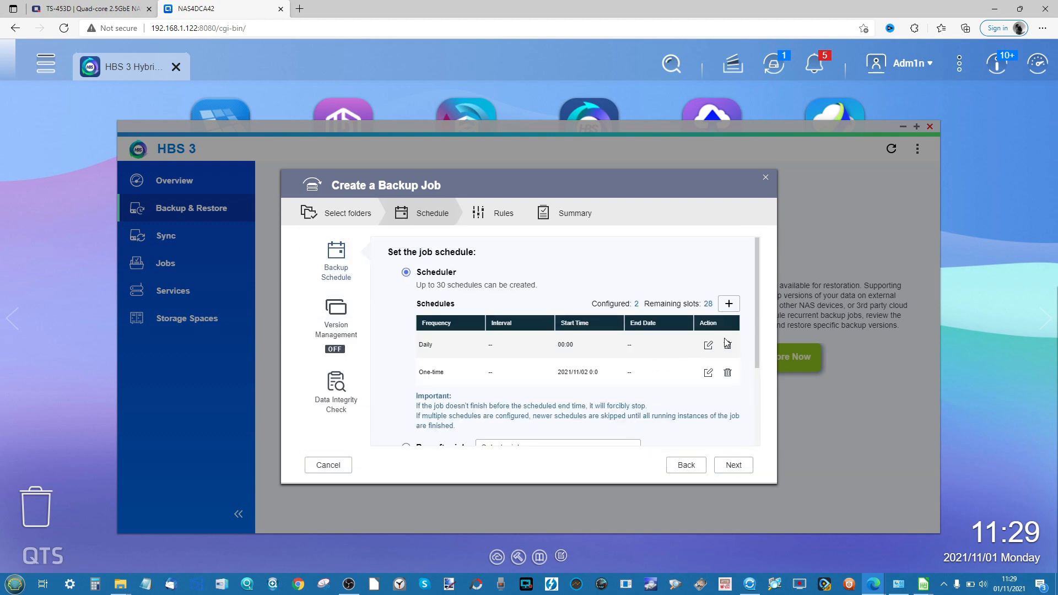
Delete the one-time schedule from the backup job and check the other schedule options.
click(727, 373)
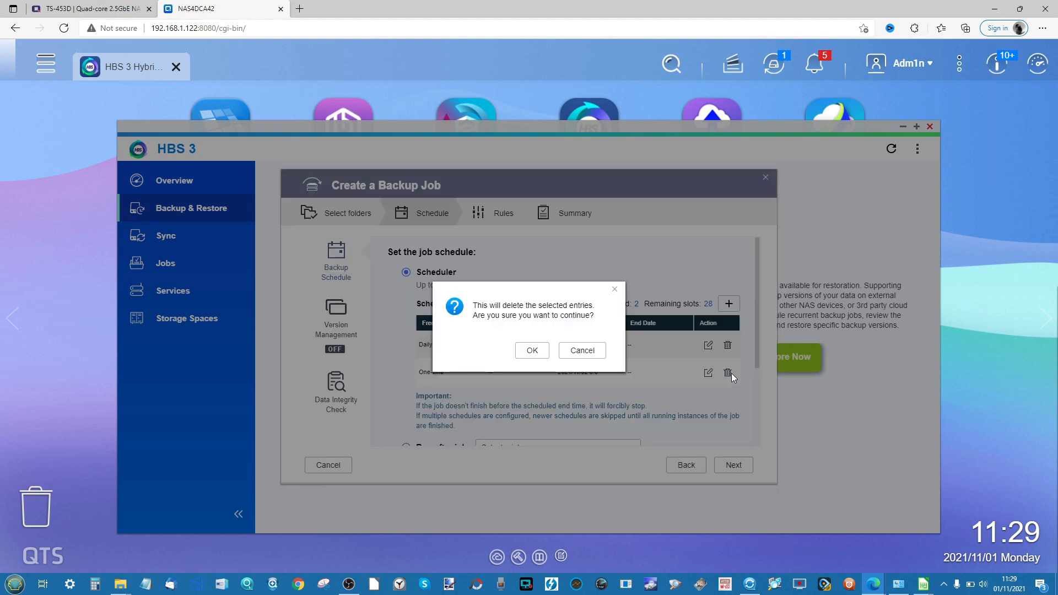
click(538, 351)
scroll(504, 329, down, 3)
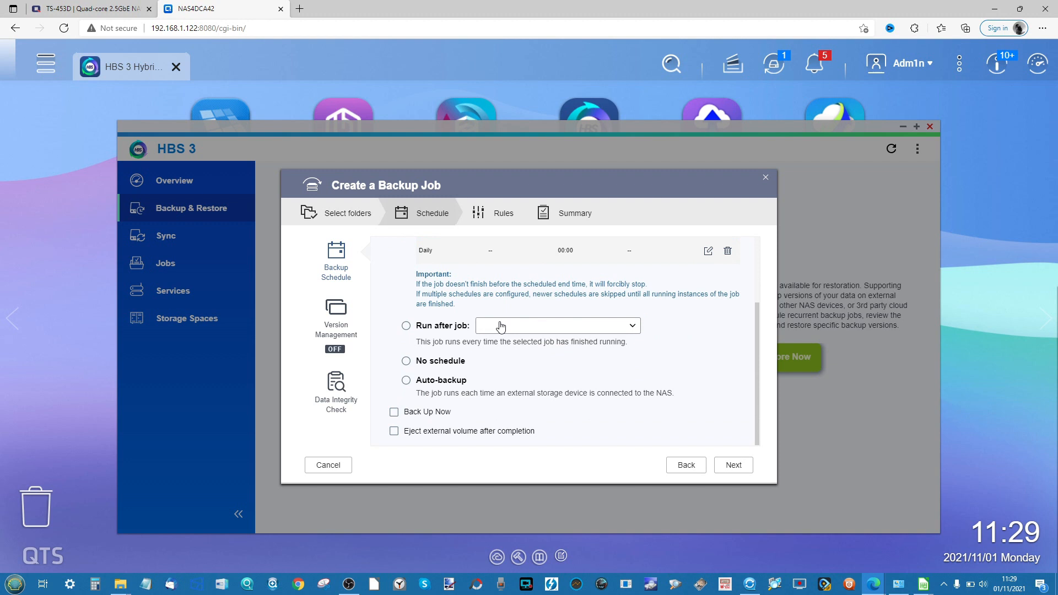
click(636, 329)
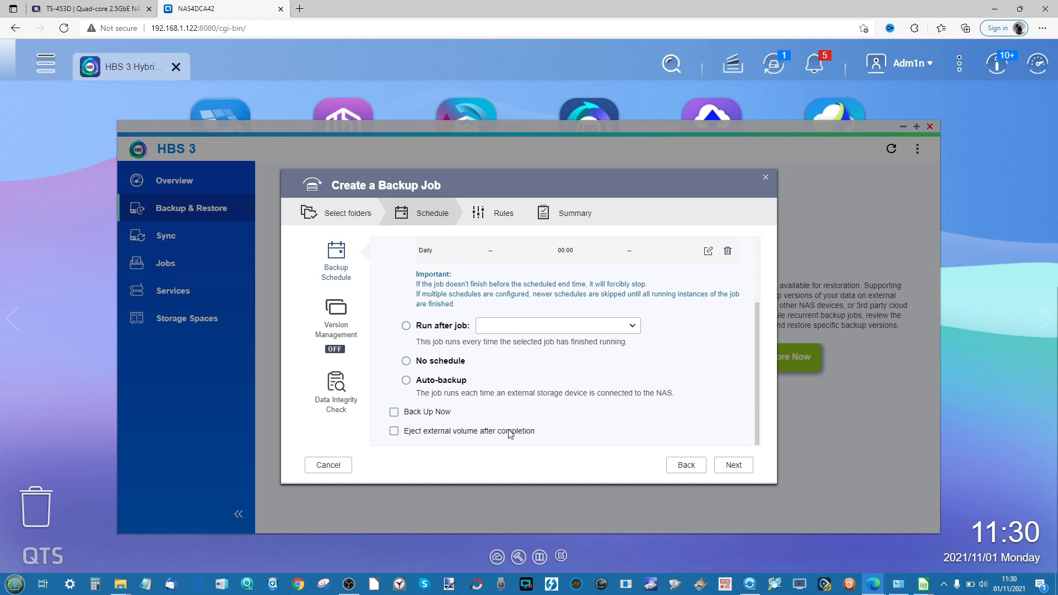
scroll(510, 434, up, 3)
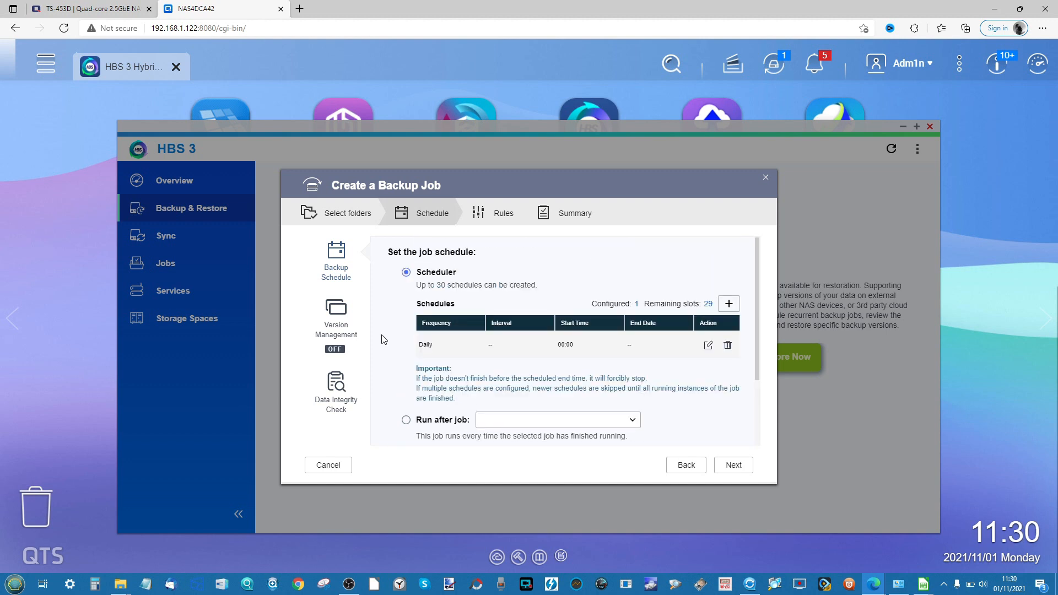
Enable version management for the job with Simple Versioning and set the retained versions to 7.
click(343, 324)
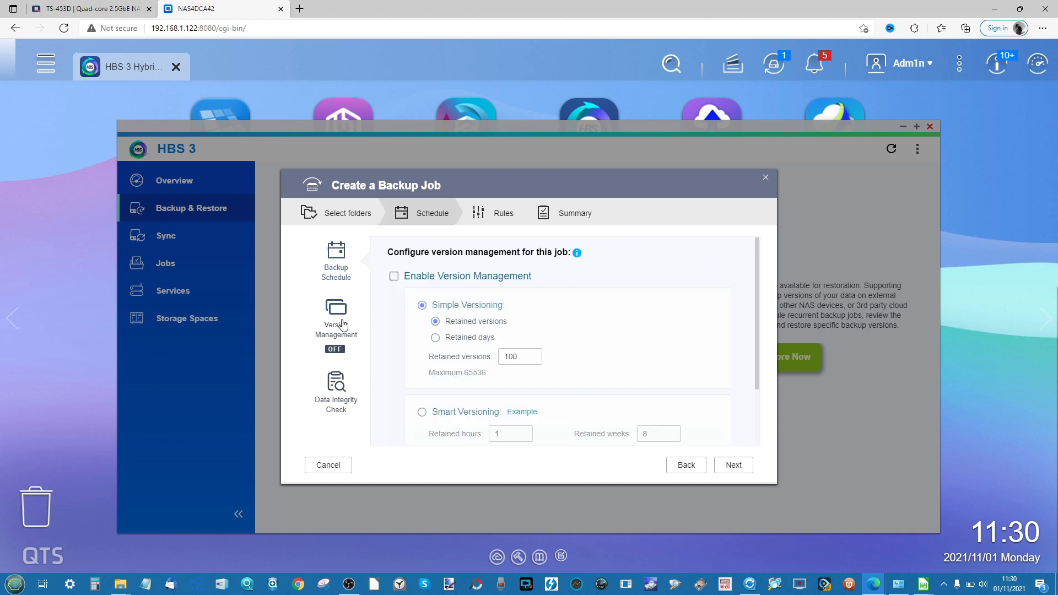
click(394, 277)
scroll(477, 322, down, 1)
double_click(517, 339)
text(1)
text(7)
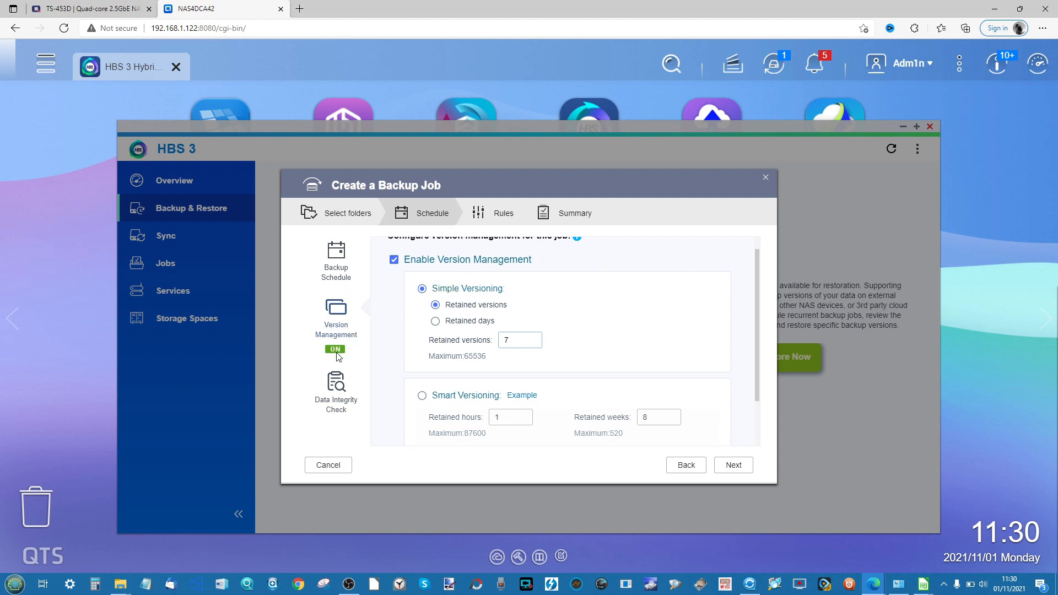
scroll(503, 323, down, 1)
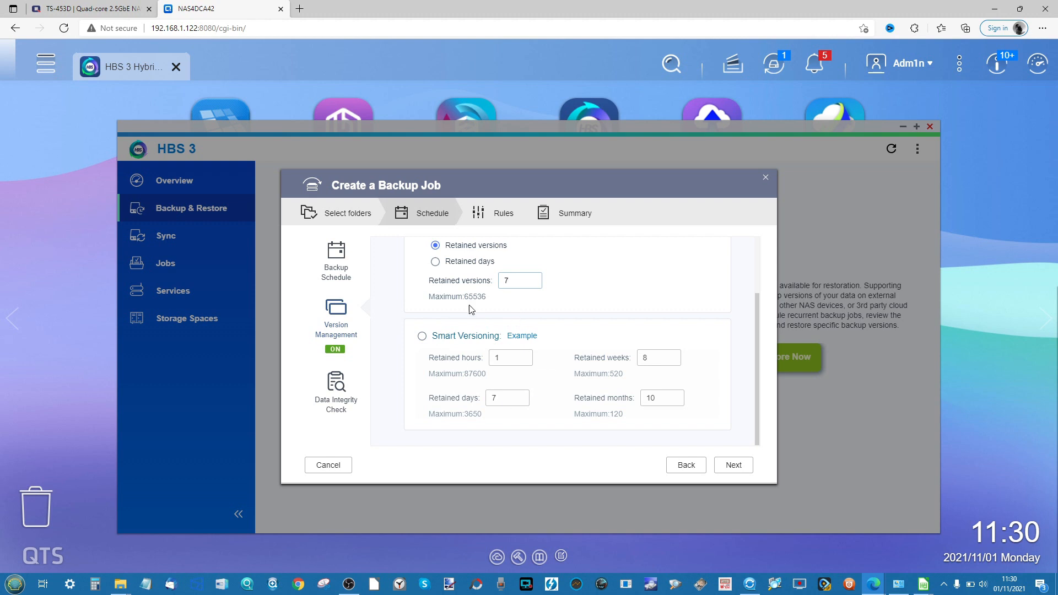
scroll(496, 380, up, 1)
scroll(498, 374, down, 1)
Review the job's Quick Check and Content Check data integrity options and continue to the rules.
click(343, 392)
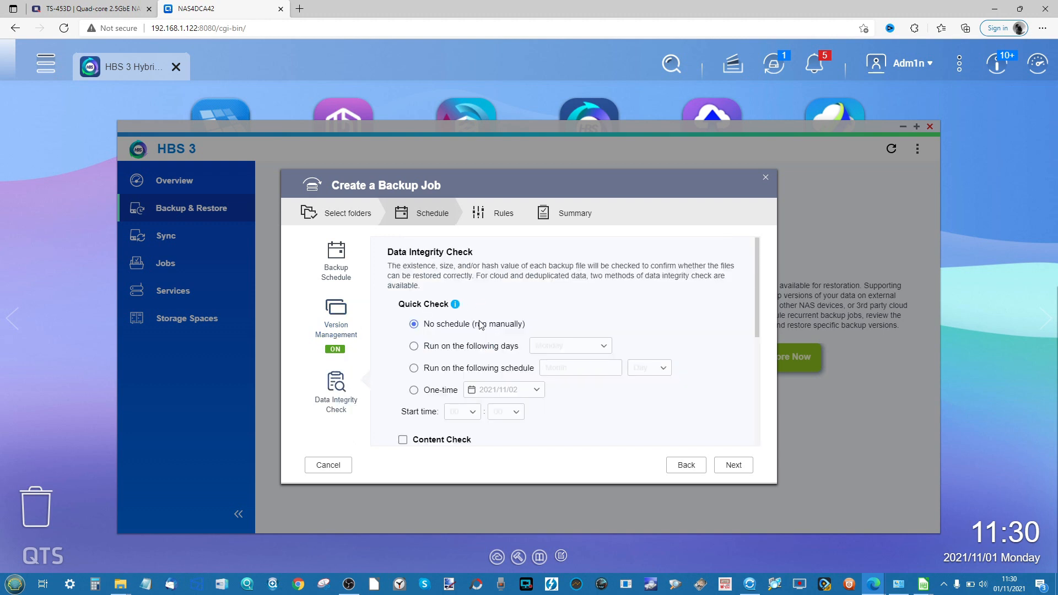
scroll(479, 324, down, 1)
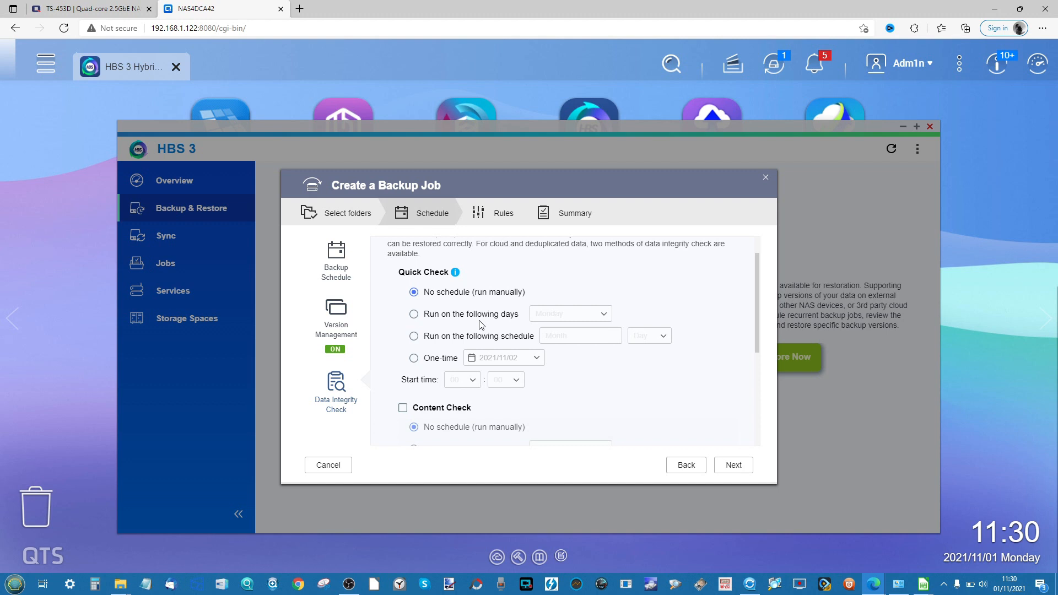
scroll(479, 324, down, 3)
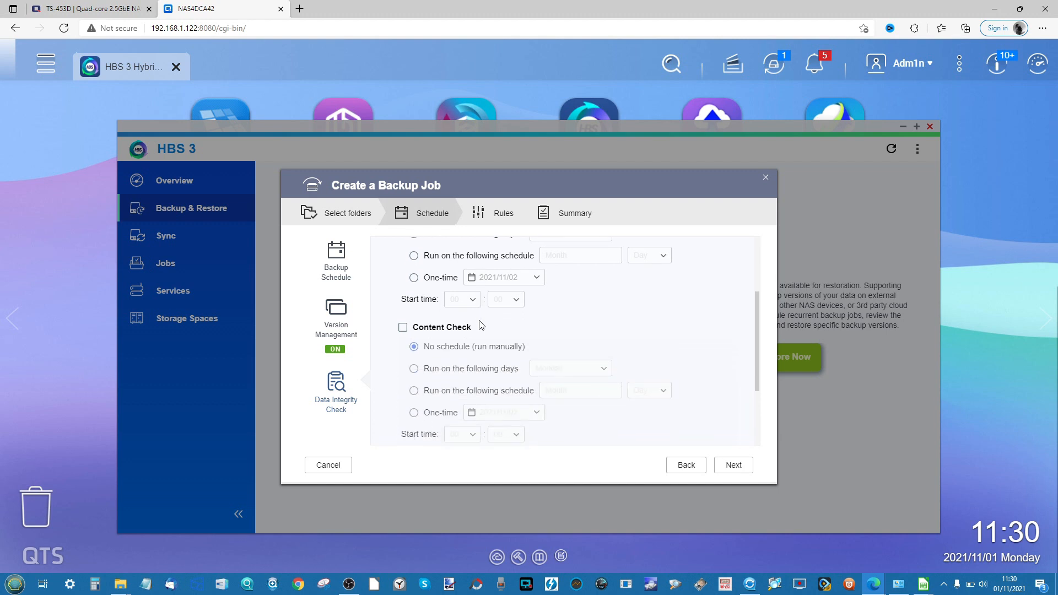
scroll(479, 324, up, 4)
scroll(479, 324, down, 3)
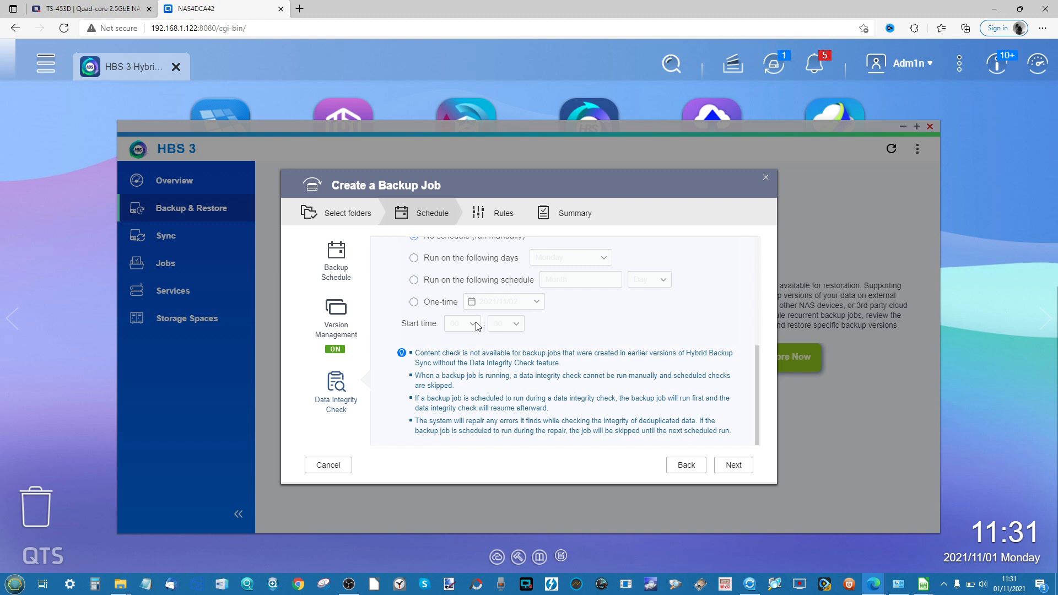
scroll(424, 326, up, 3)
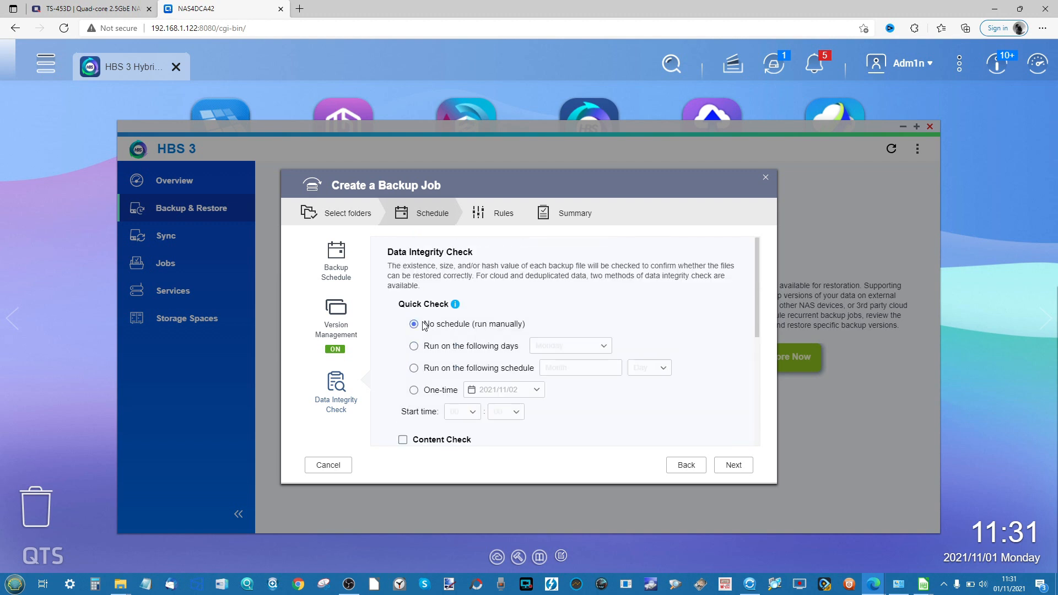
click(732, 467)
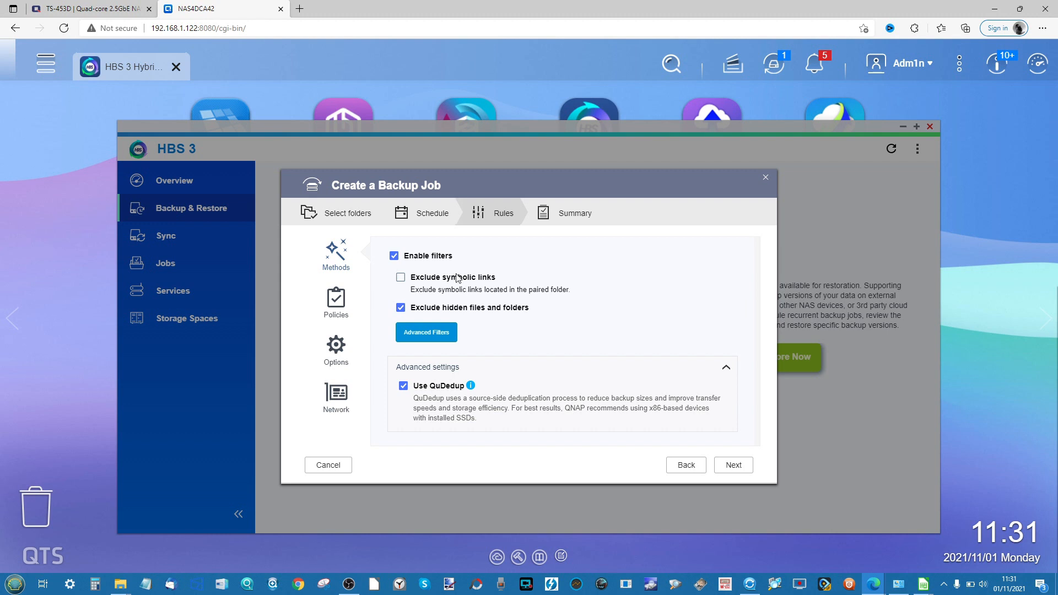
Try out the advanced filter criteria by including the Other file type, then discard the filter changes.
click(426, 332)
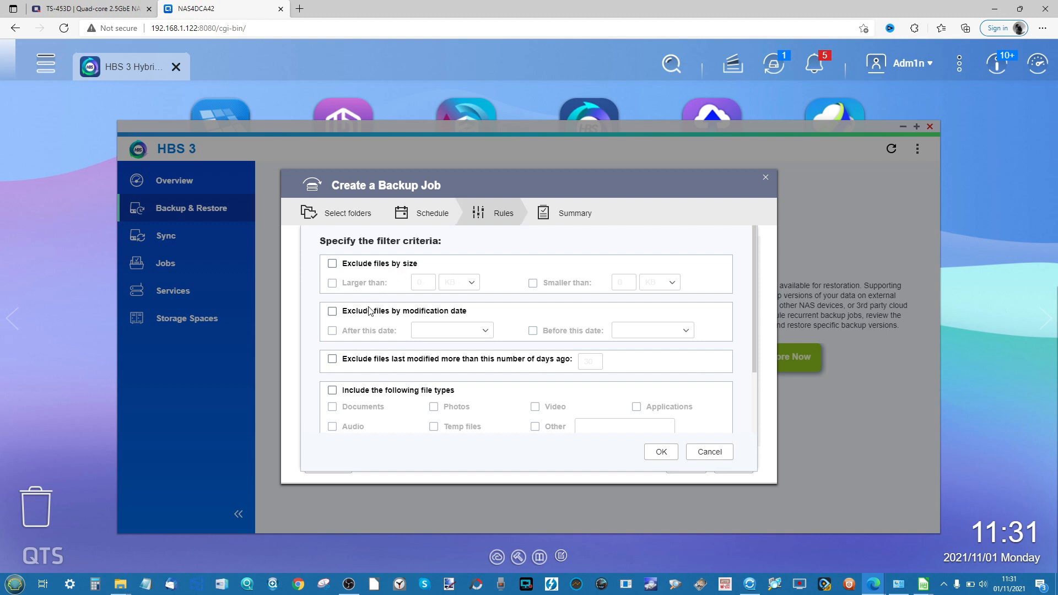
scroll(414, 342, down, 1)
scroll(415, 342, down, 2)
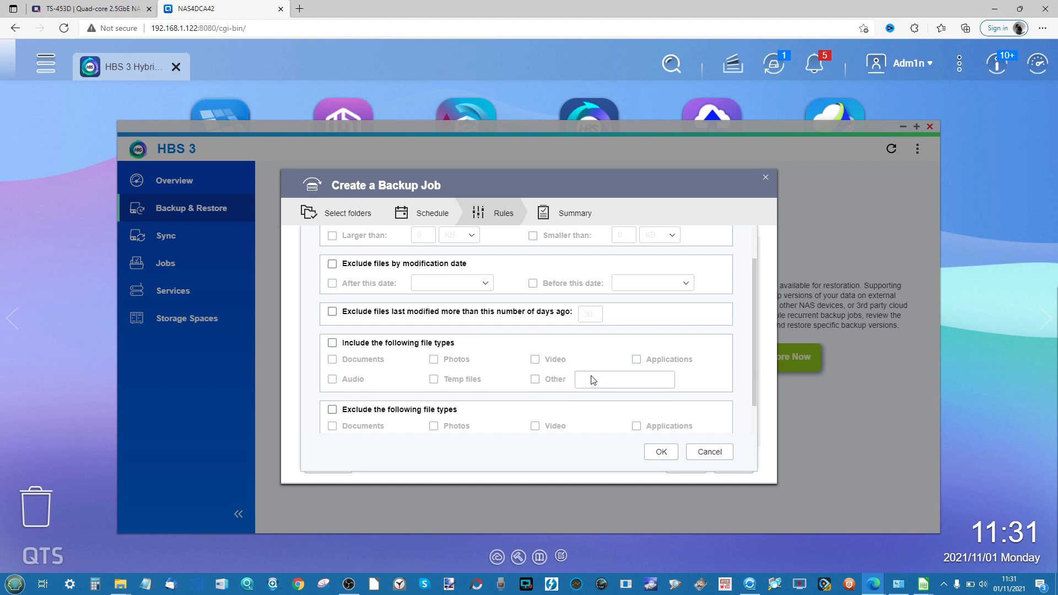
click(332, 343)
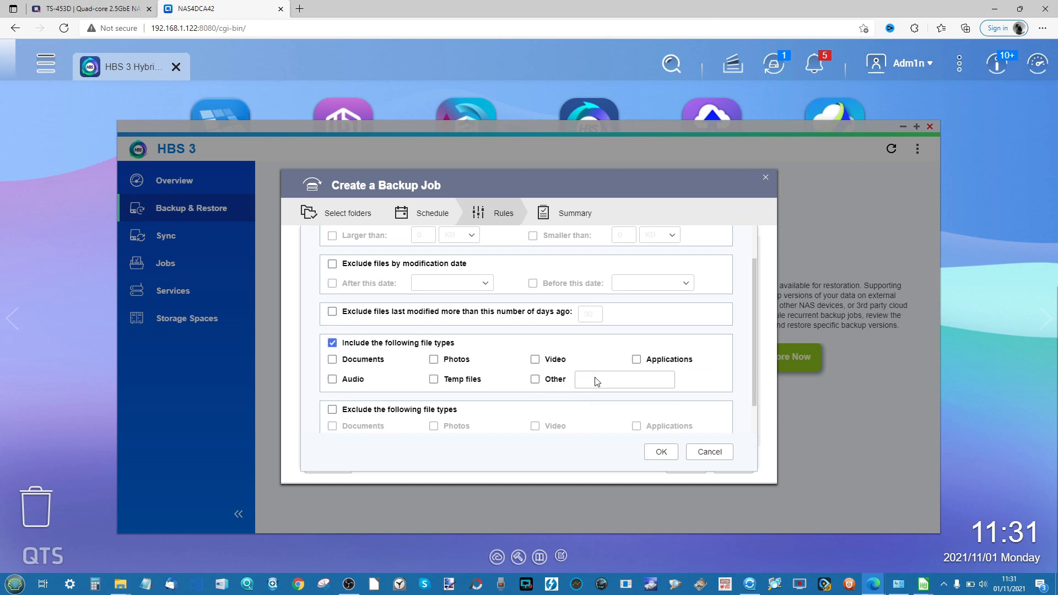
click(536, 380)
click(580, 379)
click(331, 343)
scroll(424, 339, down, 1)
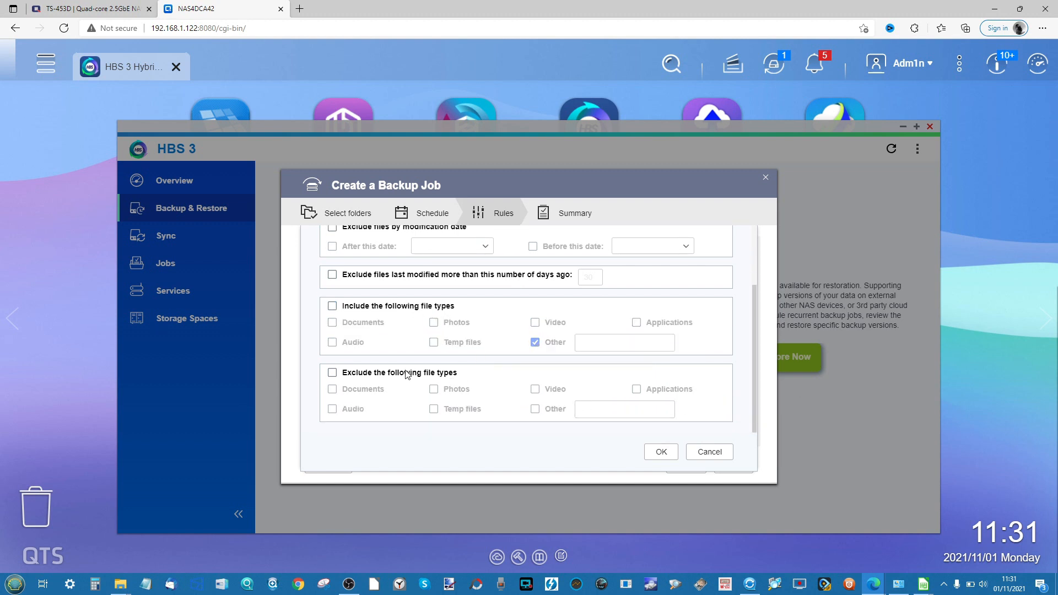
scroll(518, 371, up, 2)
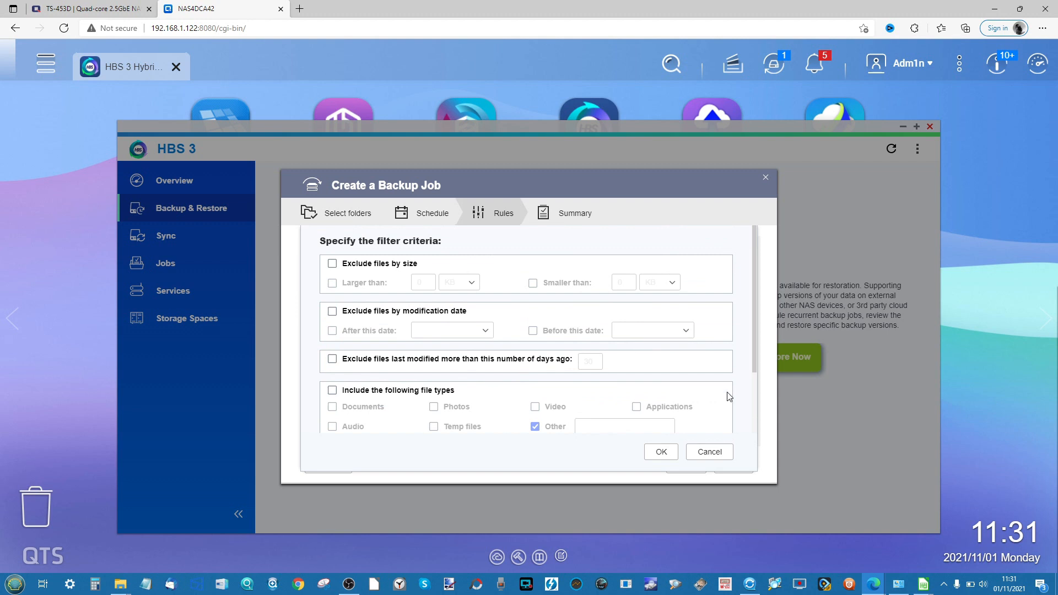
click(709, 451)
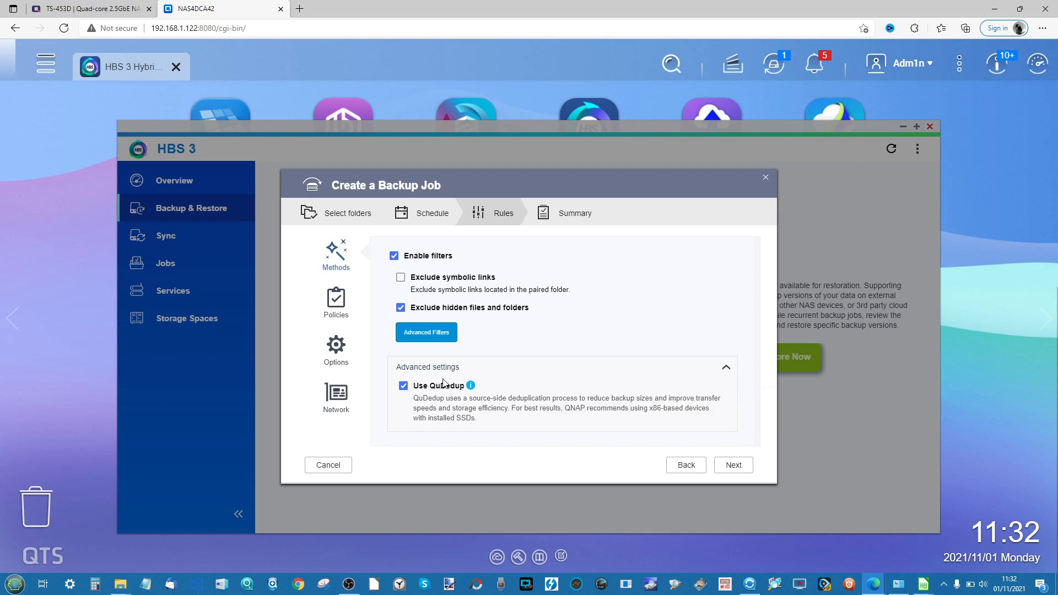
Examine the job's policies, log and notification options, error handling rules and network interface choices.
click(336, 303)
scroll(482, 286, down, 3)
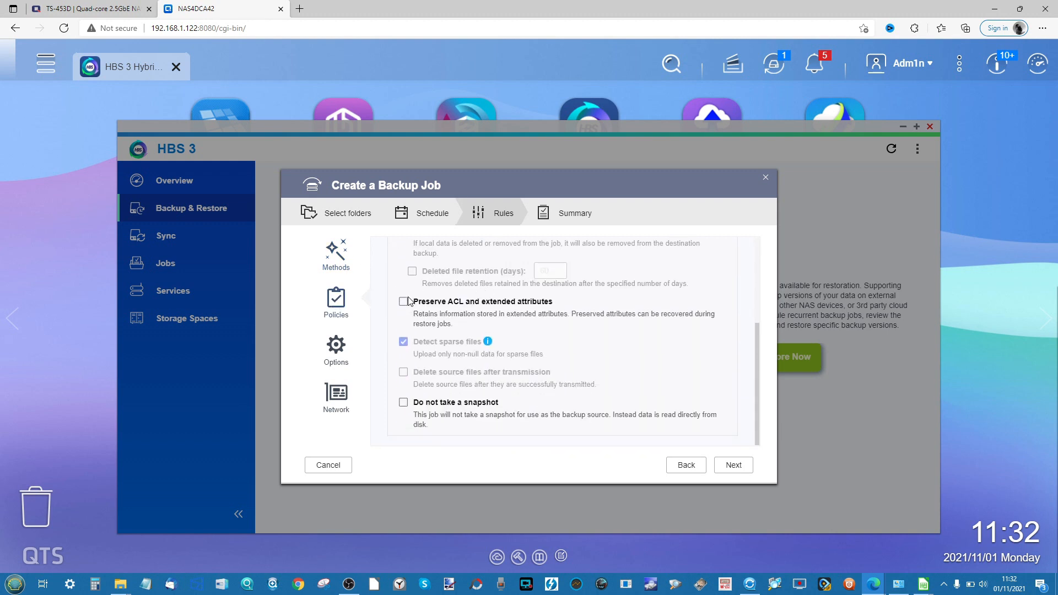
click(336, 349)
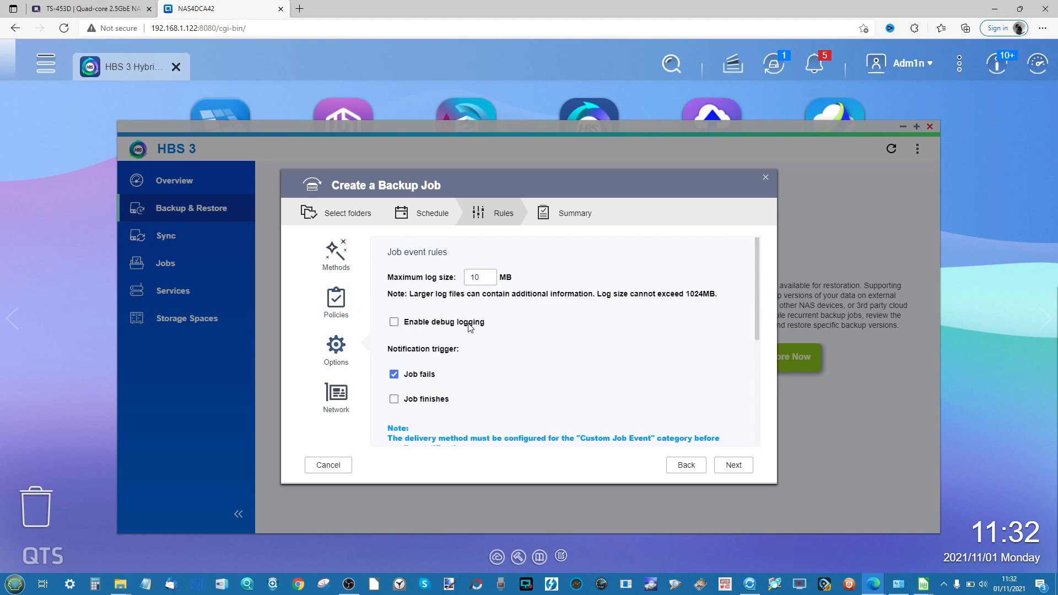
scroll(470, 327, down, 2)
scroll(470, 328, up, 1)
scroll(470, 327, up, 1)
scroll(470, 327, down, 1)
scroll(471, 327, down, 1)
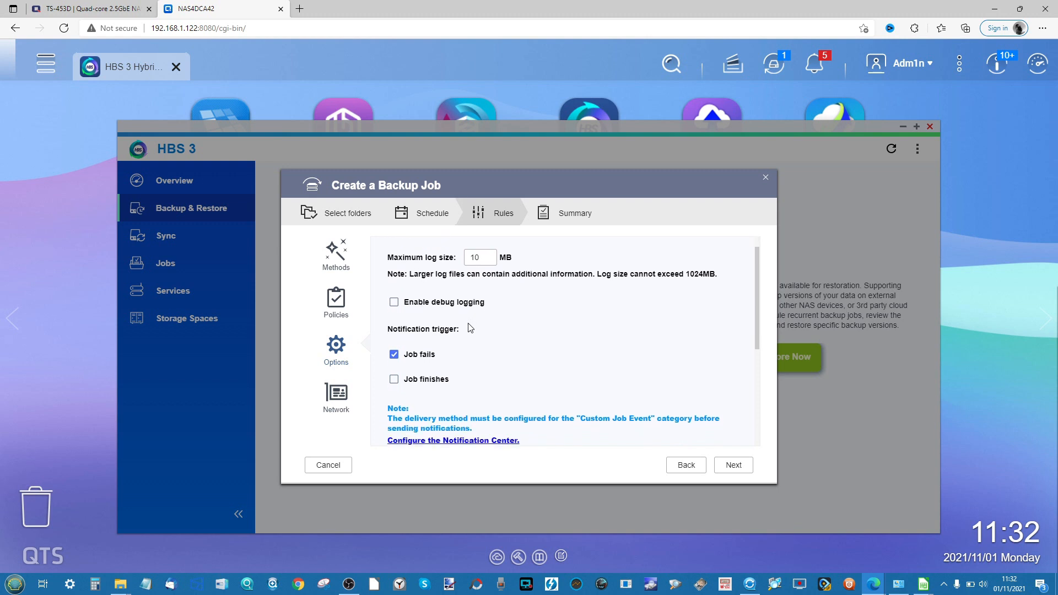
scroll(470, 328, down, 3)
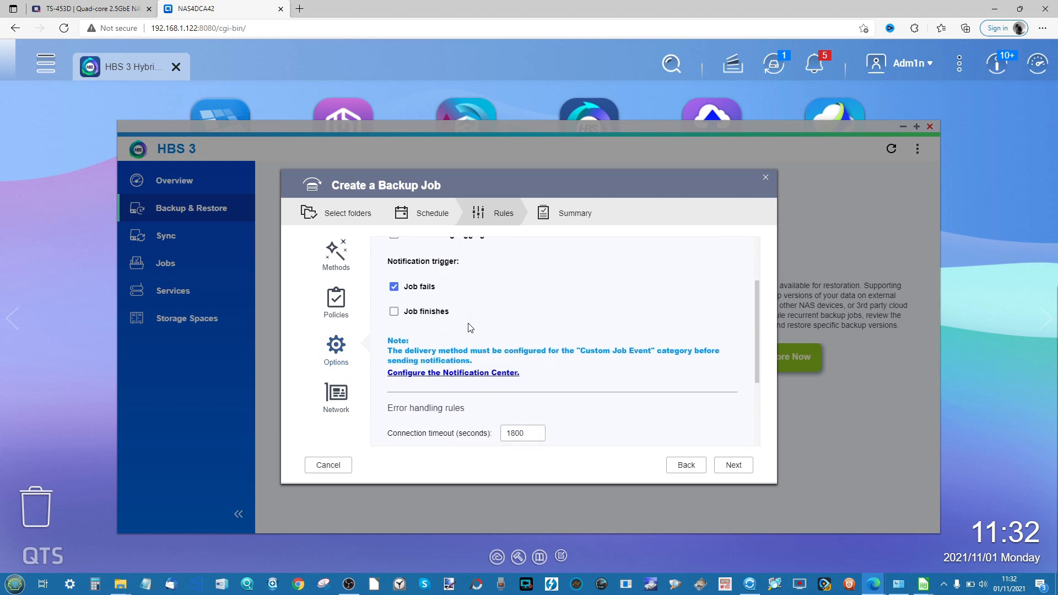
scroll(470, 328, down, 3)
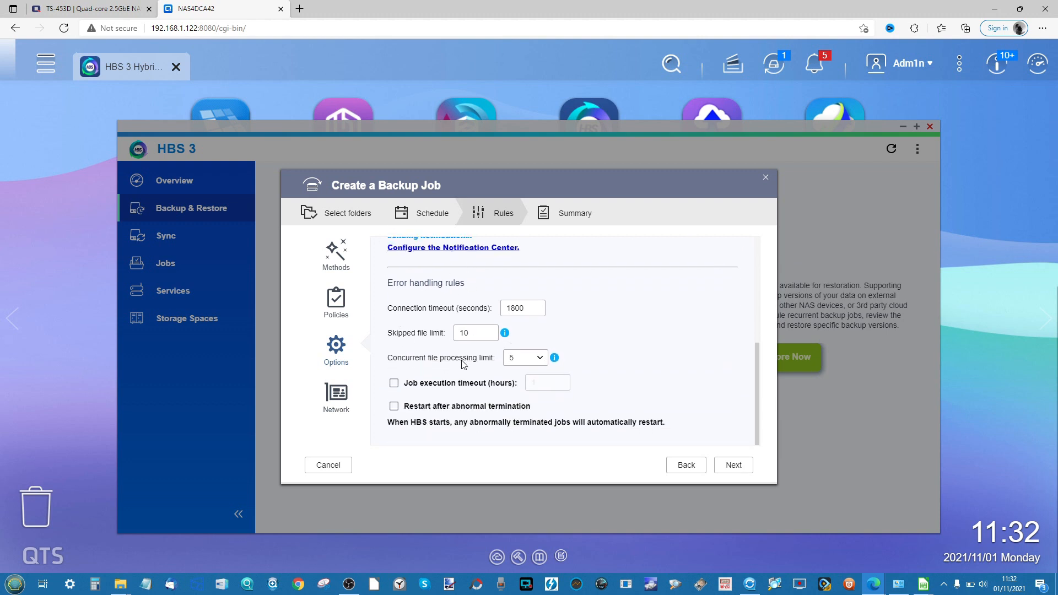
click(335, 393)
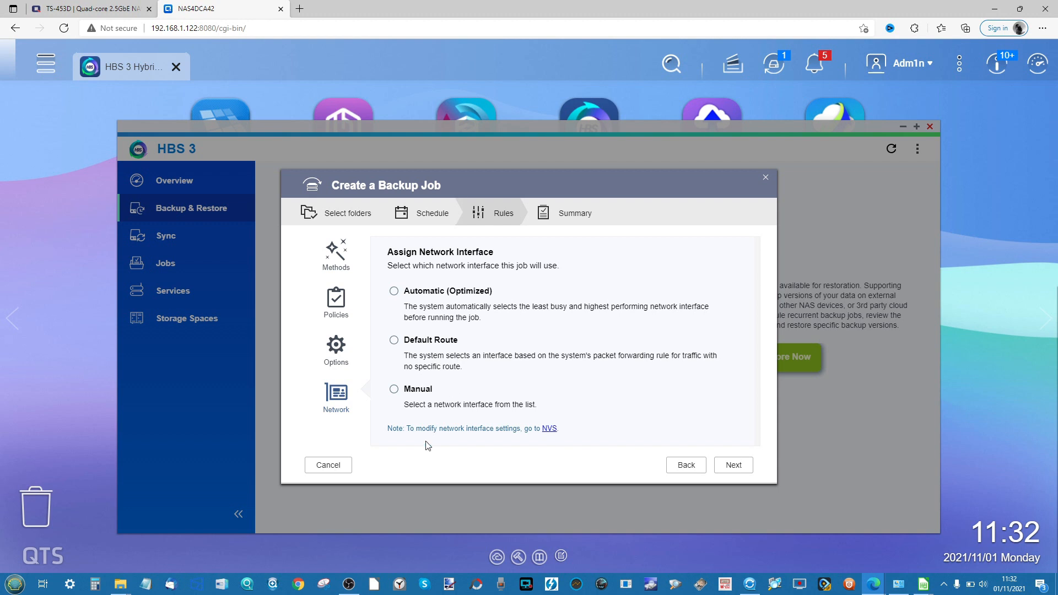
Continue to the backup job's summary and review its estimated RPO, source, destination and schedule.
click(733, 465)
scroll(567, 287, down, 1)
scroll(567, 286, up, 1)
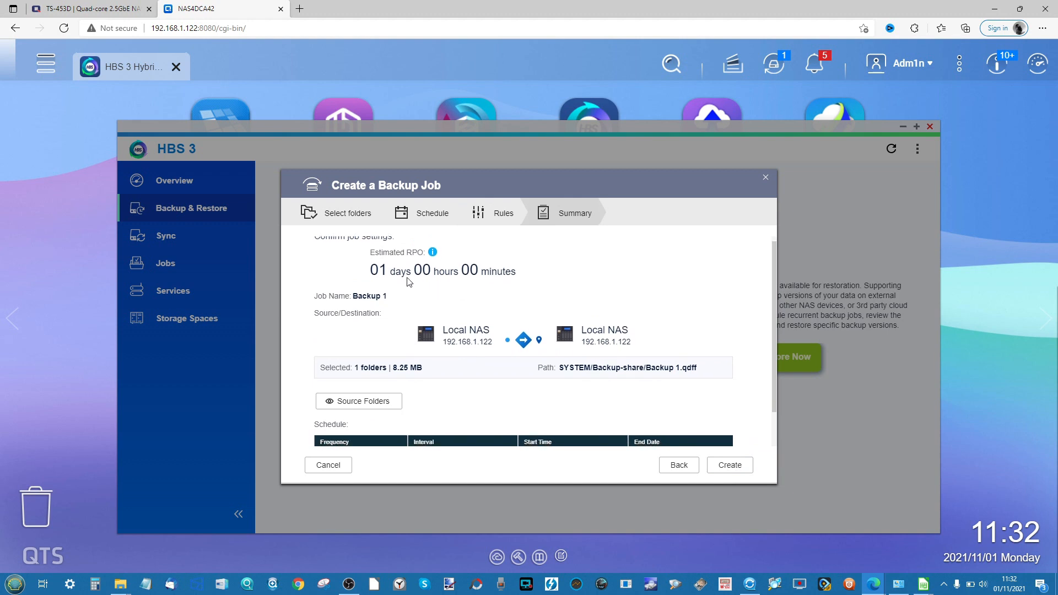
scroll(396, 278, down, 1)
scroll(396, 278, down, 2)
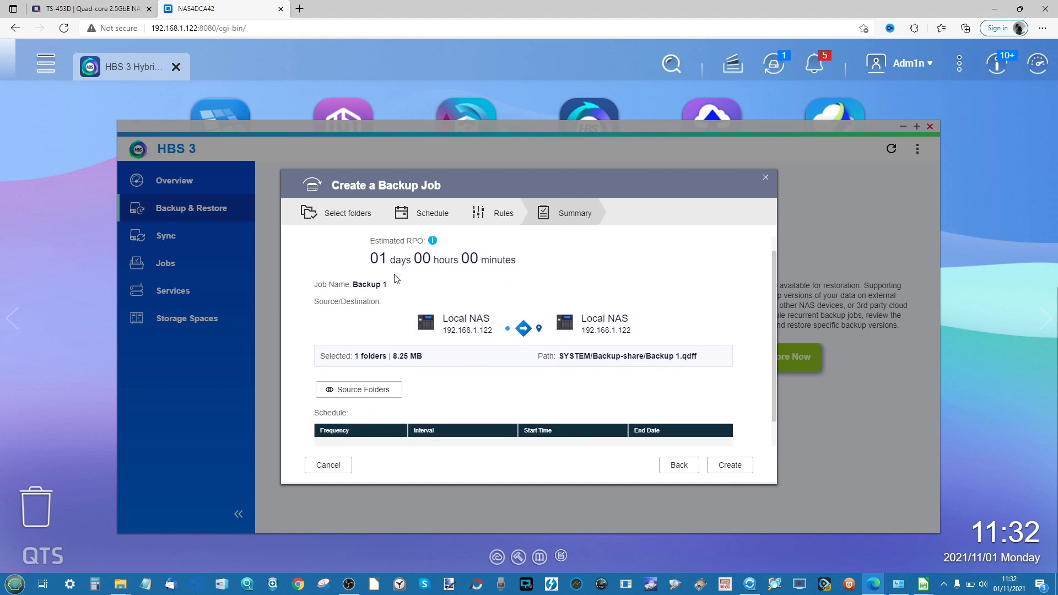
scroll(395, 278, down, 2)
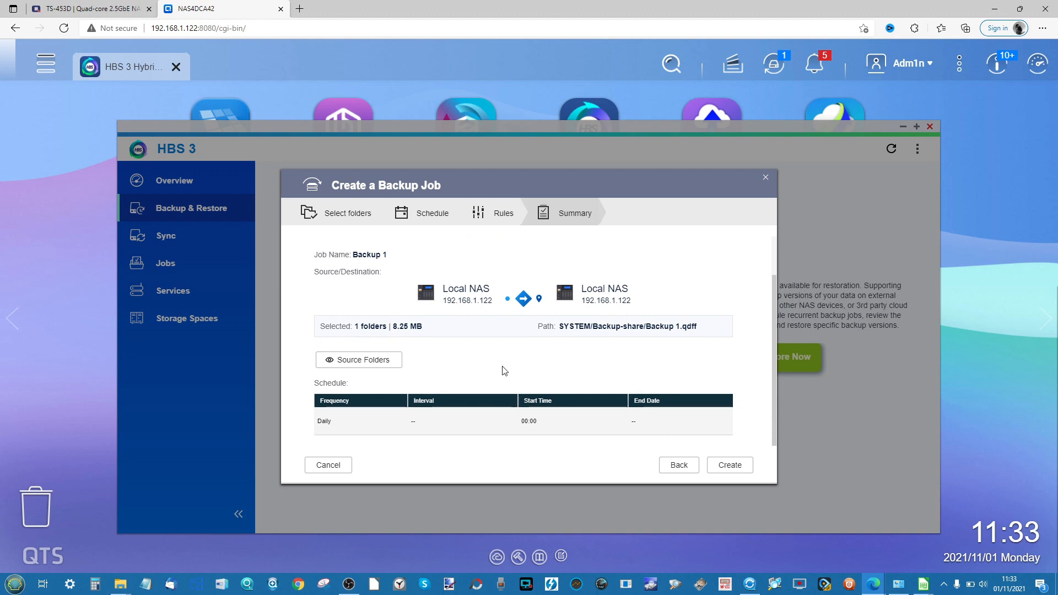
scroll(502, 333, up, 4)
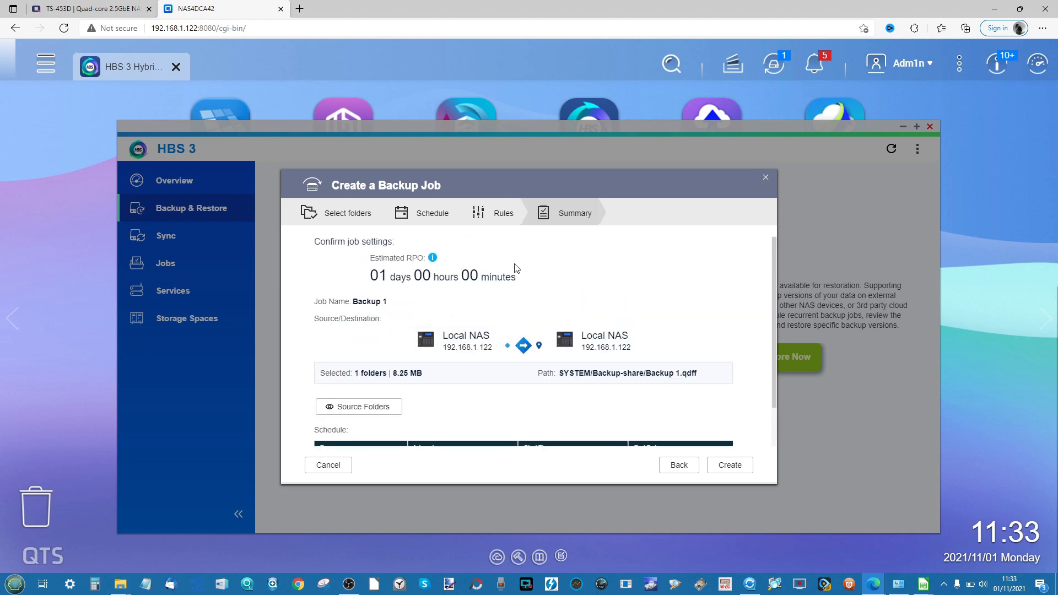
Create the Backup 1 job, dismiss the data integrity check notice, and view the job's available actions.
click(726, 465)
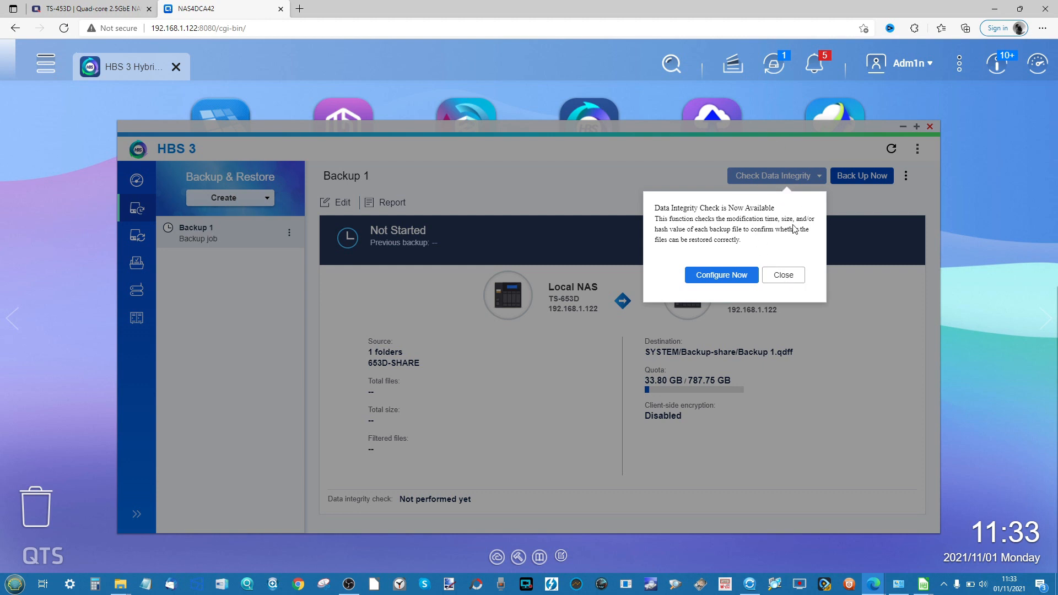
click(784, 275)
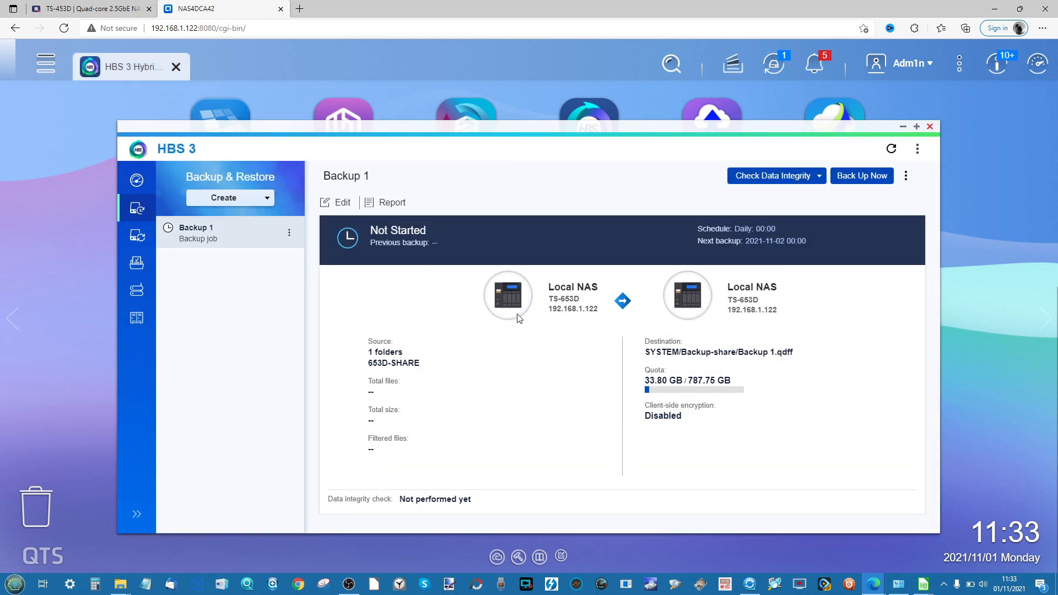
click(289, 233)
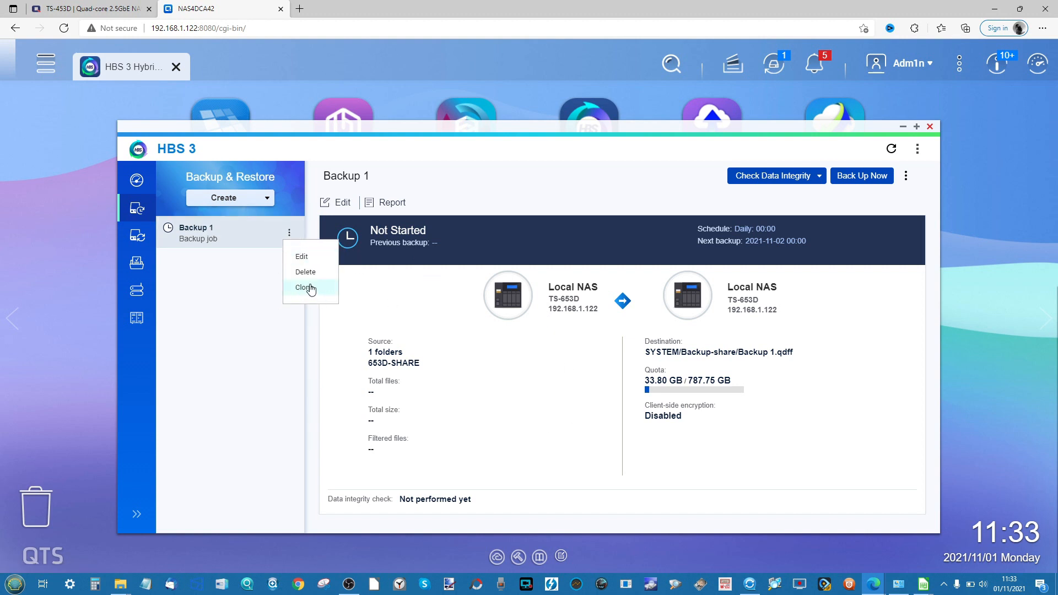
click(238, 278)
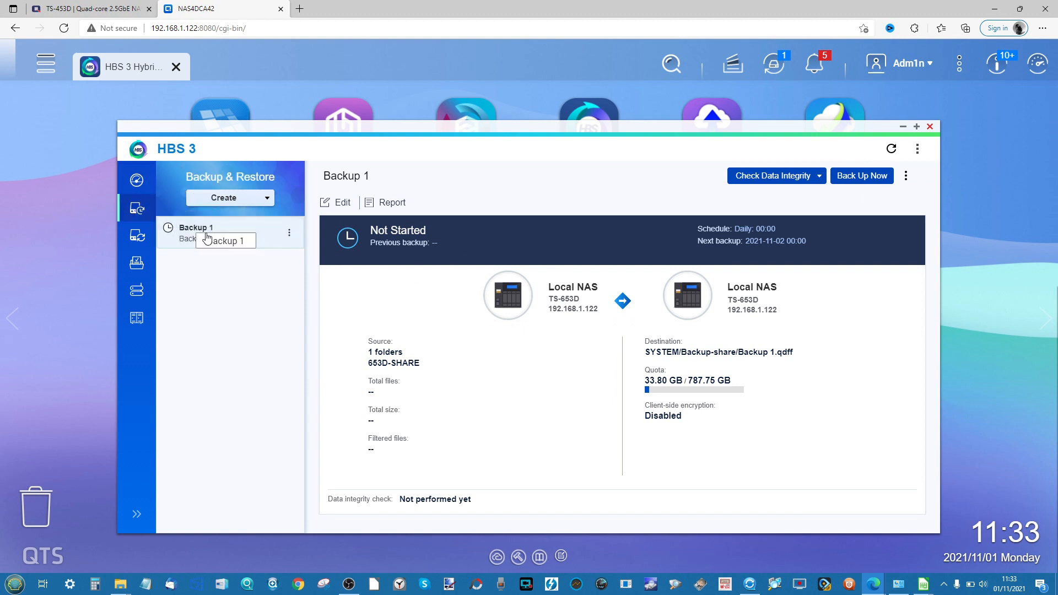
Start a new backup job with the Multimedia folder as its source and continue to the destination storage space.
click(269, 198)
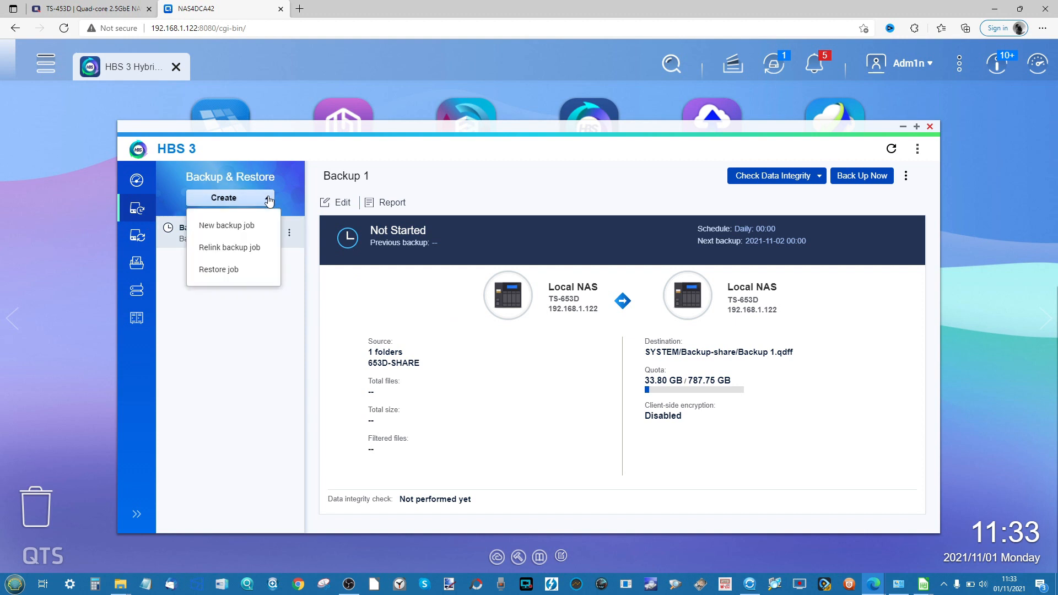
click(232, 231)
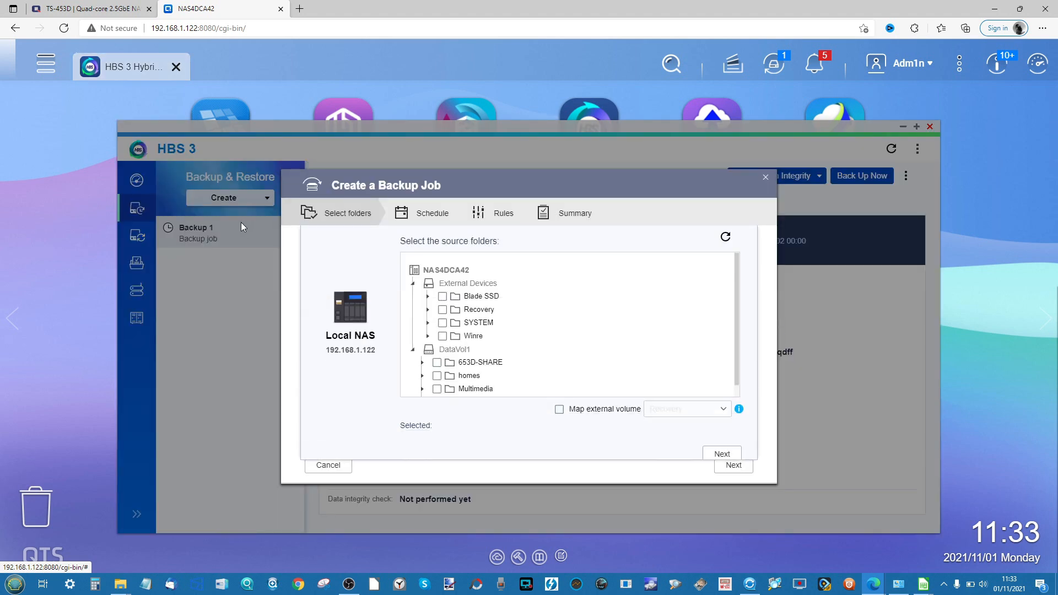
scroll(436, 339, down, 1)
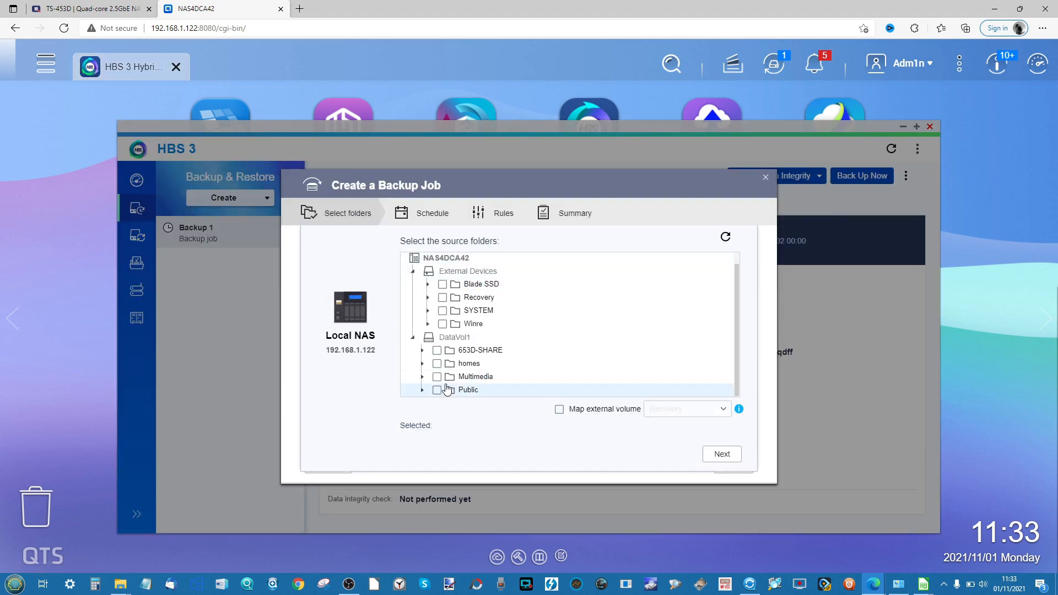
click(437, 377)
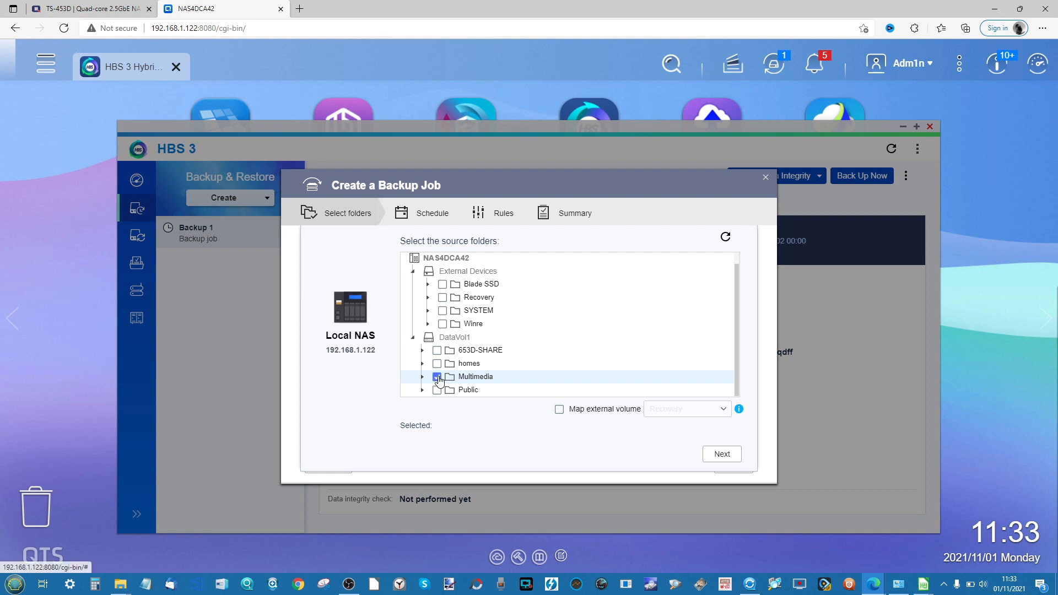
click(720, 455)
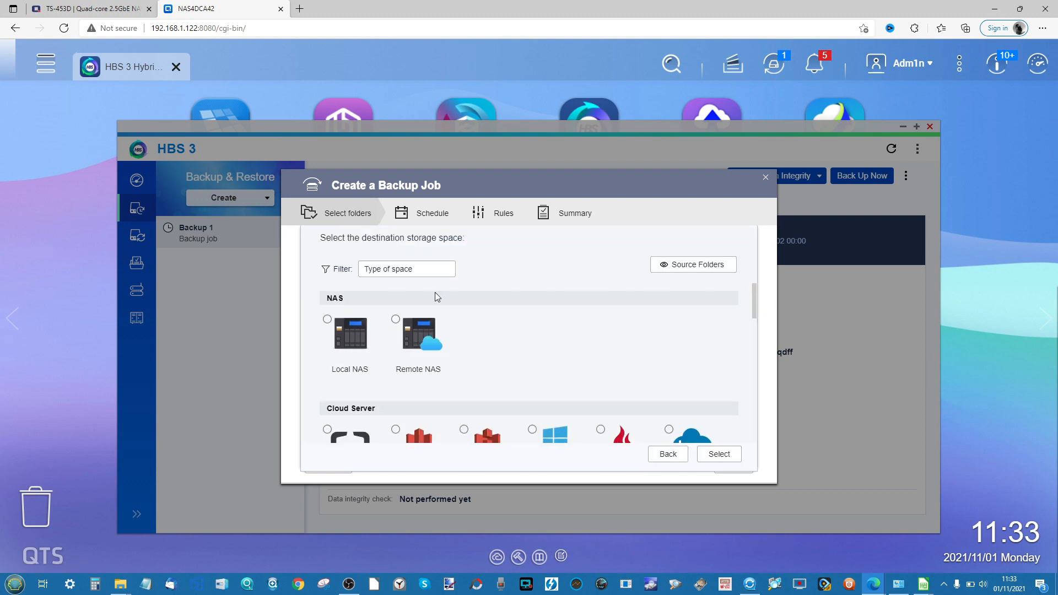
Look through the destination types, choose Remote NAS, and close its new storage space form without creating one.
scroll(435, 292, down, 3)
scroll(436, 298, up, 3)
click(400, 325)
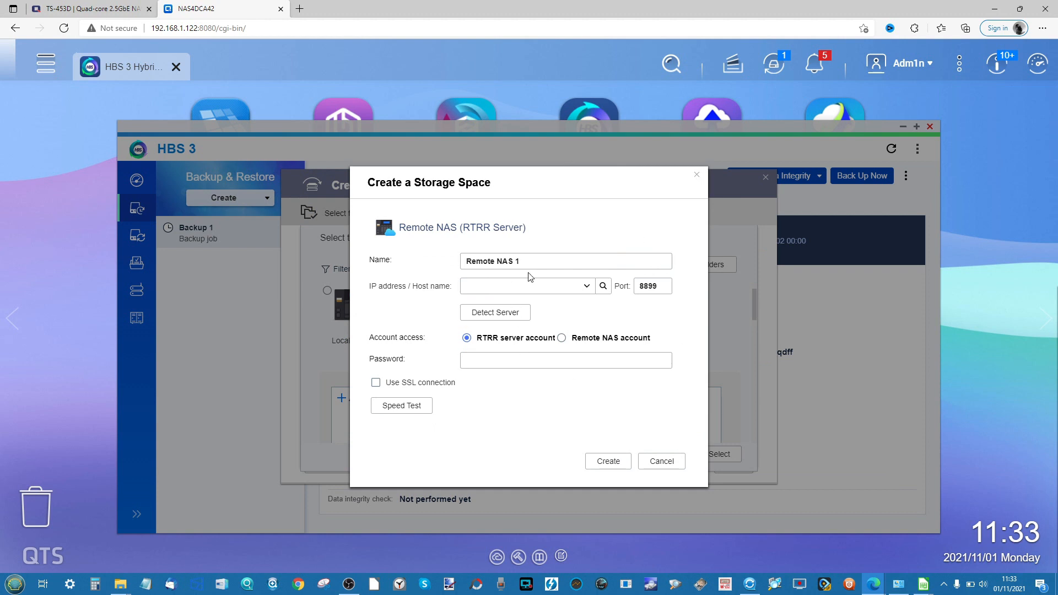
click(474, 259)
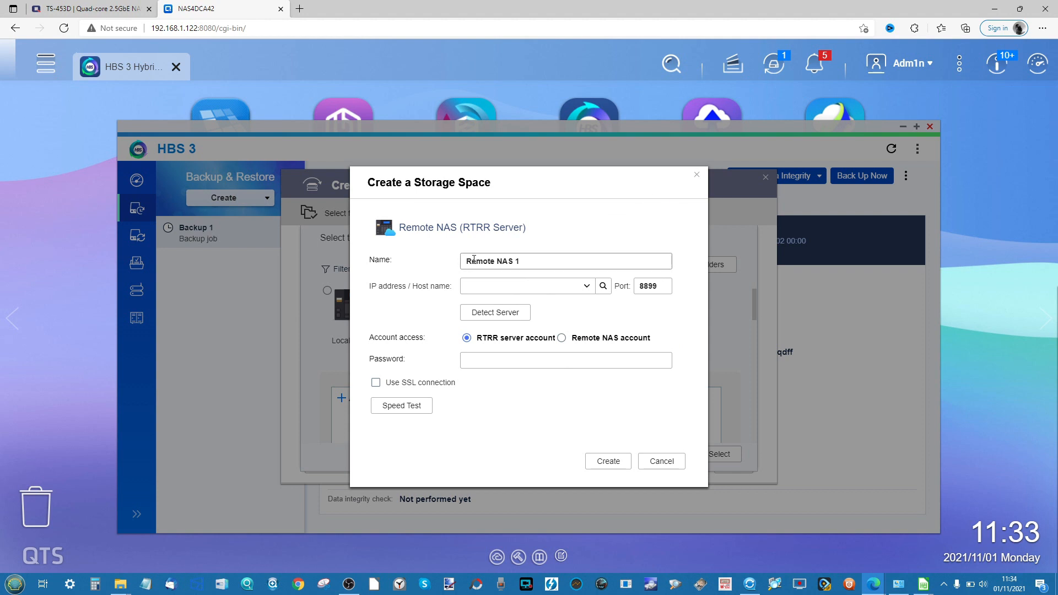
click(696, 174)
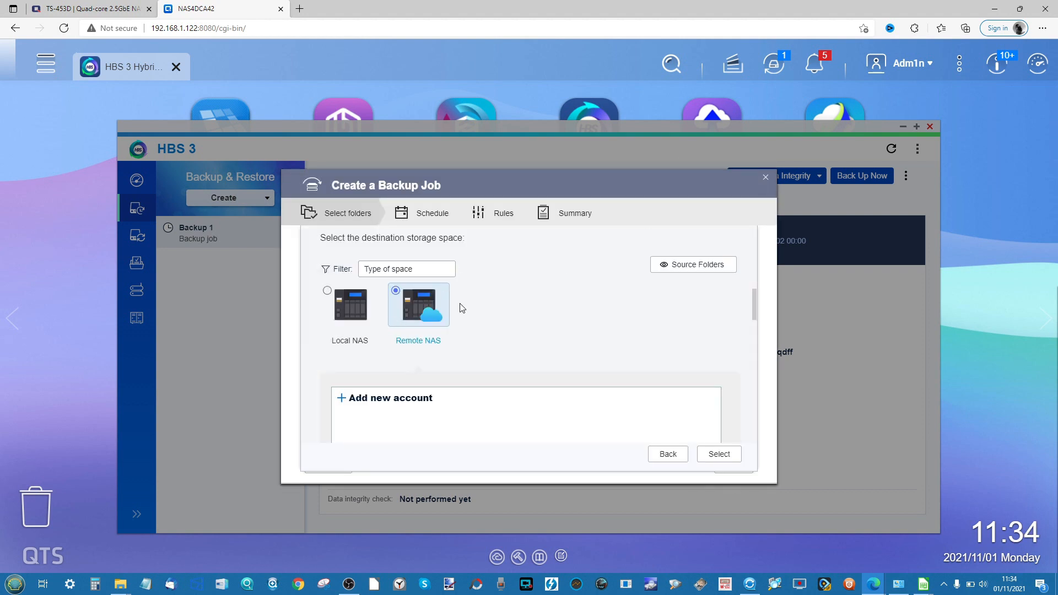
Add a new Remote NAS account, search the network for its host, and set the address to 192.168.1.118.
scroll(450, 339, down, 2)
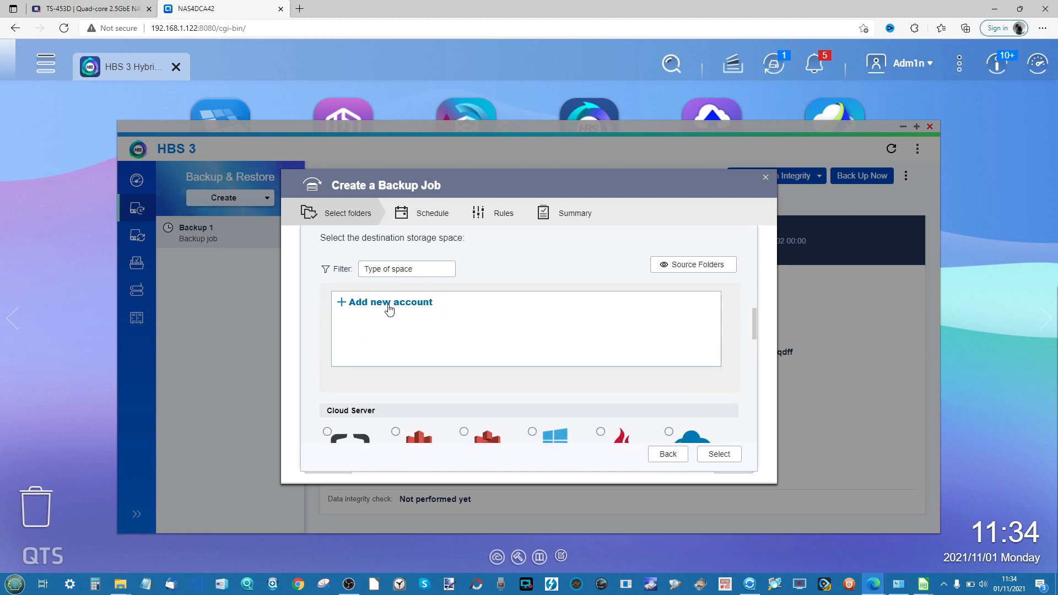
scroll(389, 310, up, 2)
click(387, 428)
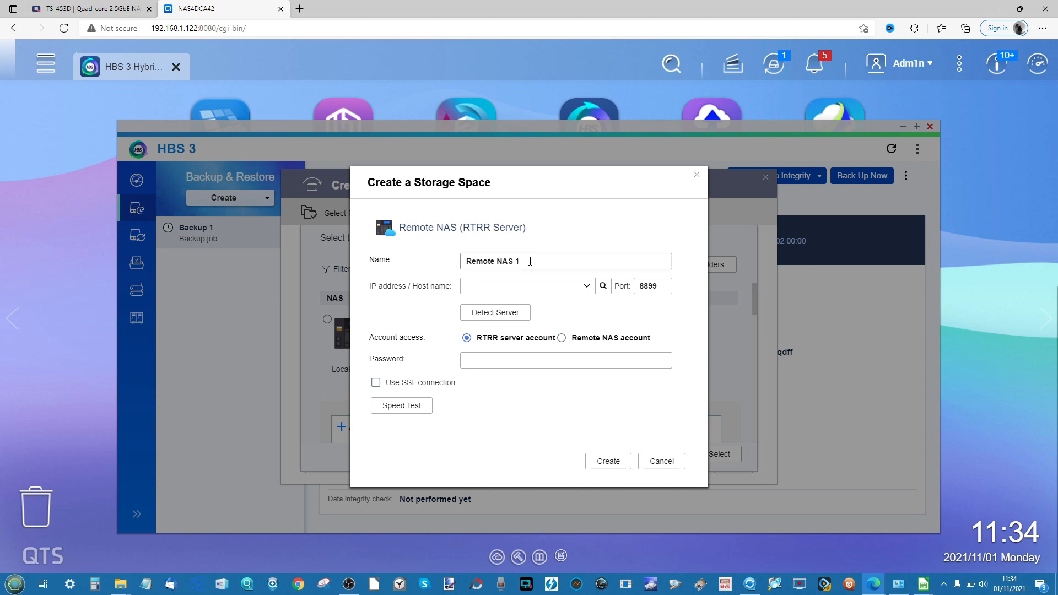
click(602, 287)
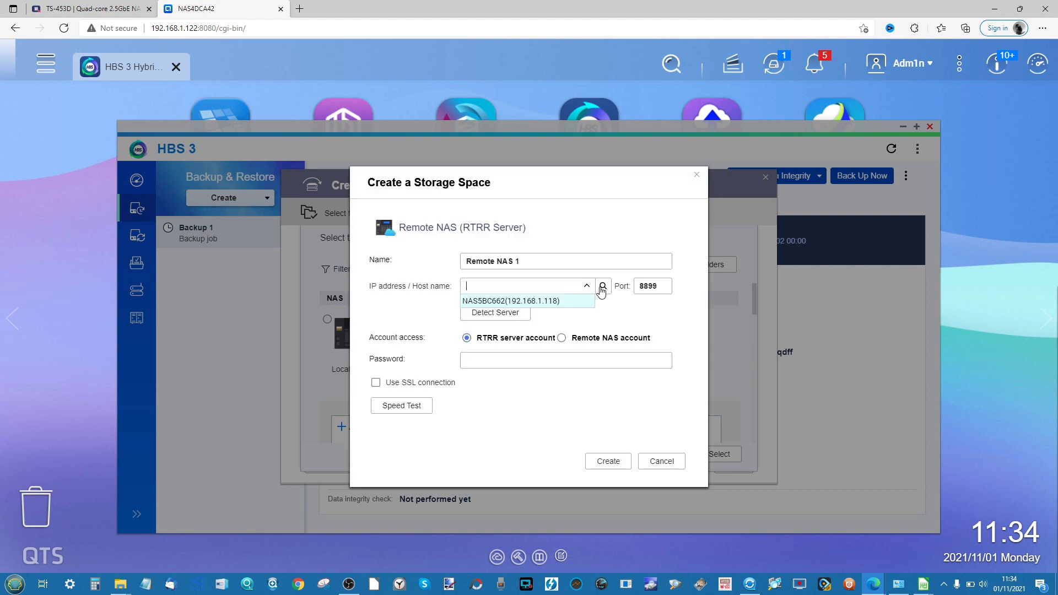
click(532, 301)
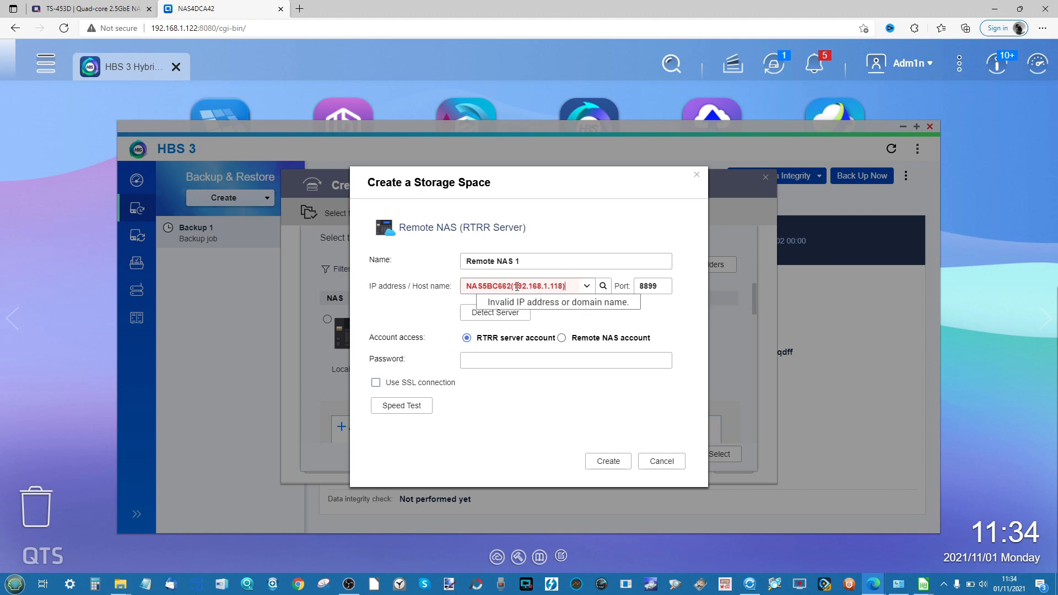
drag(517, 286, 390, 275)
key(BackSpace)
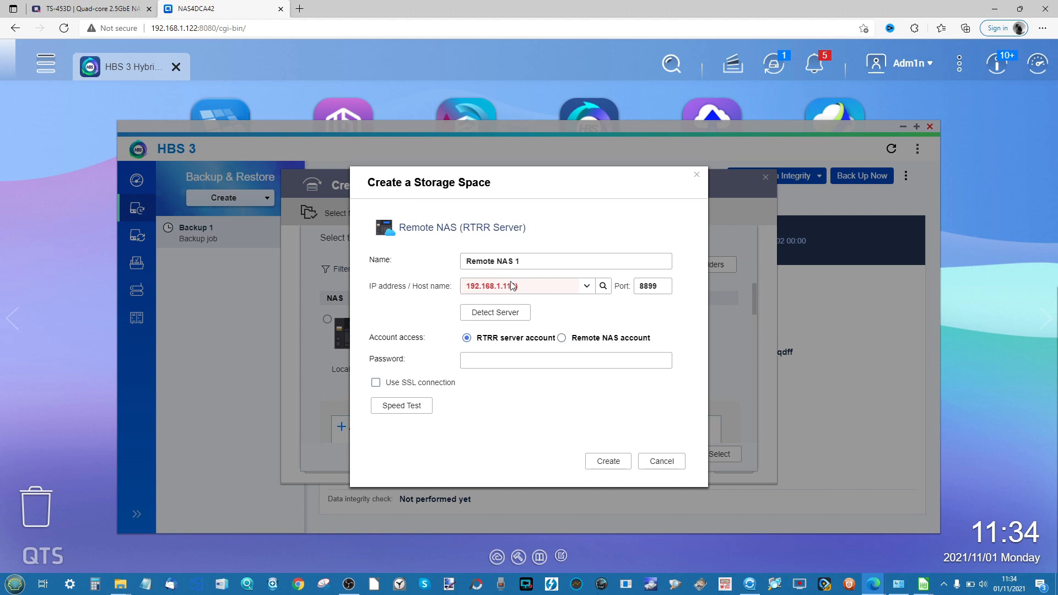
click(555, 290)
key(BackSpace)
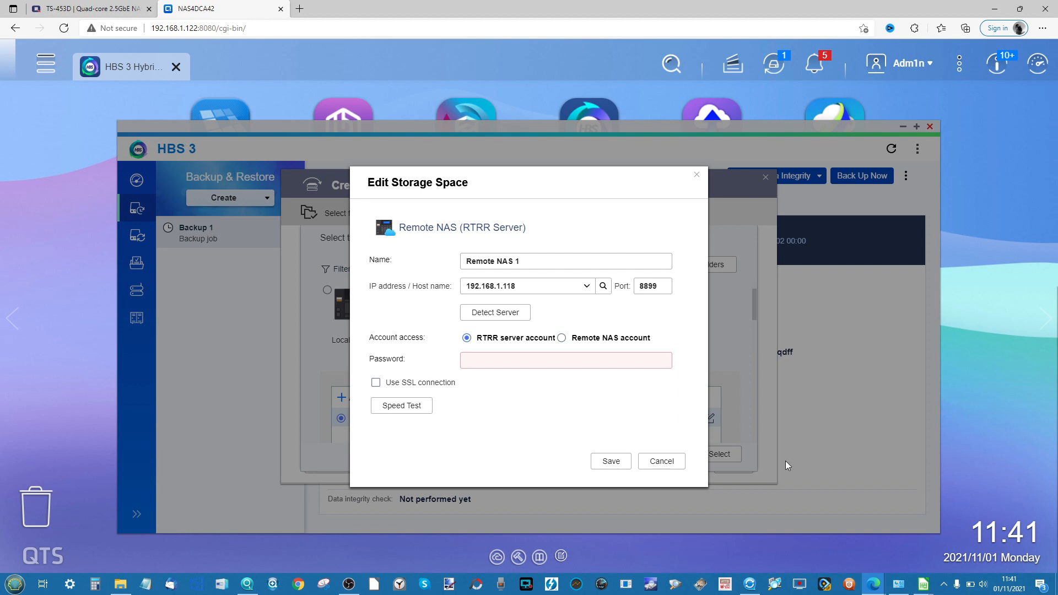
Switch to the browser window of the NAS at 192.168.1.118 and open the Services section of HBS 3.
mouse_move(873, 584)
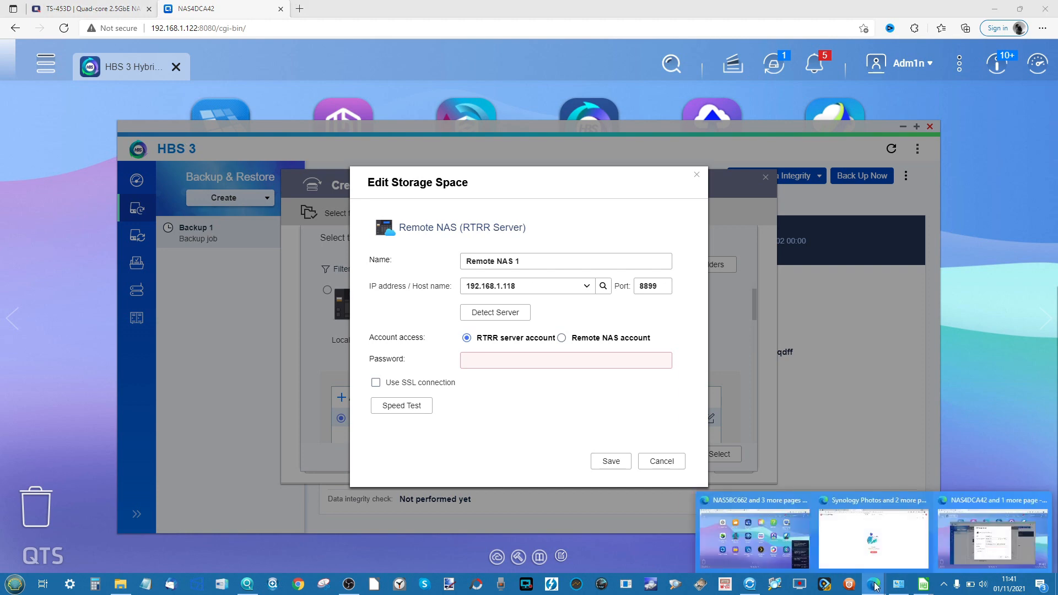
click(787, 537)
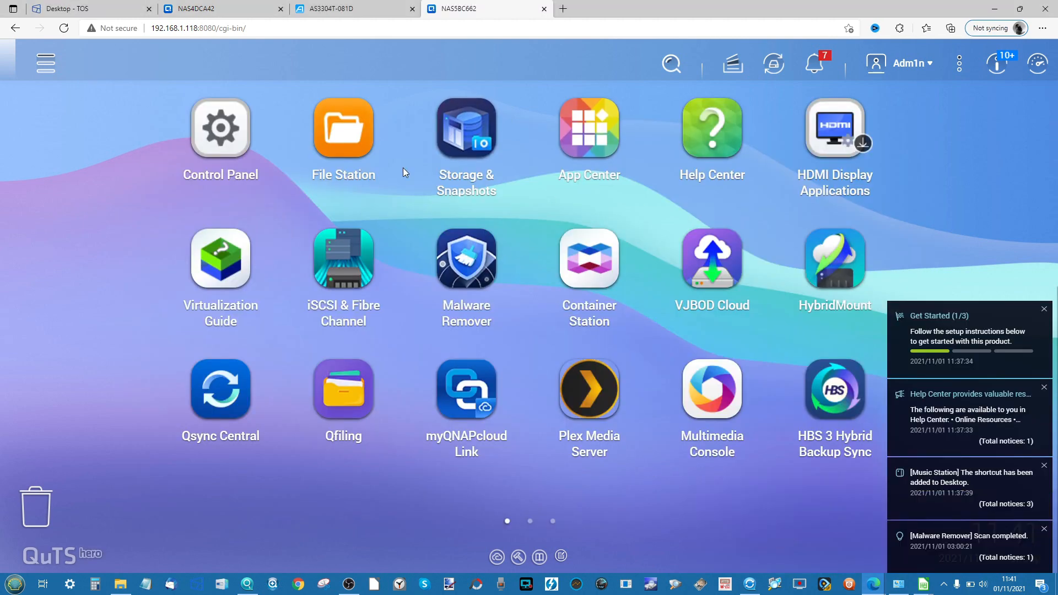
click(46, 62)
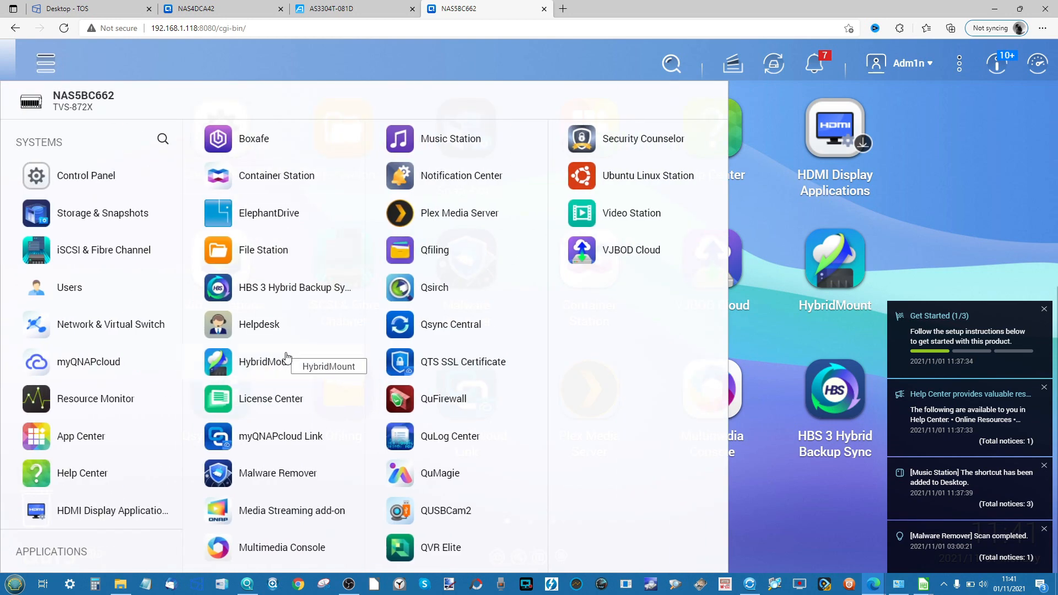
click(305, 279)
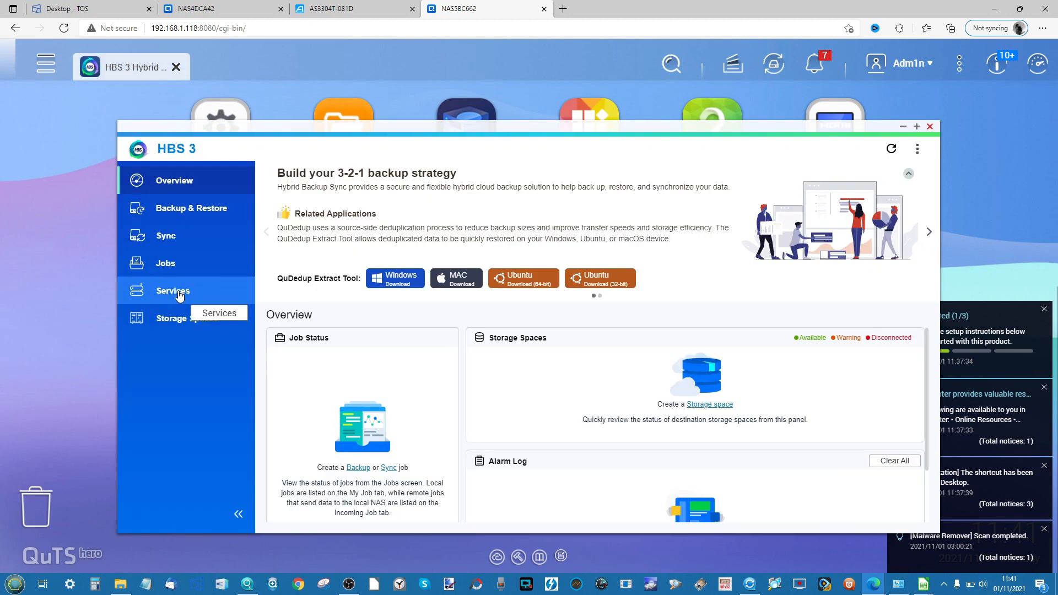
click(178, 292)
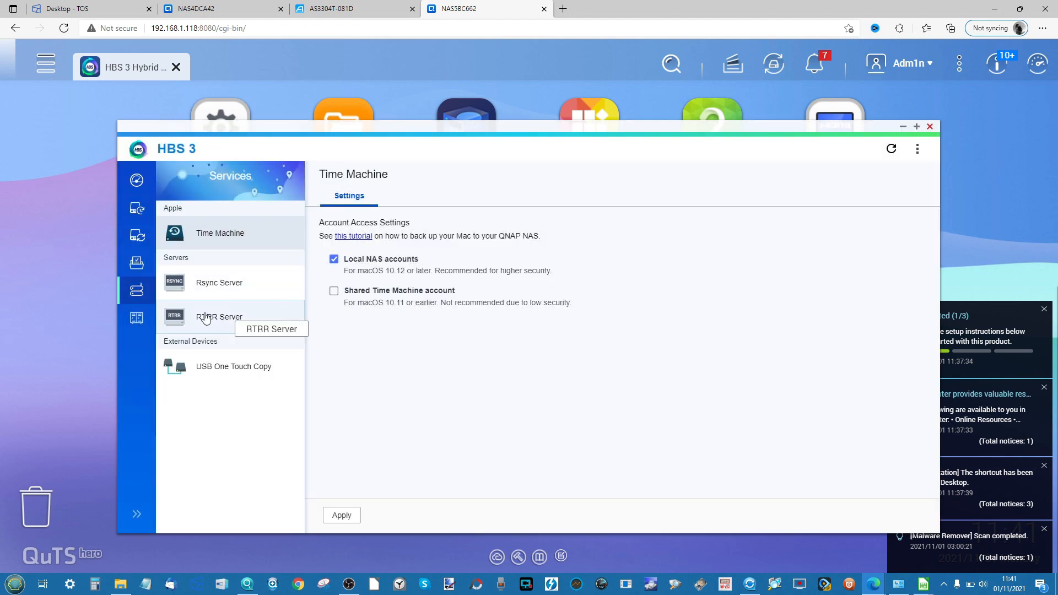
Examine the RTRR Server's status, account access, port and rate limit settings.
click(240, 317)
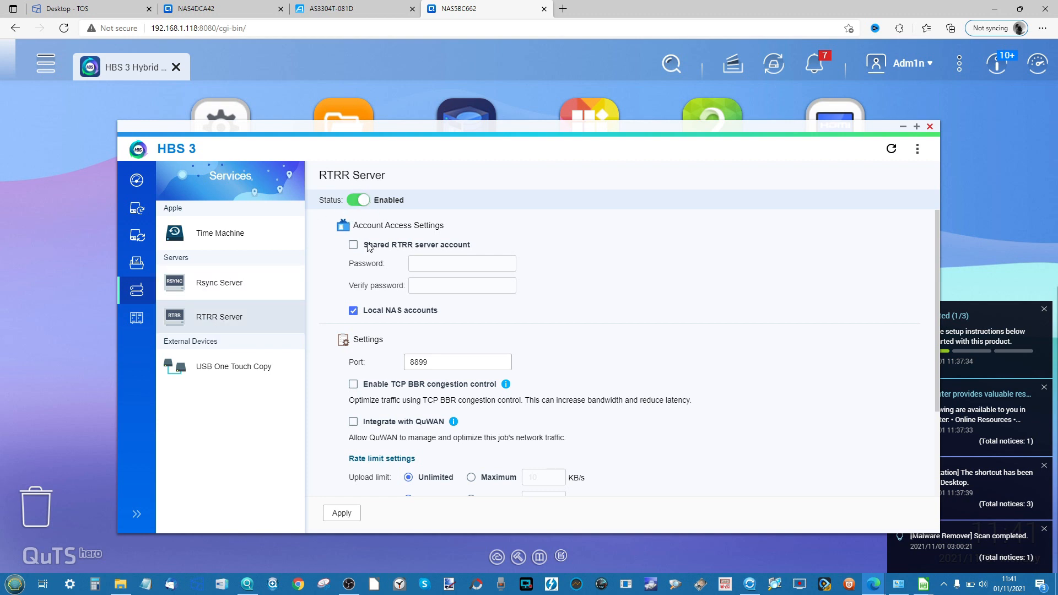
scroll(366, 245, down, 2)
scroll(368, 245, up, 2)
scroll(408, 352, down, 3)
scroll(412, 365, up, 2)
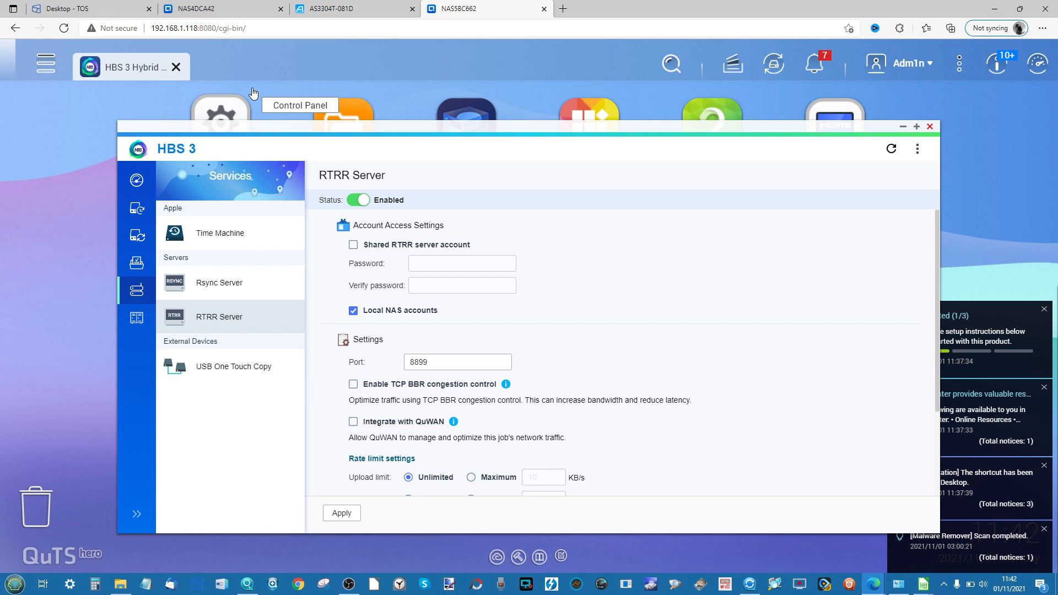
Examine the Rsync Server and Time Machine service settings, and close HBS 3 on this NAS.
click(251, 282)
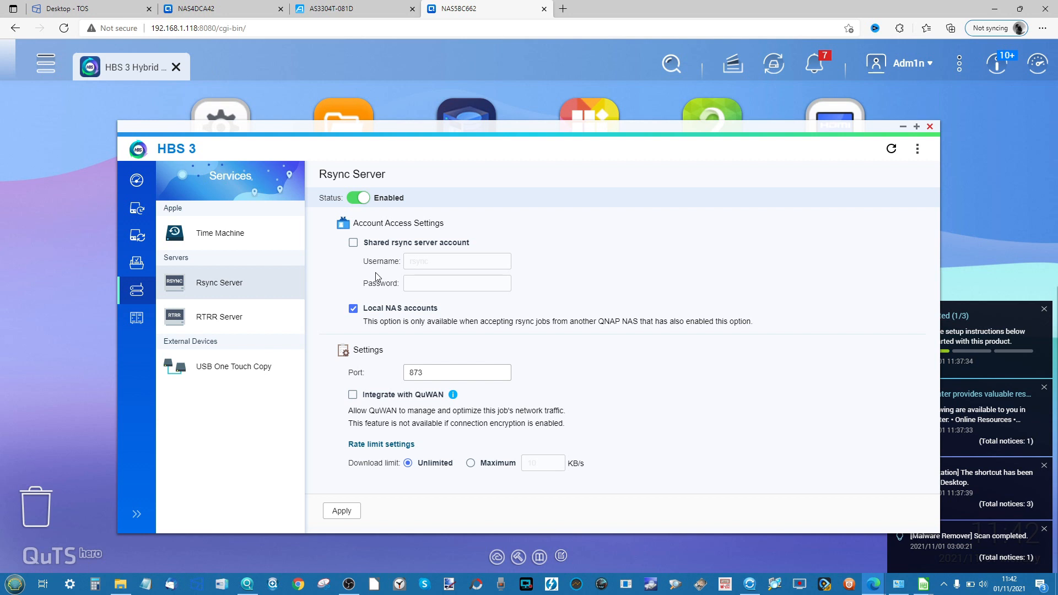
click(218, 241)
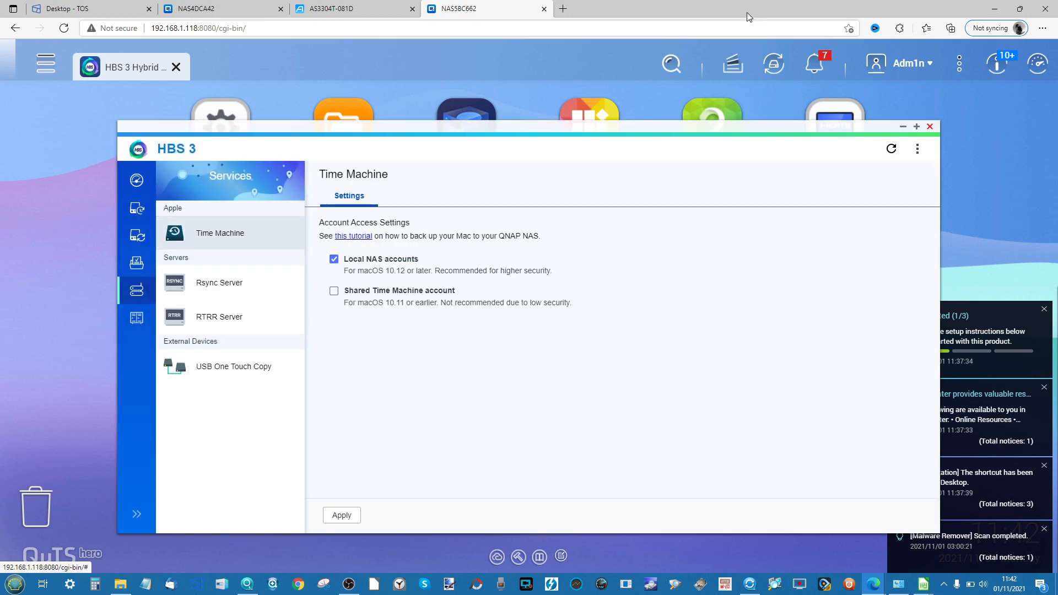
click(929, 126)
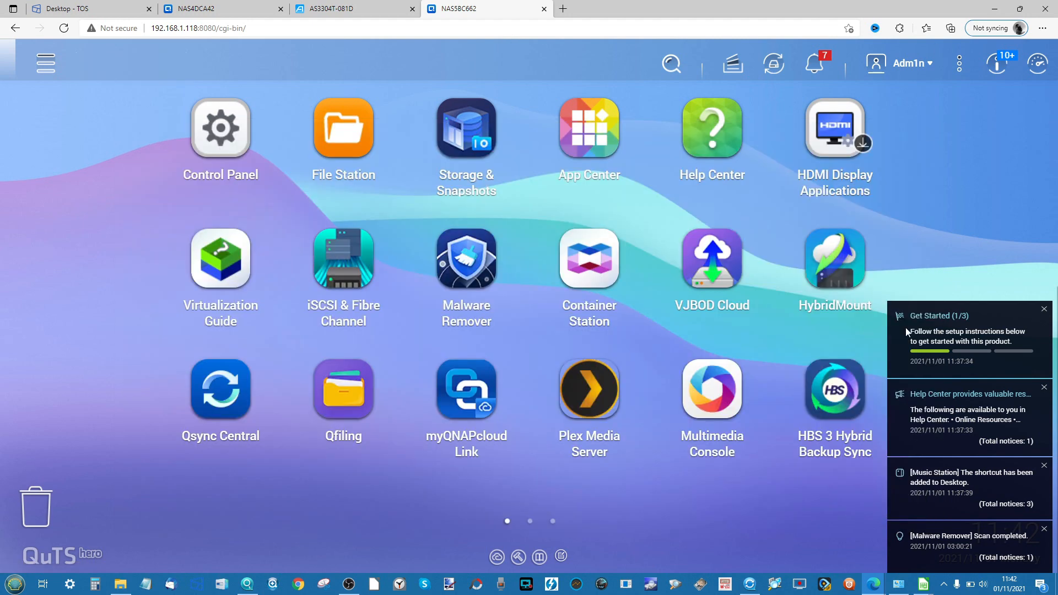
Return to the Remote NAS 1 storage space on NAS4DCA42, choose Remote NAS account access, and enter the account's username and password.
mouse_move(877, 583)
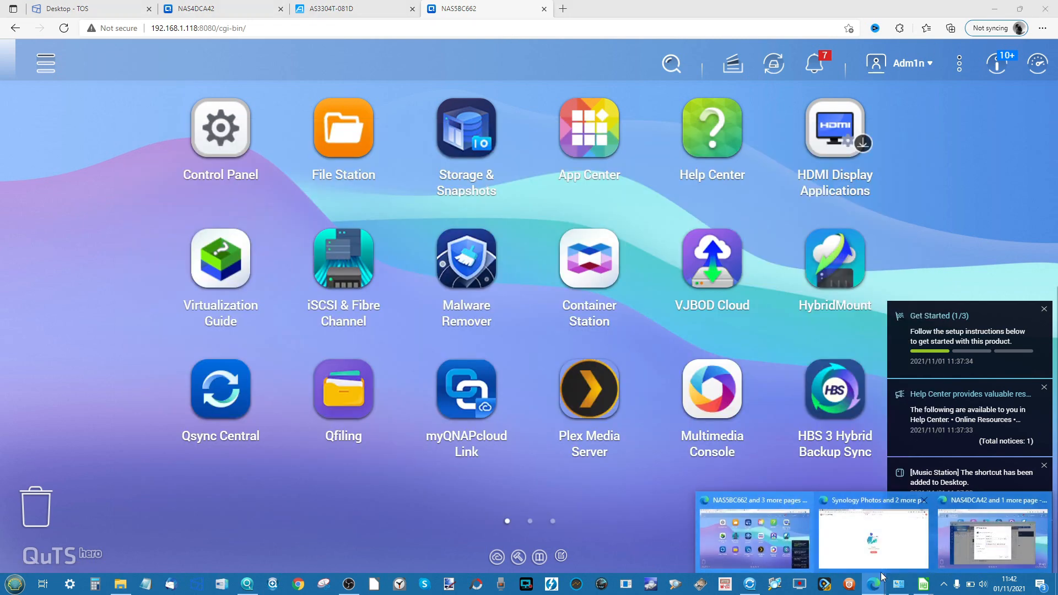
click(973, 520)
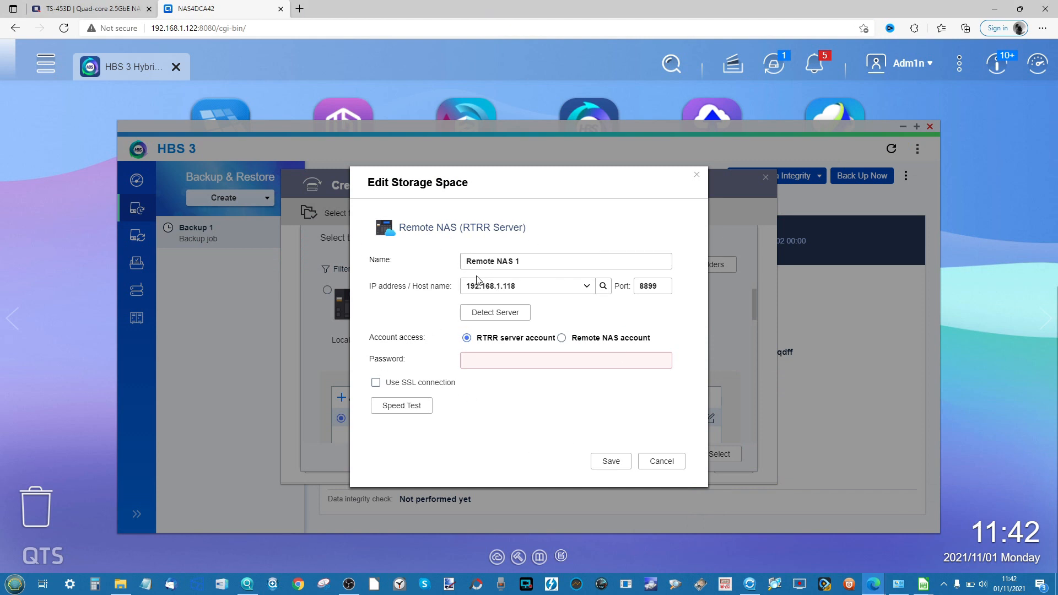
click(562, 339)
click(550, 361)
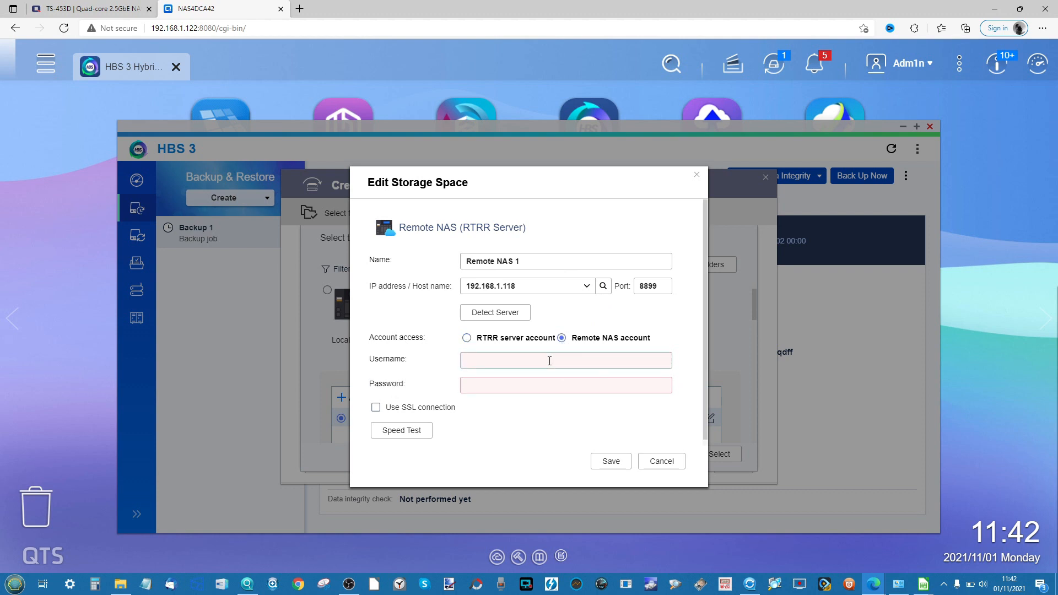
text(Adm1n)
key(Tab)
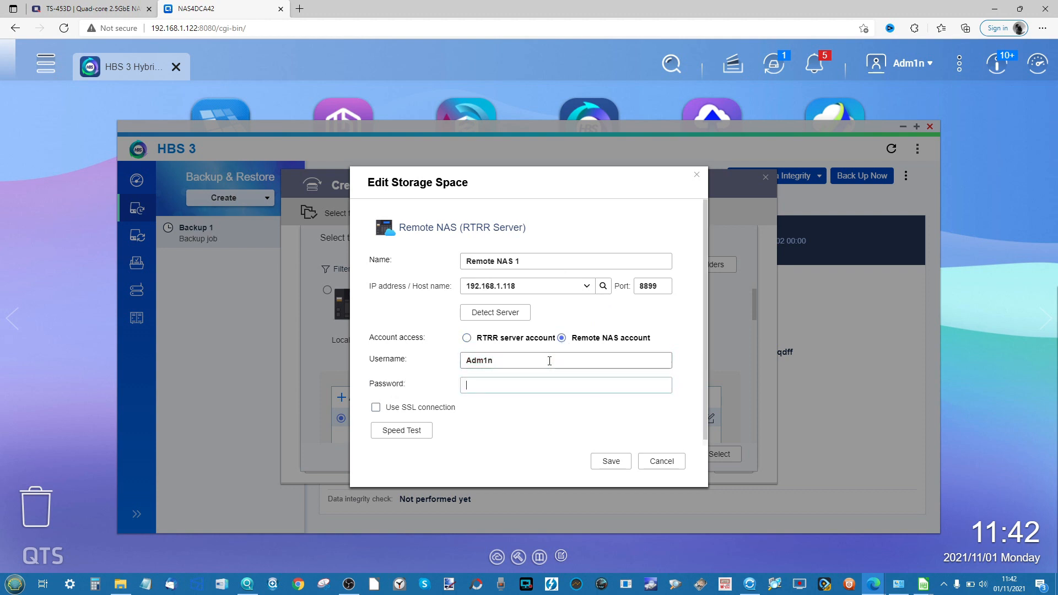
text(••••••)
Speed-test and save the Remote NAS 1 storage space, and continue with it as the backup destination.
click(402, 430)
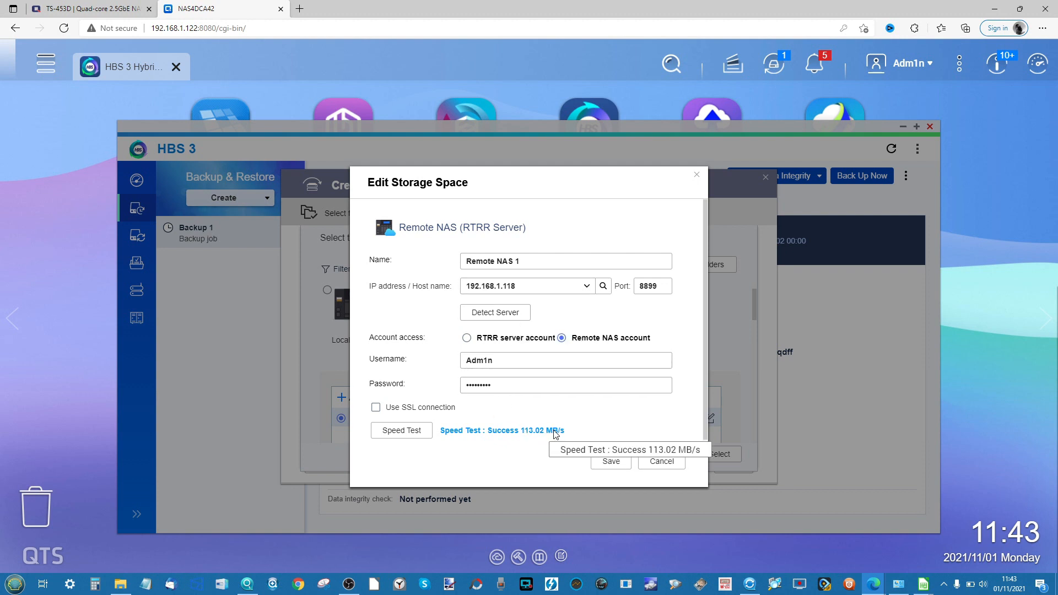
click(611, 461)
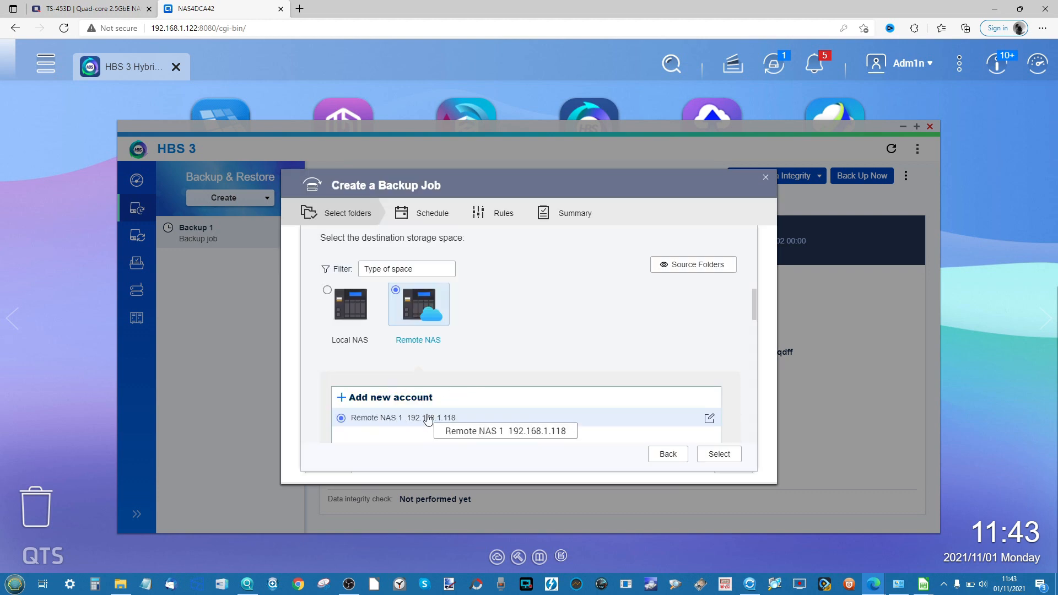
click(729, 460)
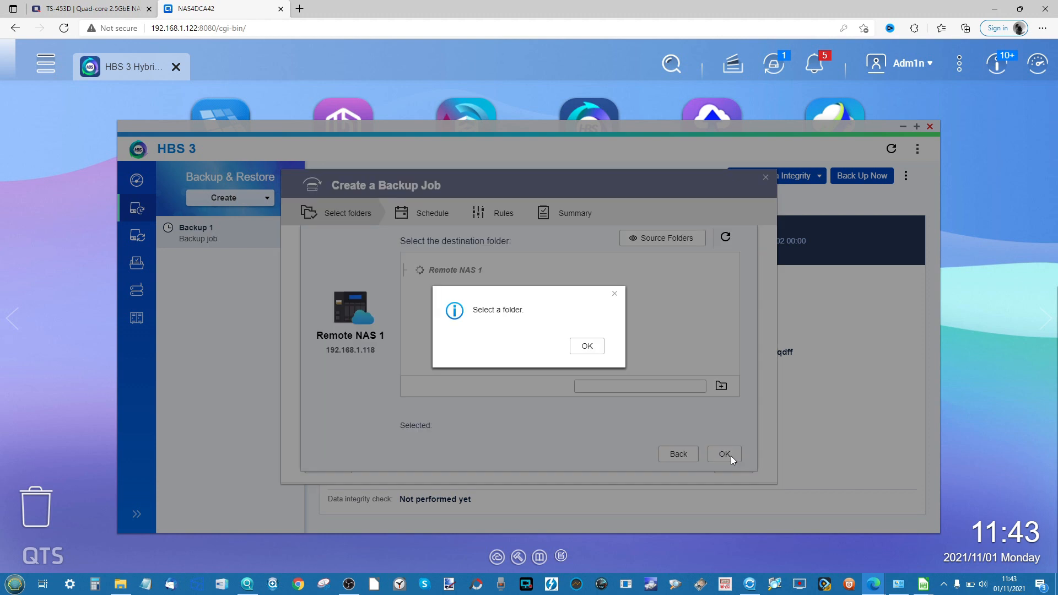
Create a 653d-backup folder under homes on Remote NAS 1 as the backup destination, and abandon the job at the schedule stage.
click(586, 345)
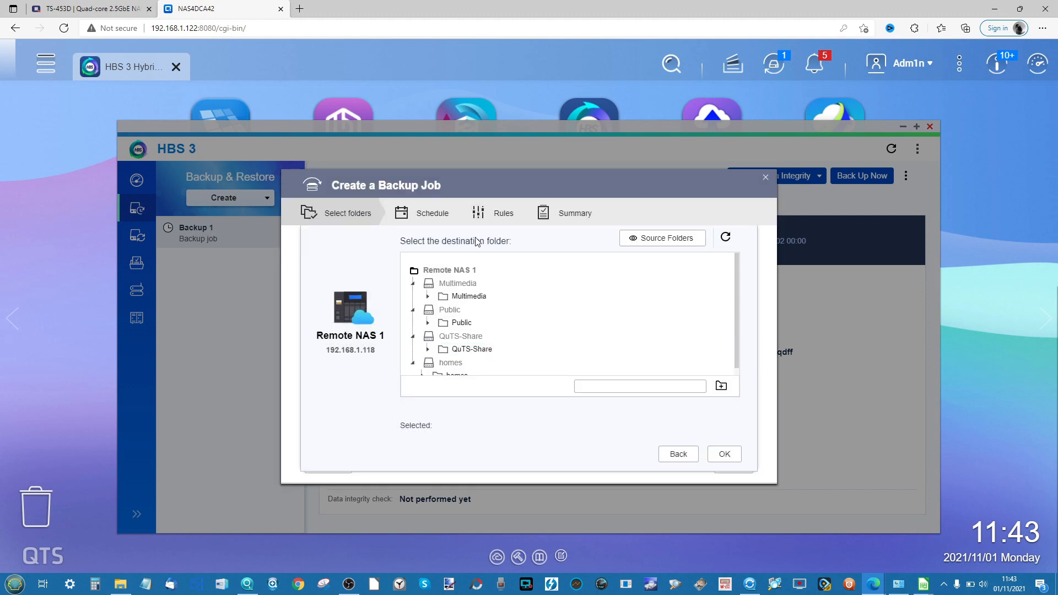
scroll(466, 293, down, 1)
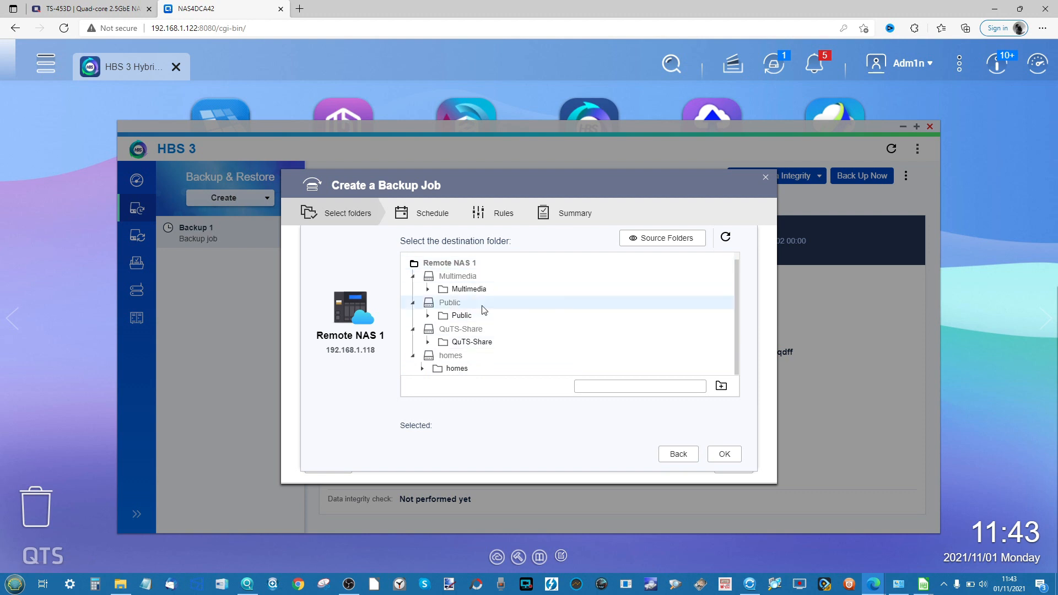
click(462, 369)
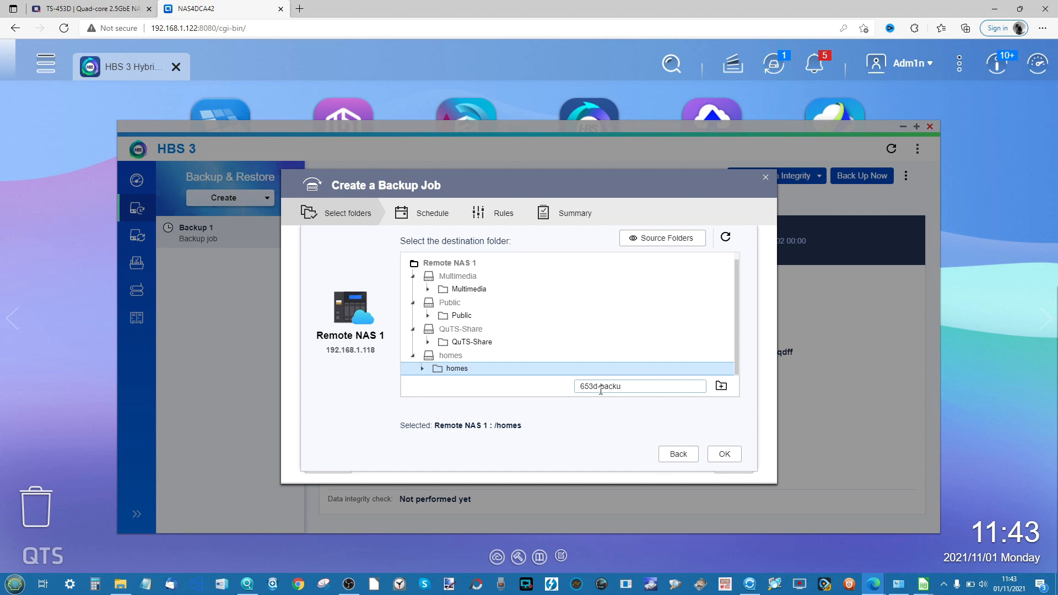
click(722, 385)
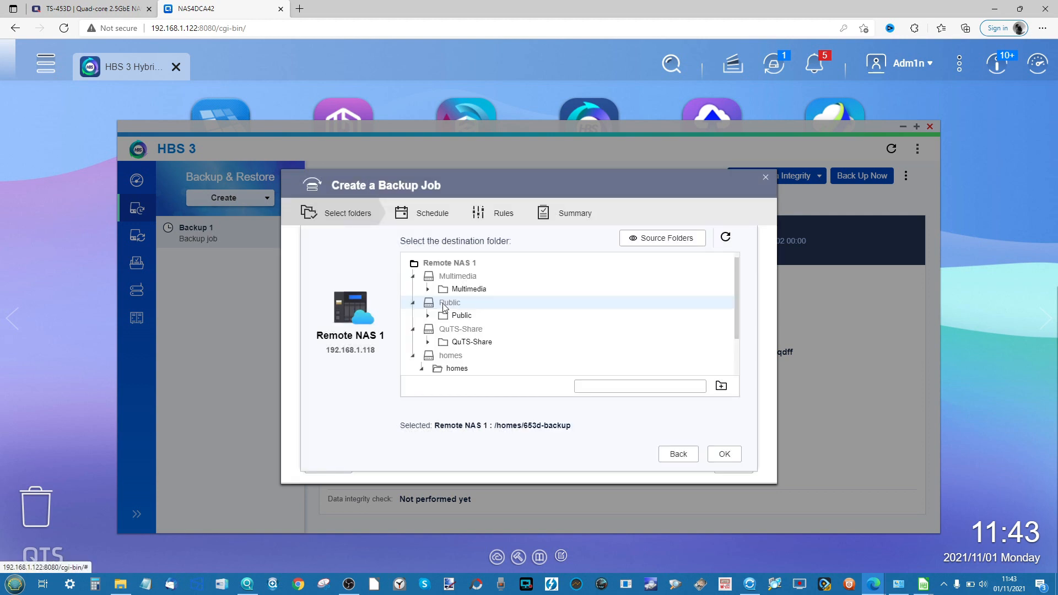
scroll(459, 333, down, 1)
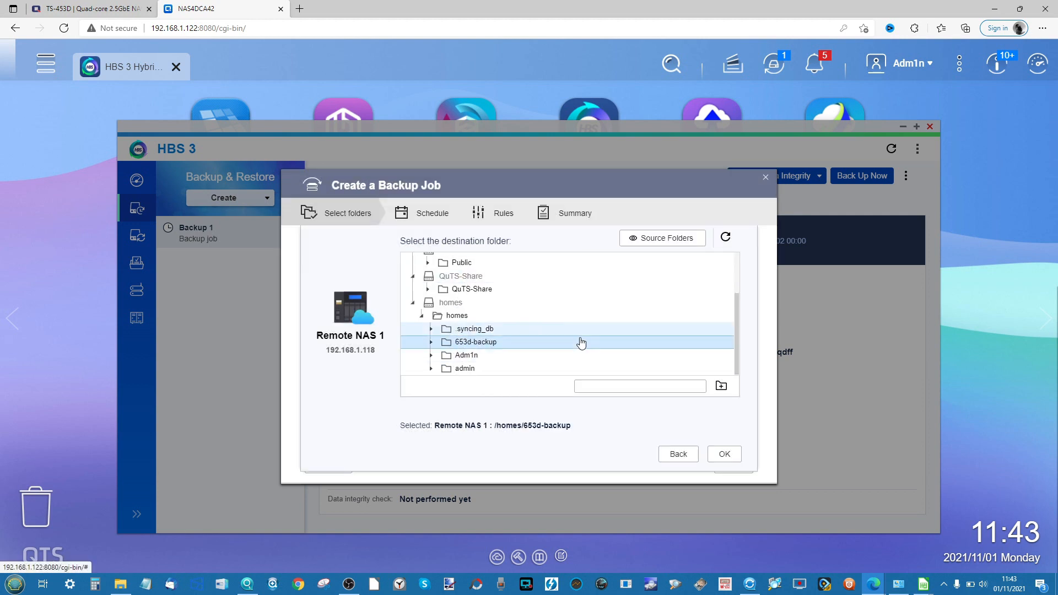
click(724, 454)
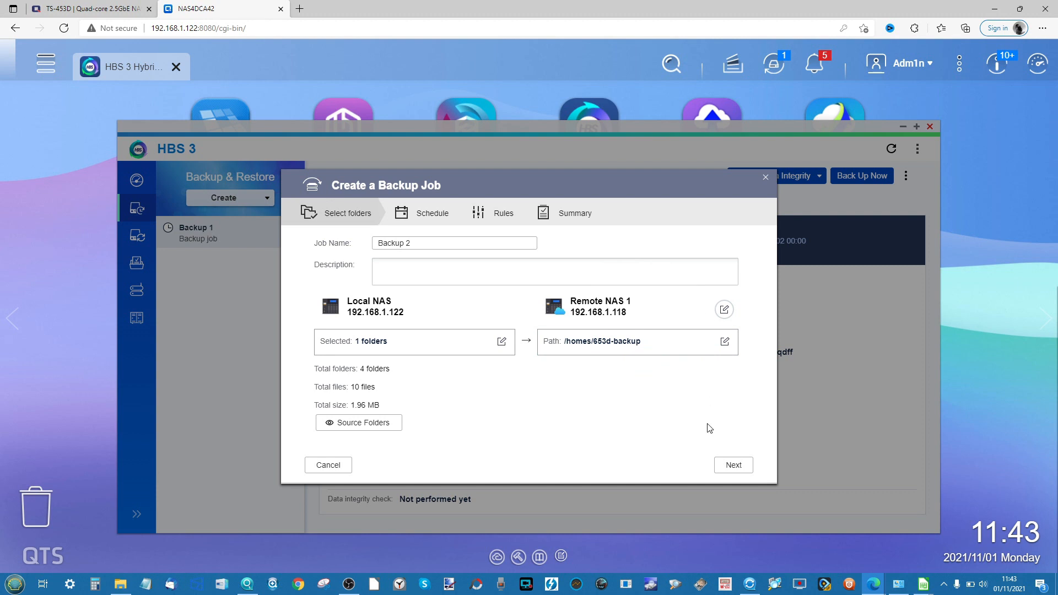
click(733, 465)
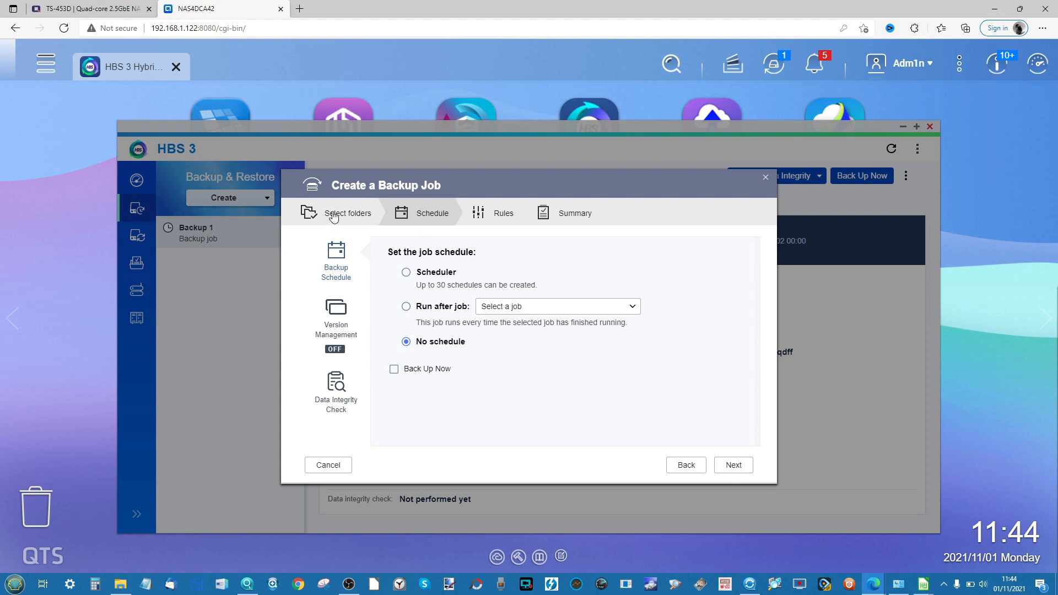
click(765, 178)
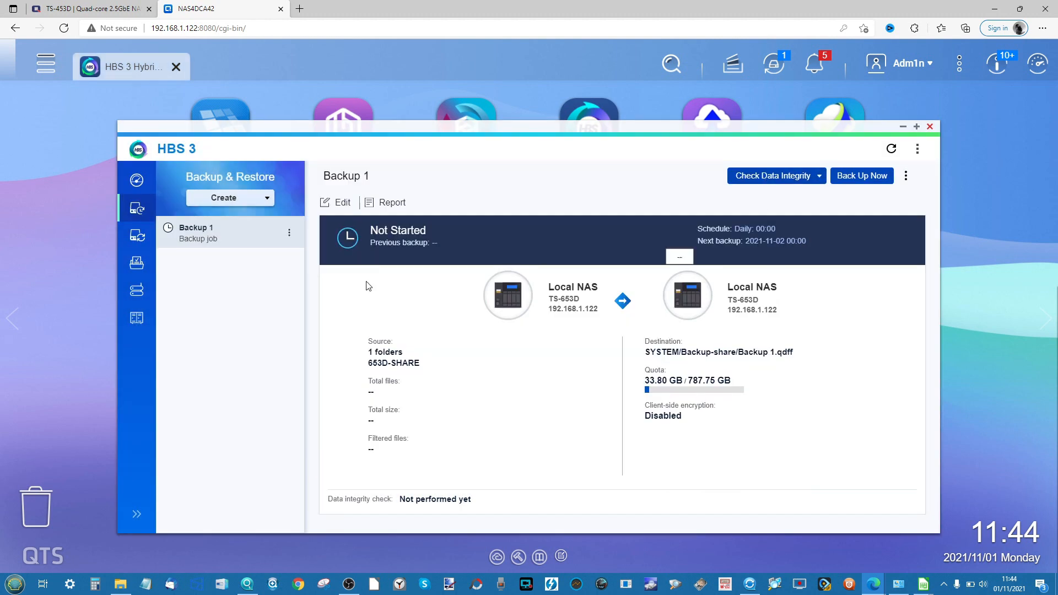
Start a new backup job with the Public folder on DataVol1 as its source.
click(264, 199)
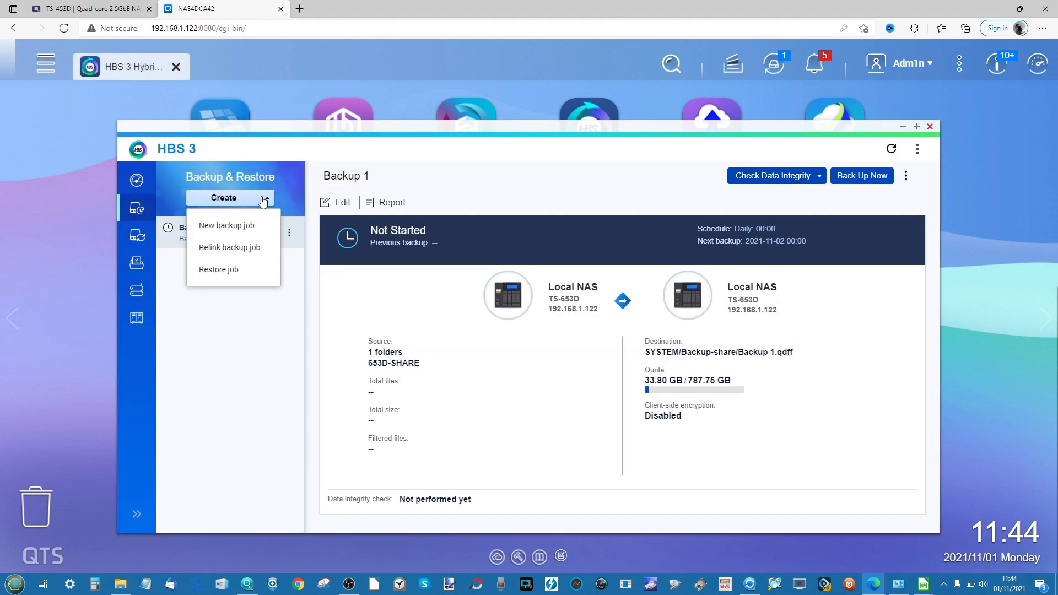
click(239, 223)
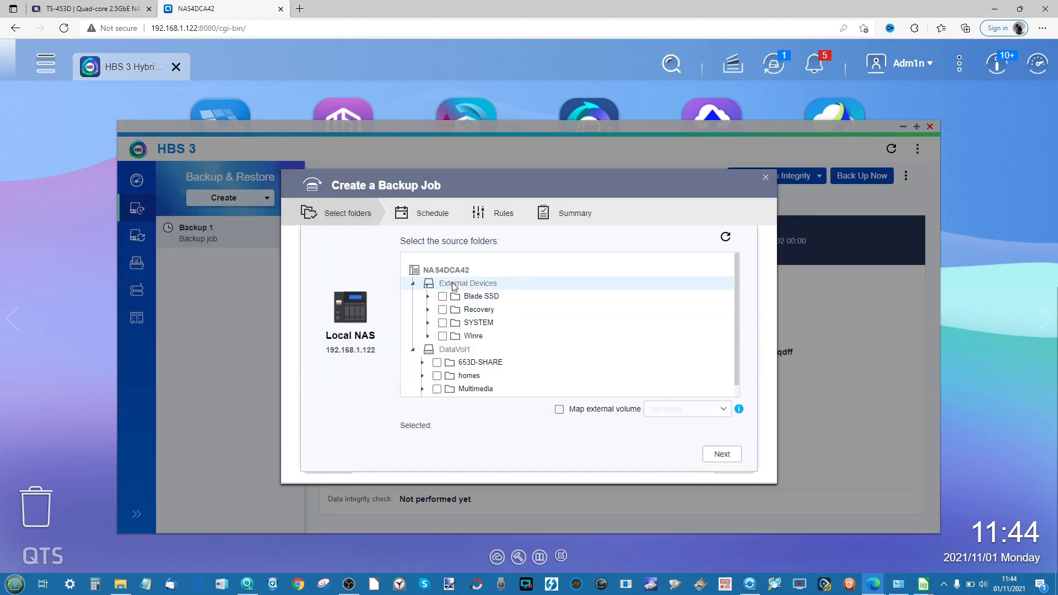
scroll(474, 309, down, 1)
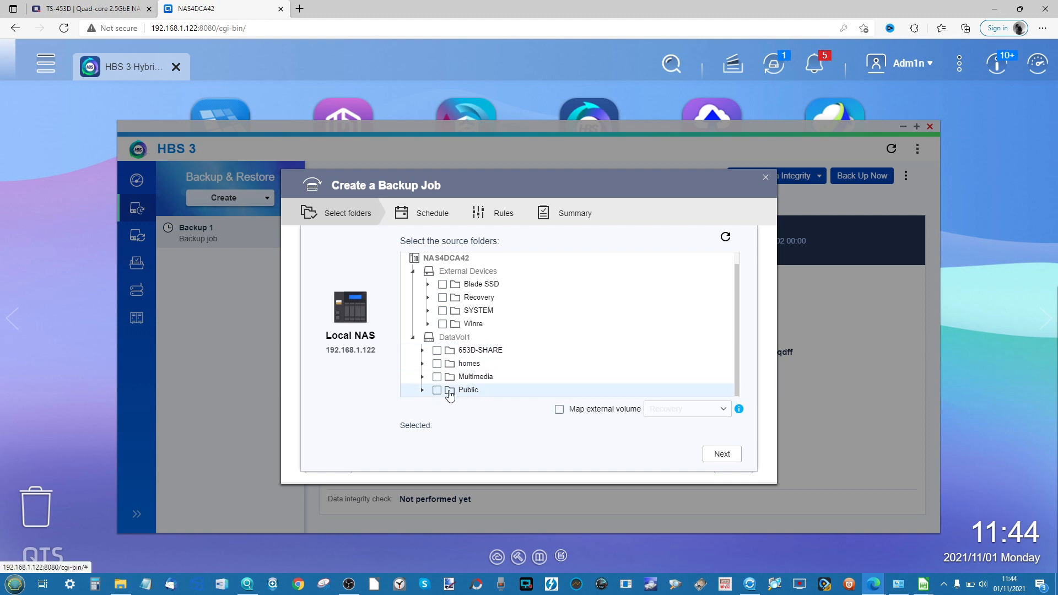
click(468, 391)
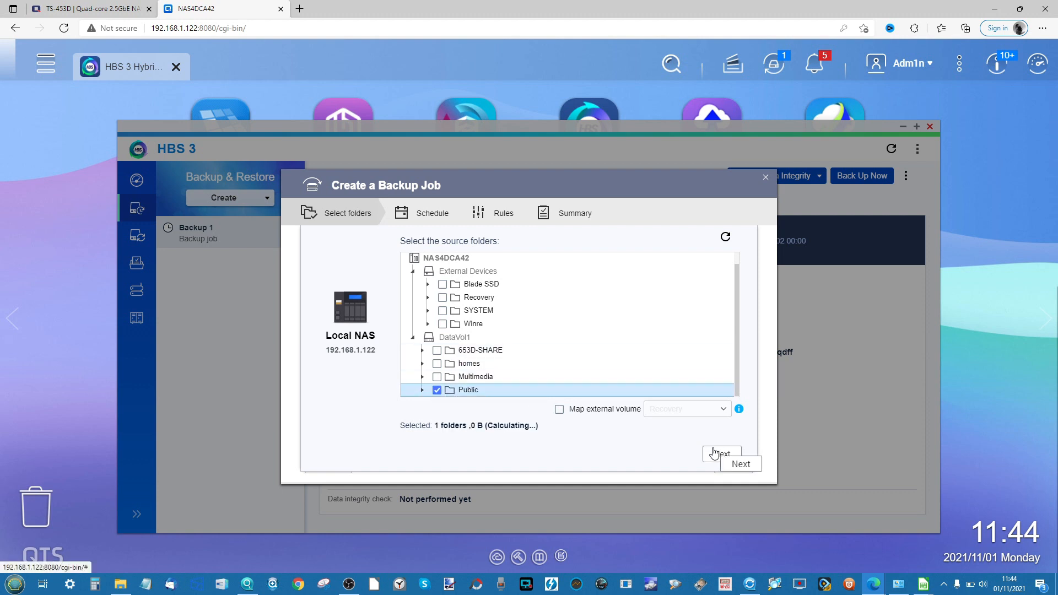
click(714, 453)
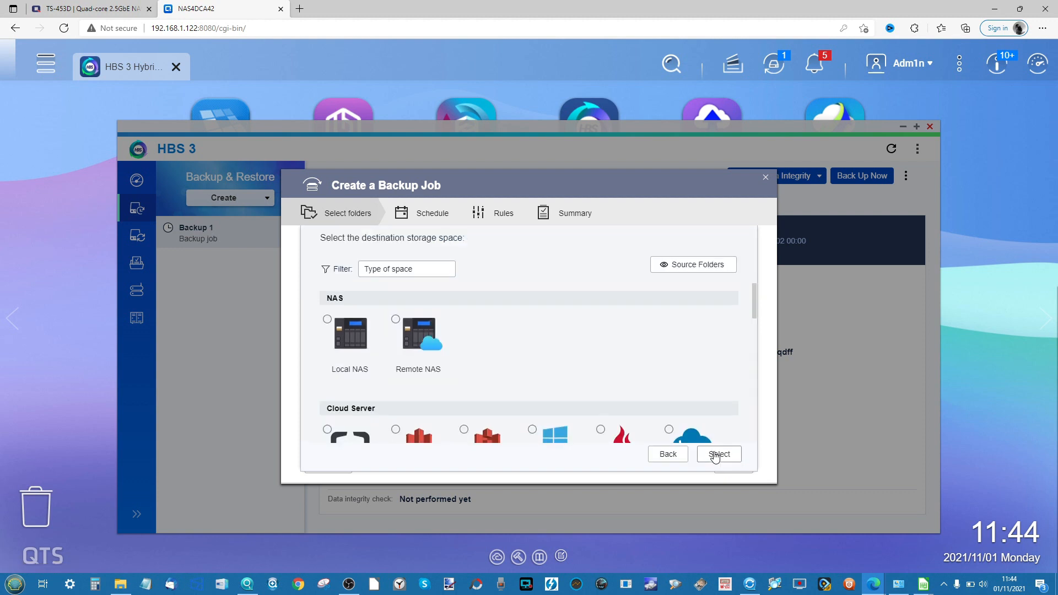
Choose Google Drive as the destination, authorise Hybrid Backup Sync for the existing Google account, and create the Google Drive 1 storage space.
scroll(454, 312, down, 5)
scroll(453, 314, down, 3)
scroll(453, 314, down, 2)
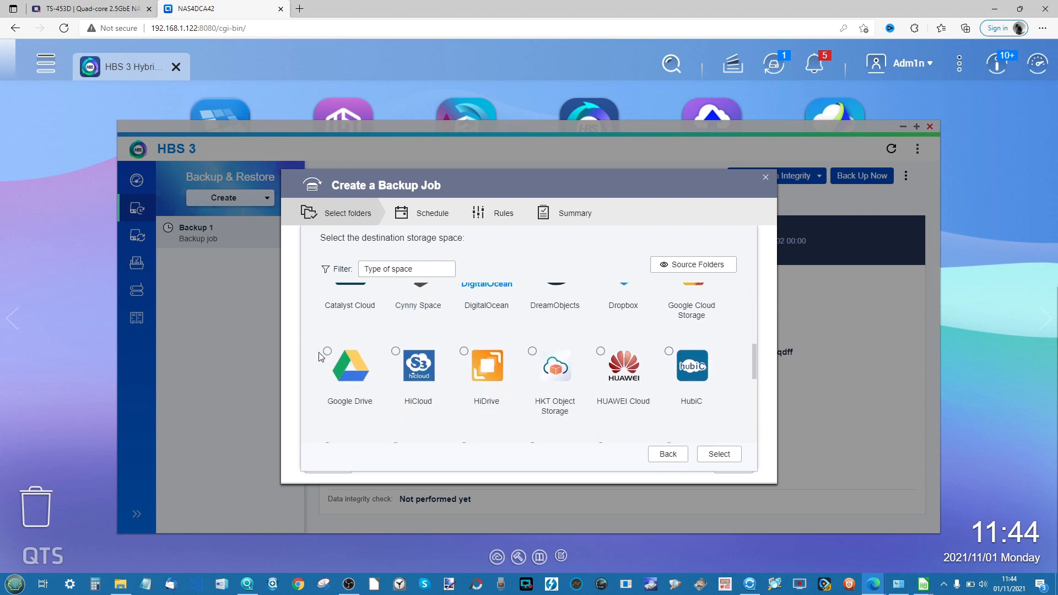
click(327, 354)
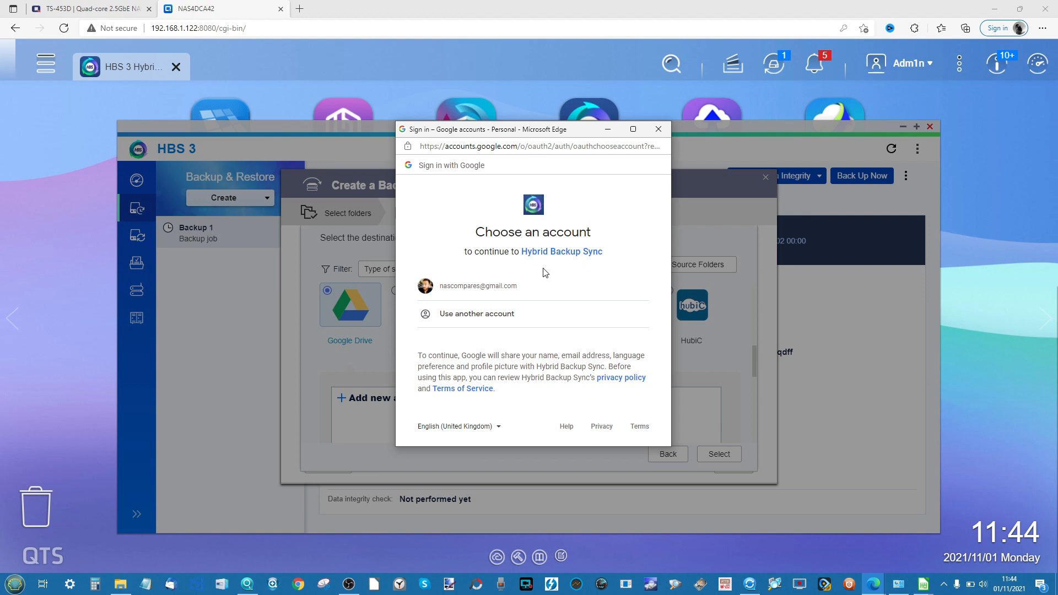
click(476, 294)
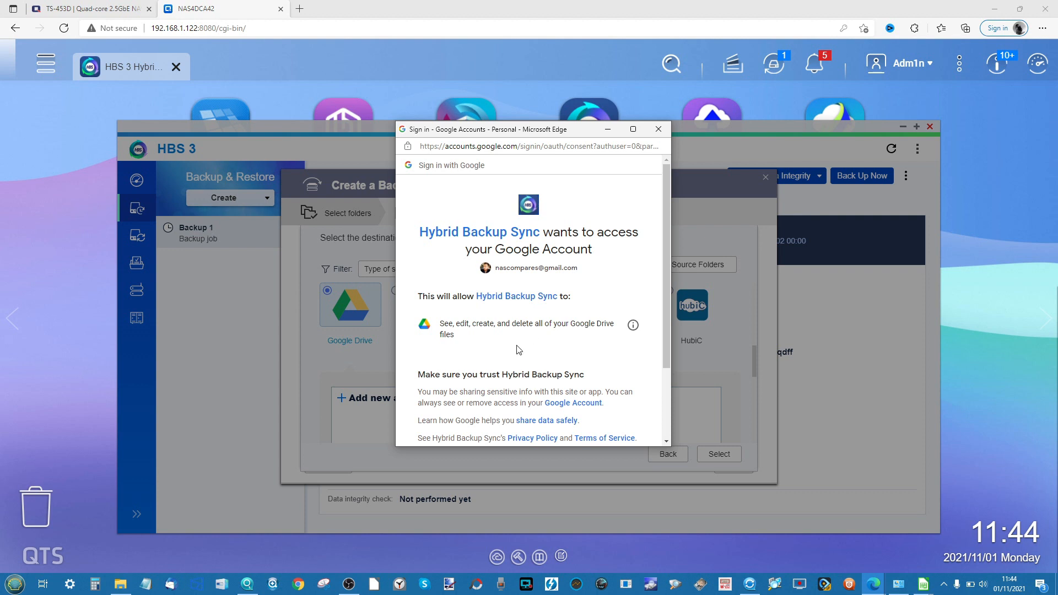
scroll(551, 347, down, 2)
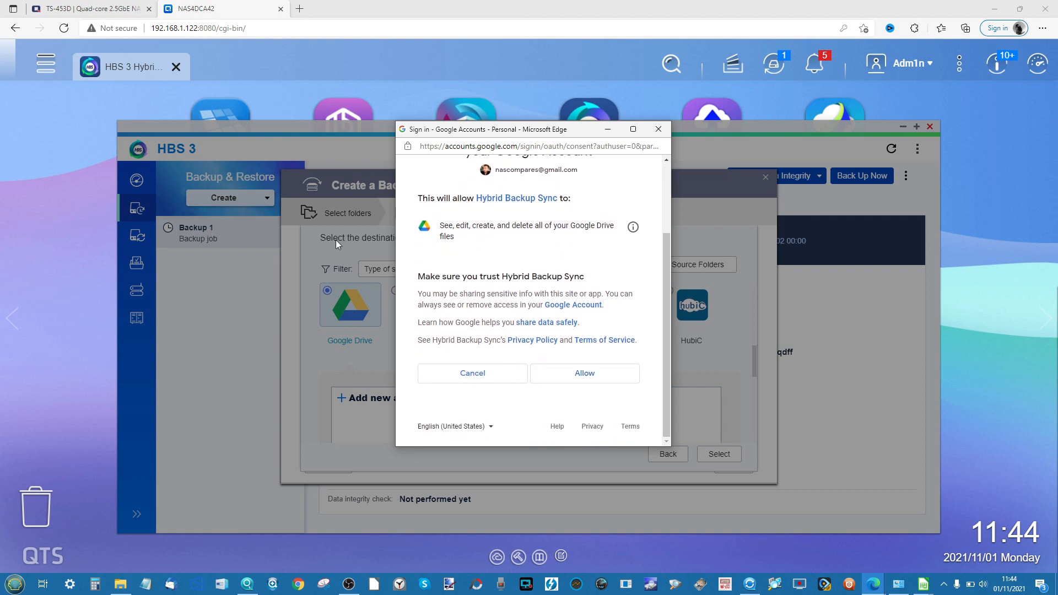
click(558, 381)
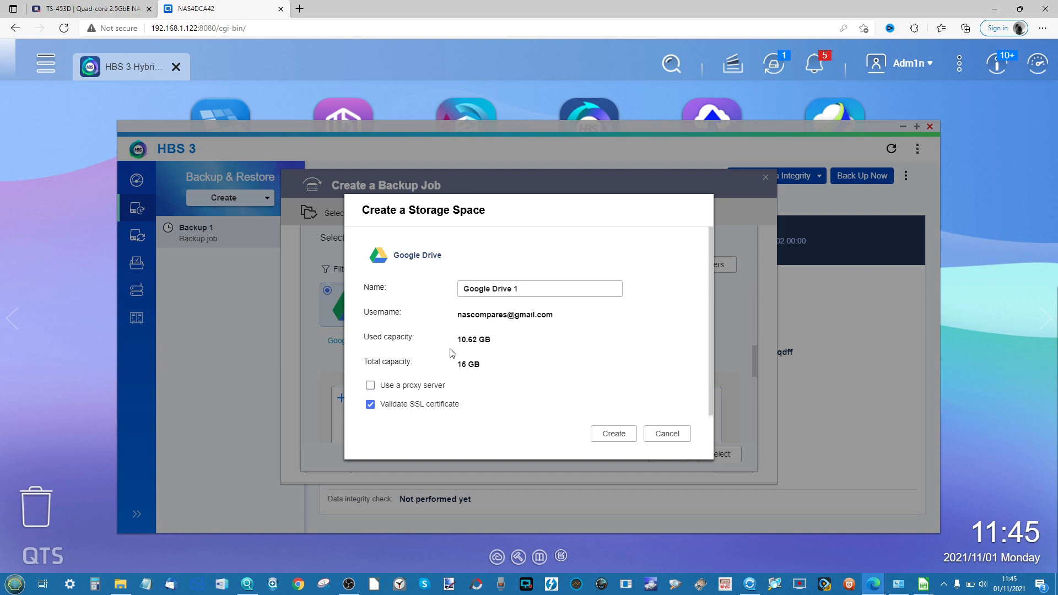
click(619, 435)
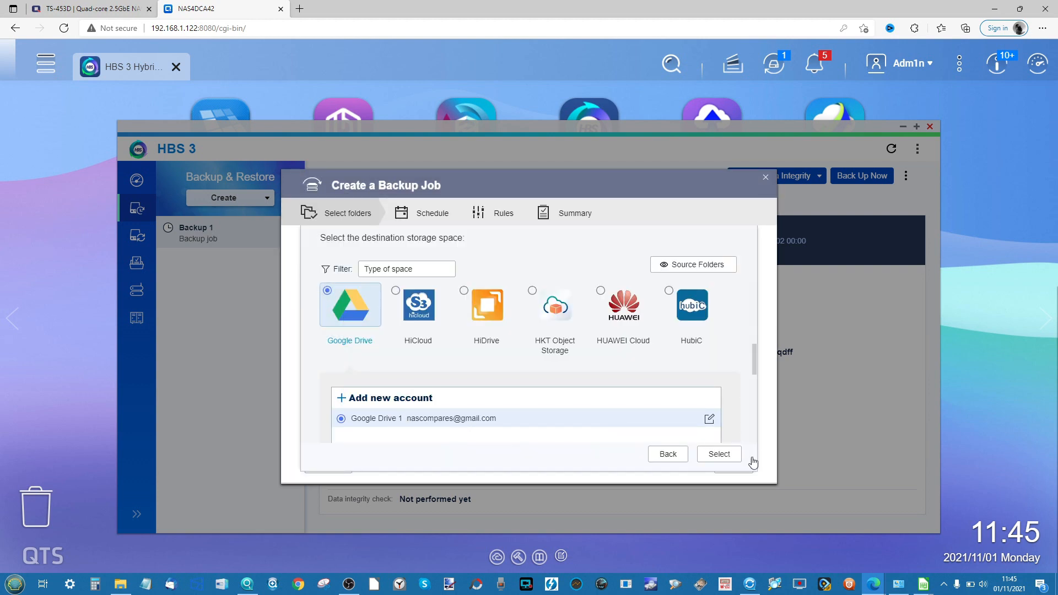
Use Google Drive 1 with the folder My Drive/Q Files as the backup destination.
click(723, 460)
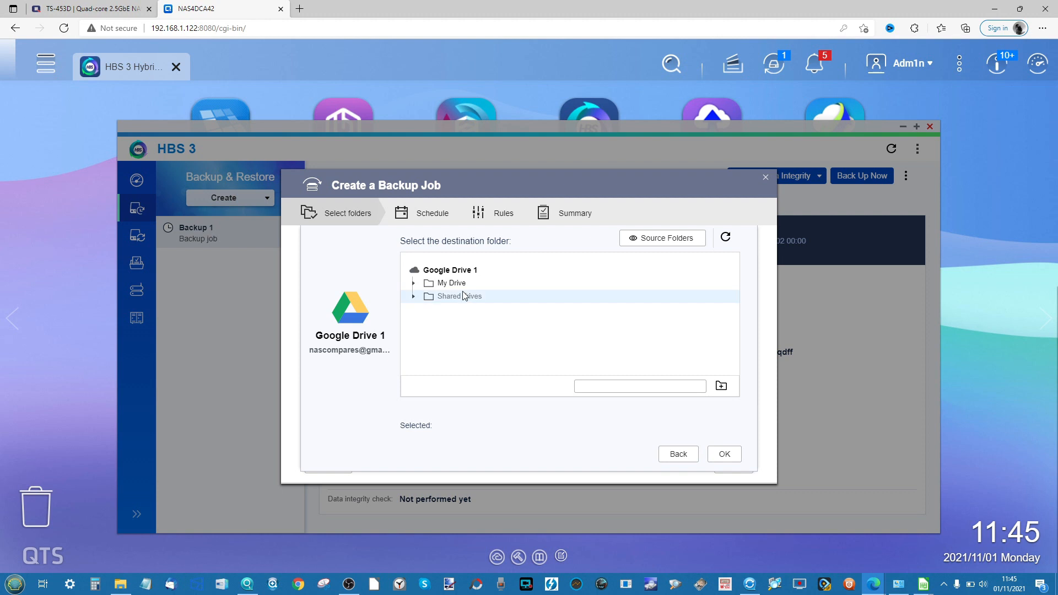
click(414, 283)
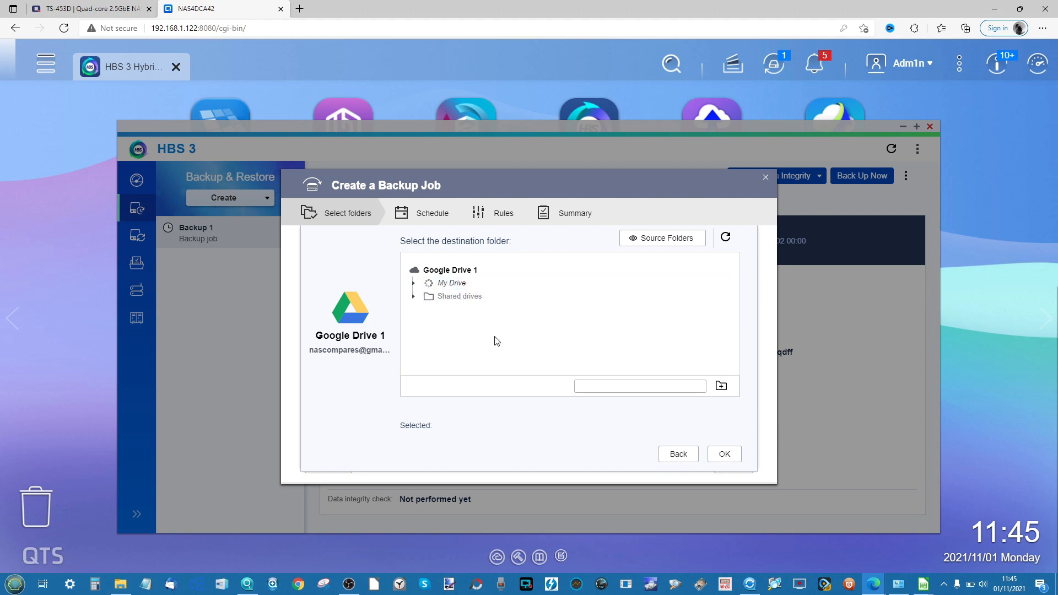
scroll(496, 341, down, 5)
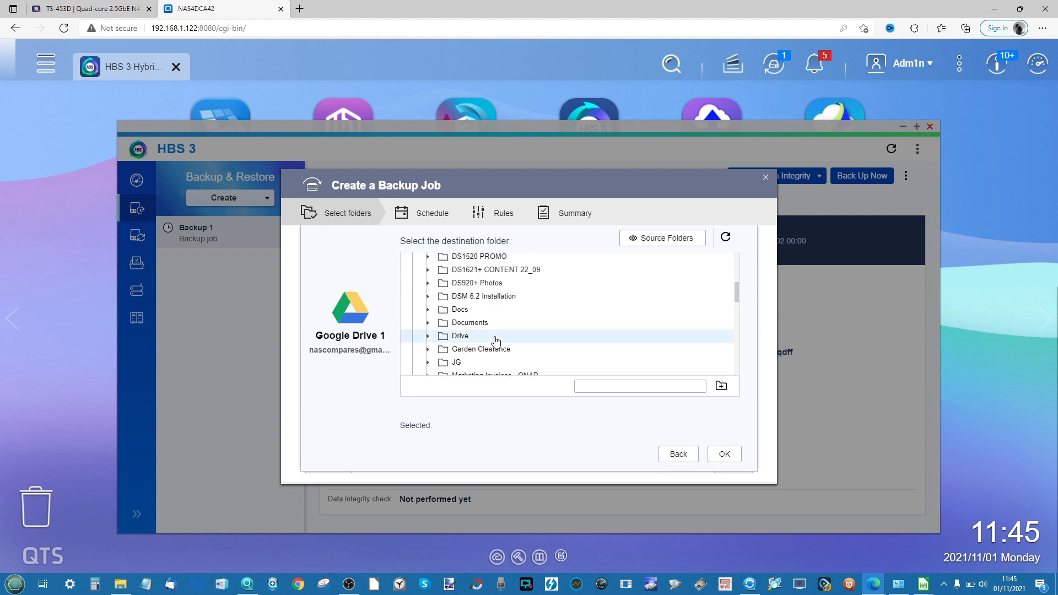
scroll(496, 342, down, 5)
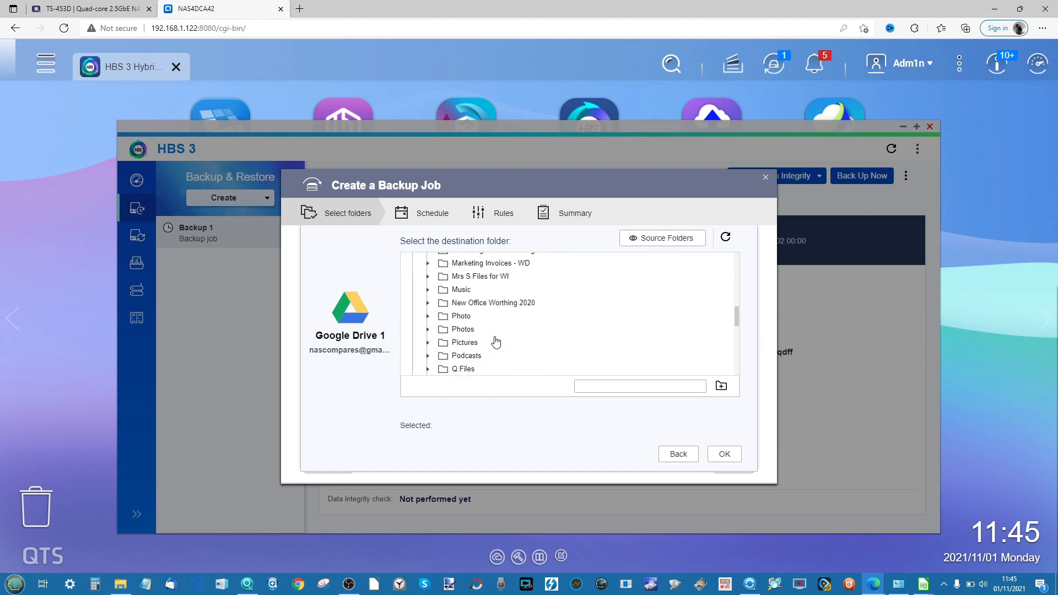
click(460, 276)
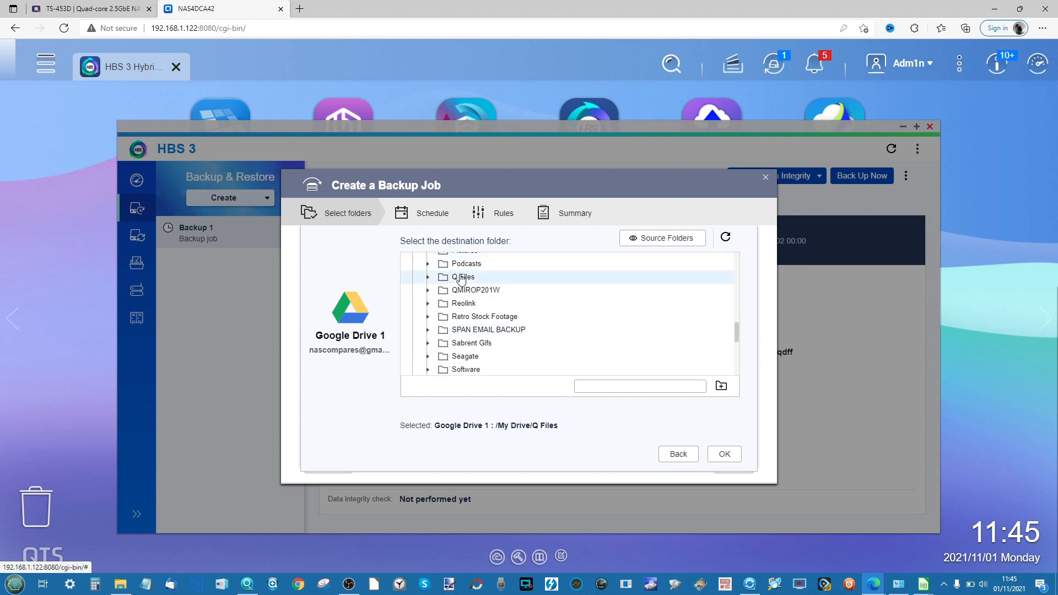
click(723, 454)
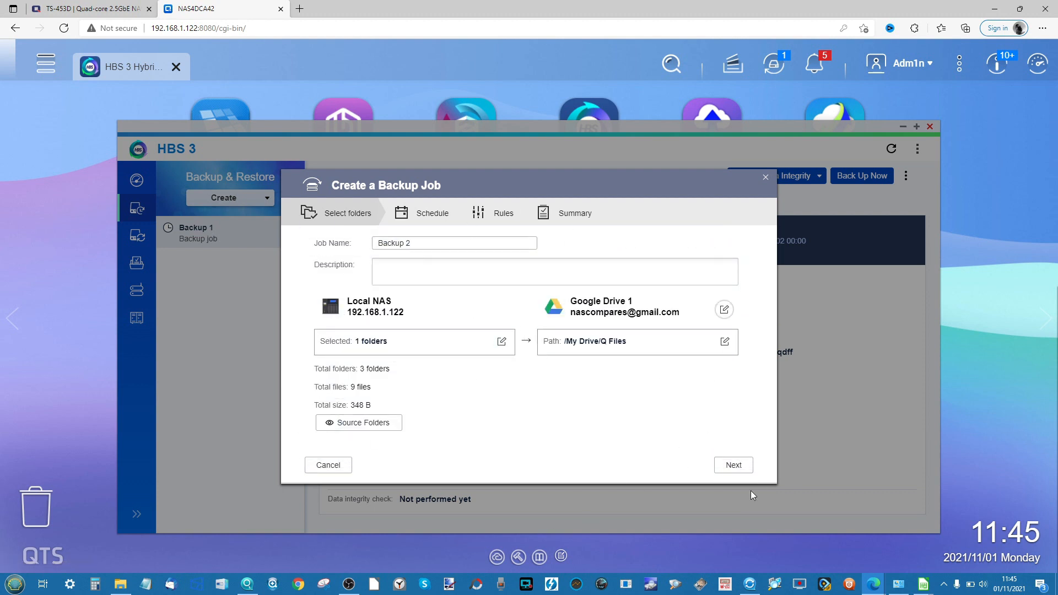
Keep the No schedule option, accept the offered rules and create the Backup 2 job.
click(736, 466)
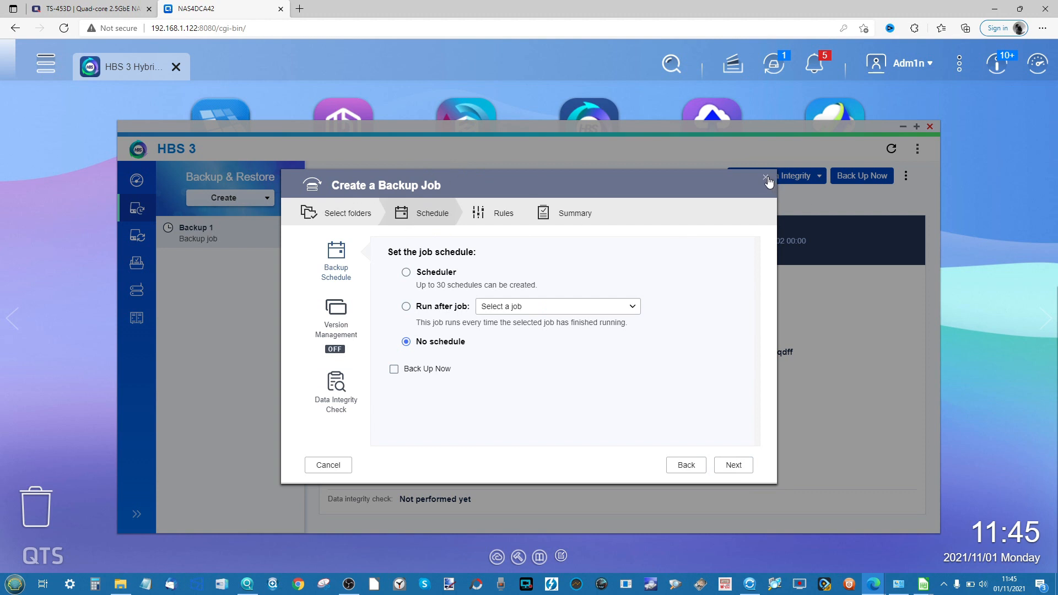
click(731, 466)
click(730, 466)
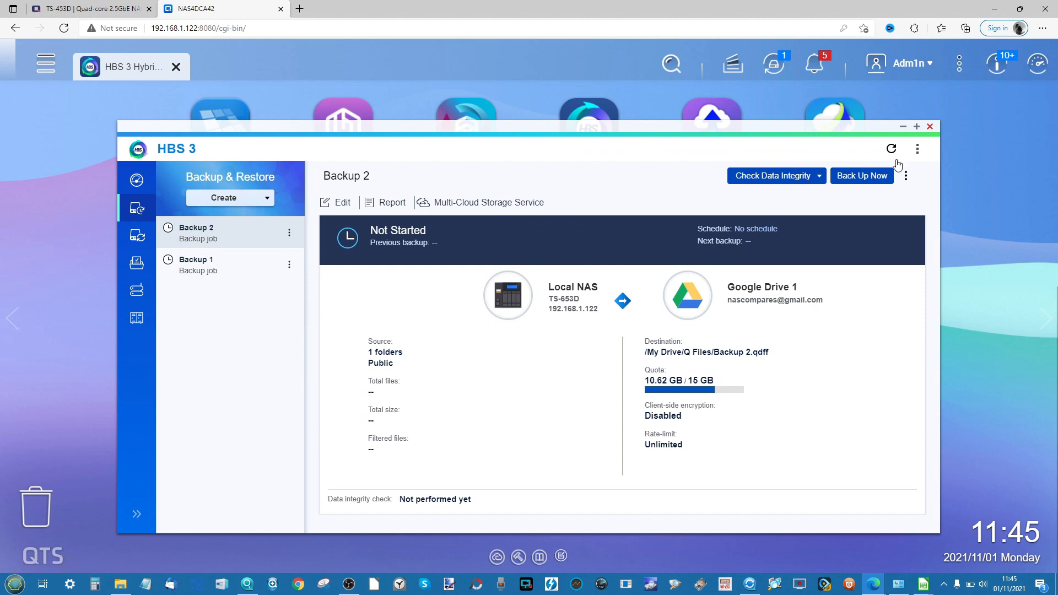
View the HBS 3 overview and backup job list, and start a two-way sync job.
click(141, 185)
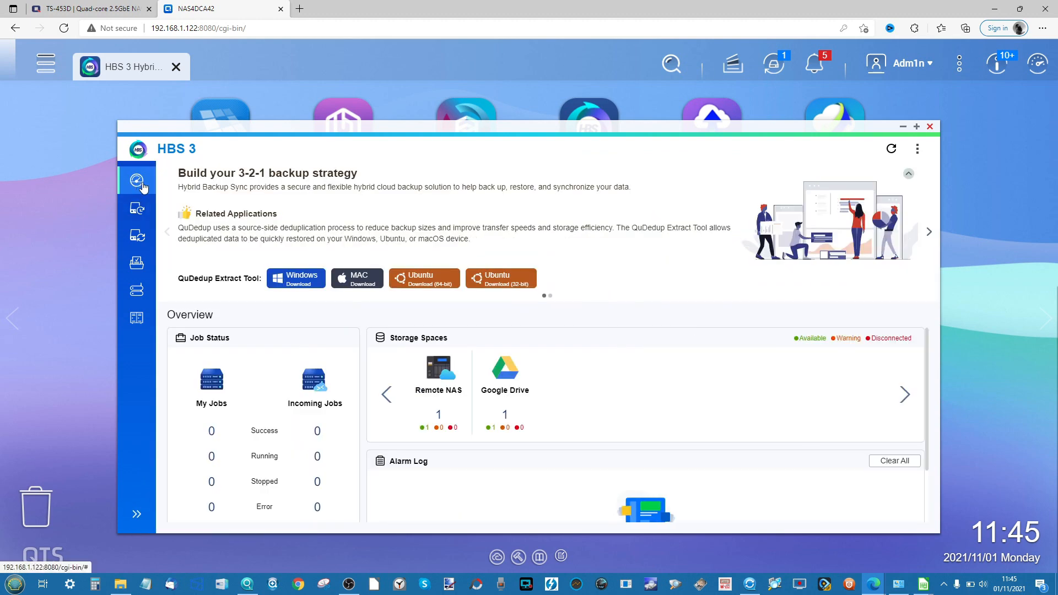
click(139, 209)
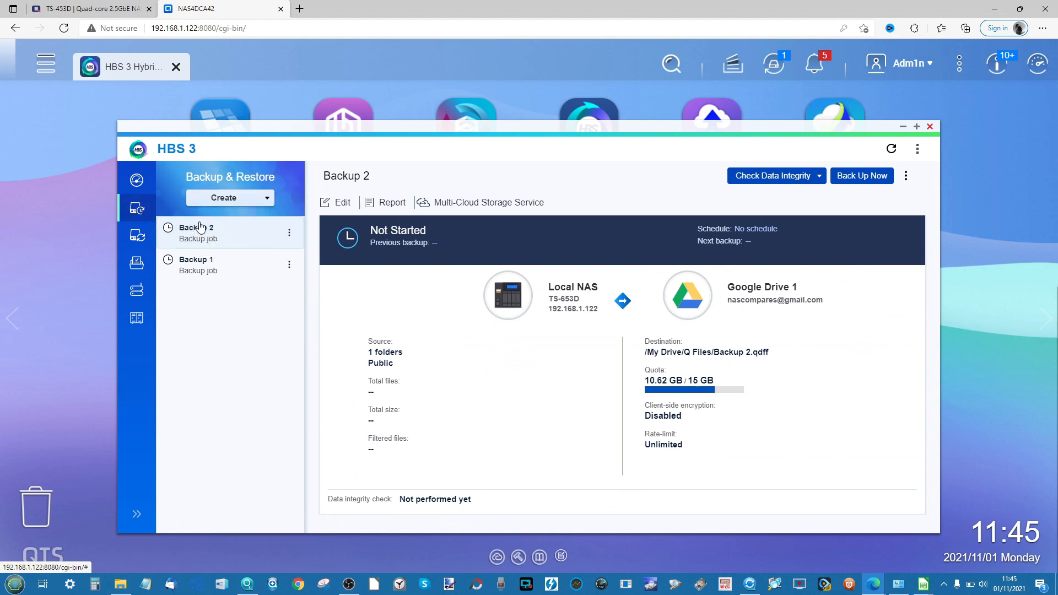
click(137, 235)
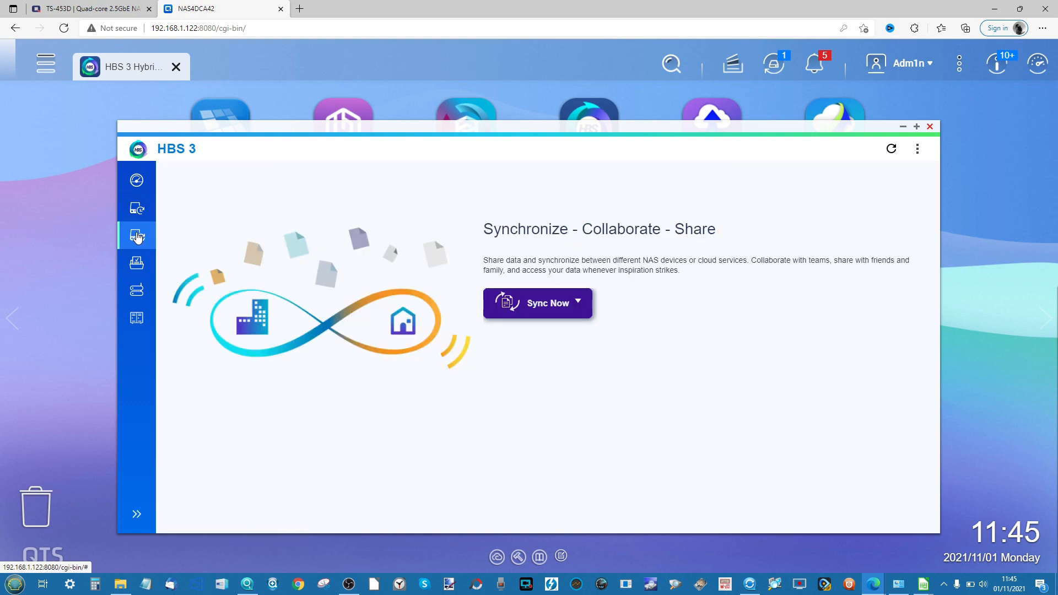
click(558, 309)
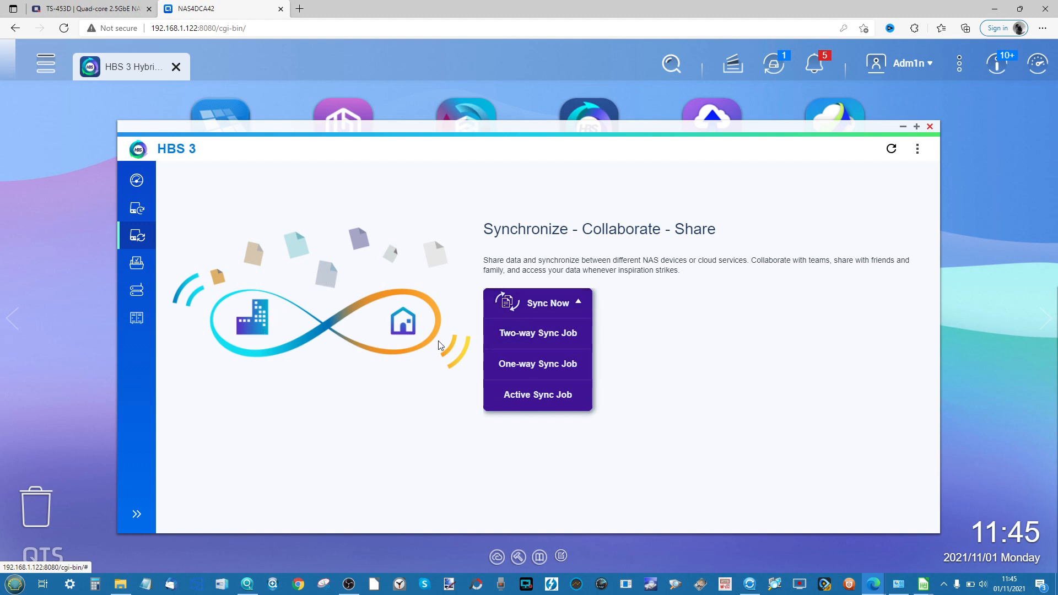
click(530, 332)
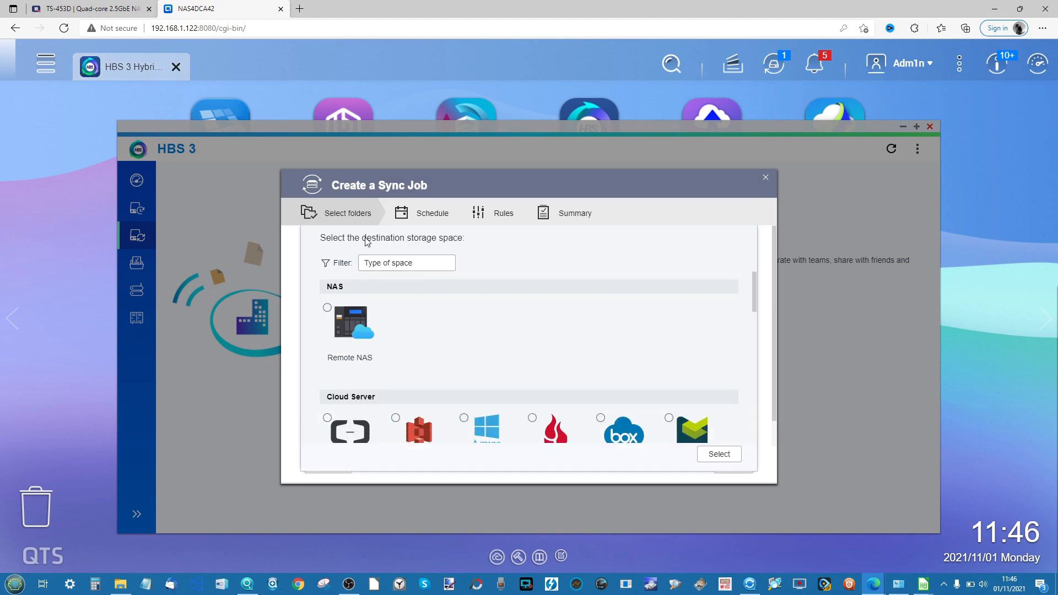
Browse the available destination types and choose Remote NAS 1 as the destination of the two-way sync job.
scroll(448, 295, down, 2)
scroll(448, 295, up, 2)
click(351, 322)
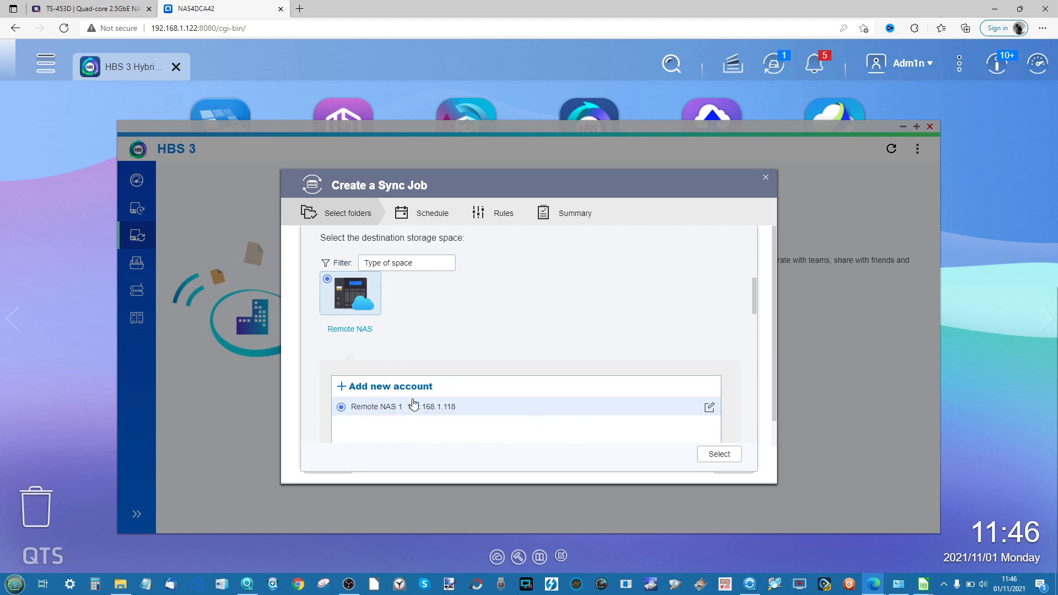
scroll(395, 412, down, 5)
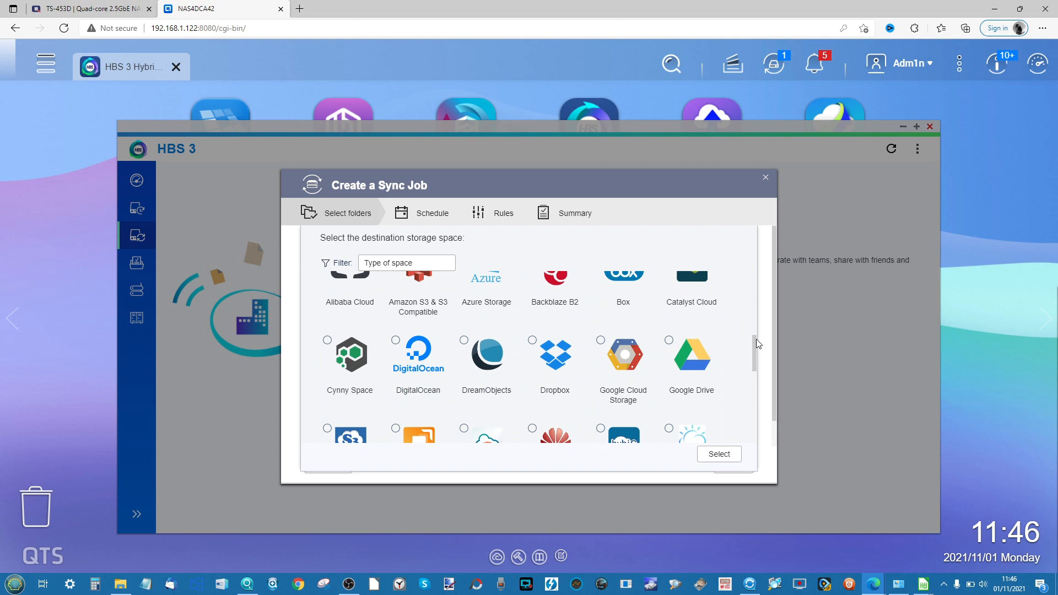
click(673, 343)
scroll(673, 343, down, 4)
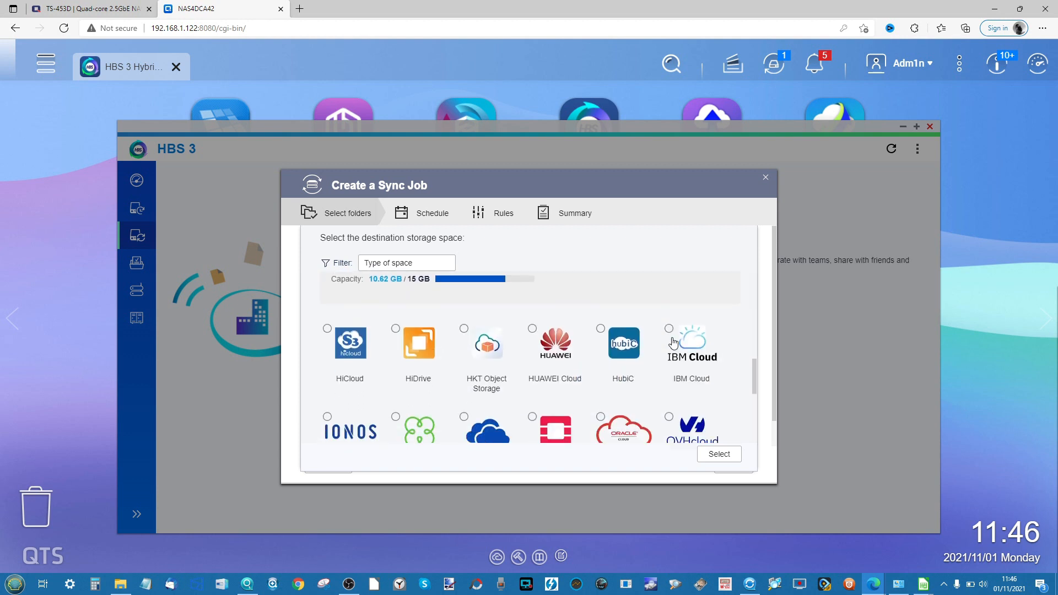
scroll(673, 342, up, 10)
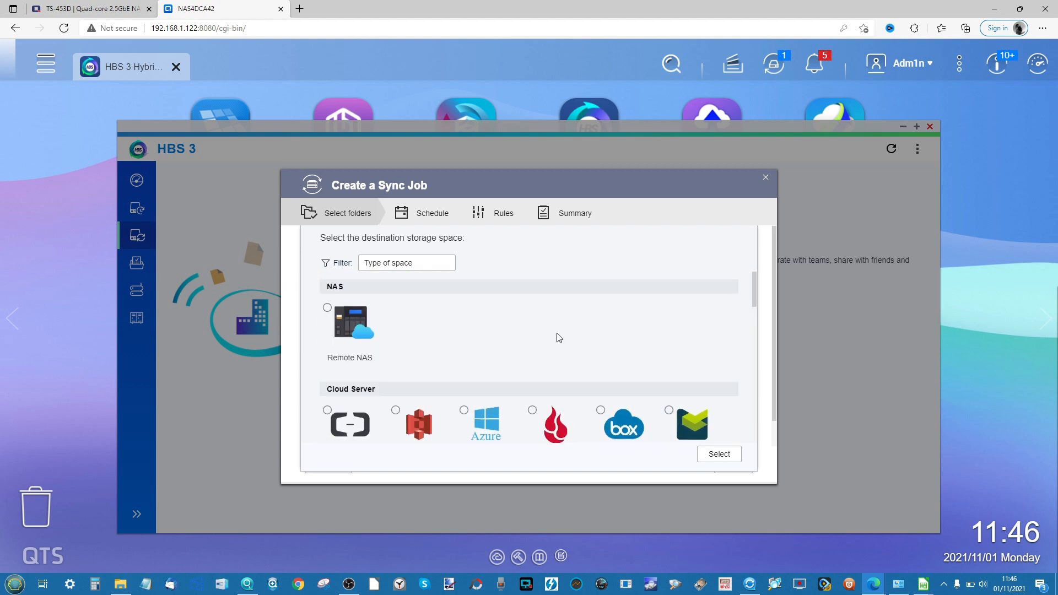
click(334, 311)
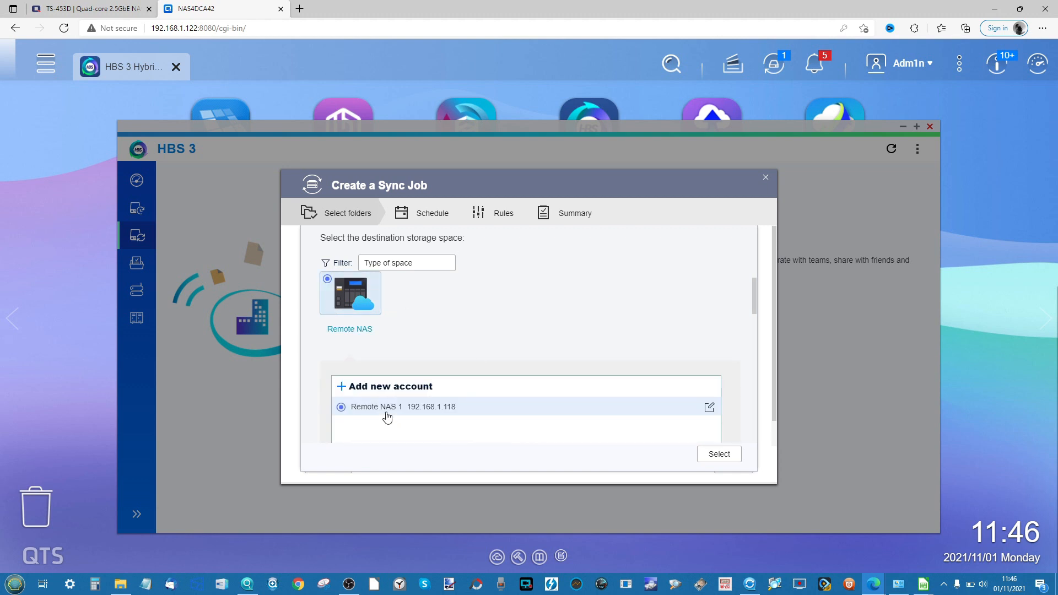
click(716, 453)
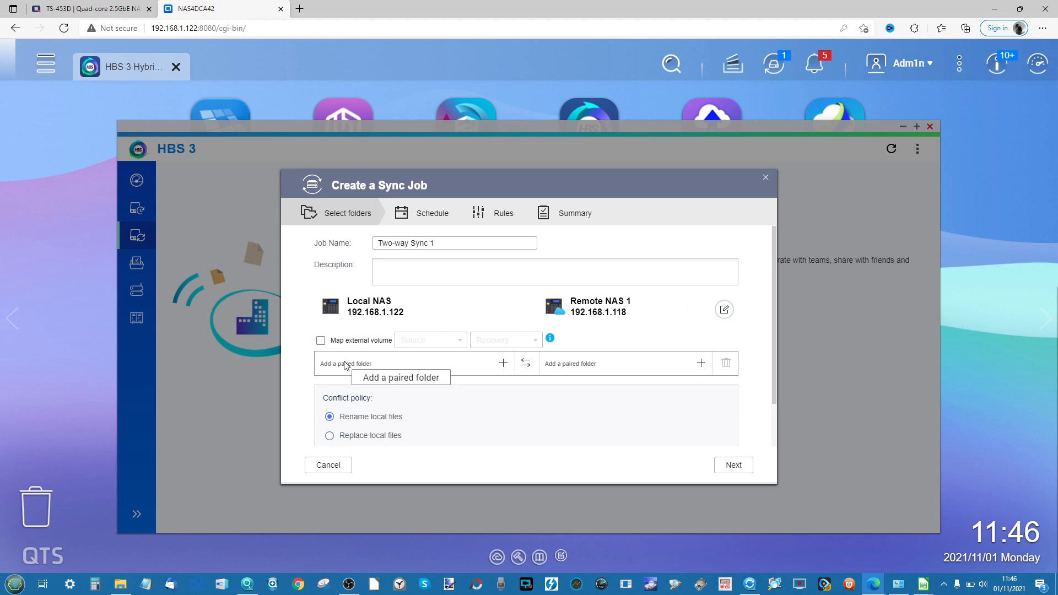
Set the Public folder on DataVol1 of the local NAS as the local side of the folder pair.
click(504, 364)
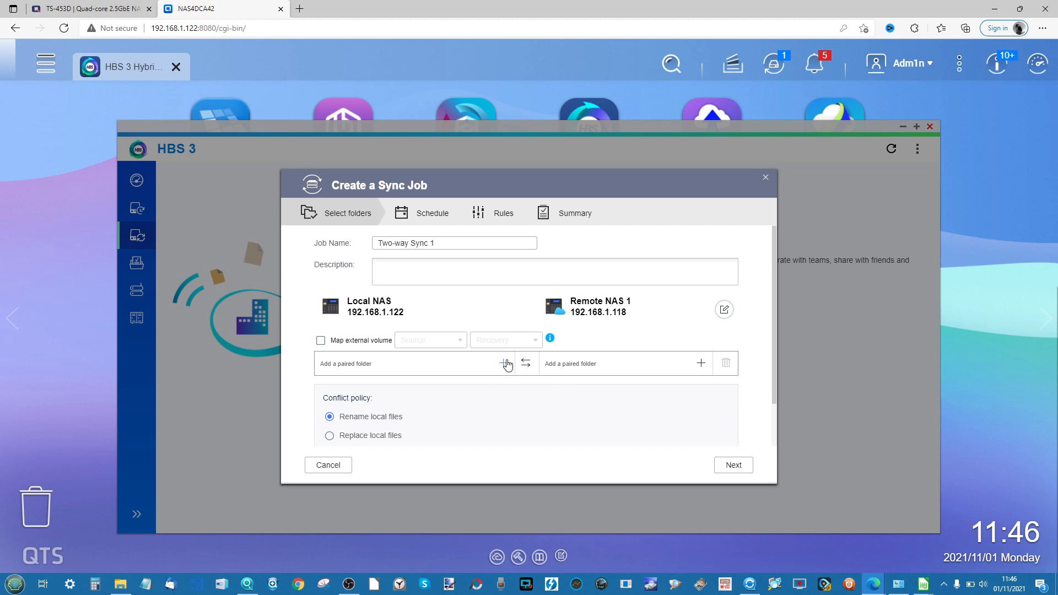
scroll(496, 322, down, 1)
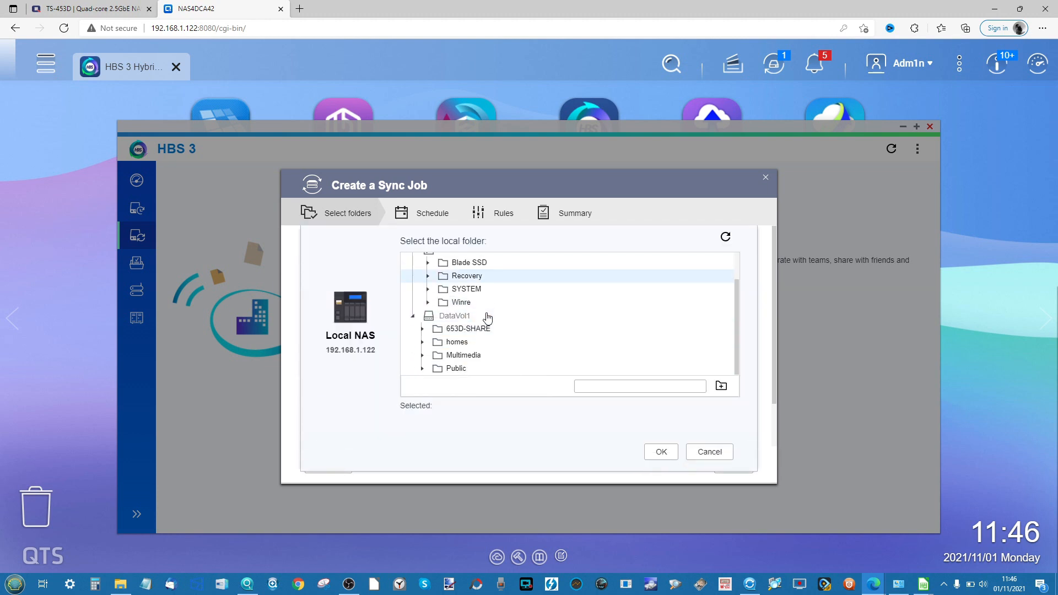
click(441, 368)
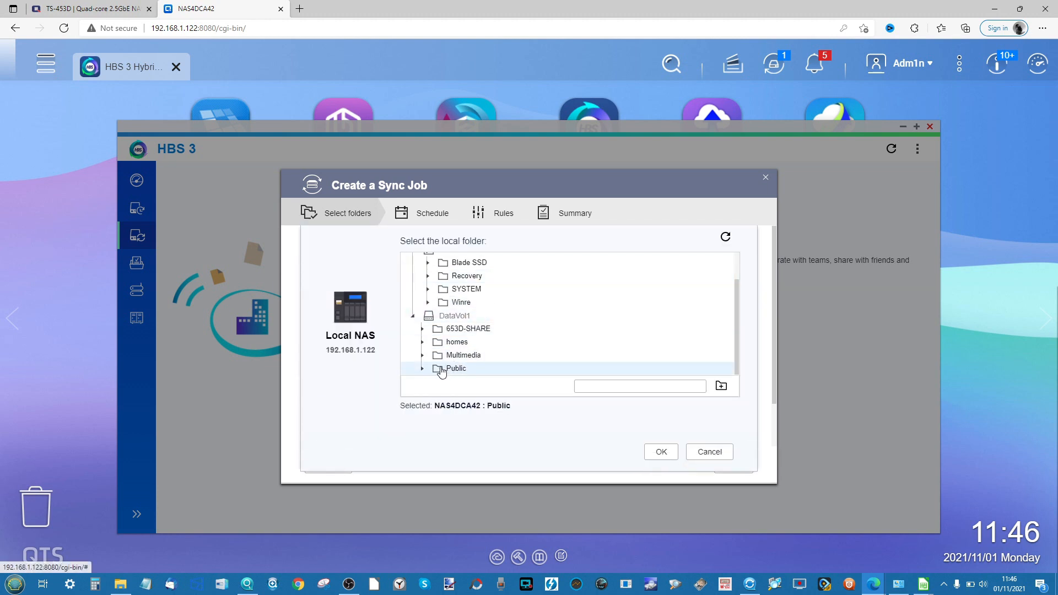
click(659, 452)
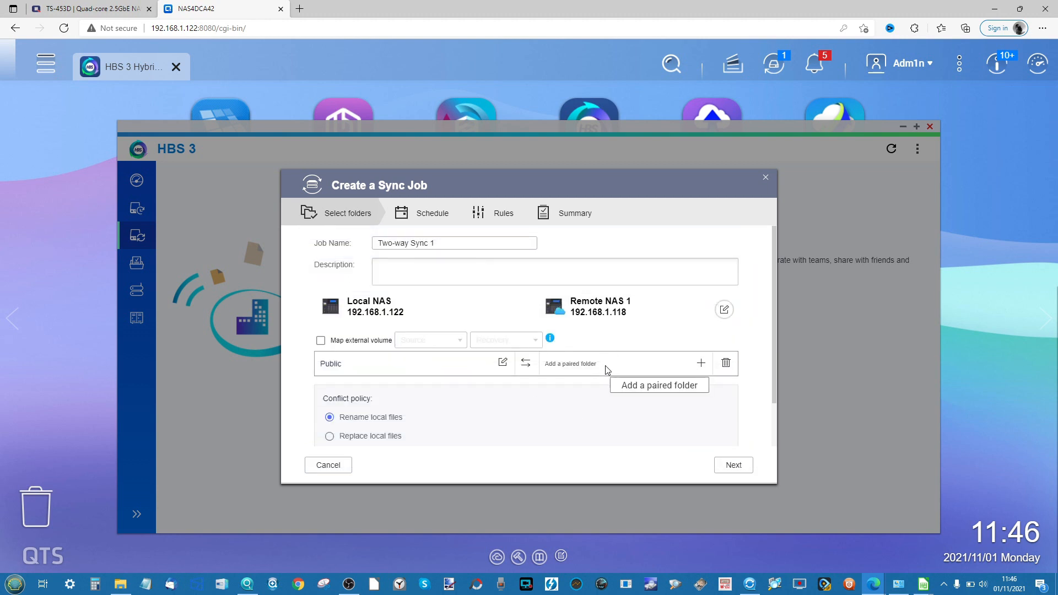
Create a folder named sync public inside homes on Remote NAS 1 and pair it with the local Public folder.
click(702, 366)
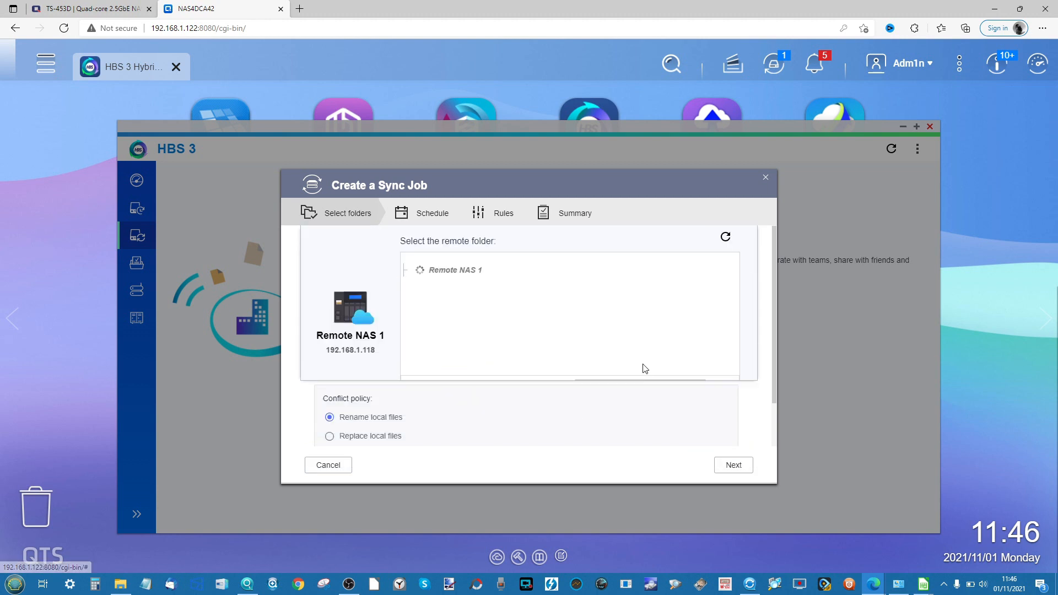
scroll(512, 331, down, 1)
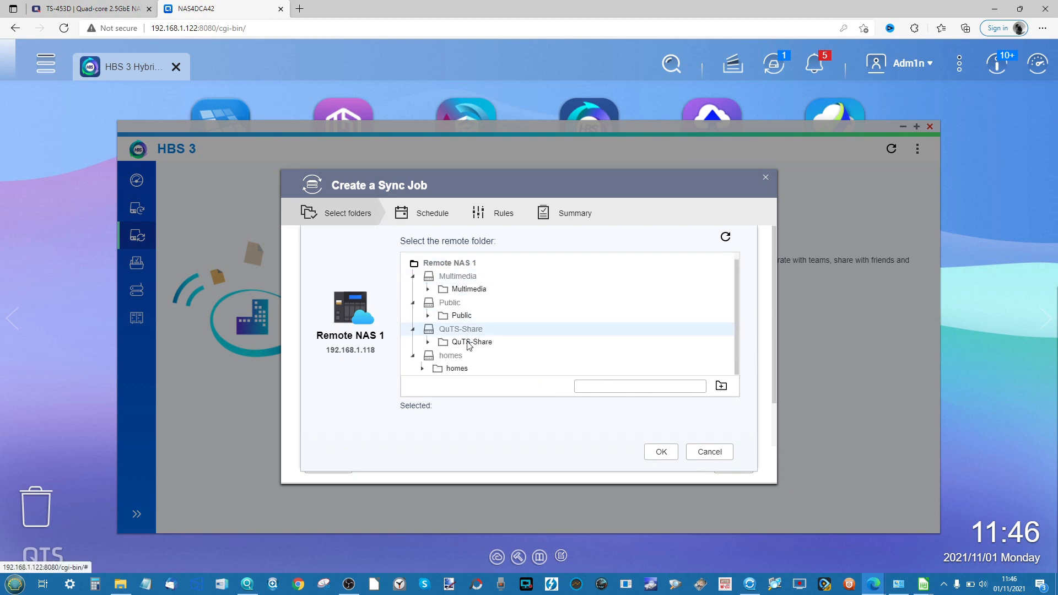
click(482, 370)
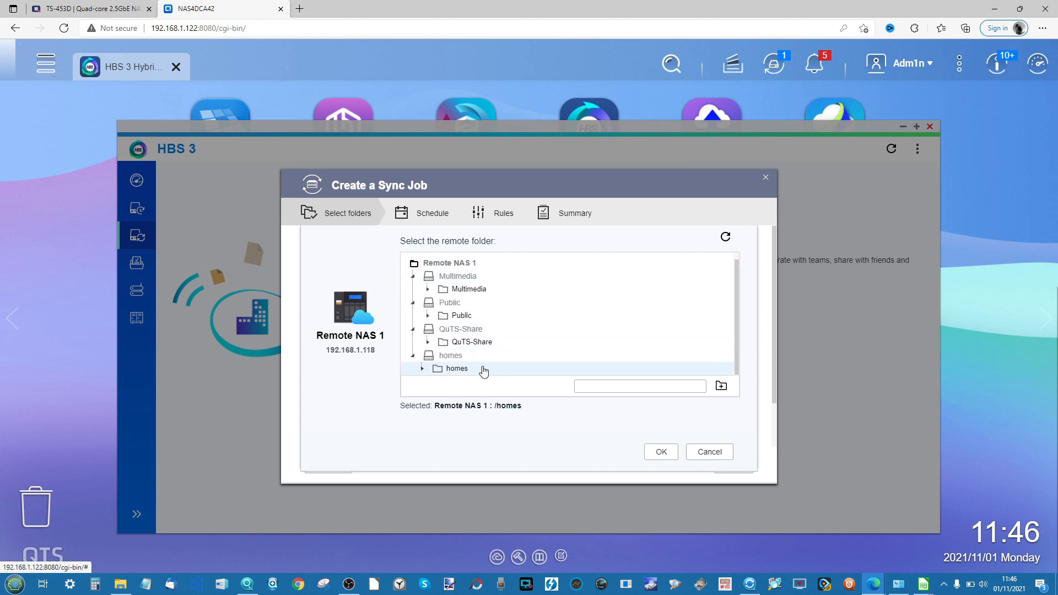
click(606, 388)
text(sync public)
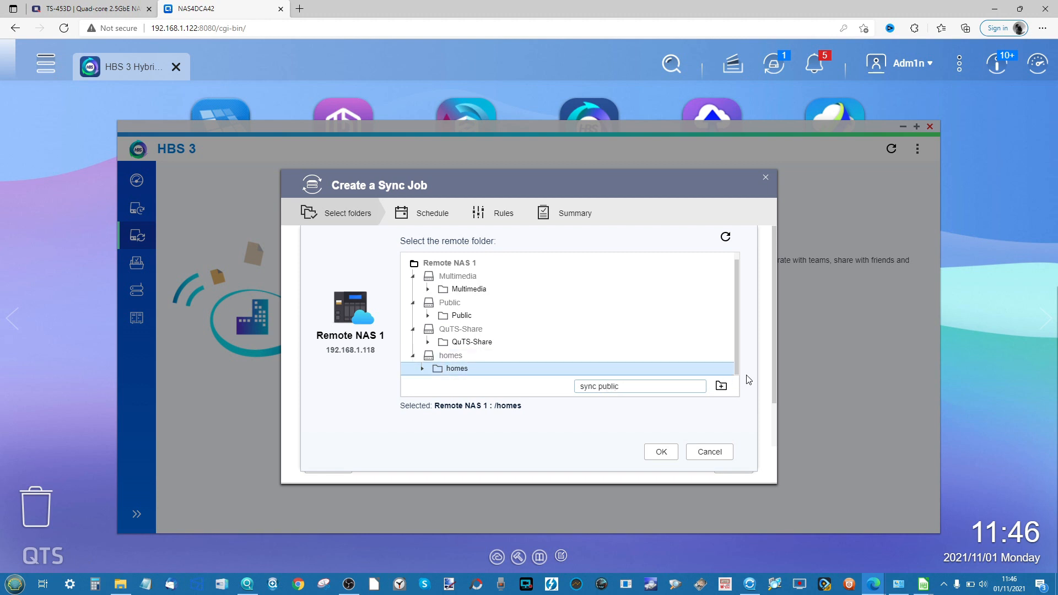
click(721, 385)
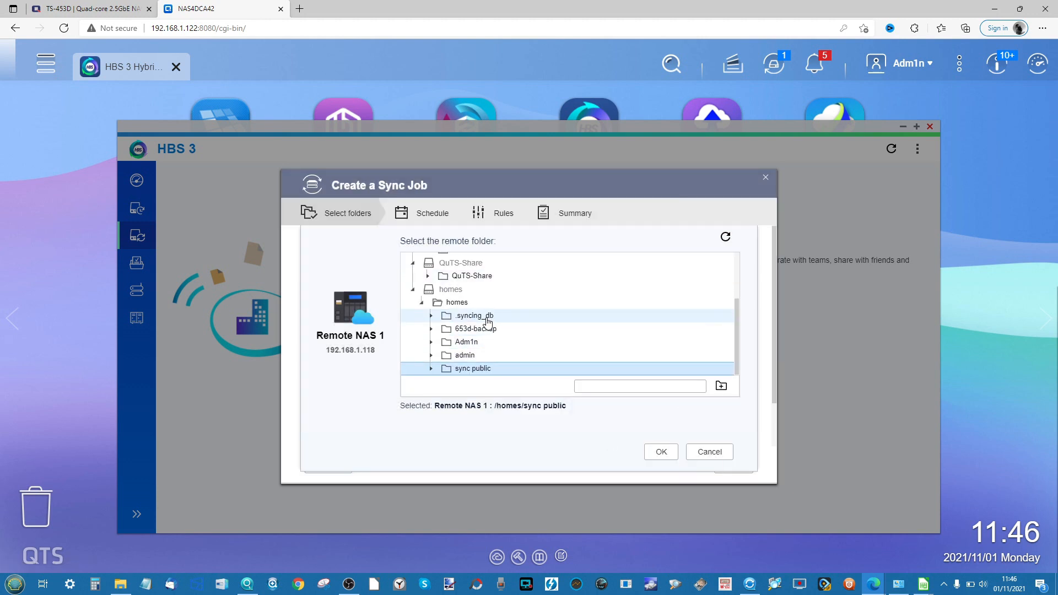
click(663, 451)
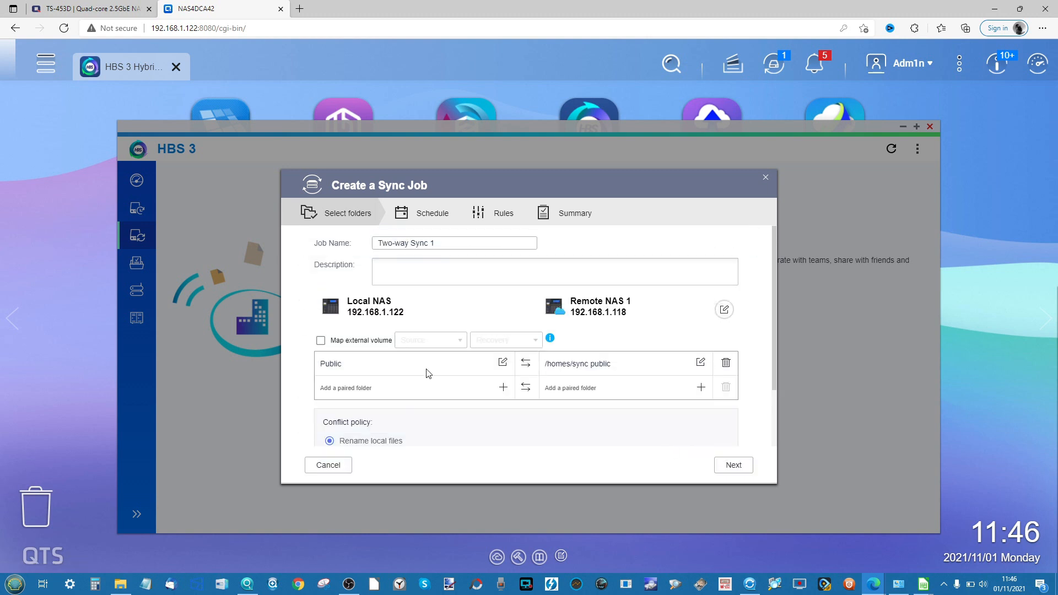
Keep the Rename local files conflict policy and the No schedule option, and create the Two-way Sync 1 job.
scroll(462, 315, down, 2)
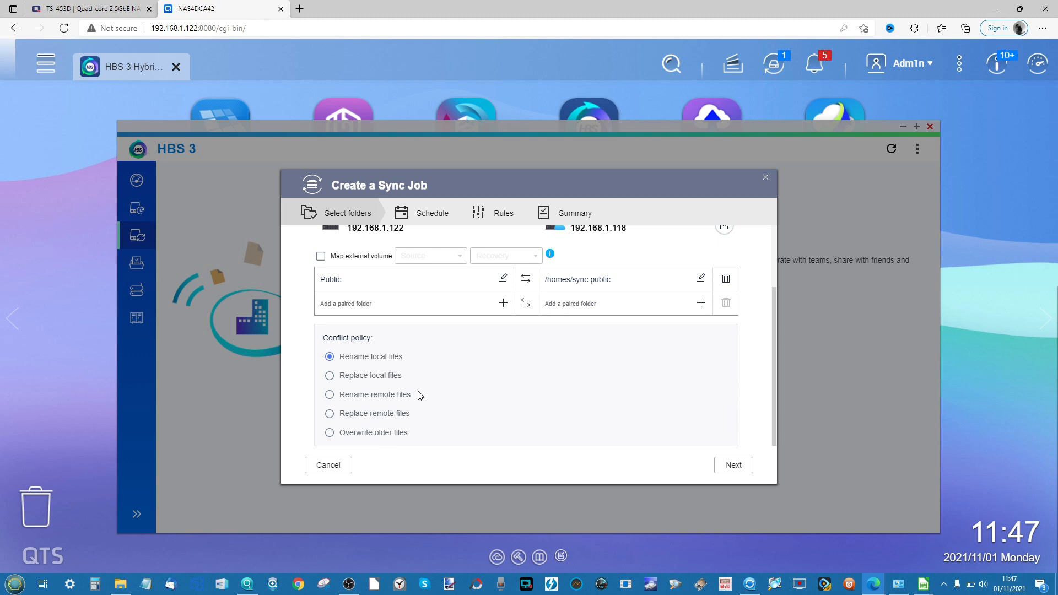
scroll(419, 395, up, 2)
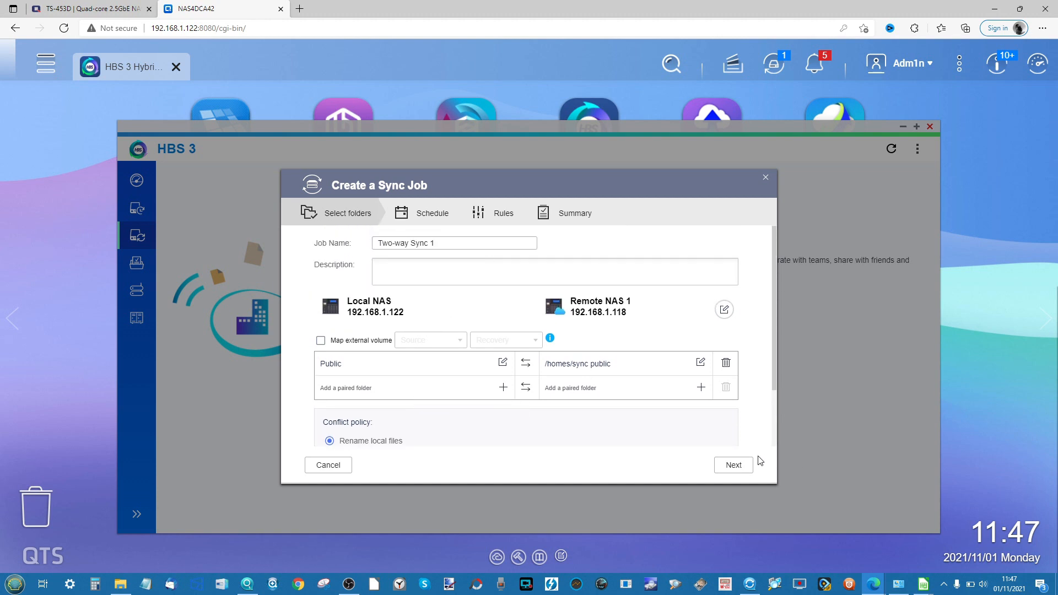
click(741, 465)
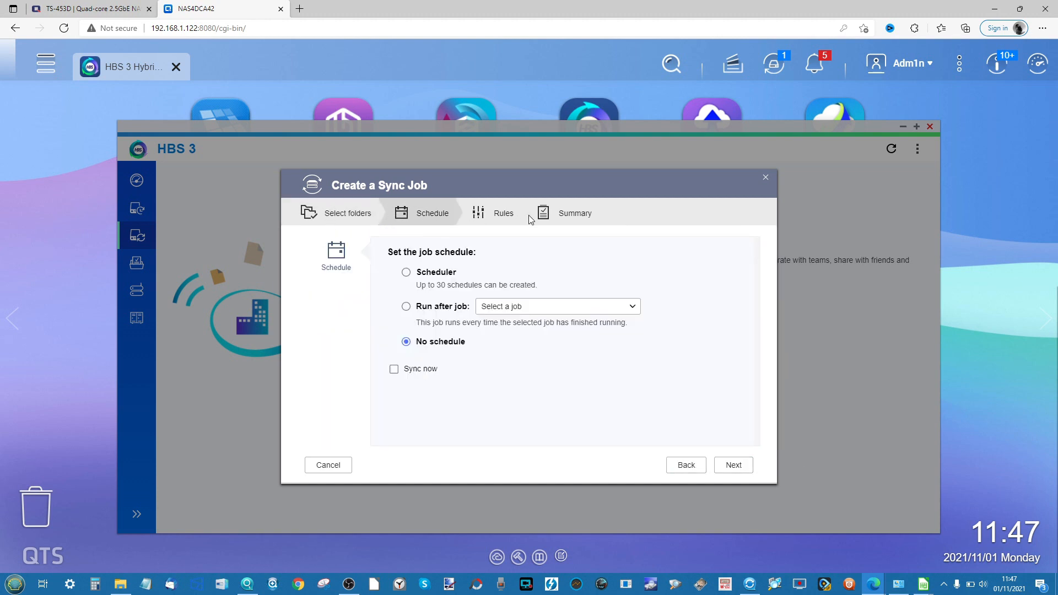
click(723, 463)
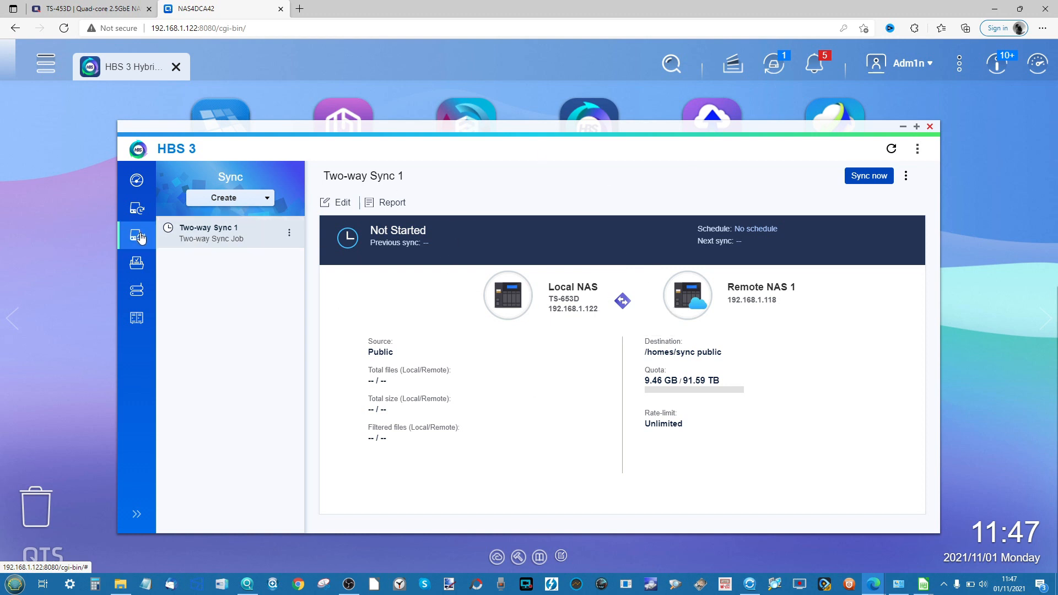
Examine the destination types offered for a one-way sync job, and close the wizard without creating a job.
click(249, 199)
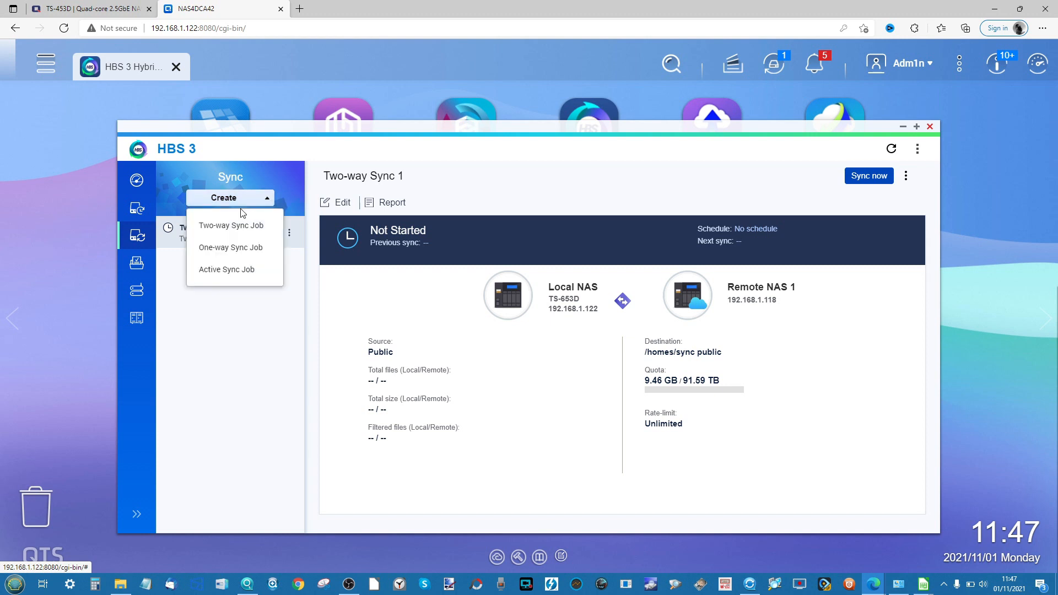
click(231, 249)
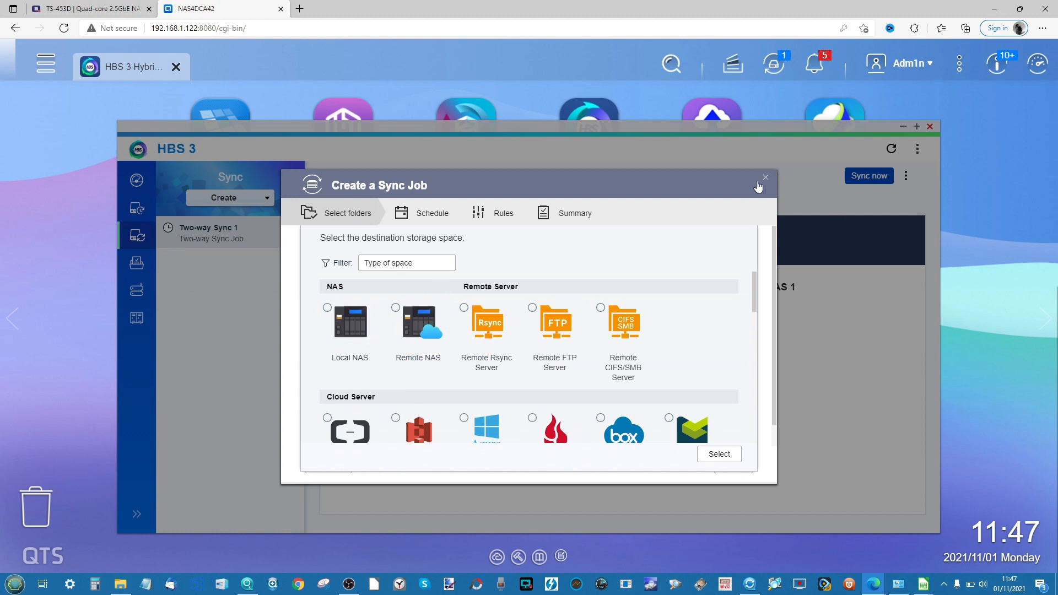
scroll(410, 351, down, 3)
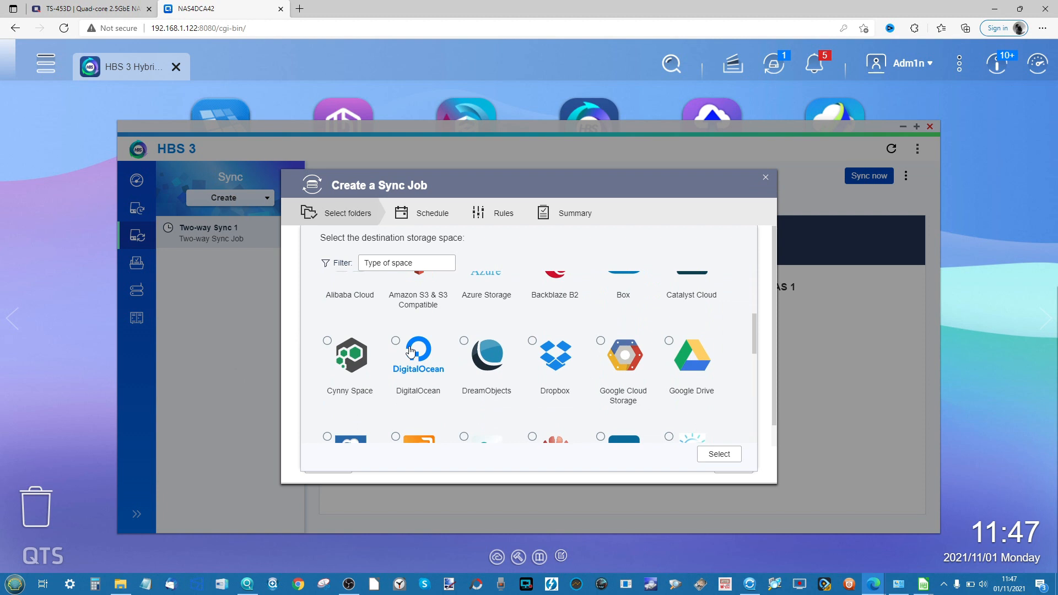
scroll(410, 351, up, 3)
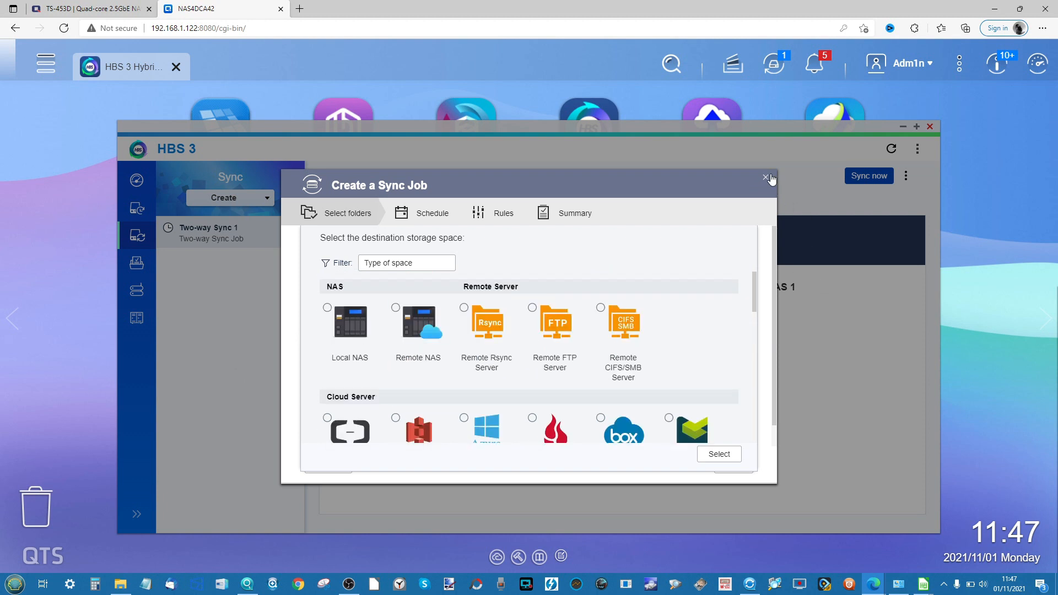
click(767, 177)
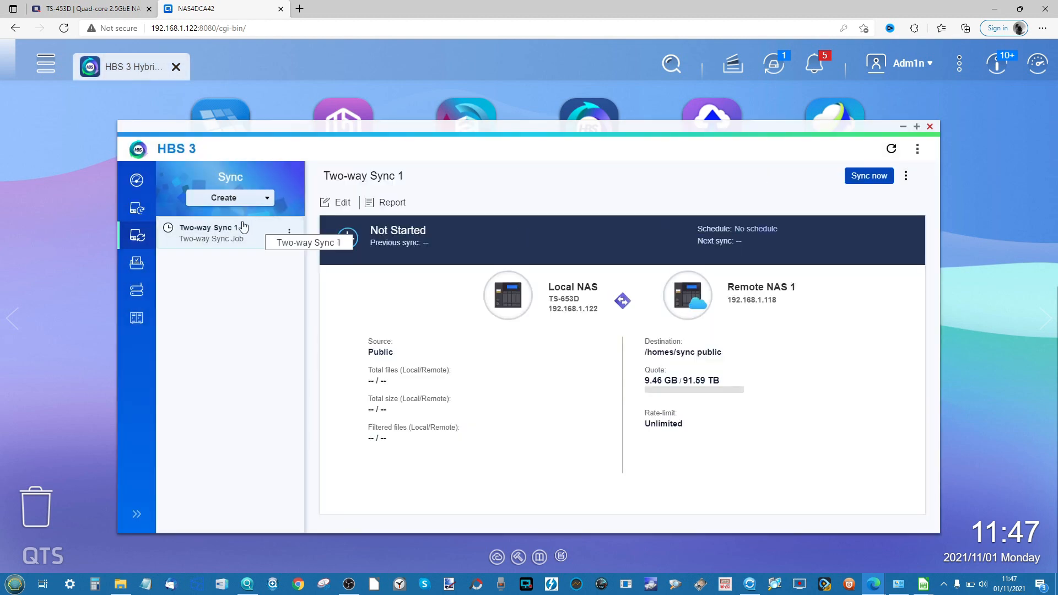
Review the list of all existing jobs and open the Time Machine service settings.
click(138, 269)
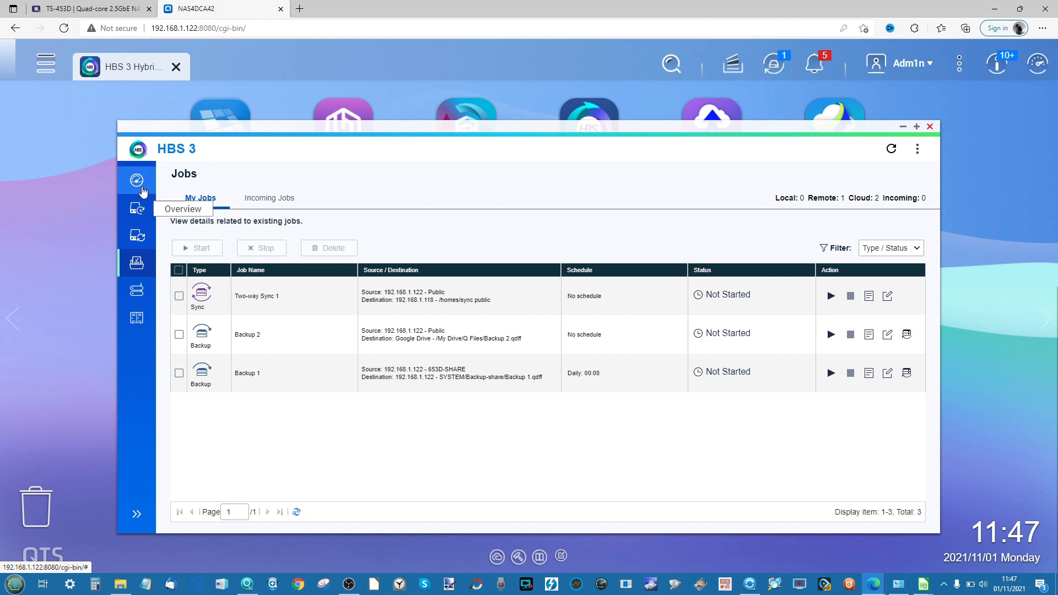
click(137, 290)
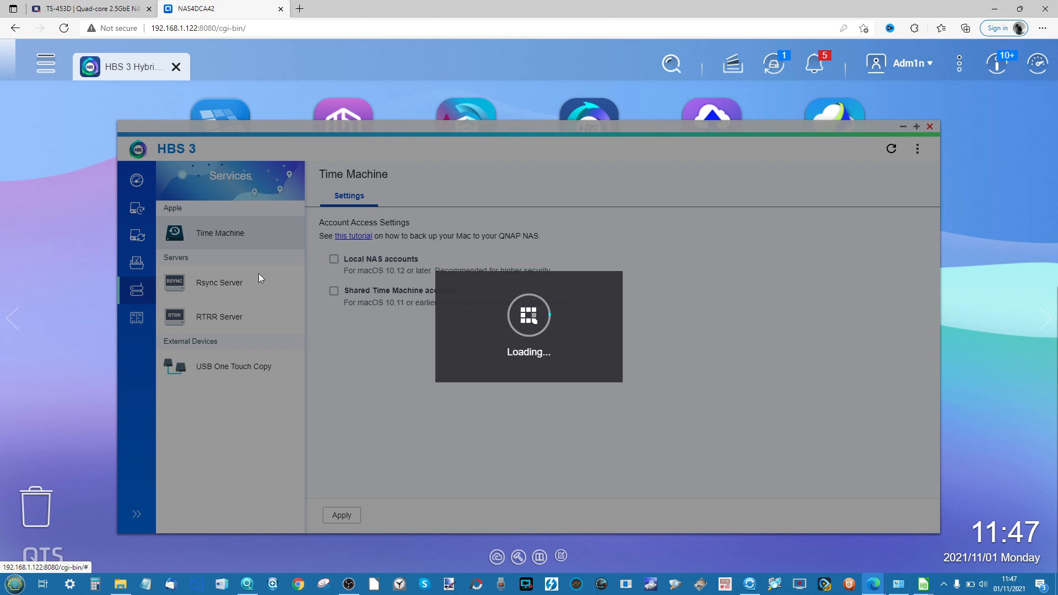
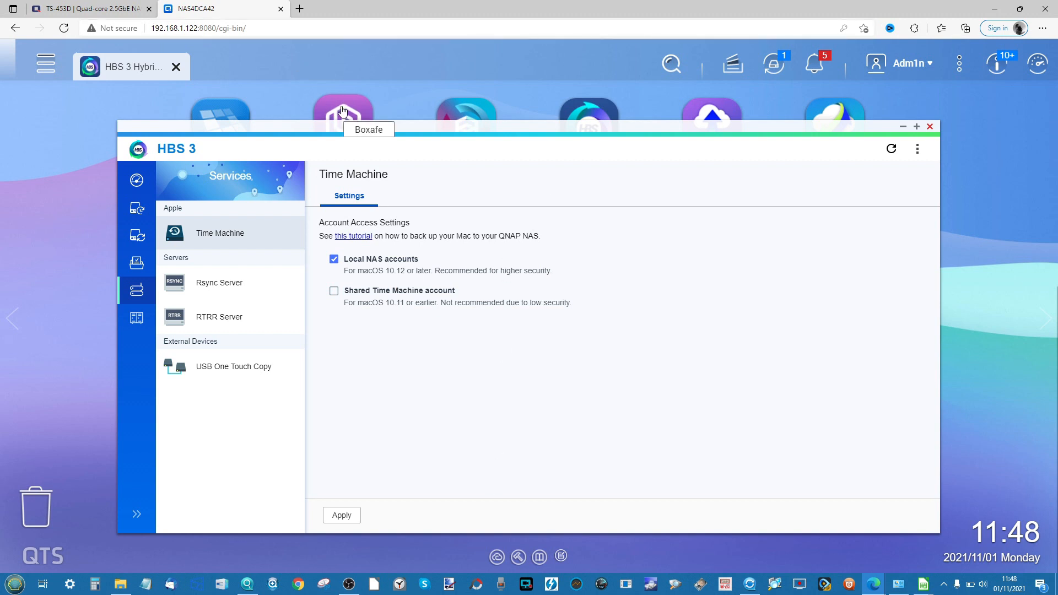
Enable the RTRR Server with access for local NAS accounts instead of the shared RTRR server account, and apply the settings.
click(223, 316)
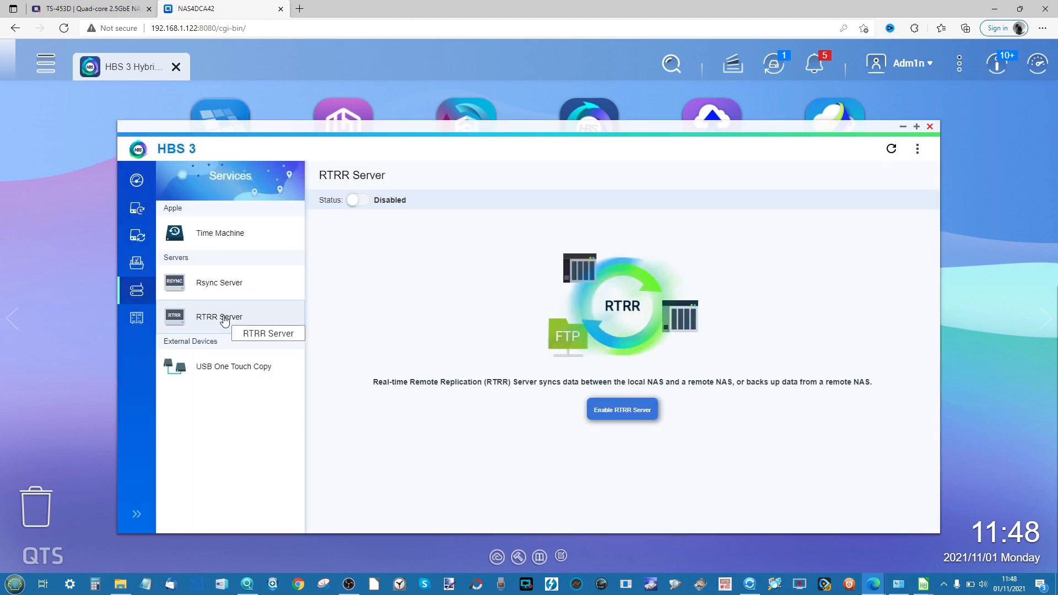
click(357, 200)
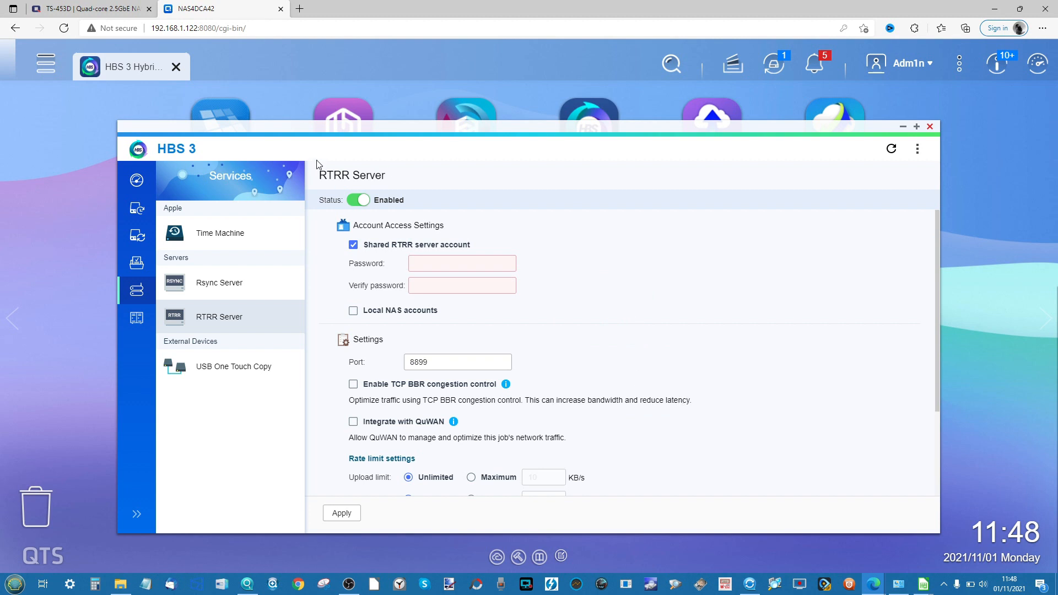
click(353, 245)
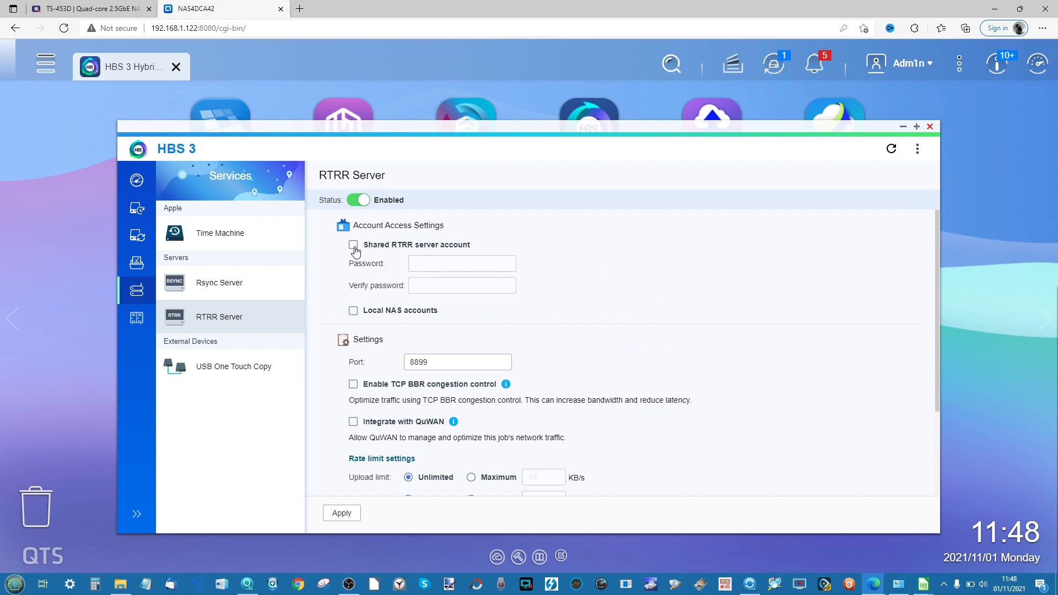
click(342, 513)
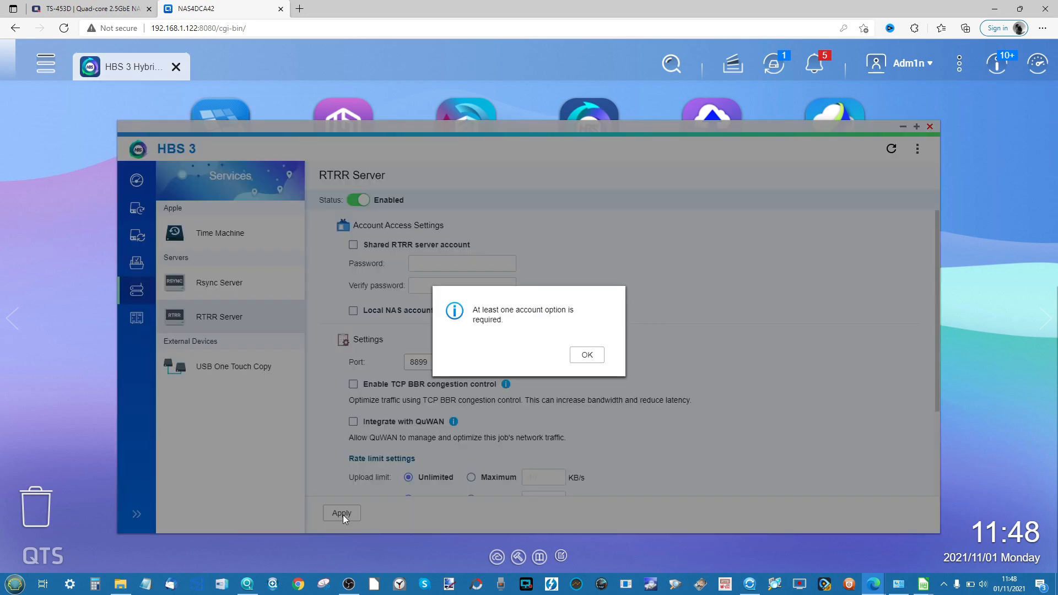
click(588, 355)
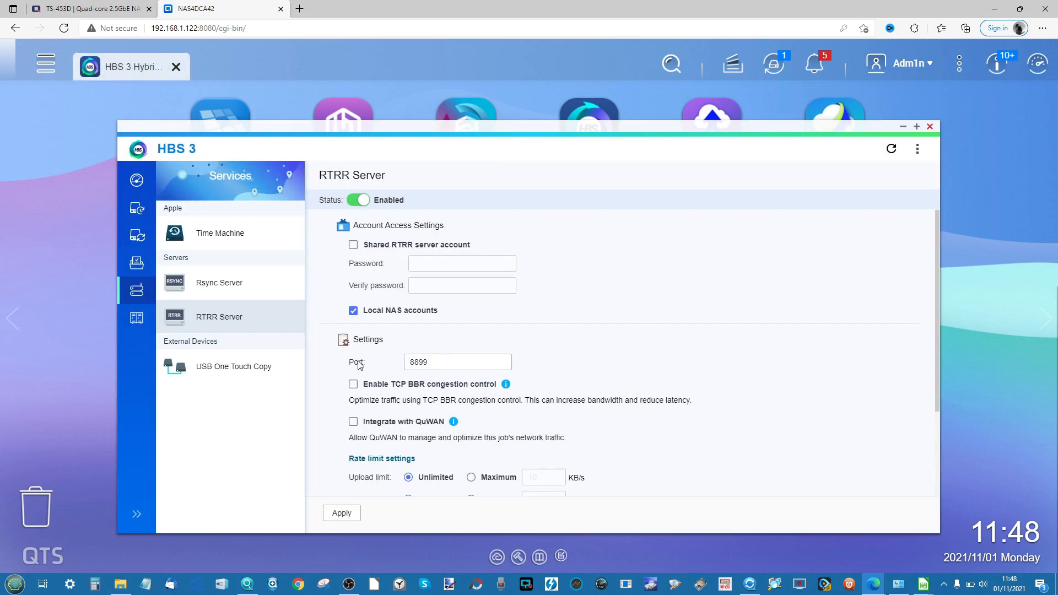
click(339, 514)
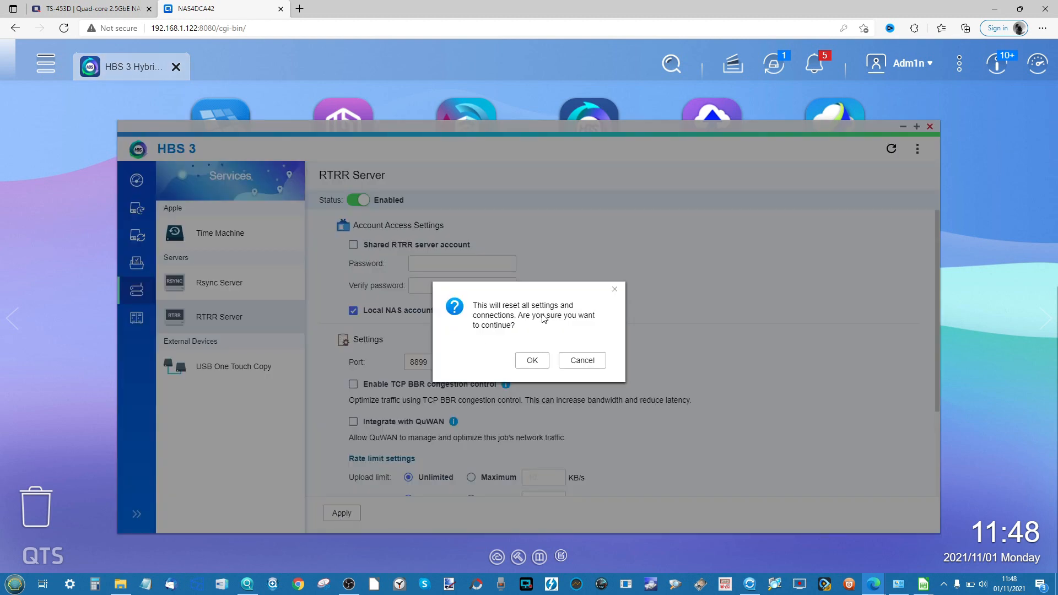
click(530, 361)
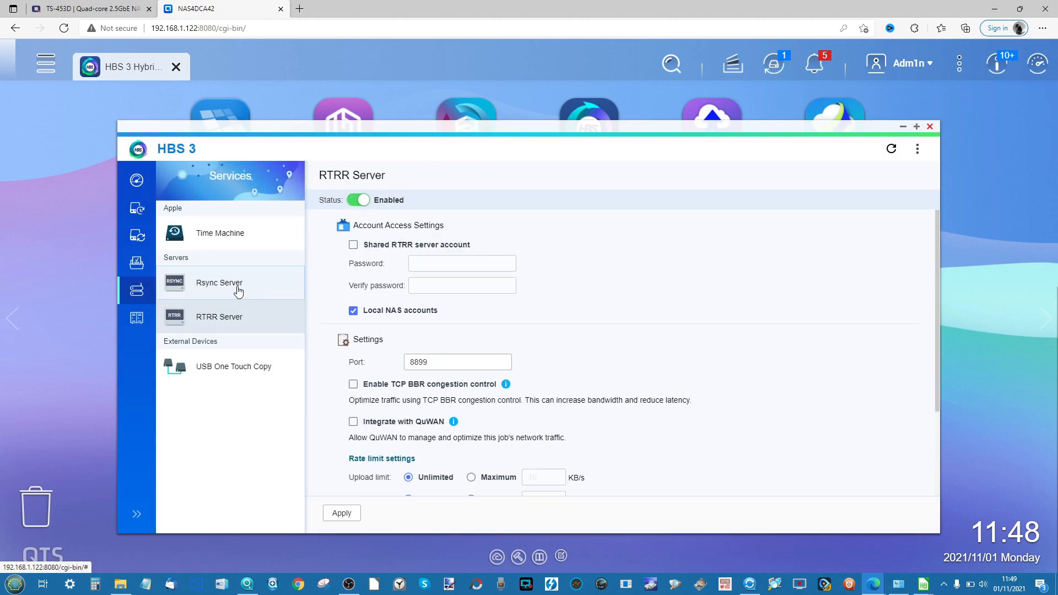
Enable the Rsync Server with access for local NAS accounts, apply the settings, and accept the reset of all settings and connections.
click(237, 286)
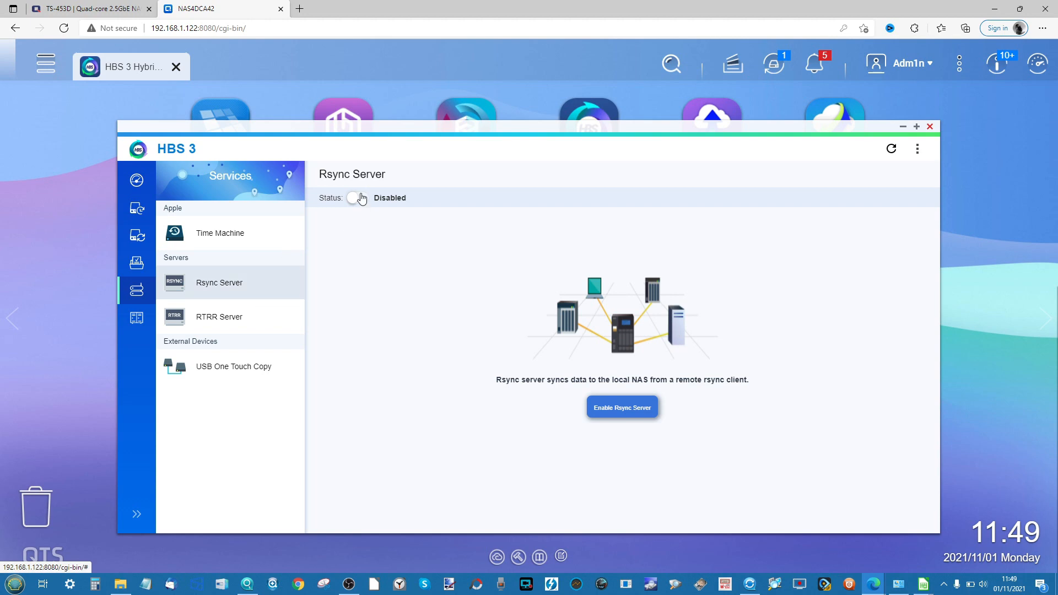
click(358, 198)
click(342, 509)
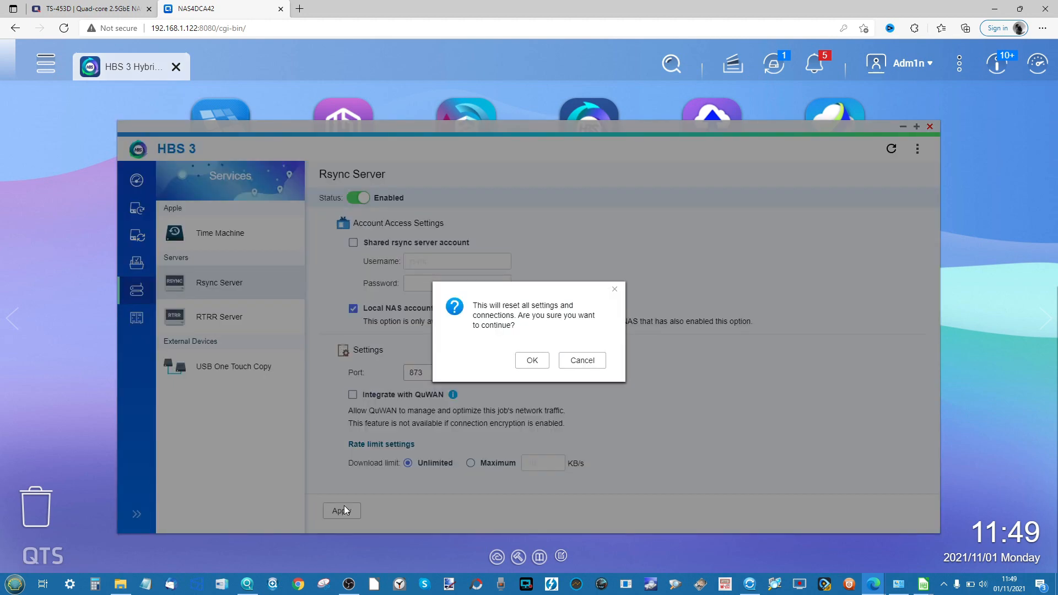
click(573, 361)
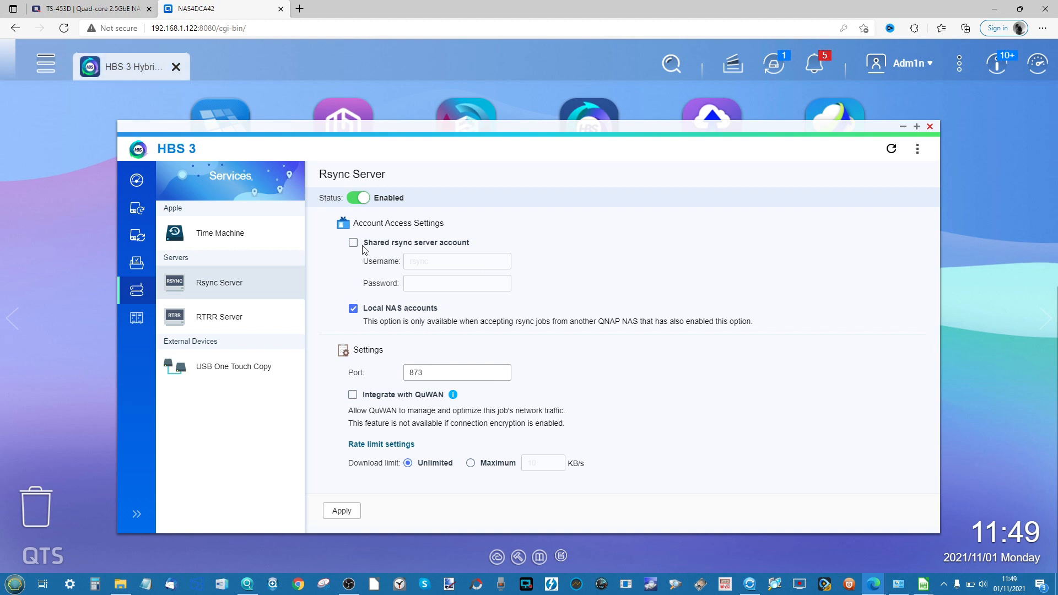
click(337, 509)
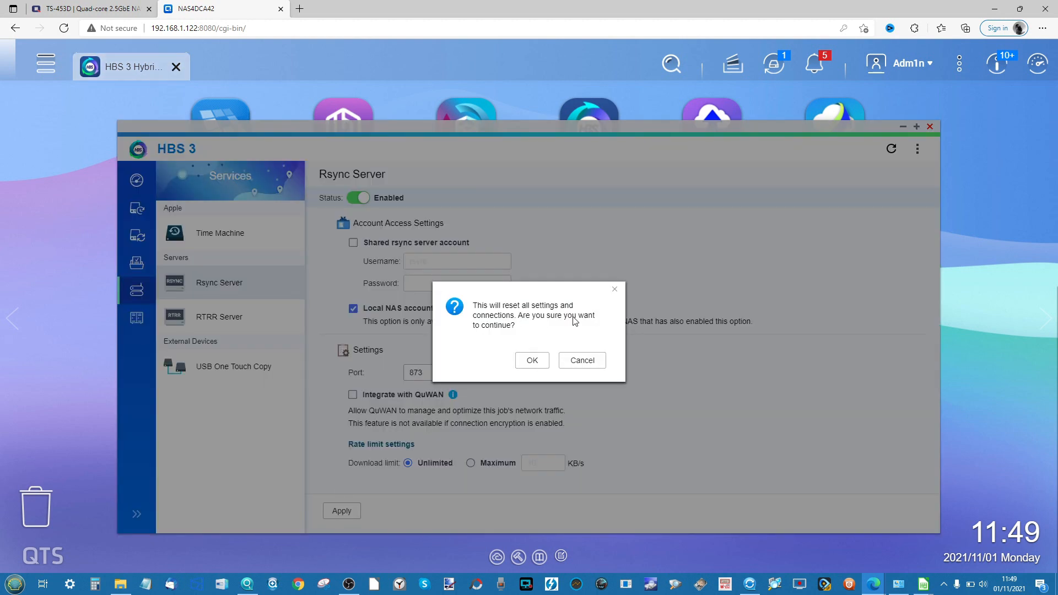
click(533, 361)
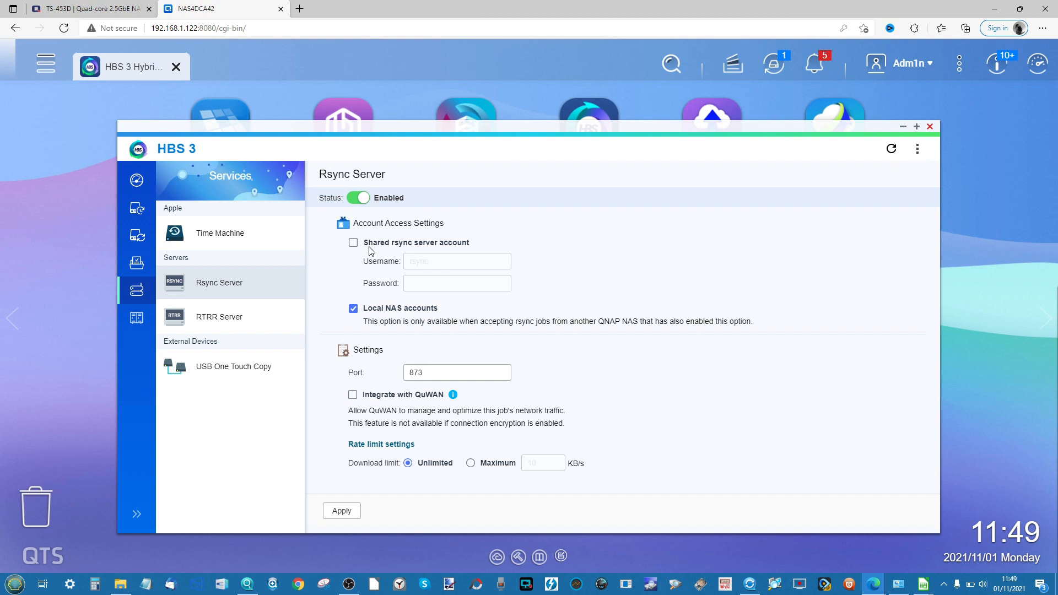
Examine the USB One Touch Copy operating modes and the Smart Import destination settings, and close them without applying.
click(215, 366)
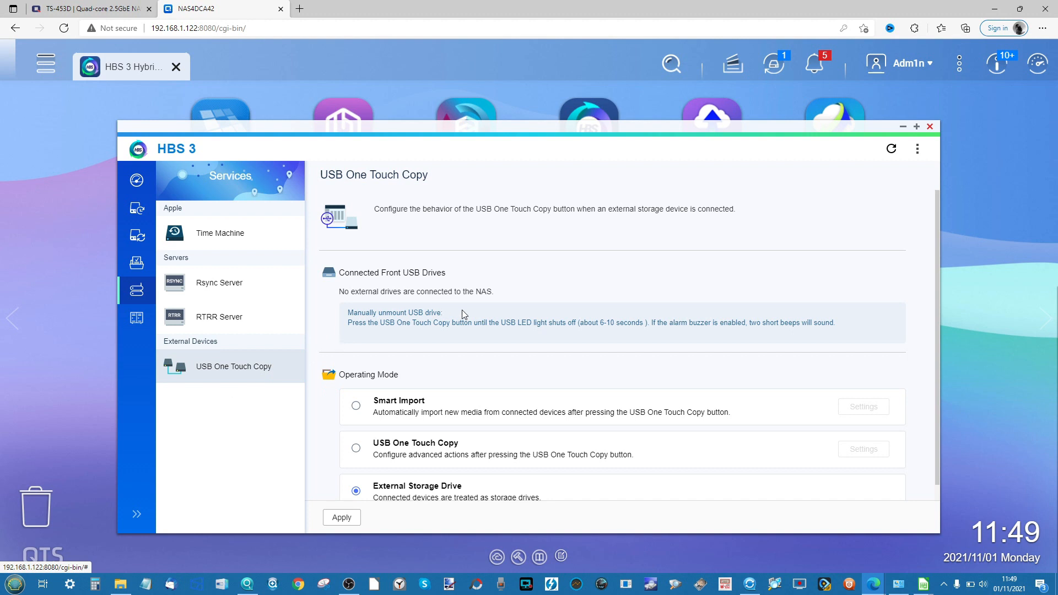
scroll(463, 313, down, 1)
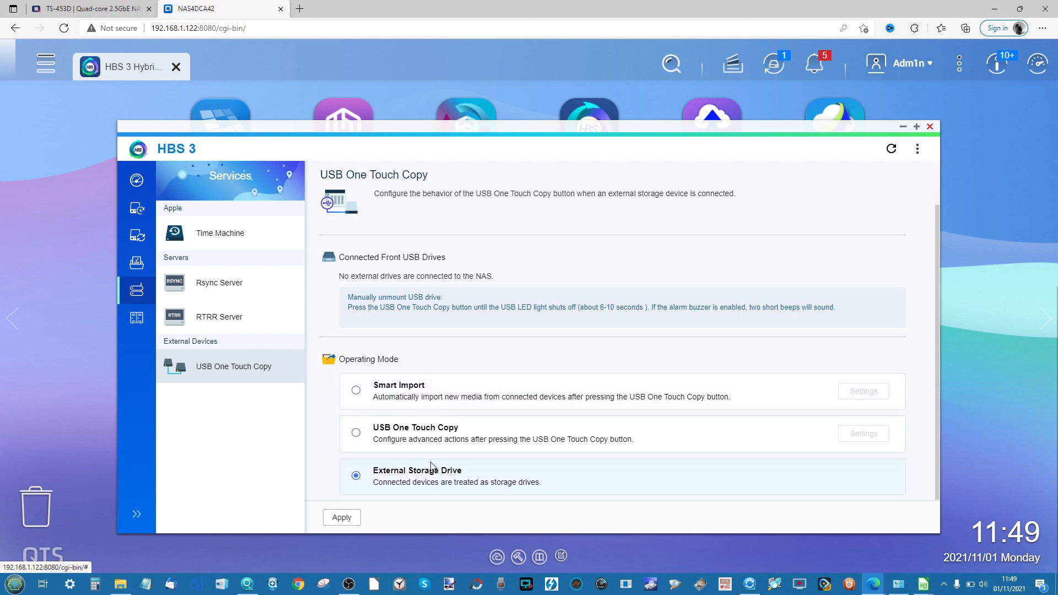
click(356, 433)
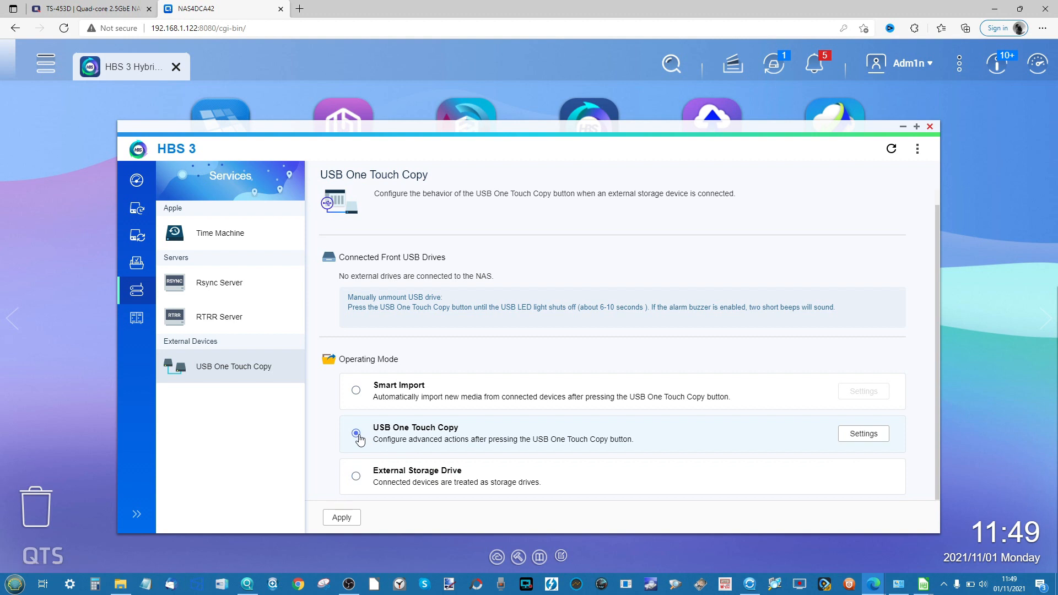
click(356, 391)
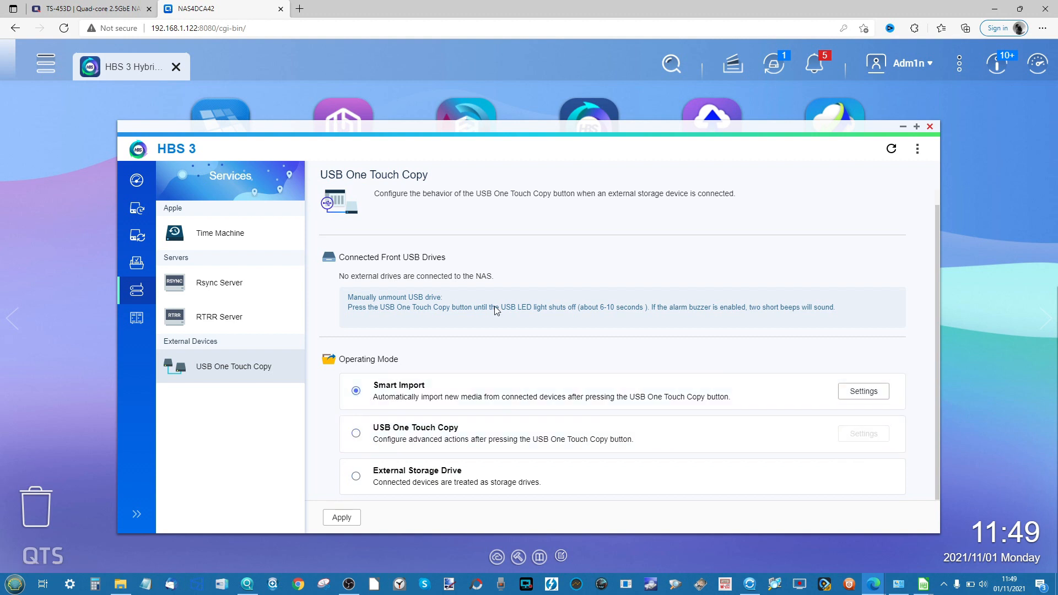
click(879, 393)
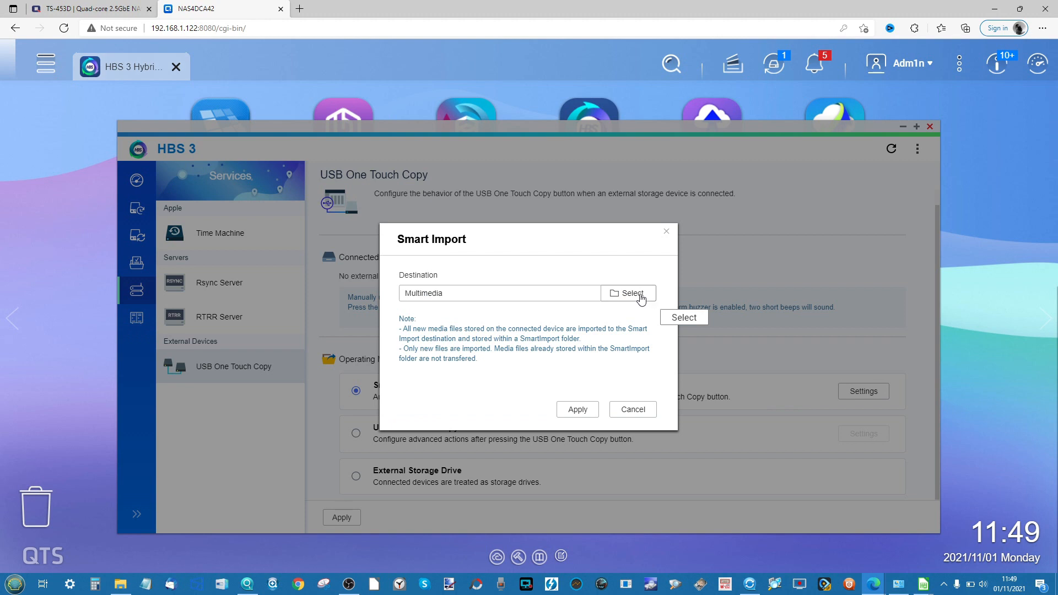
click(667, 234)
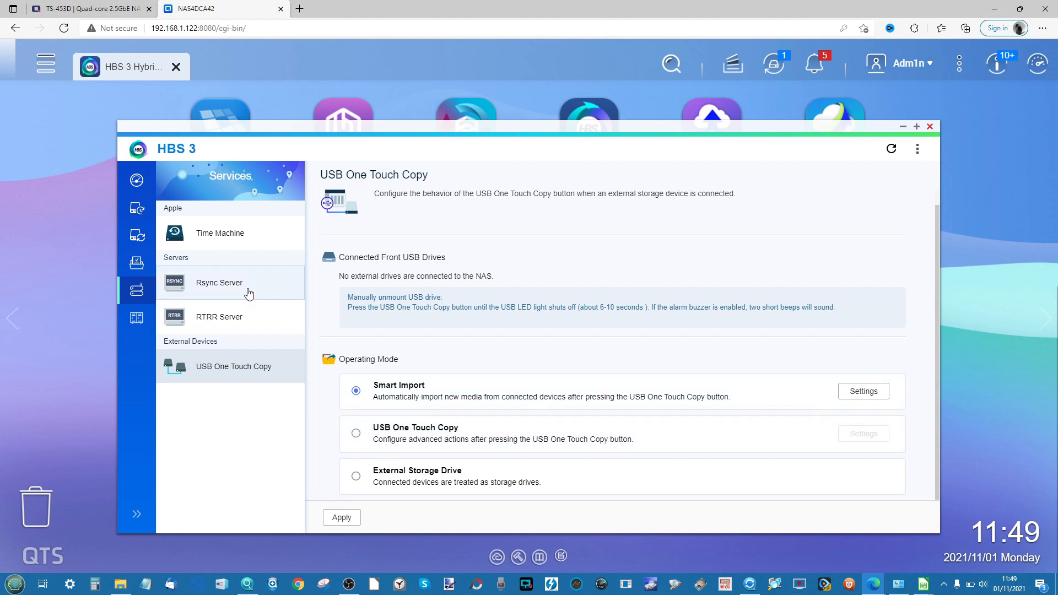
Review the existing backup jobs in Backup & Restore.
click(142, 211)
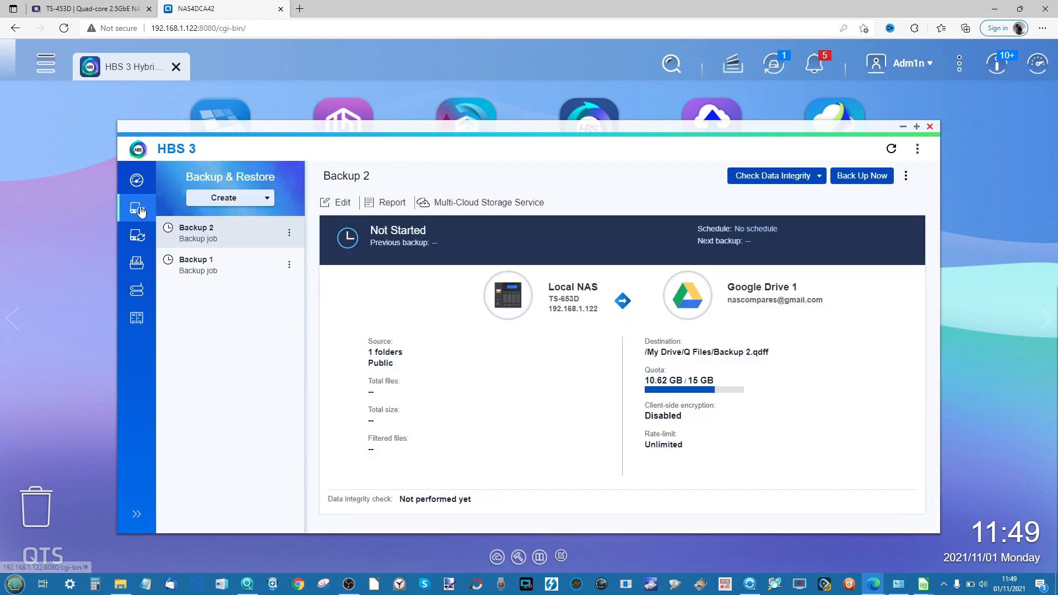
click(213, 272)
click(225, 245)
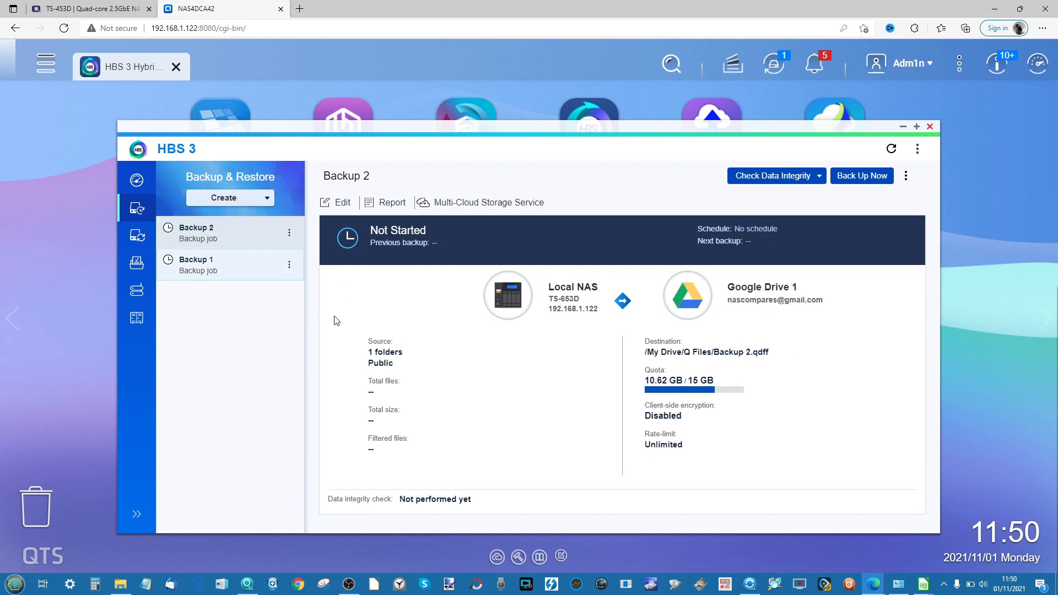
Inspect the folder transfer and notification settings of the USB One Touch Copy mode, and cancel without applying them.
click(137, 290)
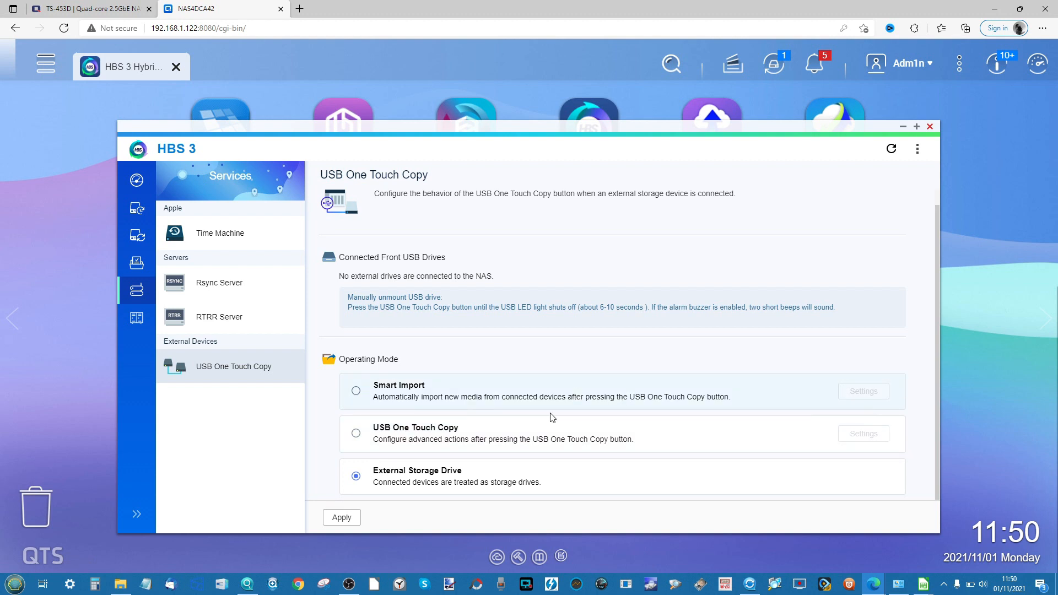
click(358, 436)
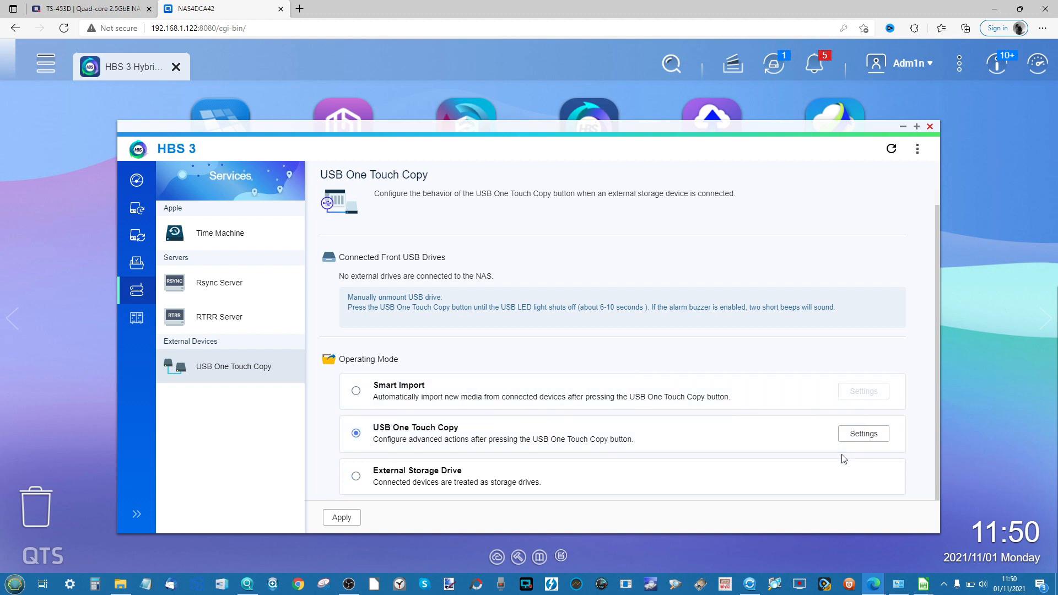
click(853, 440)
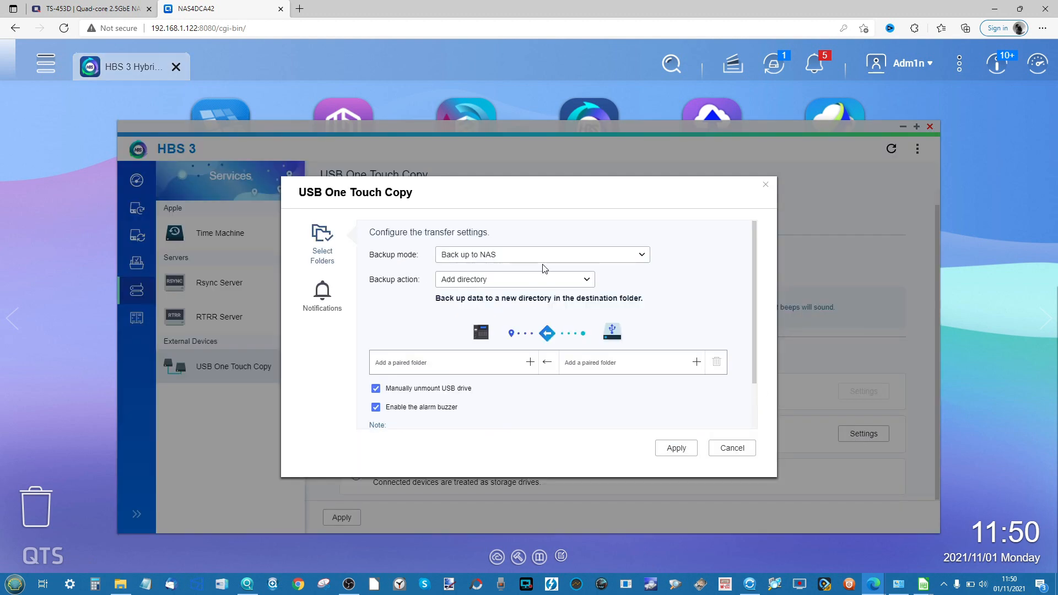
scroll(544, 268, down, 2)
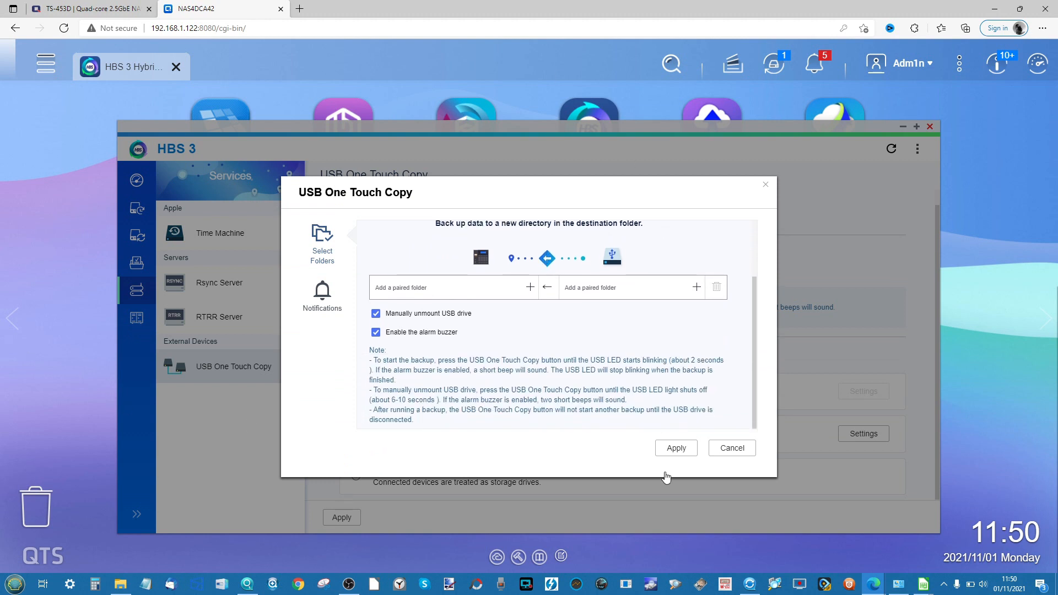
scroll(562, 386, up, 2)
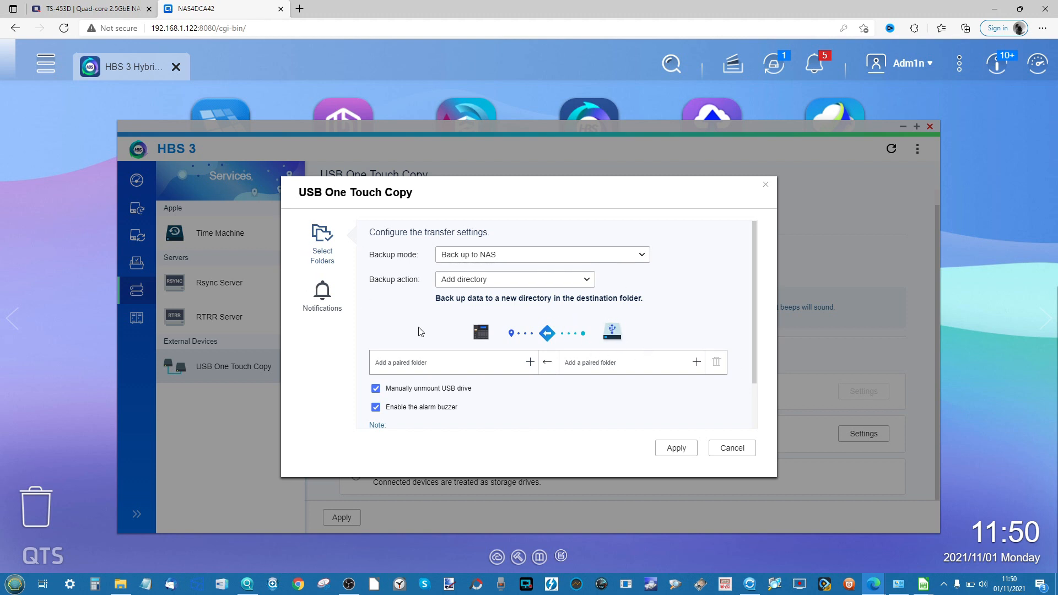
click(334, 296)
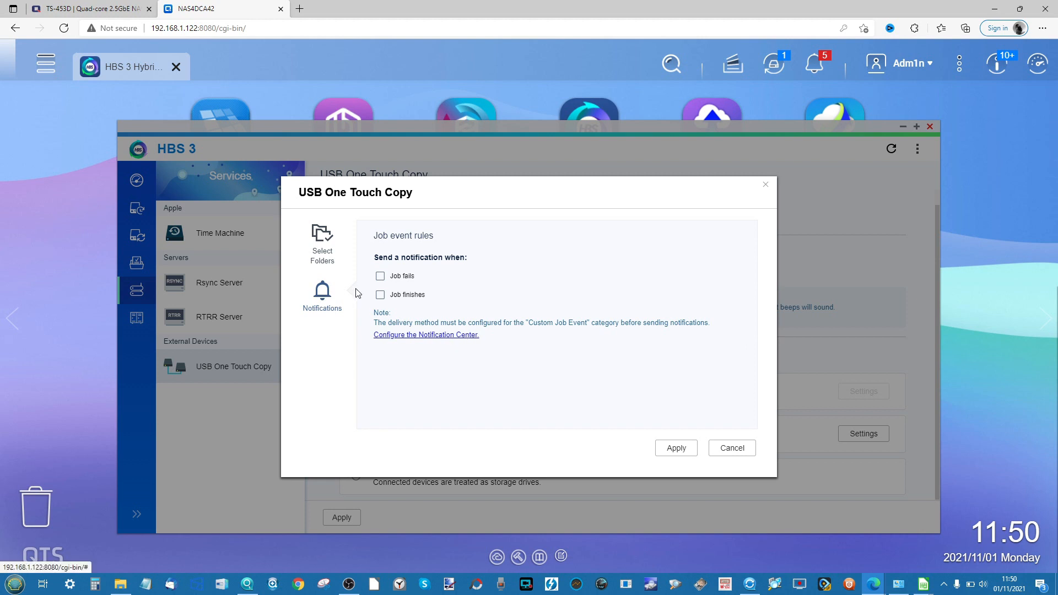
click(320, 248)
scroll(518, 344, down, 2)
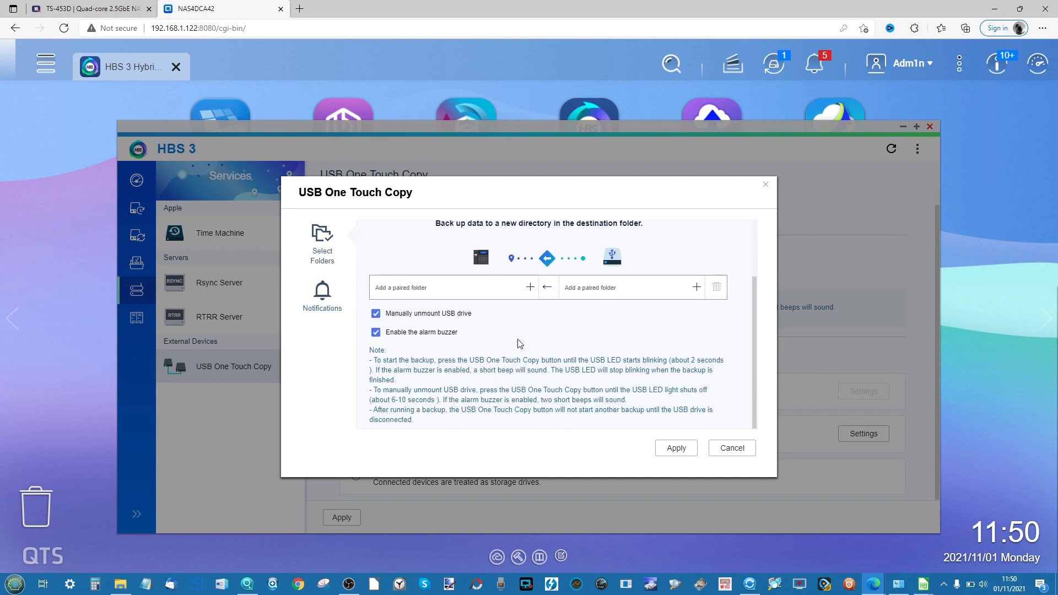
scroll(518, 344, up, 2)
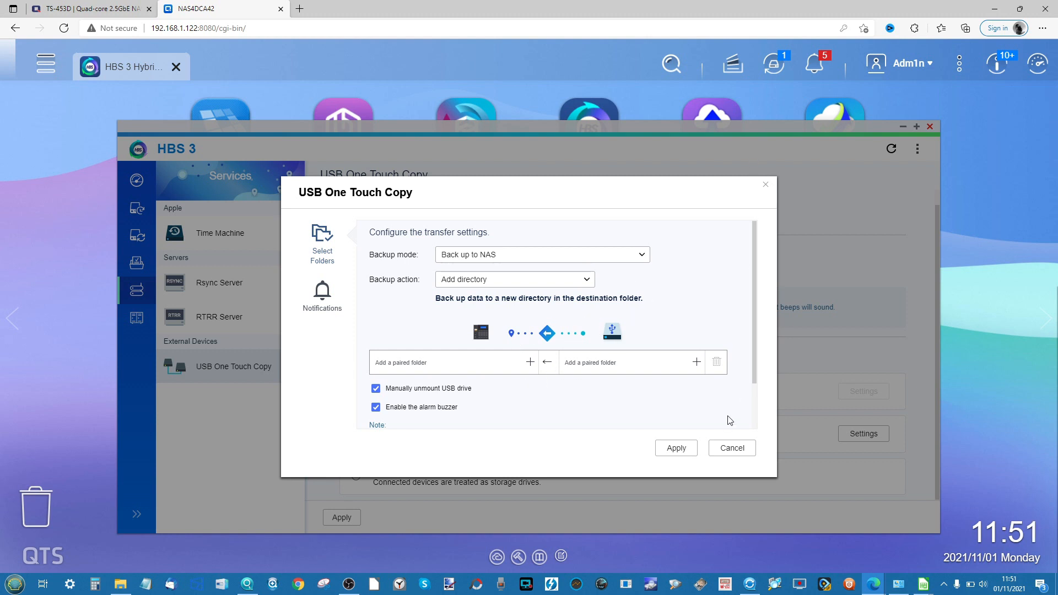
click(727, 450)
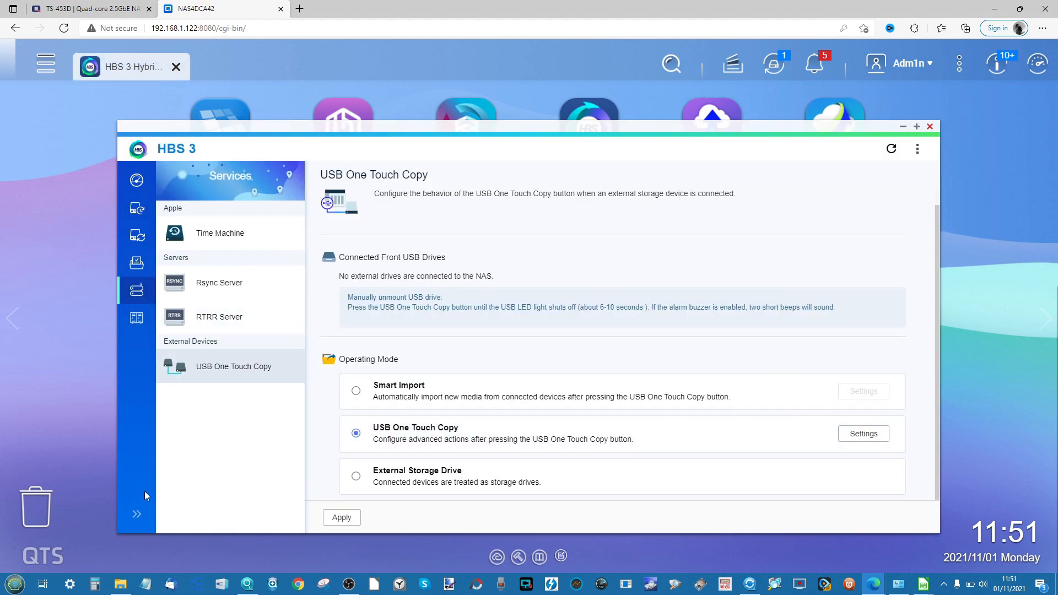
Review the HBS 3 overview with its job status, storage spaces and alarm log, and close HBS 3.
click(137, 181)
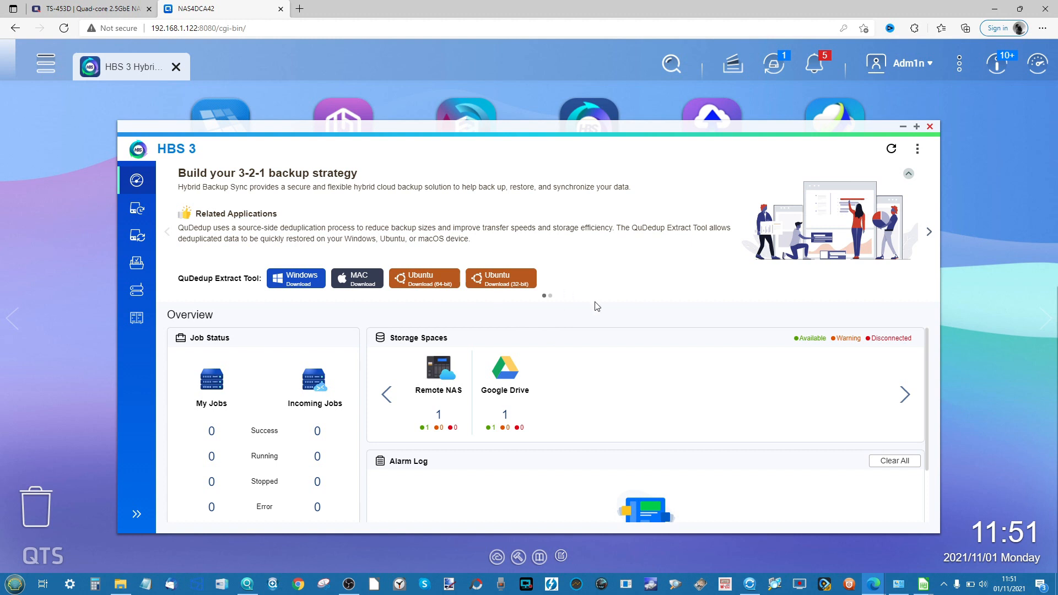
scroll(585, 408, down, 1)
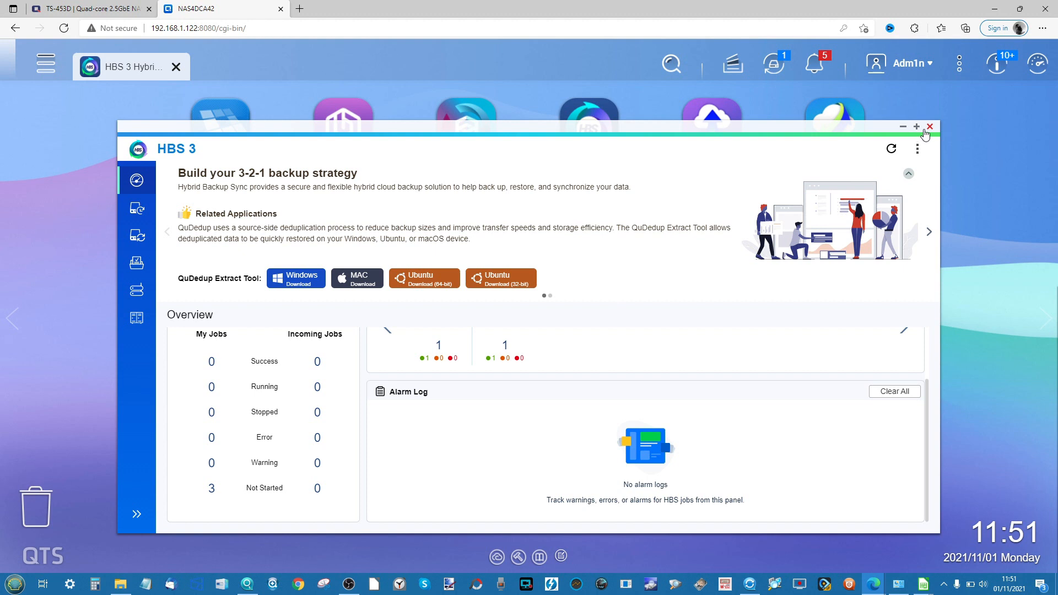
click(928, 128)
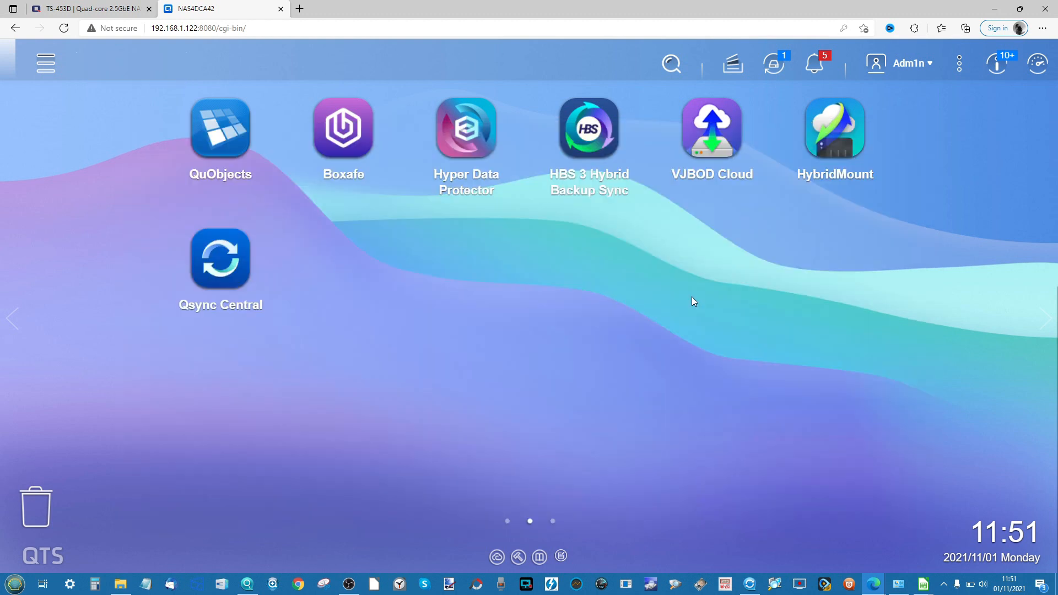
Open VJBOD Cloud, look over its licensed connections, transfer resources and cloud storage, and close it.
click(716, 142)
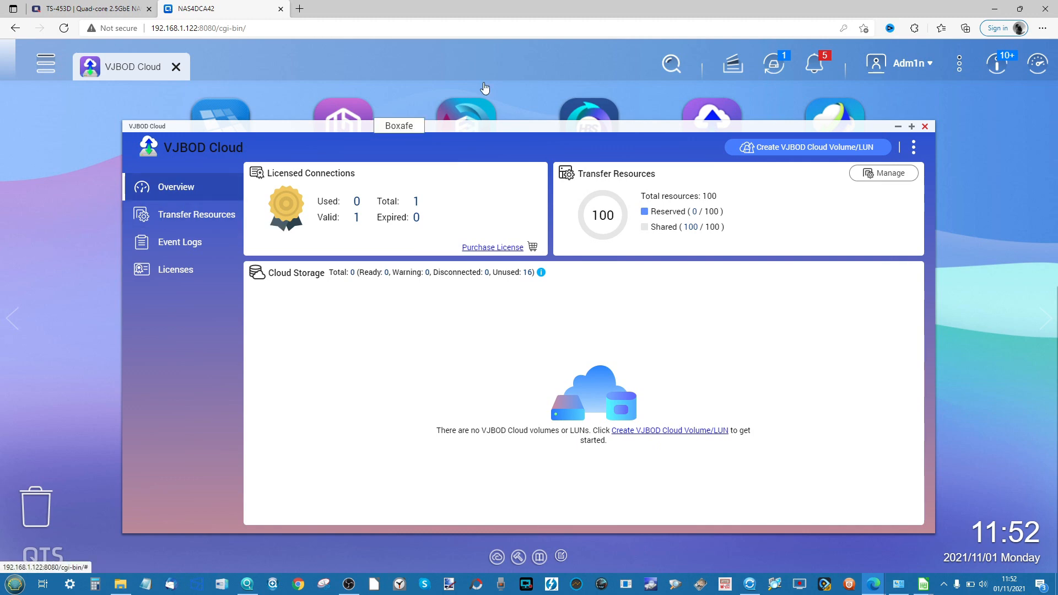
drag(759, 129, 766, 92)
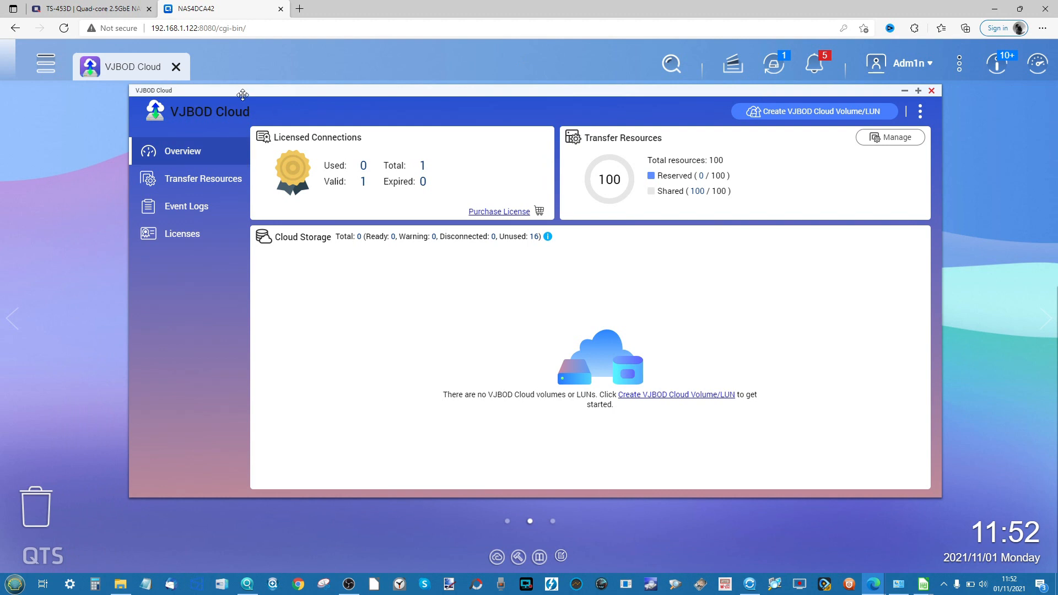
drag(243, 97, 249, 134)
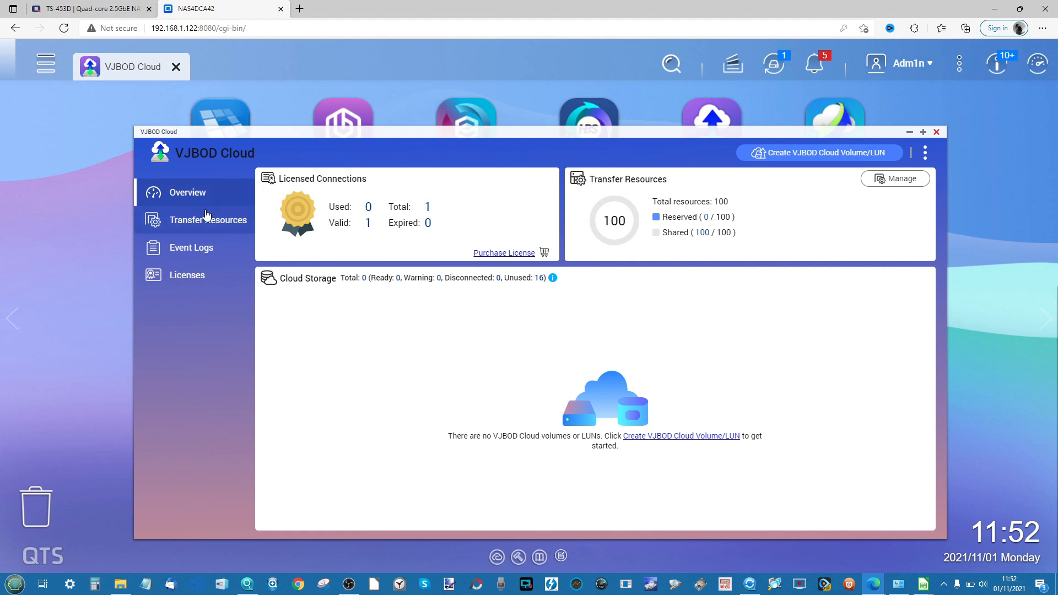
drag(370, 127, 370, 177)
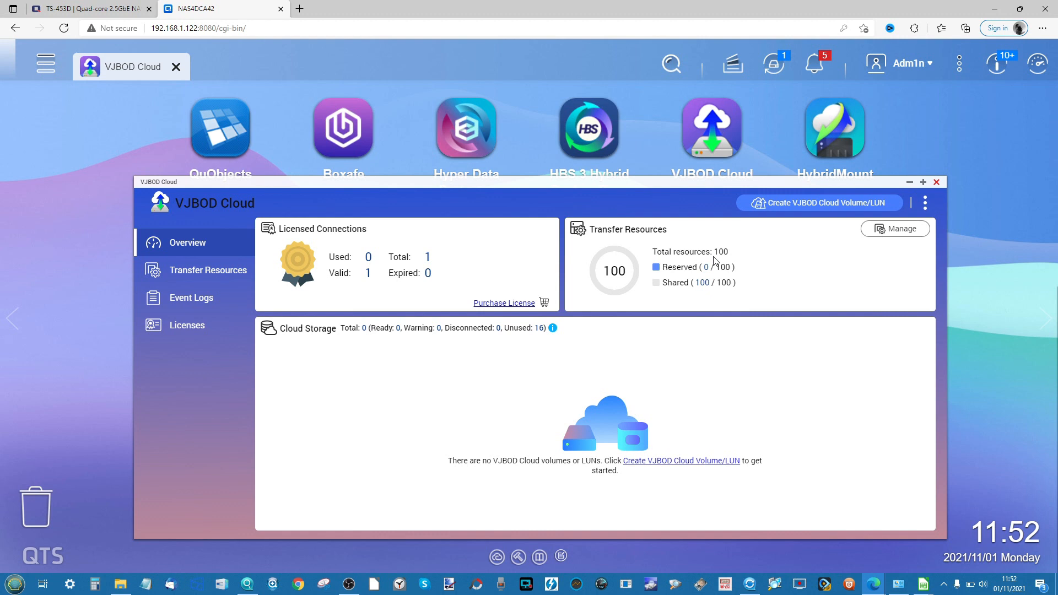
click(936, 182)
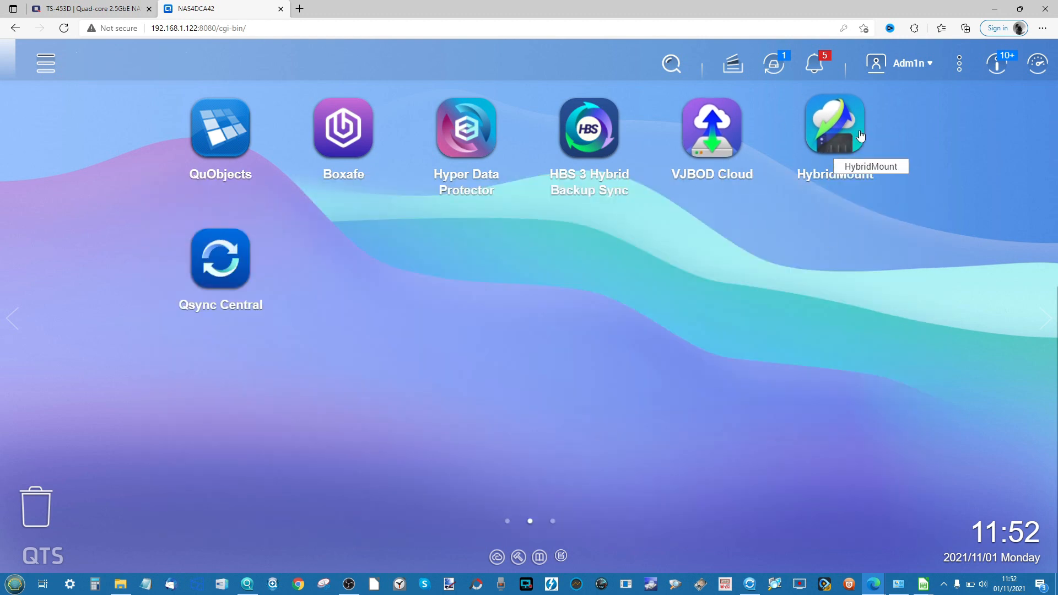
Open HybridMount, dismiss its Quick Start guide, and choose not to show the guide next time.
click(837, 137)
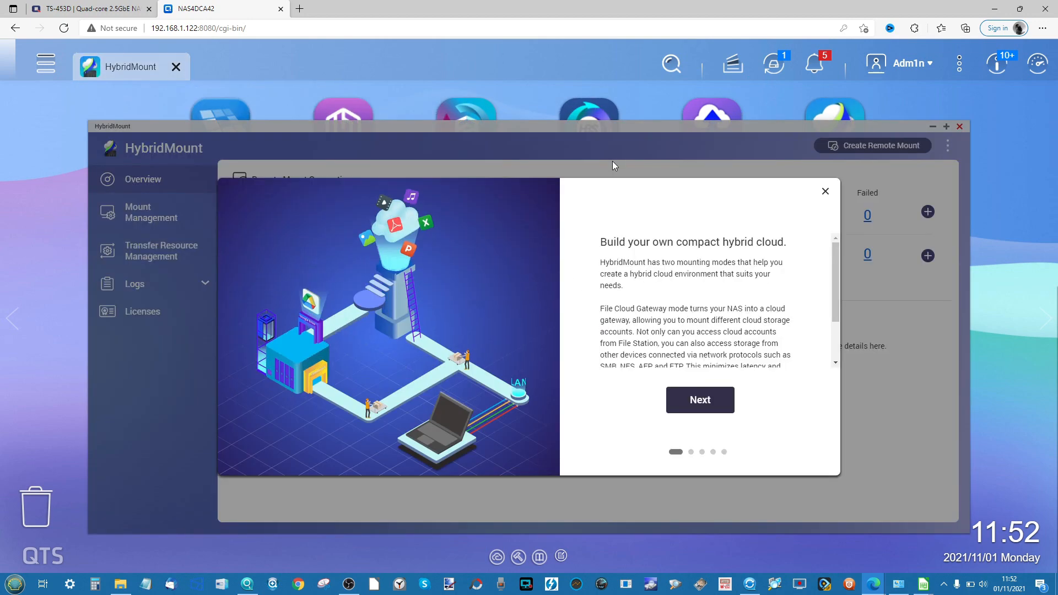
click(826, 192)
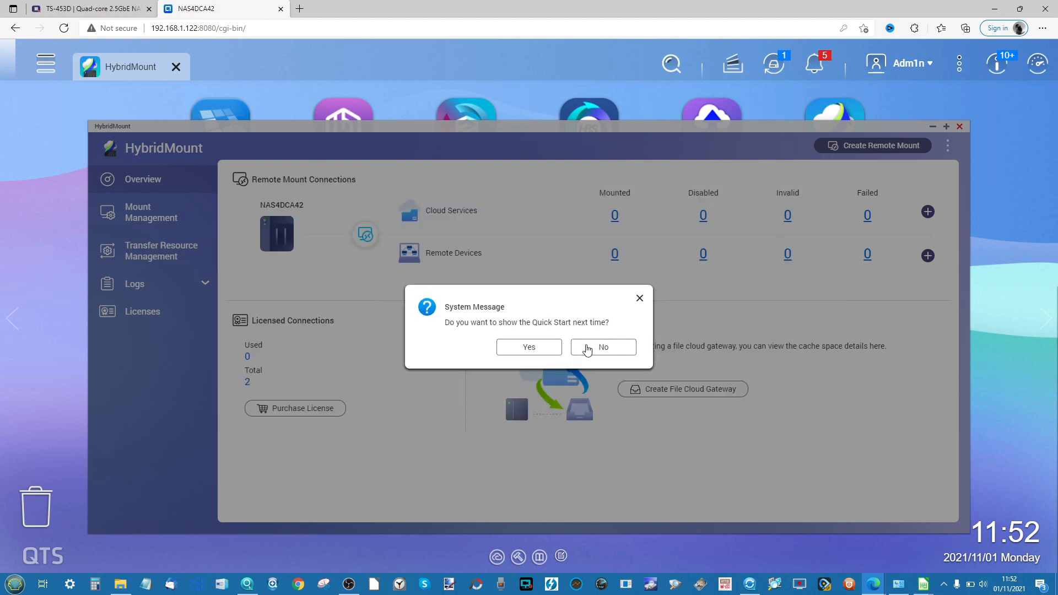
click(588, 350)
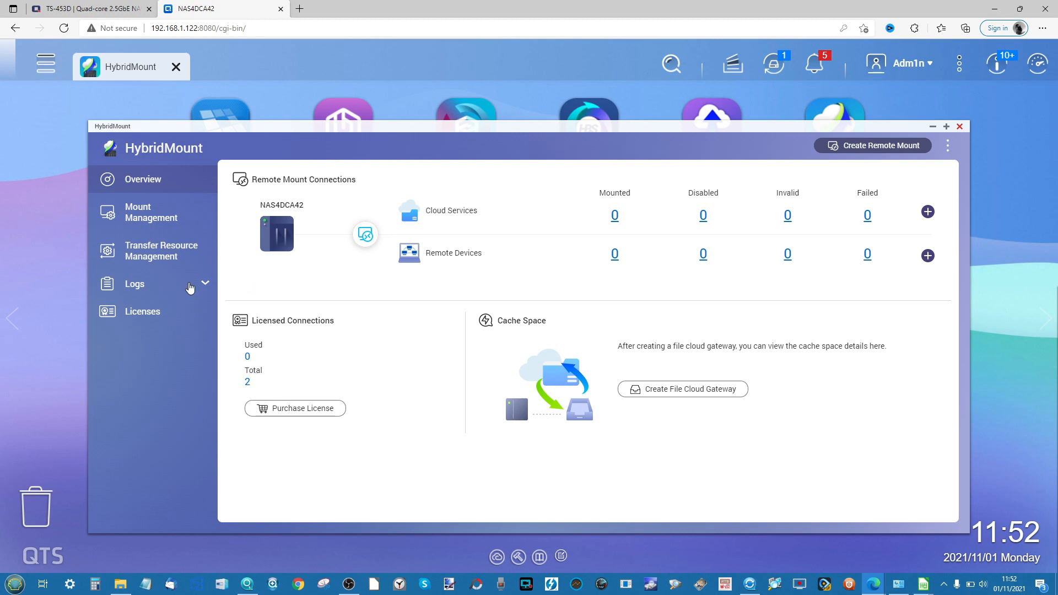
Open File Station to browse the NAS's shared folders.
click(45, 67)
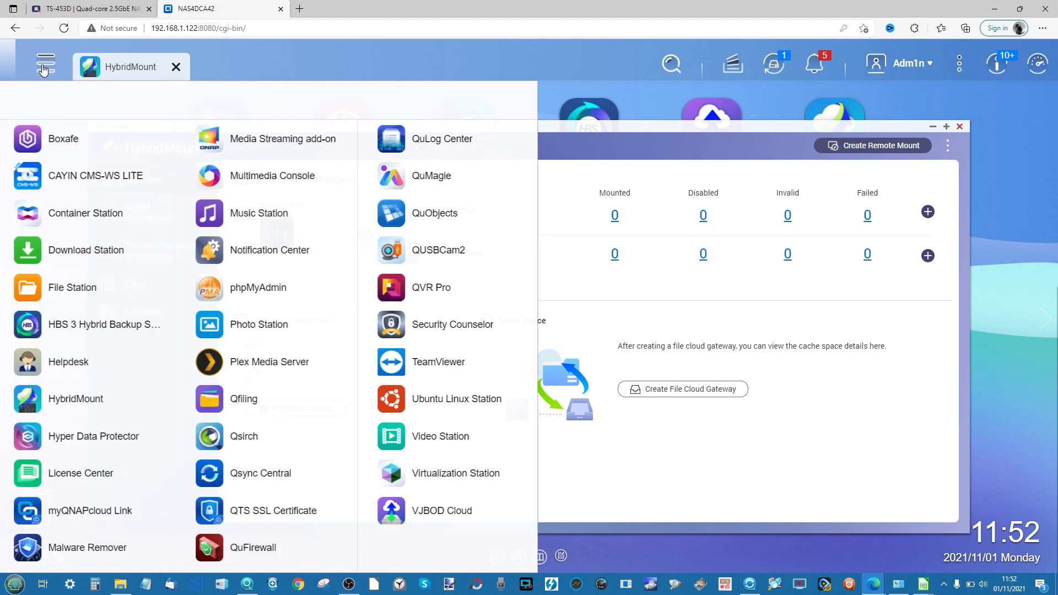
click(243, 284)
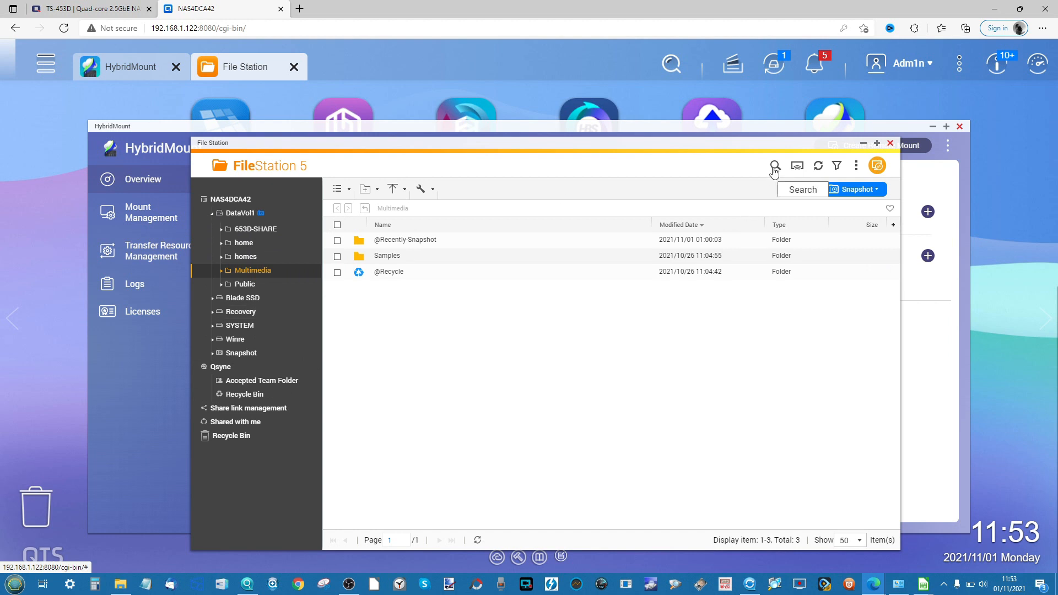
Start a File Cloud Gateway in HybridMount, choose Google Drive as the cloud service, and allow access with the listed Google account.
click(864, 144)
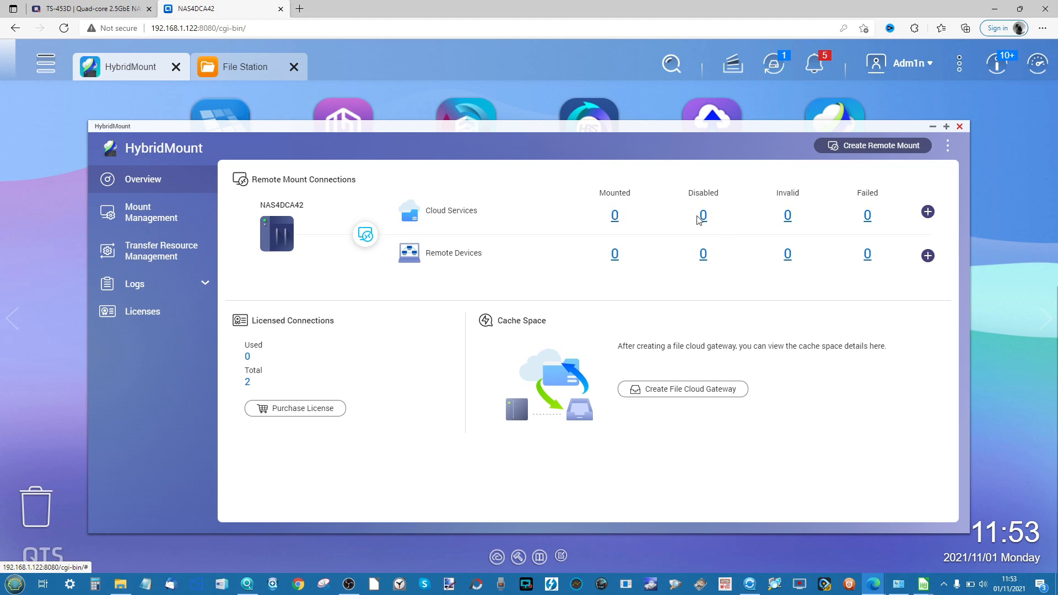
click(928, 213)
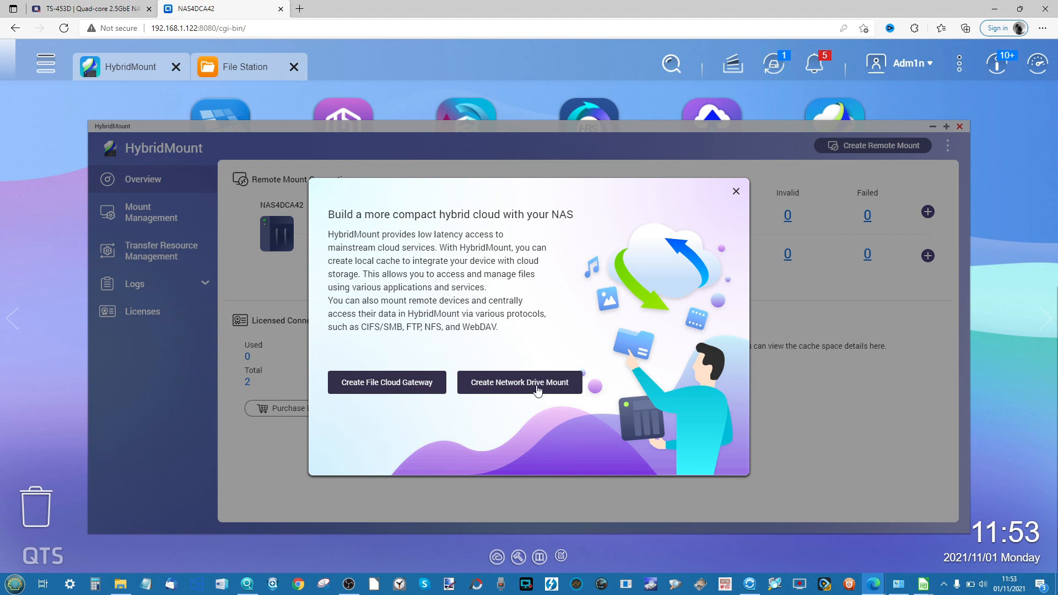
click(415, 384)
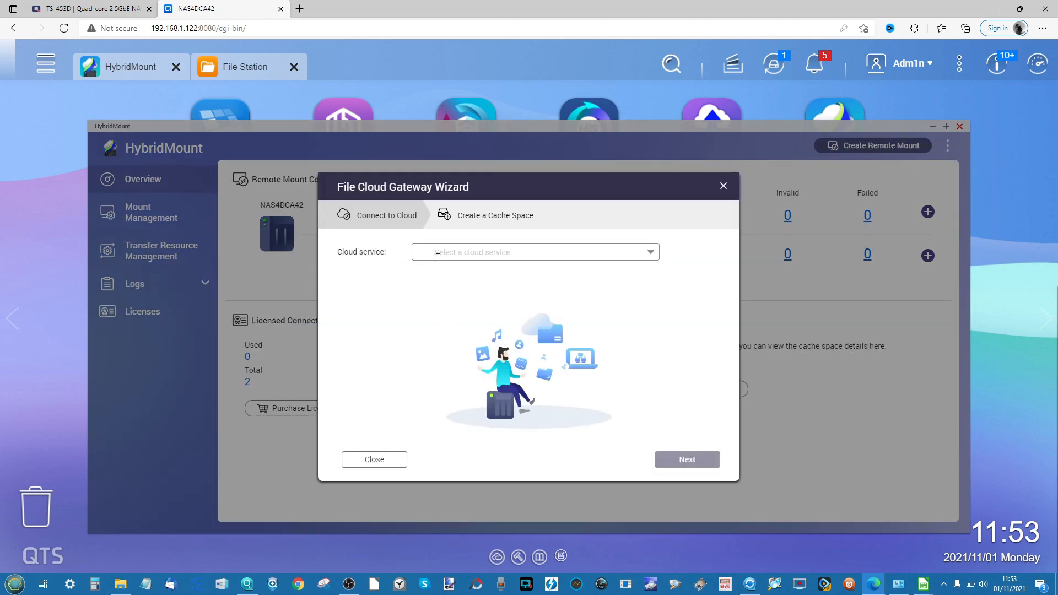
click(651, 256)
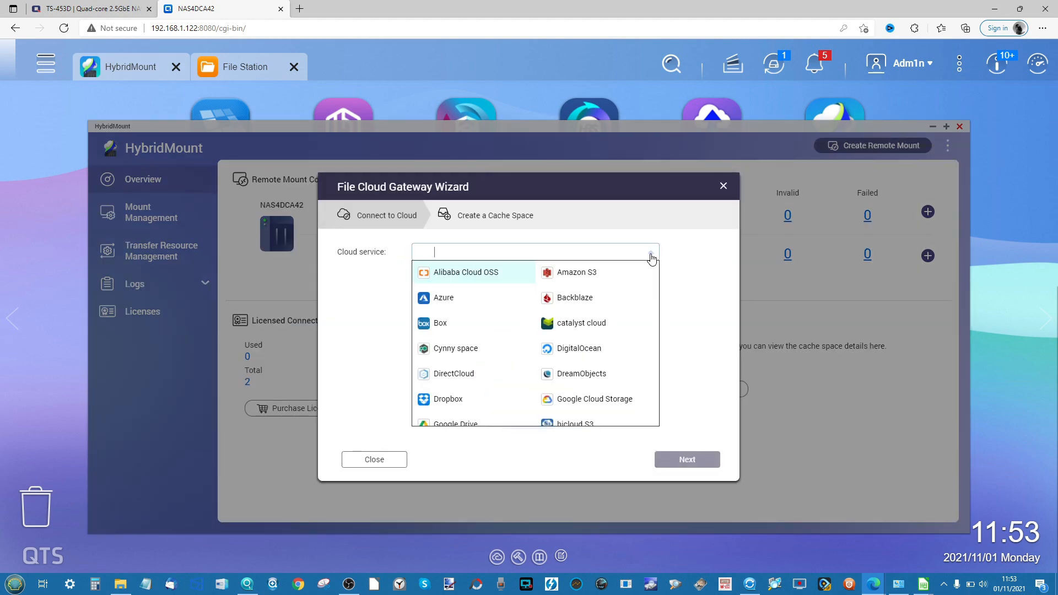
scroll(494, 330, down, 3)
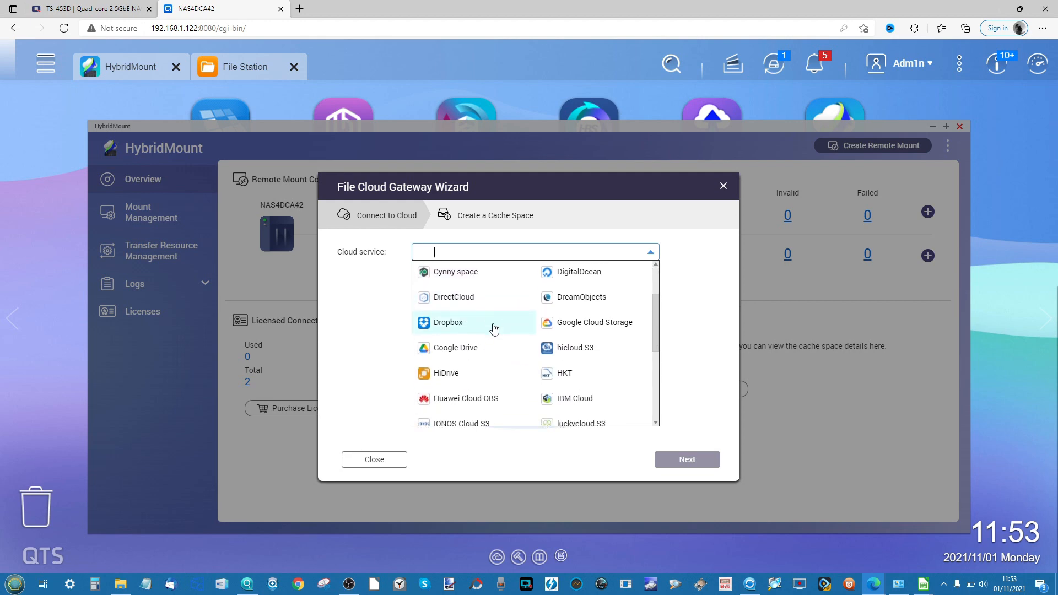
click(462, 357)
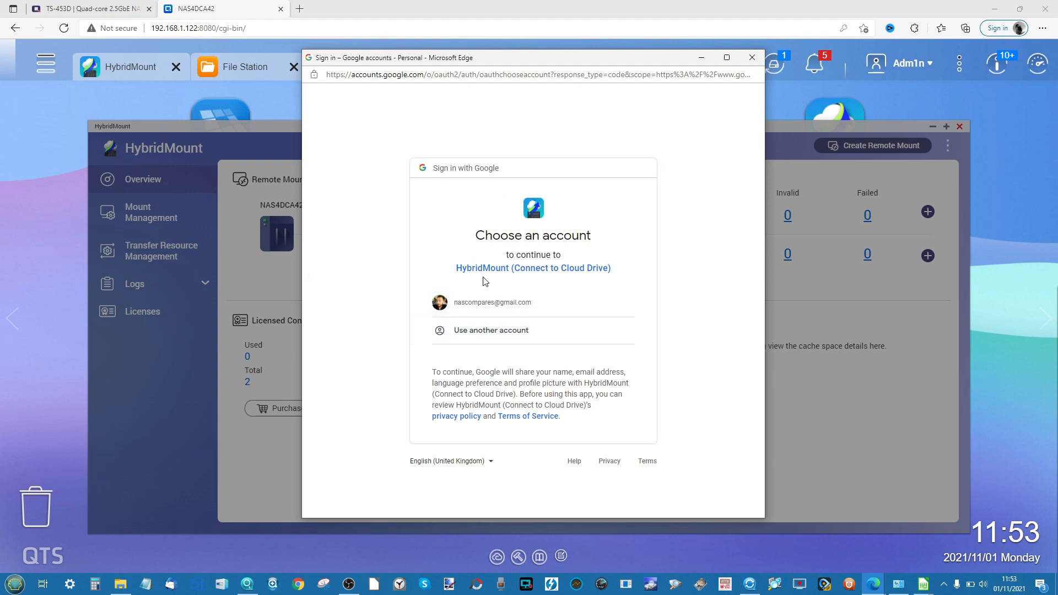
click(546, 309)
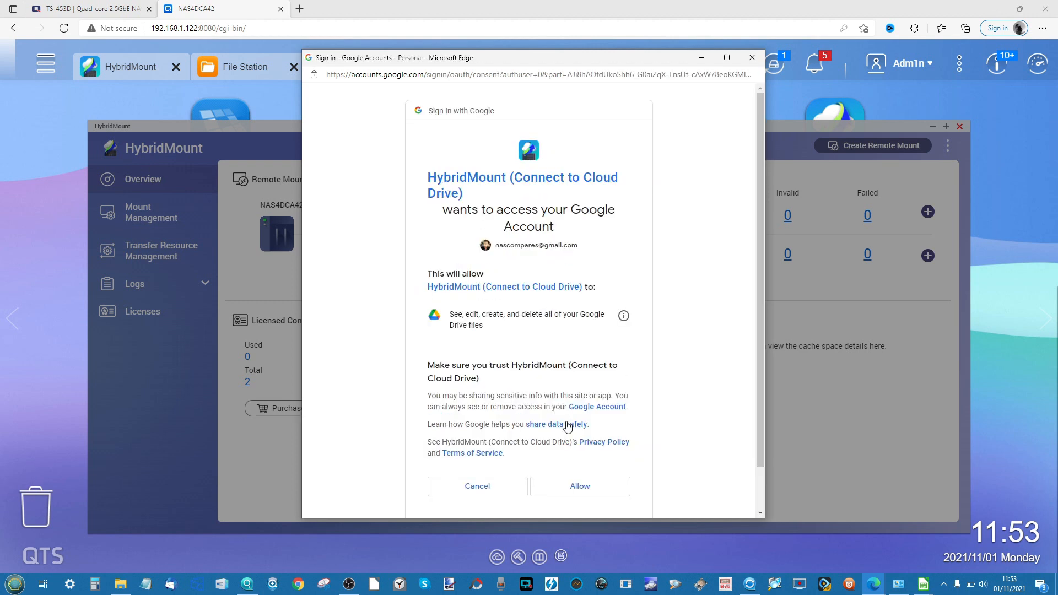
click(571, 485)
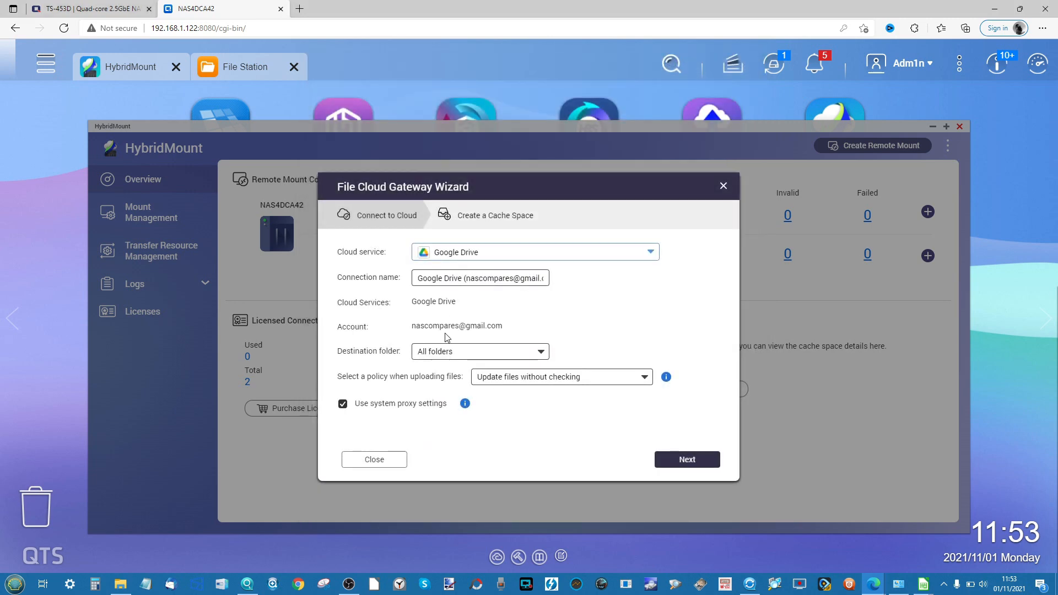
Set the Google Drive destination folder to All folders and continue to the cache space settings.
click(439, 355)
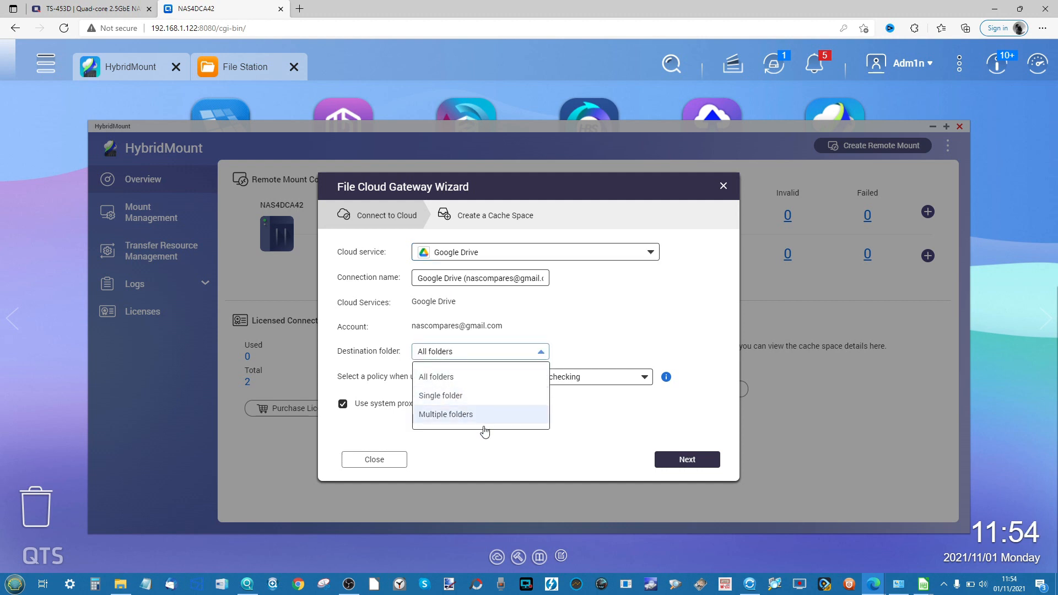
click(470, 380)
click(609, 323)
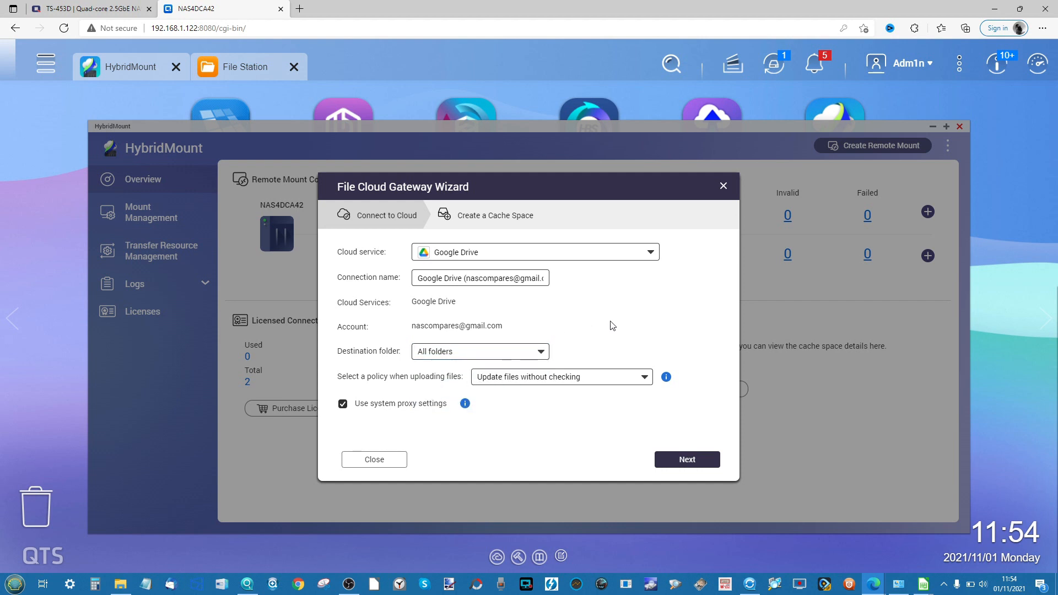
click(709, 466)
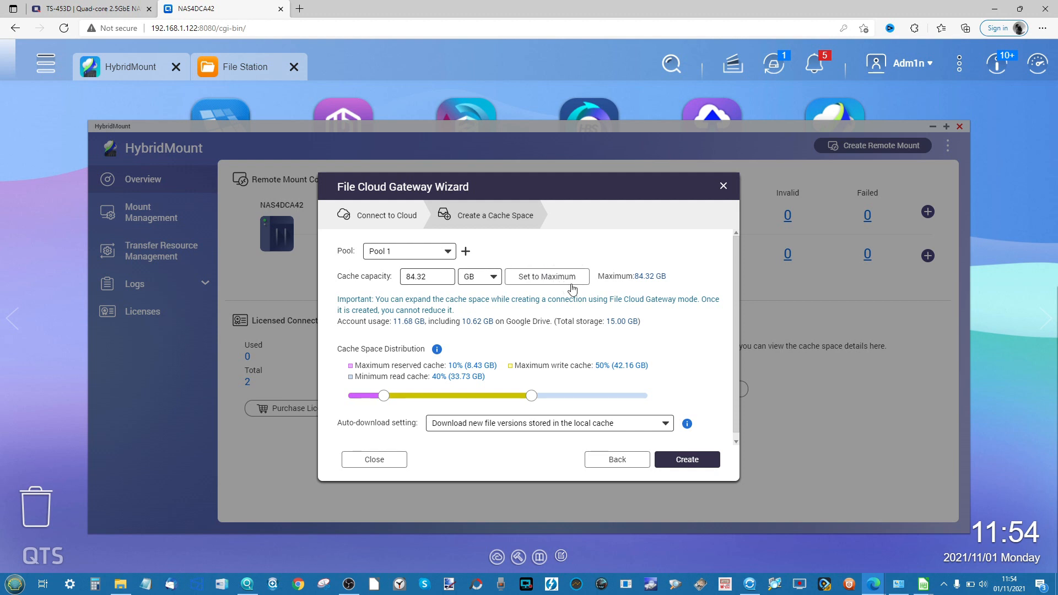
Check the pool choices for the cache space, then look over the Storage & Snapshots overview and return to the wizard.
click(448, 254)
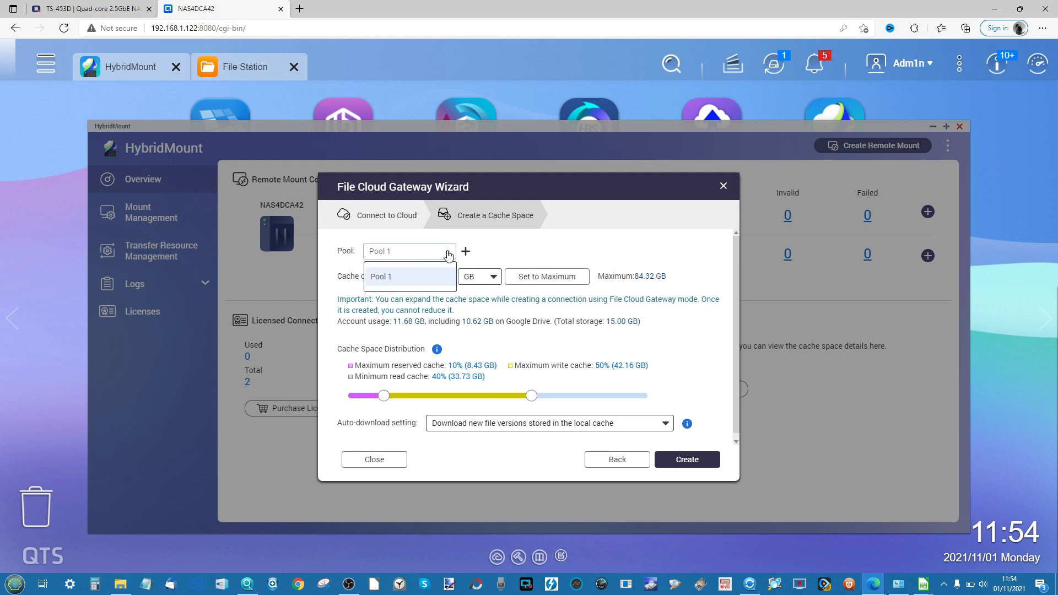
click(540, 346)
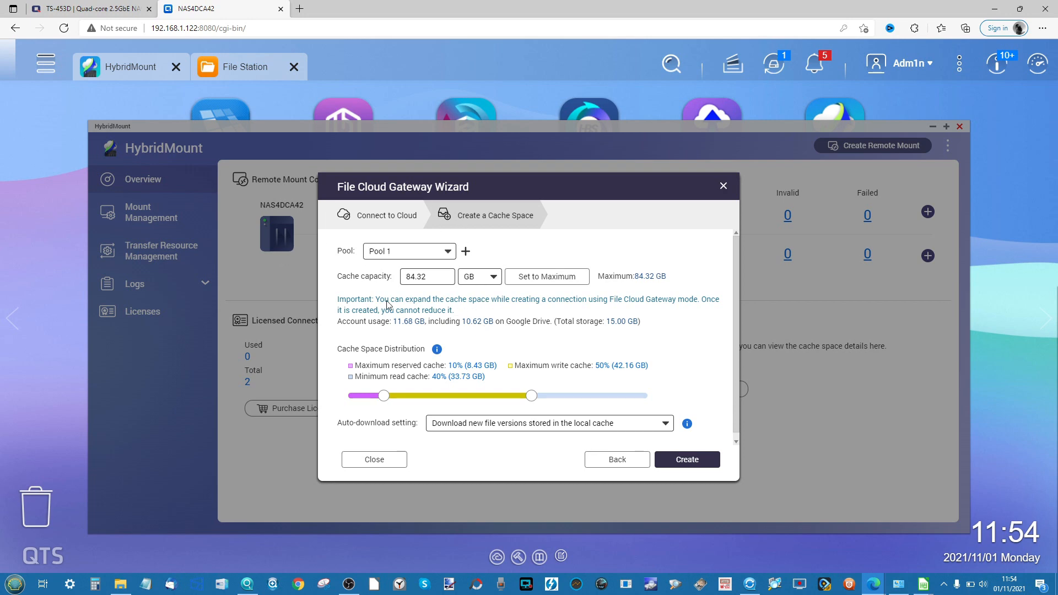
click(49, 66)
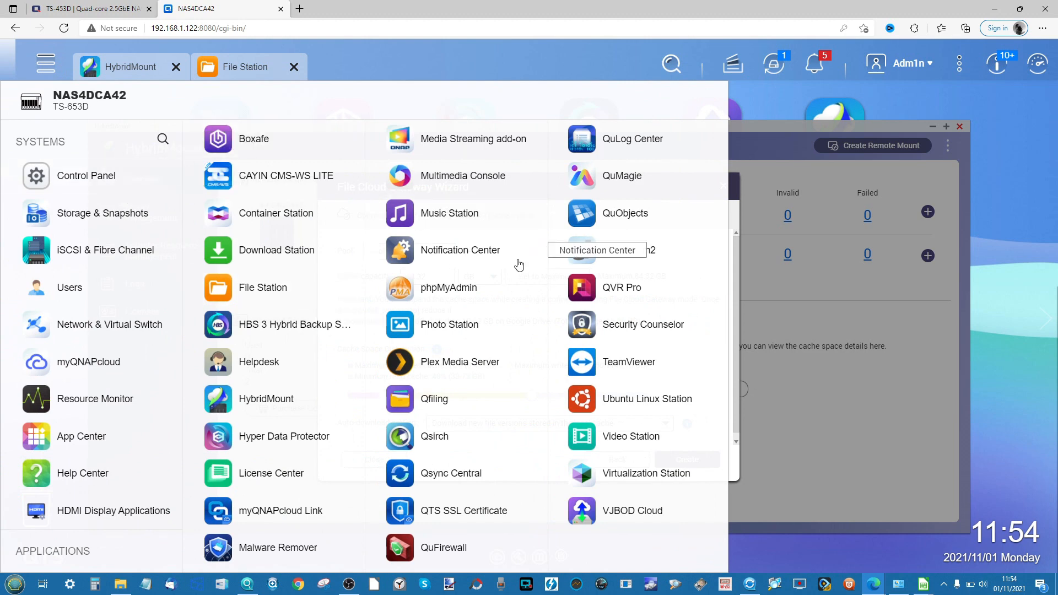
click(138, 216)
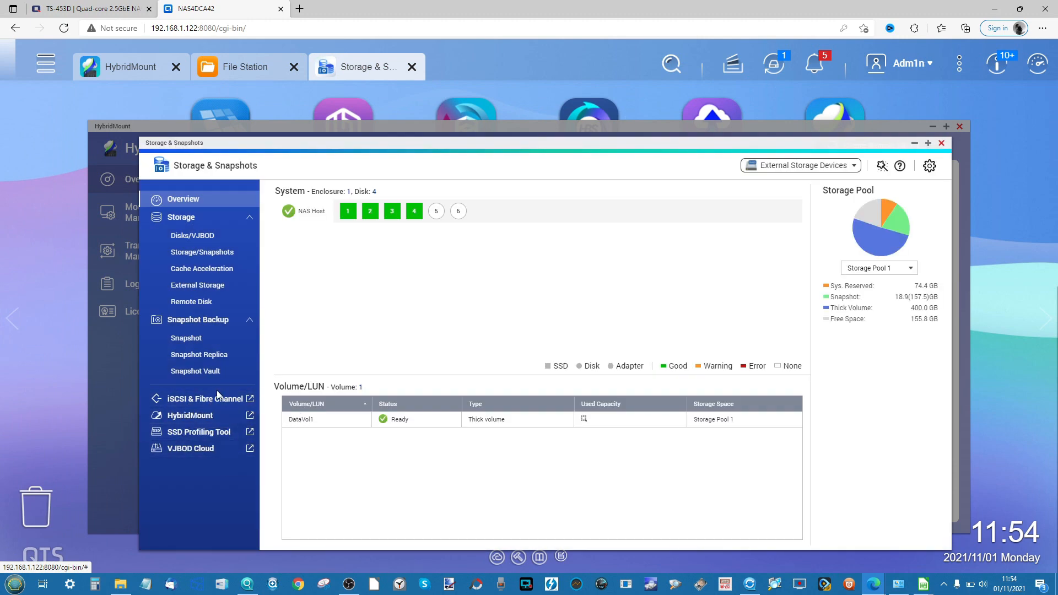
click(914, 143)
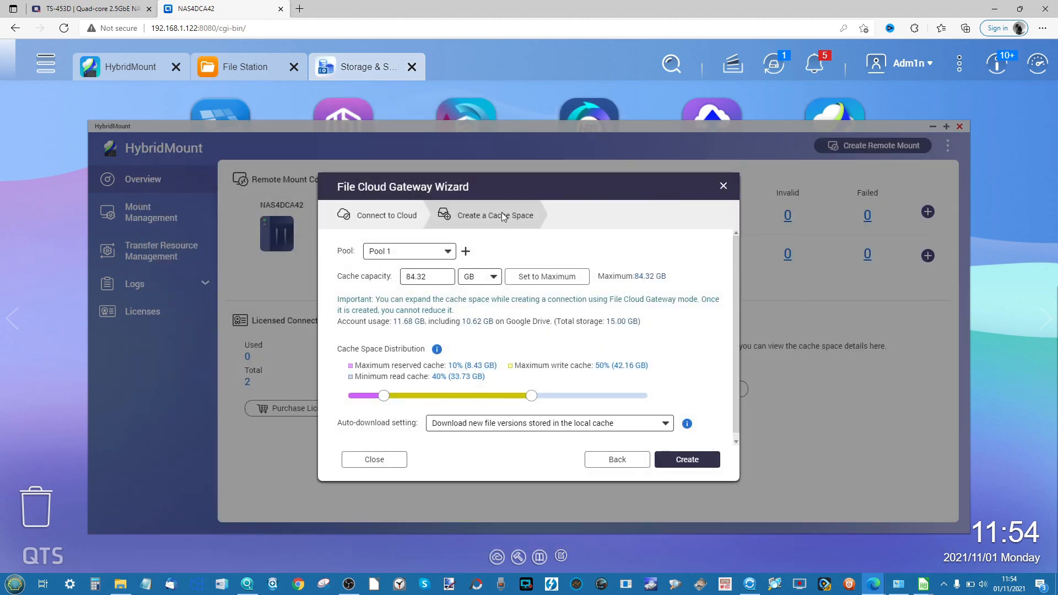
Create the Google Drive gateway with an 84.32 GB cache on Pool 1 and close the wizard.
scroll(529, 312, down, 1)
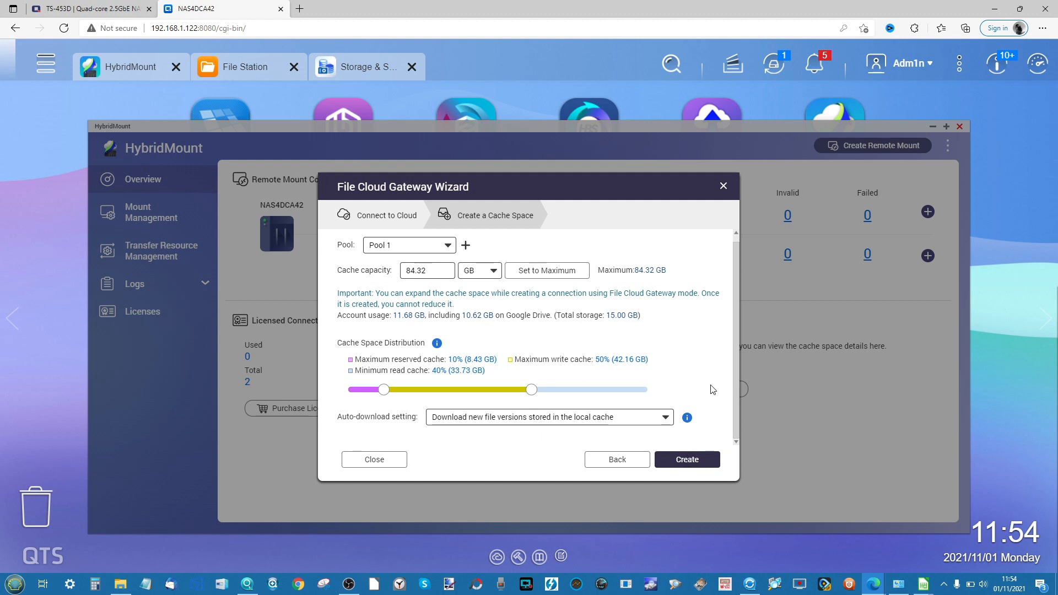
click(689, 459)
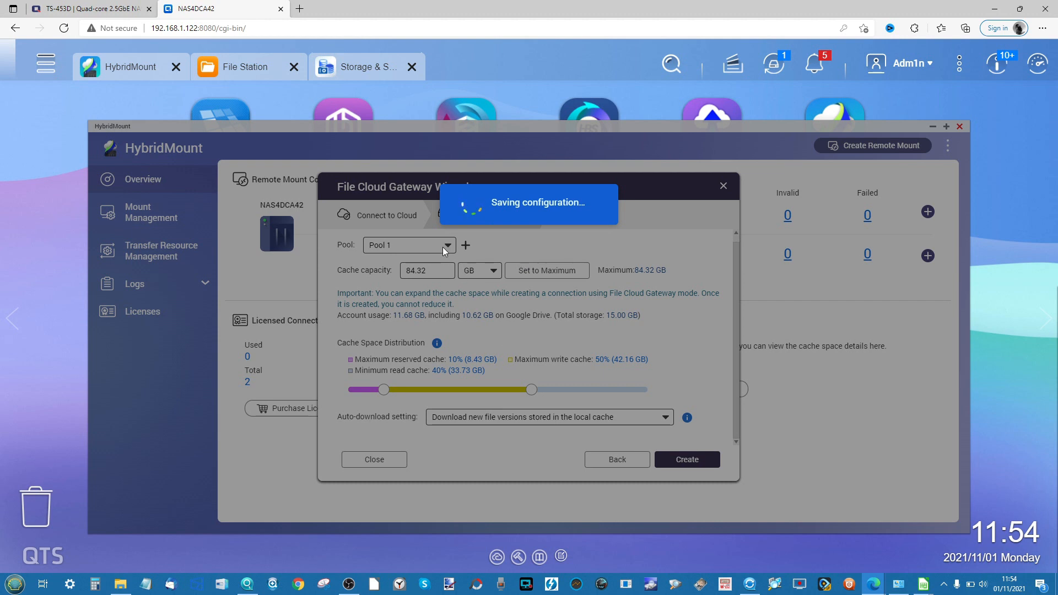
click(245, 67)
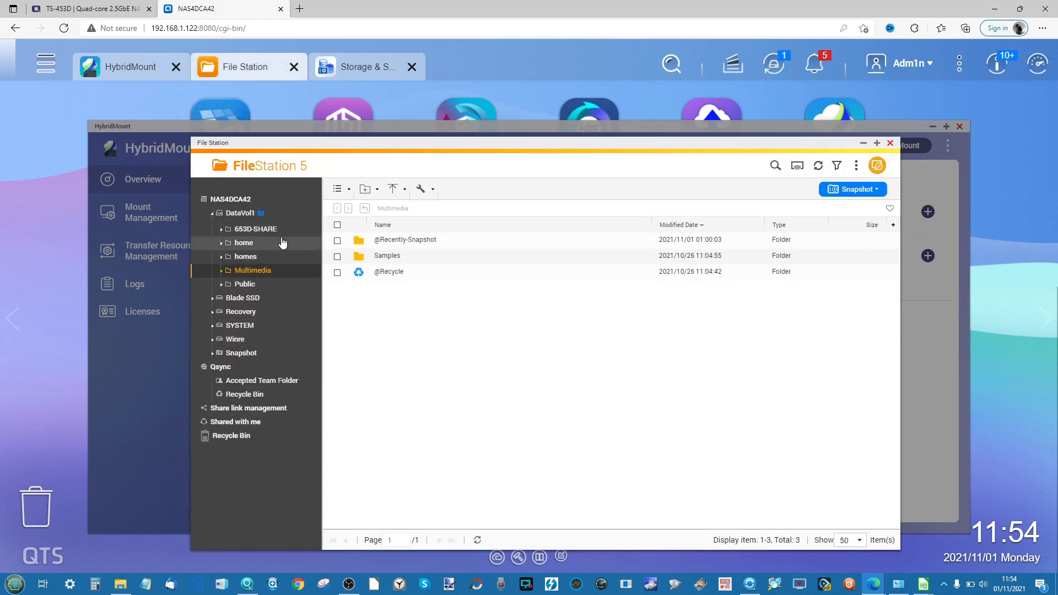
click(863, 143)
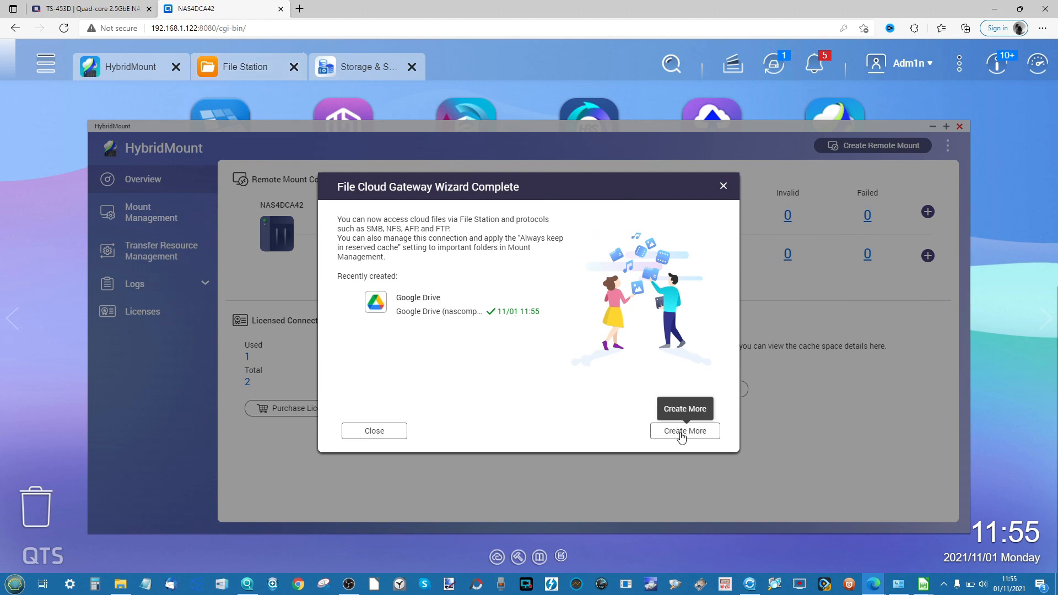
click(363, 432)
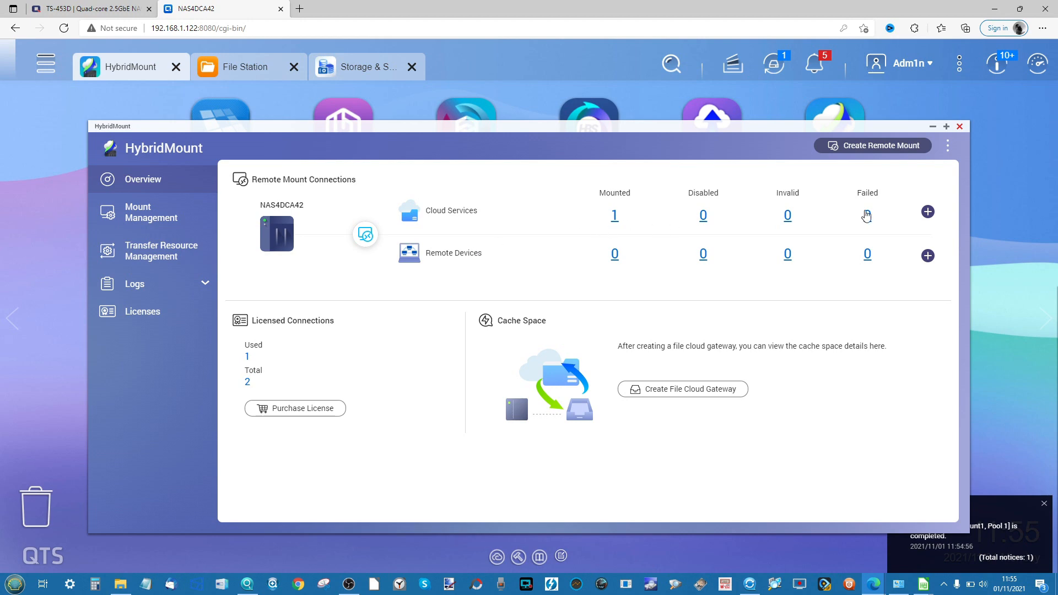
Start a network drive mount for remote devices, select the TVS-872X NAS, enter its account name and password, and connect.
click(928, 256)
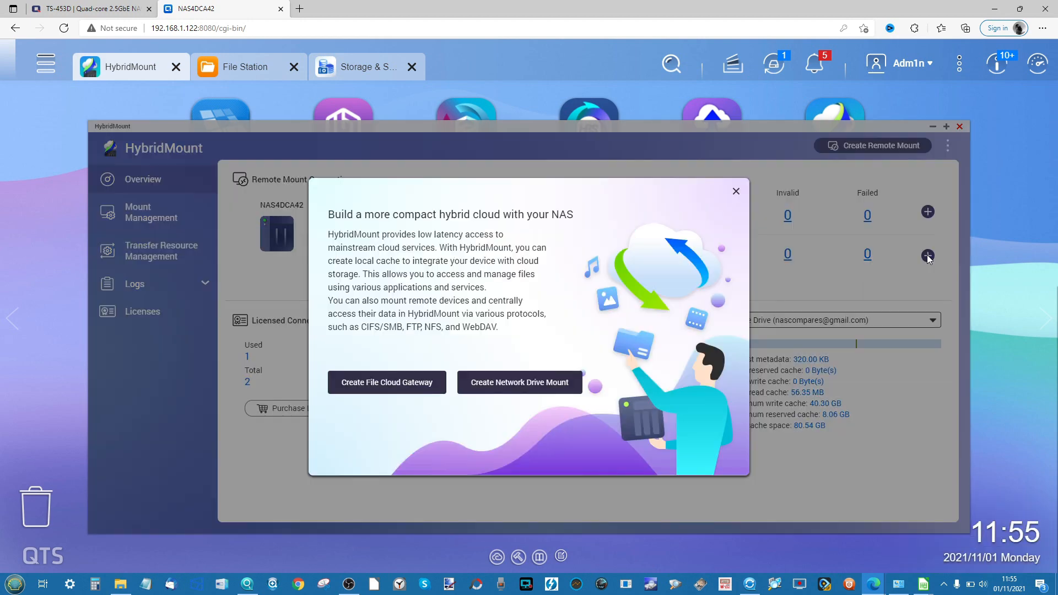
click(507, 384)
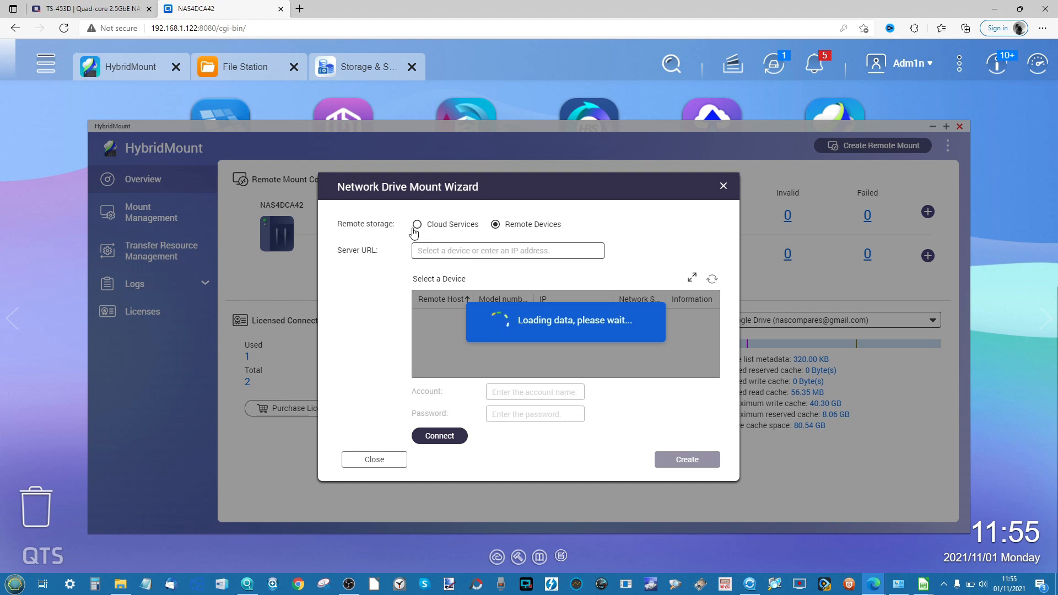
click(432, 250)
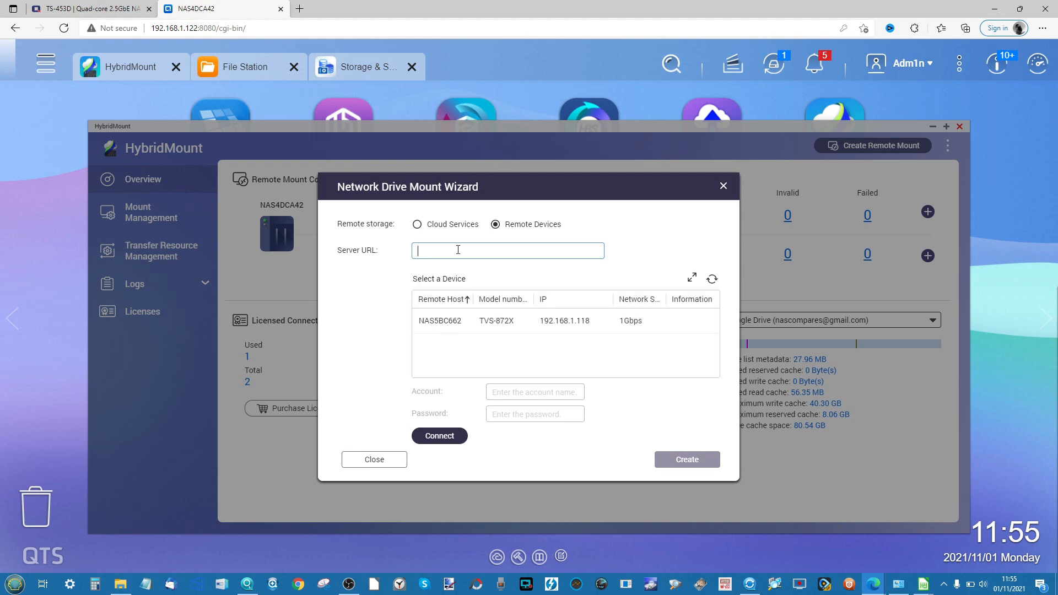
click(453, 321)
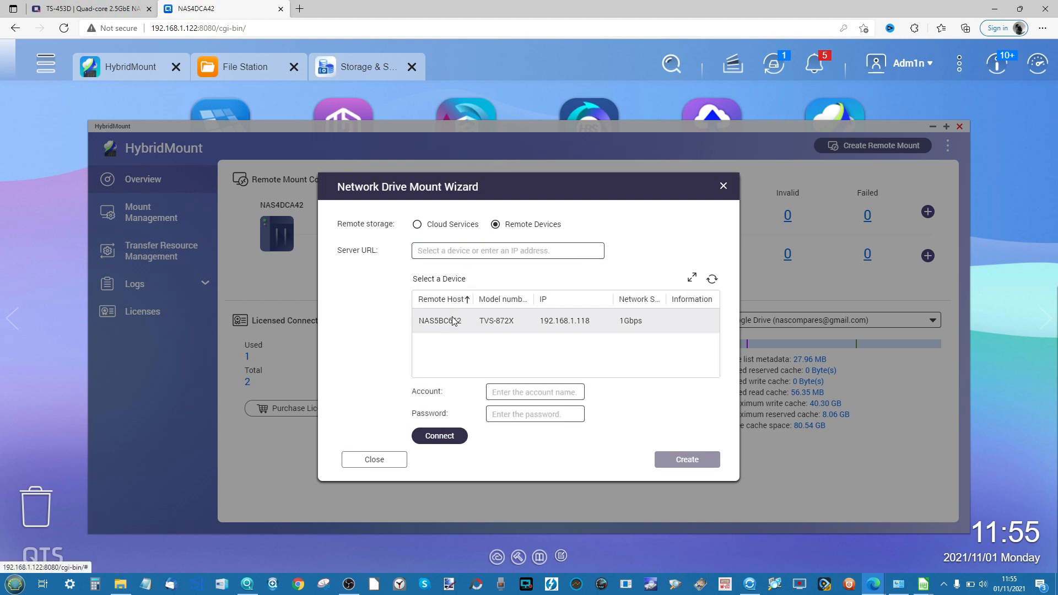
click(532, 398)
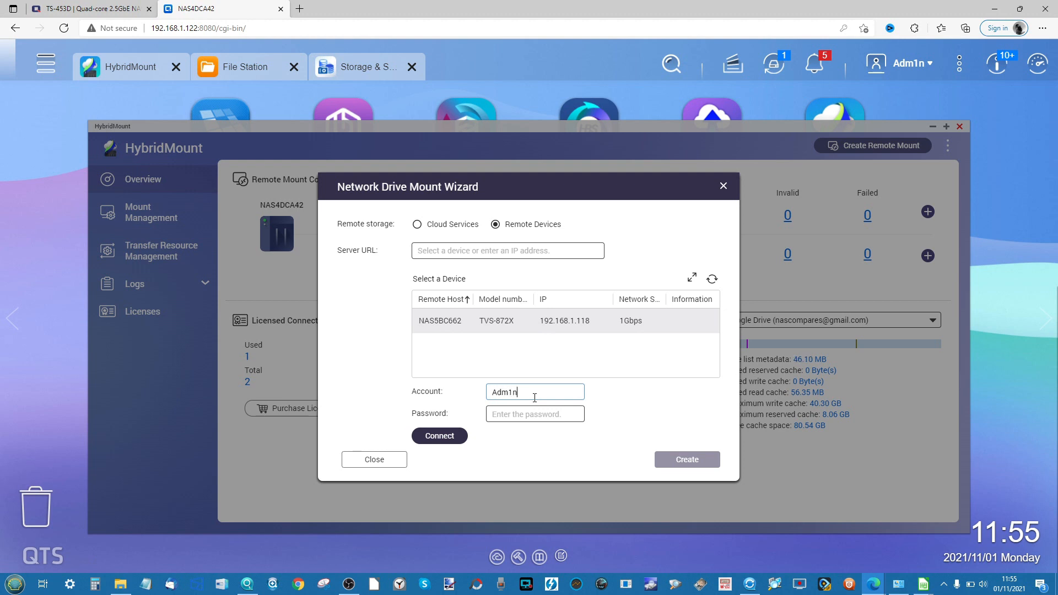
key(Tab)
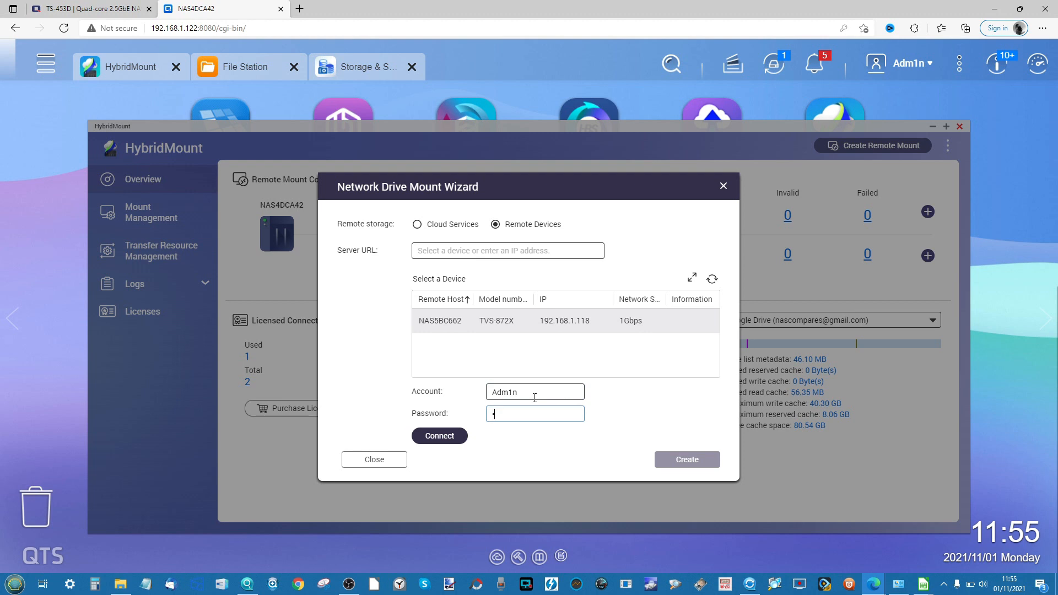
click(457, 439)
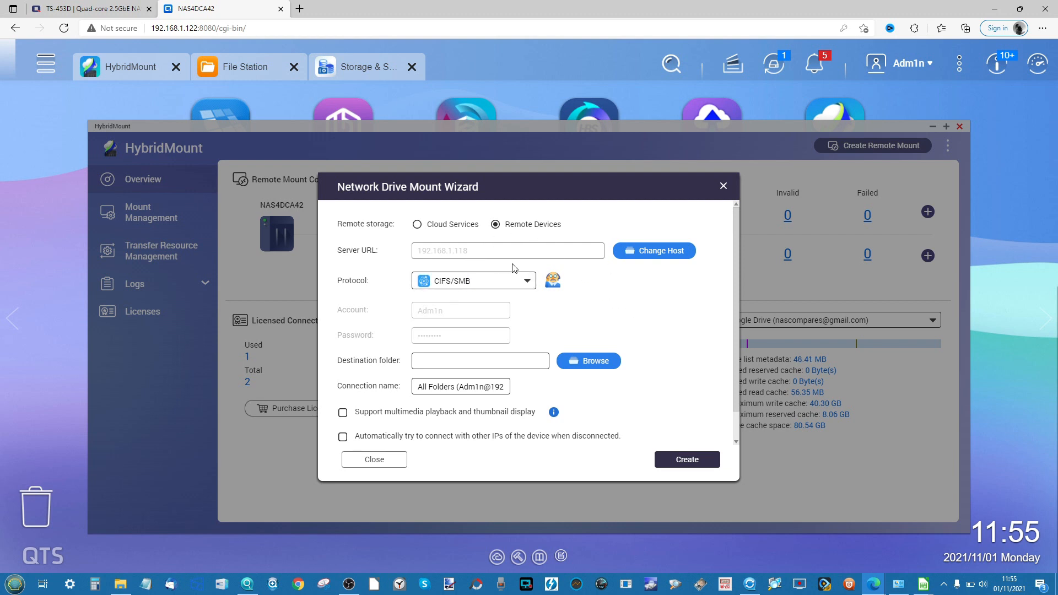
Choose the home folder as the destination, create the CIFS/SMB network drive mount, and close the wizard.
scroll(488, 309, down, 1)
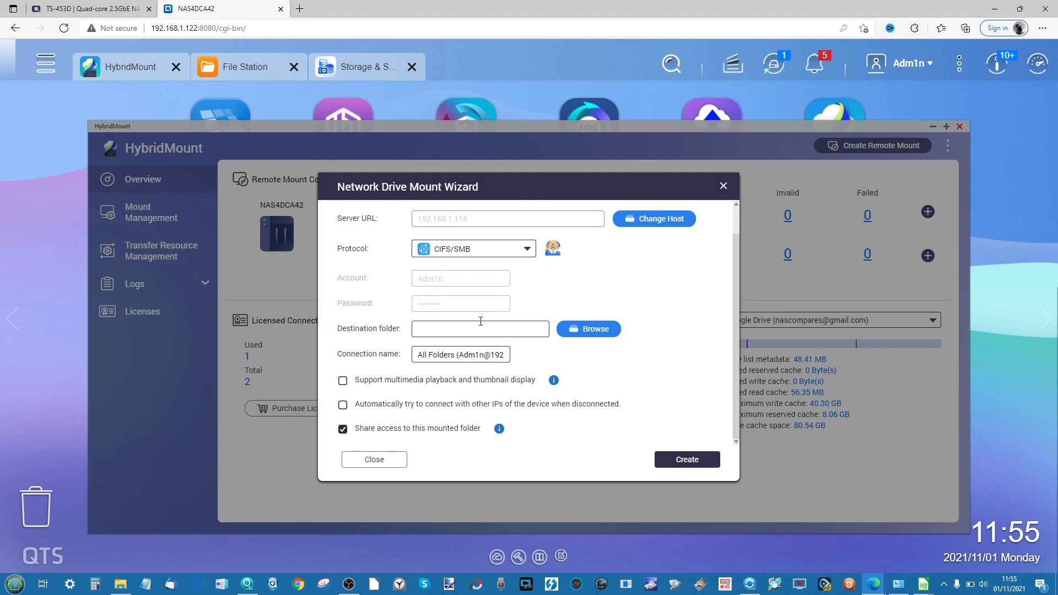
click(582, 329)
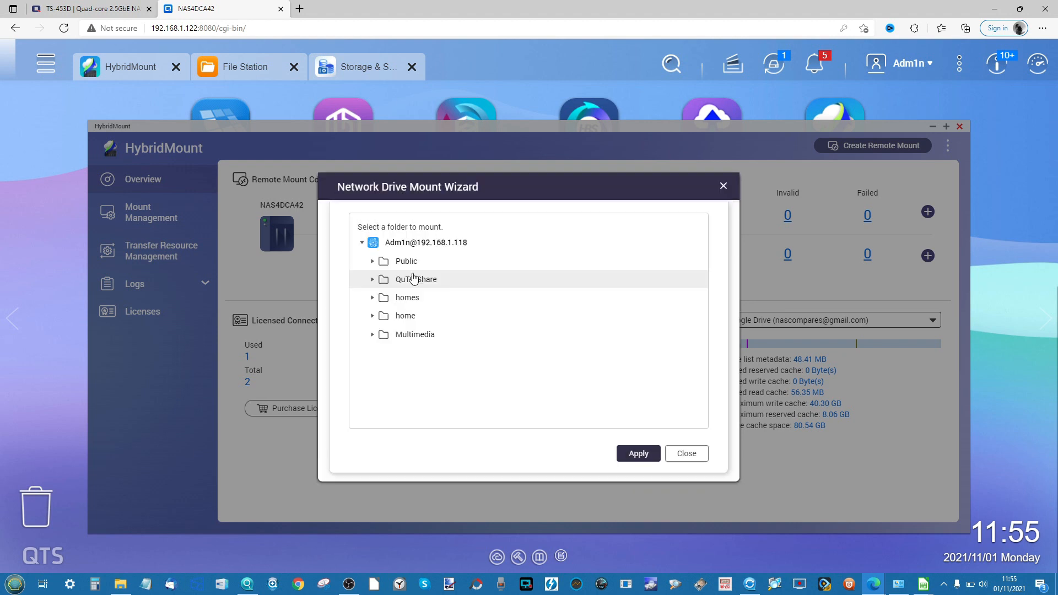
click(390, 318)
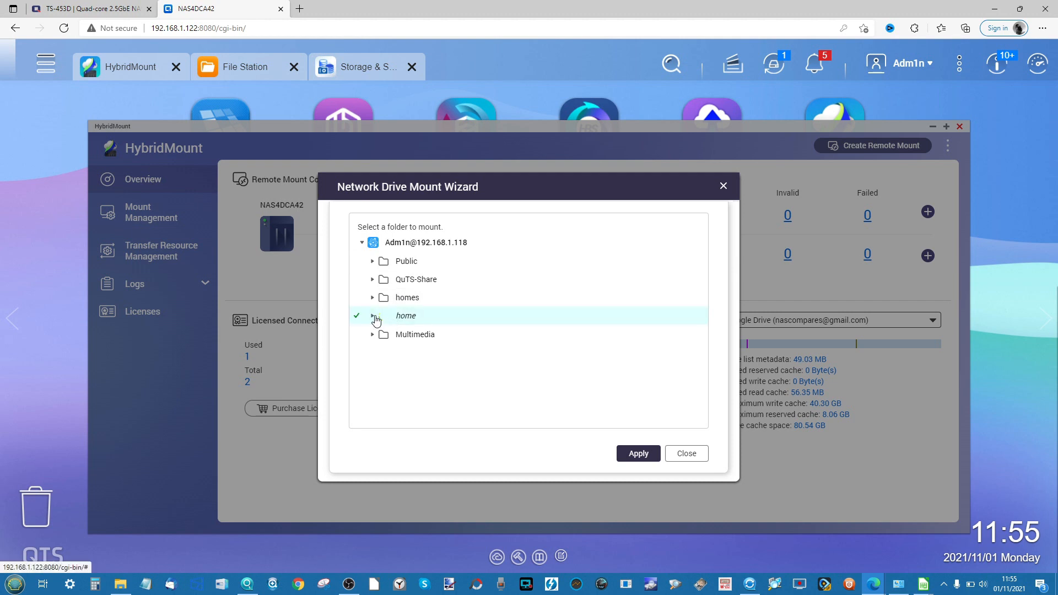
click(648, 454)
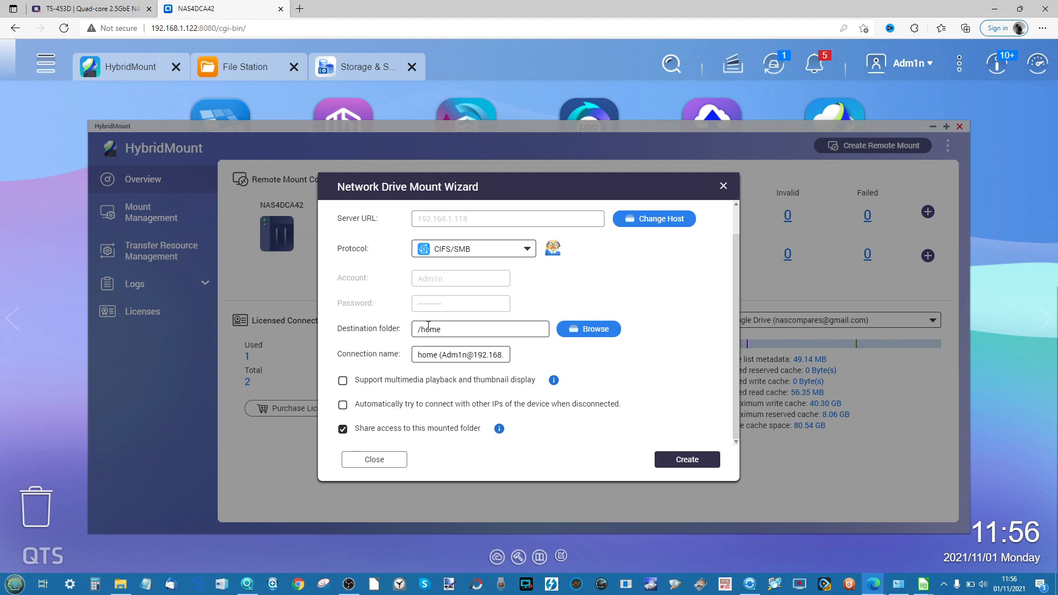
click(703, 462)
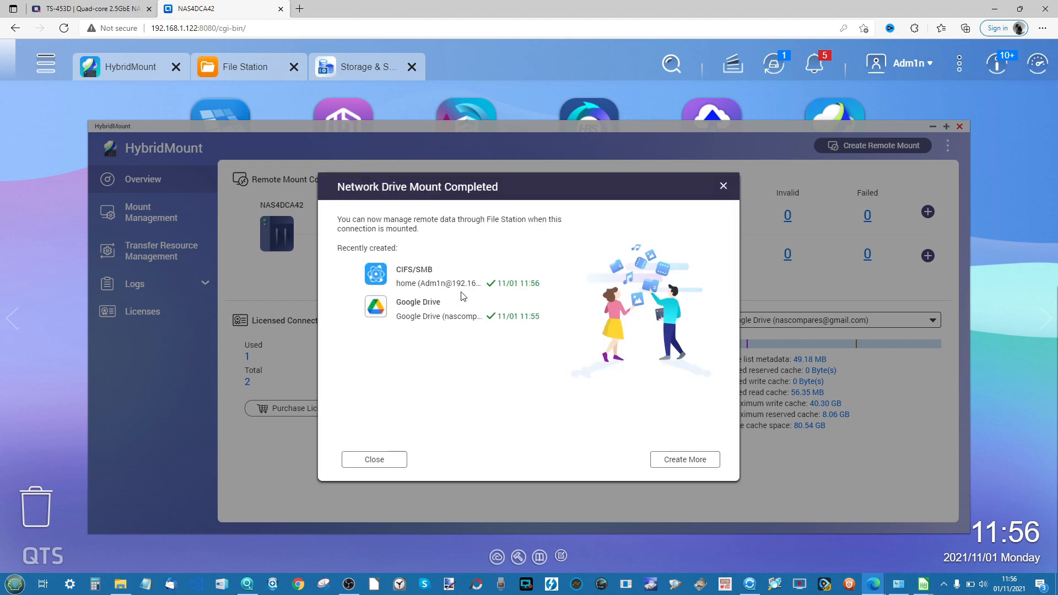
click(377, 458)
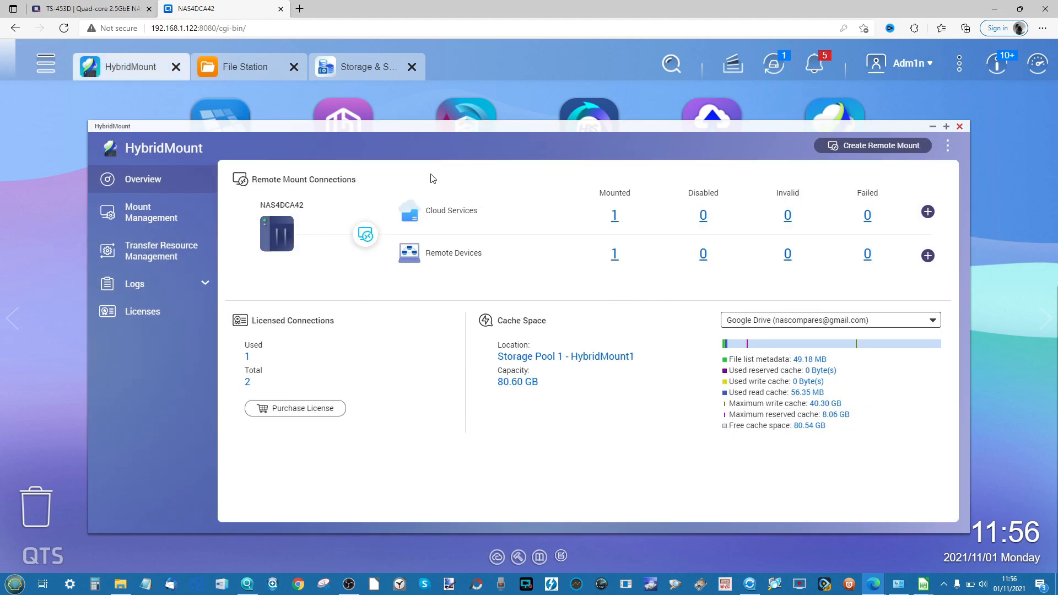
Close File Station and reopen it so that its folder tree reloads with the mounted remote storage.
click(248, 67)
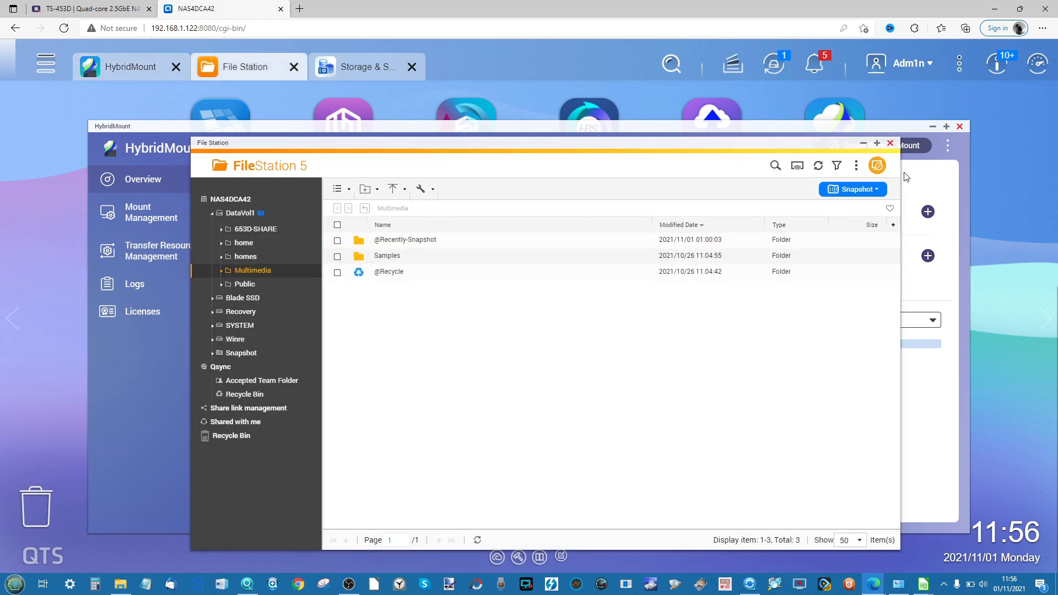
click(889, 145)
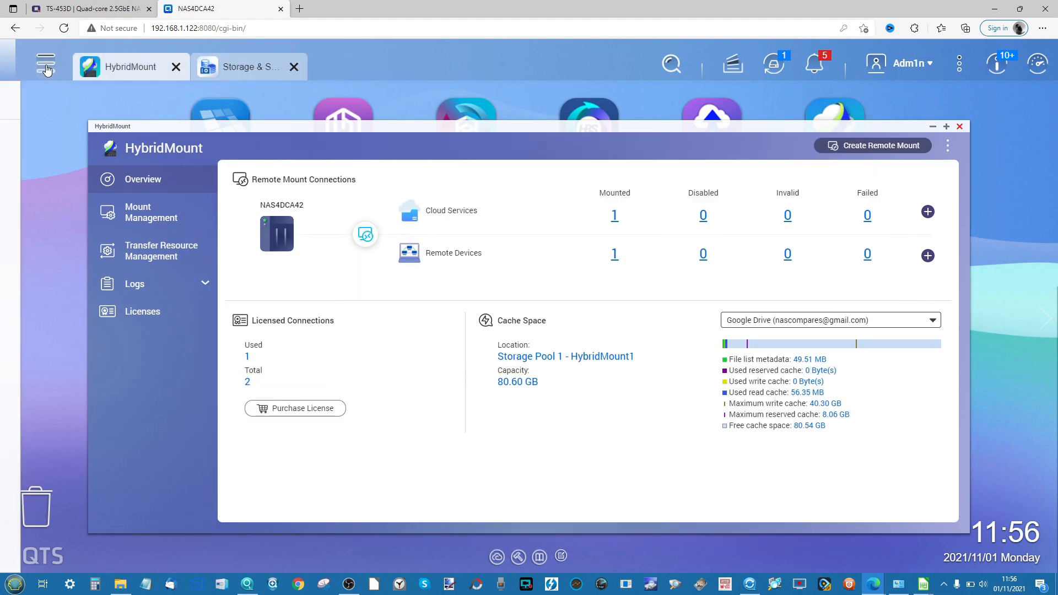
click(46, 63)
click(243, 289)
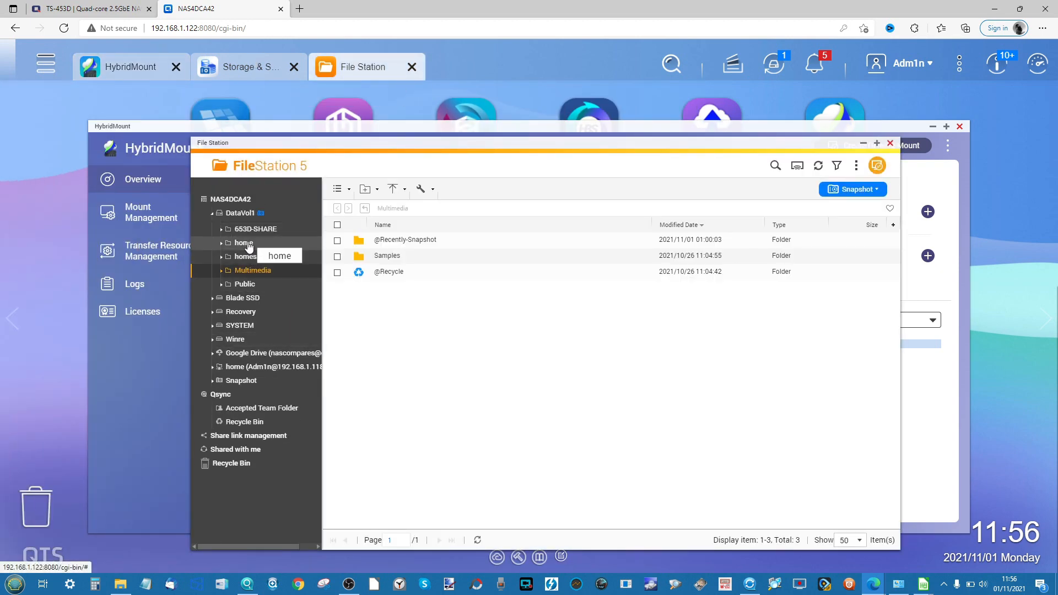
Browse the mounted Google Drive's My Drive folder and the remote home mount, and close File Station and HybridMount.
click(245, 357)
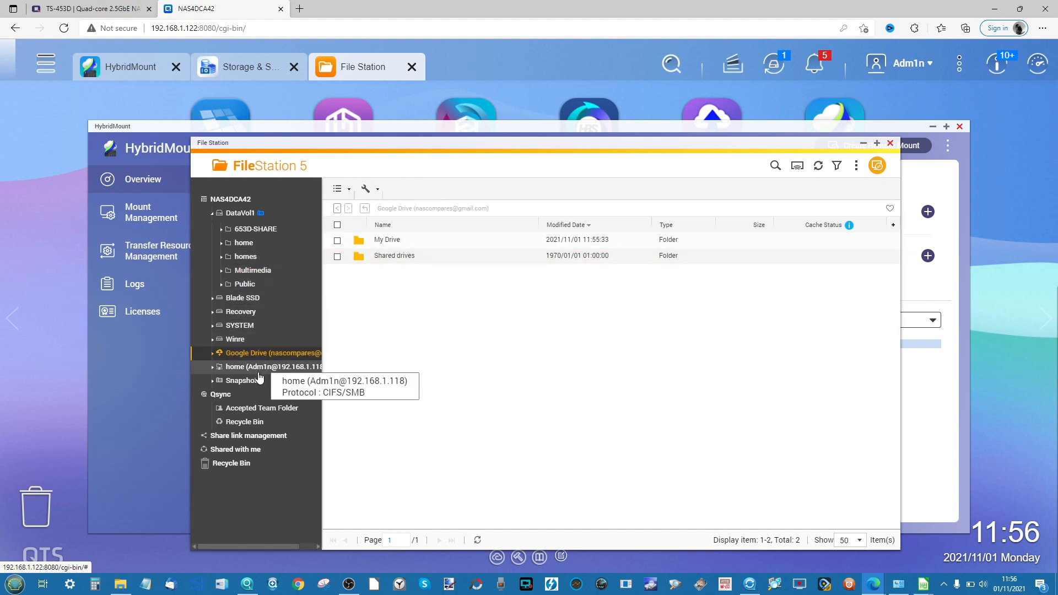
click(263, 368)
click(246, 355)
double_click(383, 244)
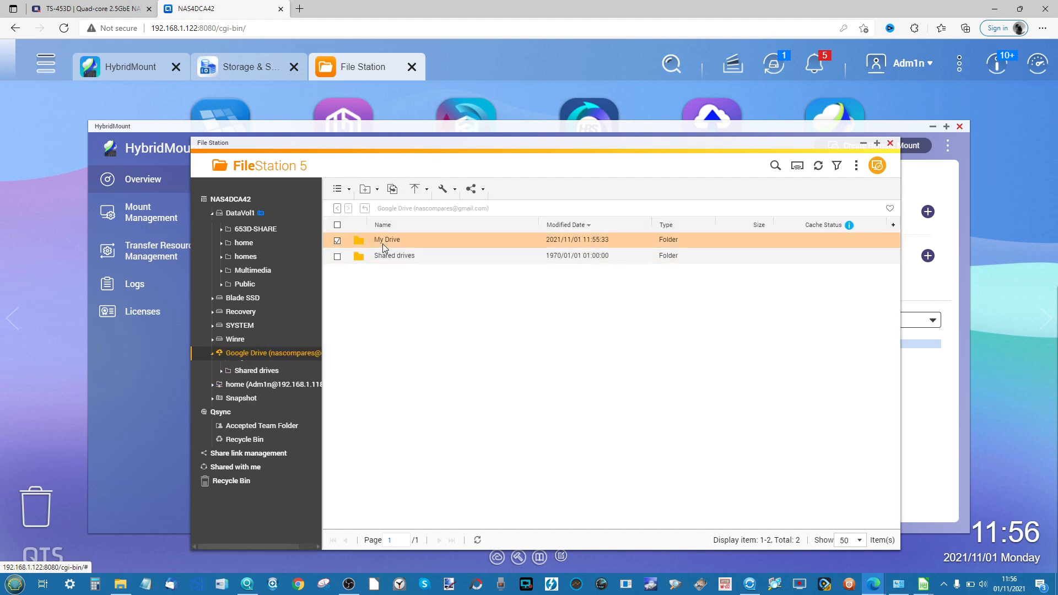
scroll(425, 342, down, 3)
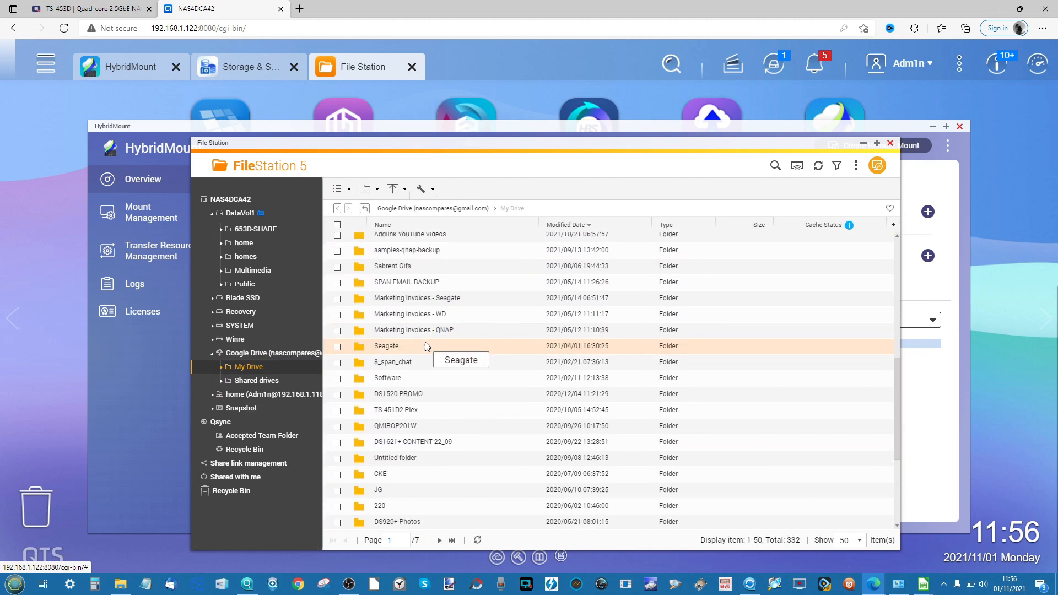
scroll(424, 342, down, 5)
scroll(425, 341, up, 6)
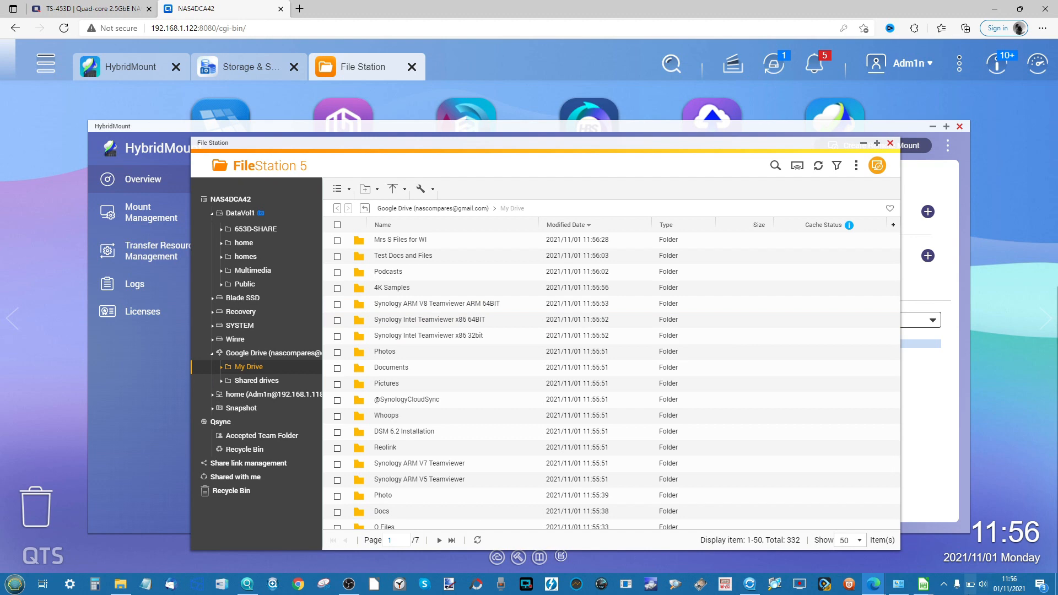
click(890, 143)
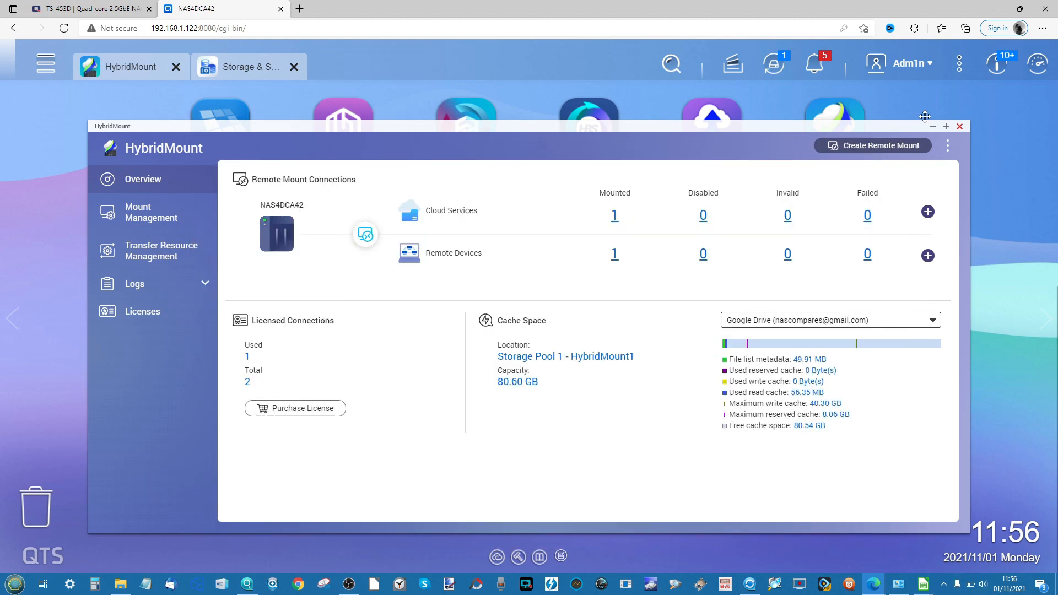
click(960, 126)
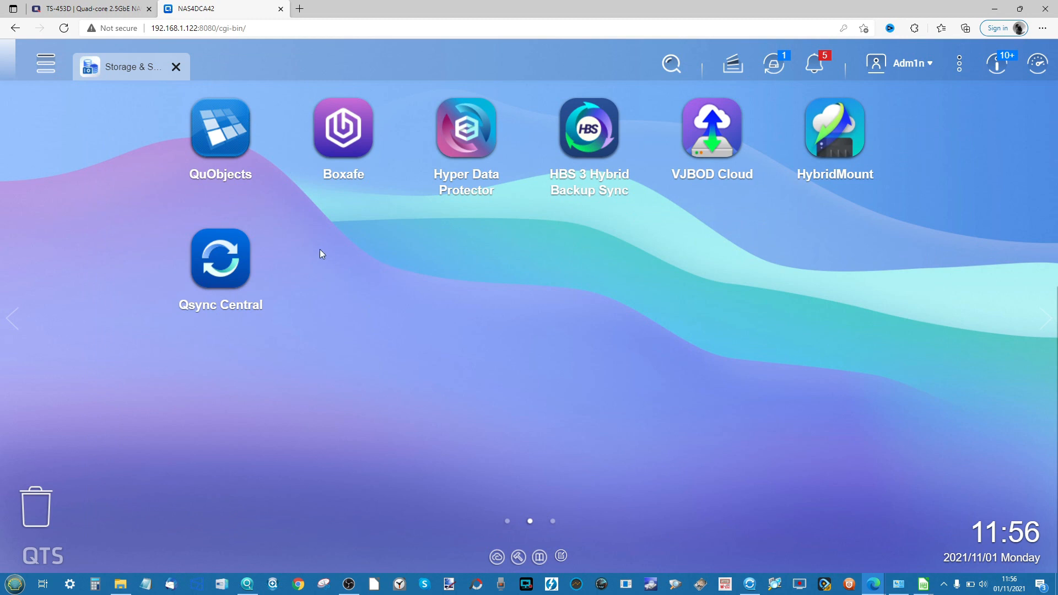
Open Qsync Central, dismiss its introduction, and look over the sync overview.
click(225, 265)
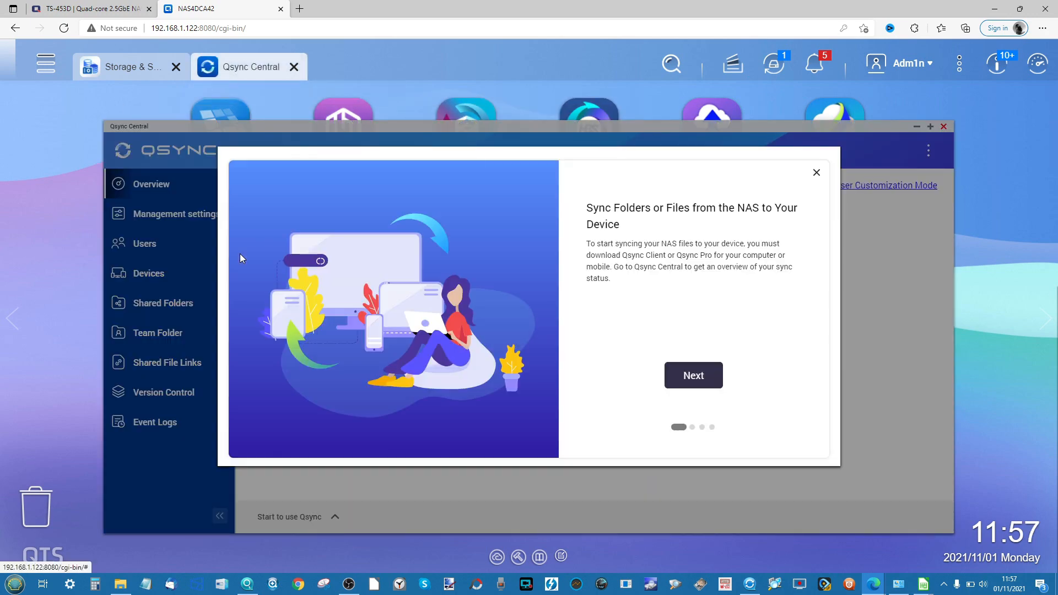
click(817, 171)
click(602, 346)
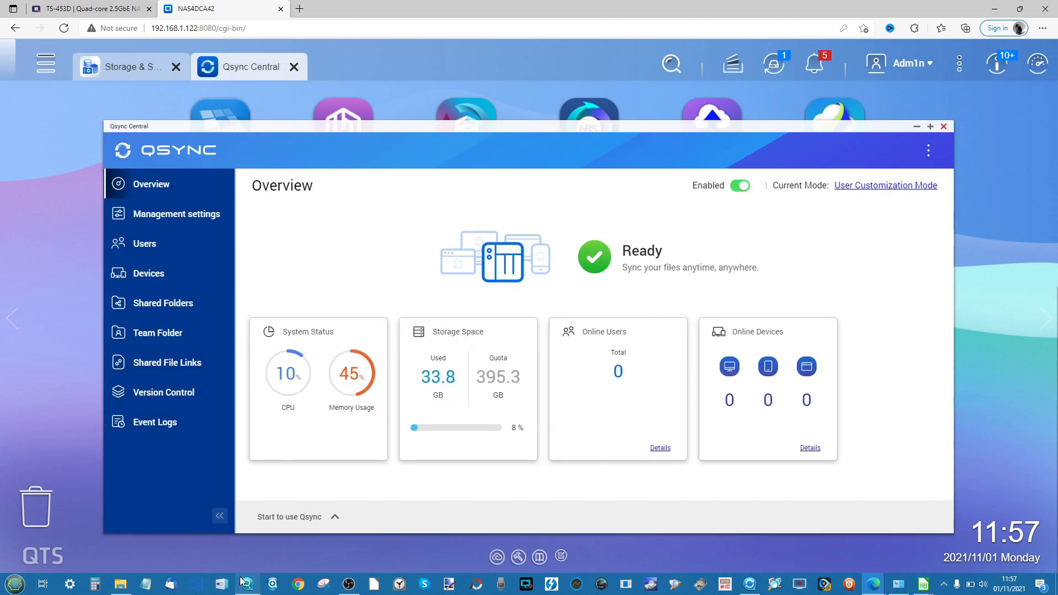
mouse_move(241, 580)
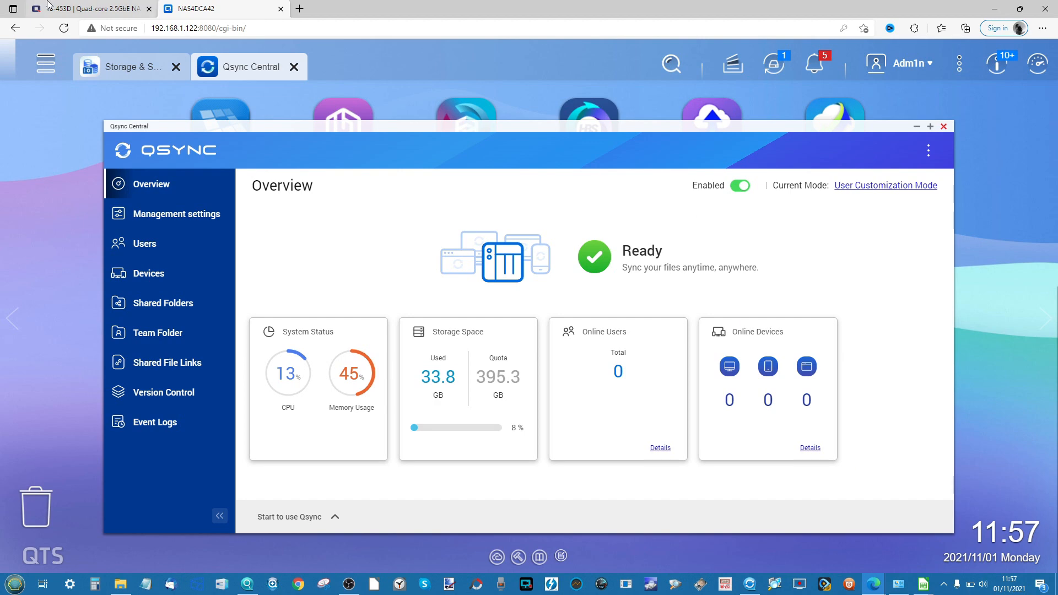
Look through the TS-453D utility downloads on the QNAP website for the Qsync client, and return to the NAS desktop.
click(77, 7)
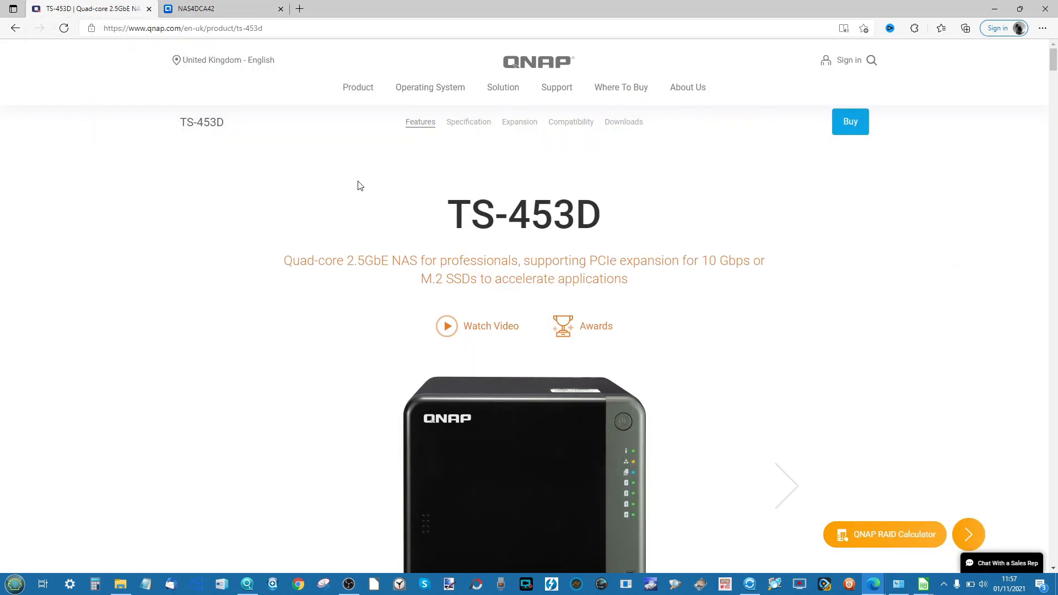
click(625, 123)
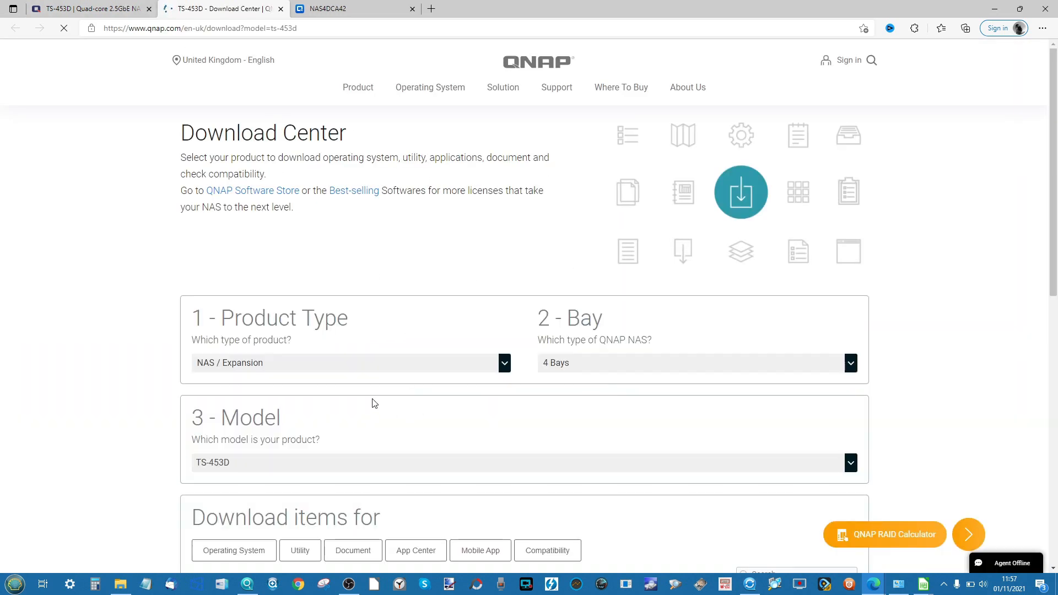
scroll(372, 402, down, 4)
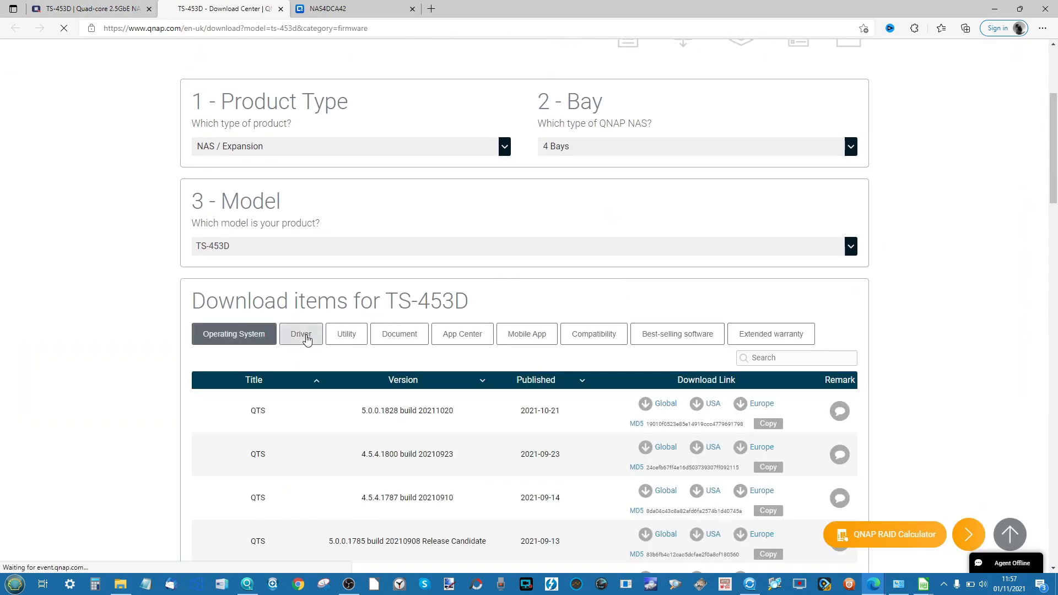
click(344, 334)
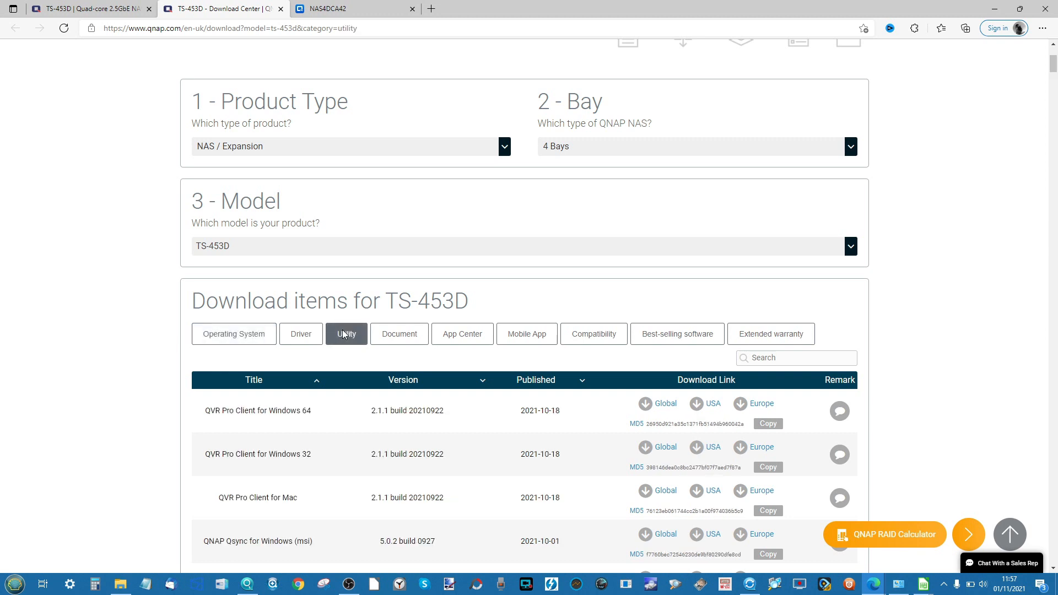
scroll(344, 335, down, 4)
scroll(344, 335, down, 1)
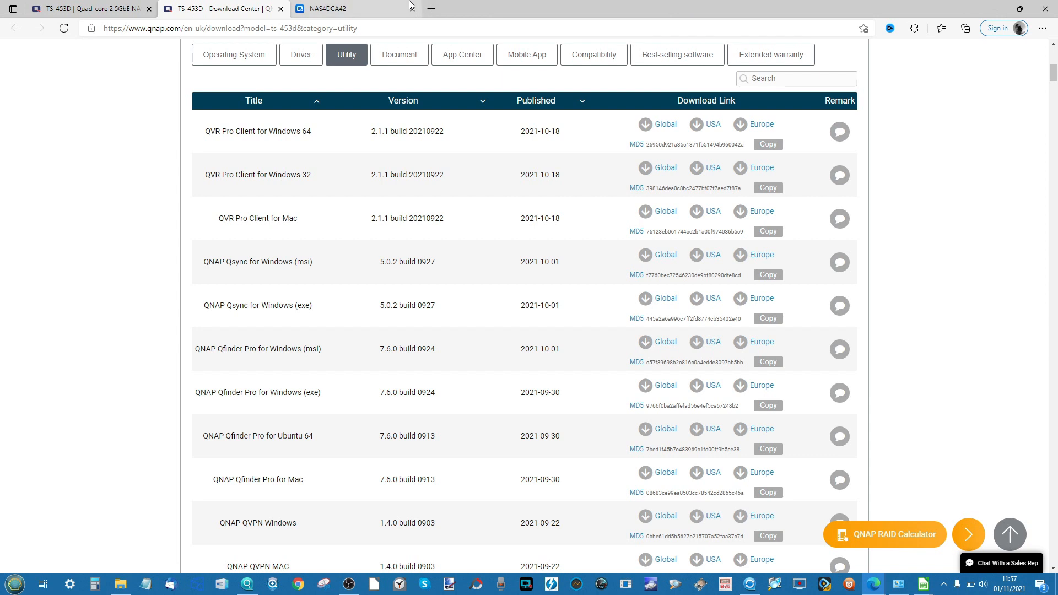
click(361, 8)
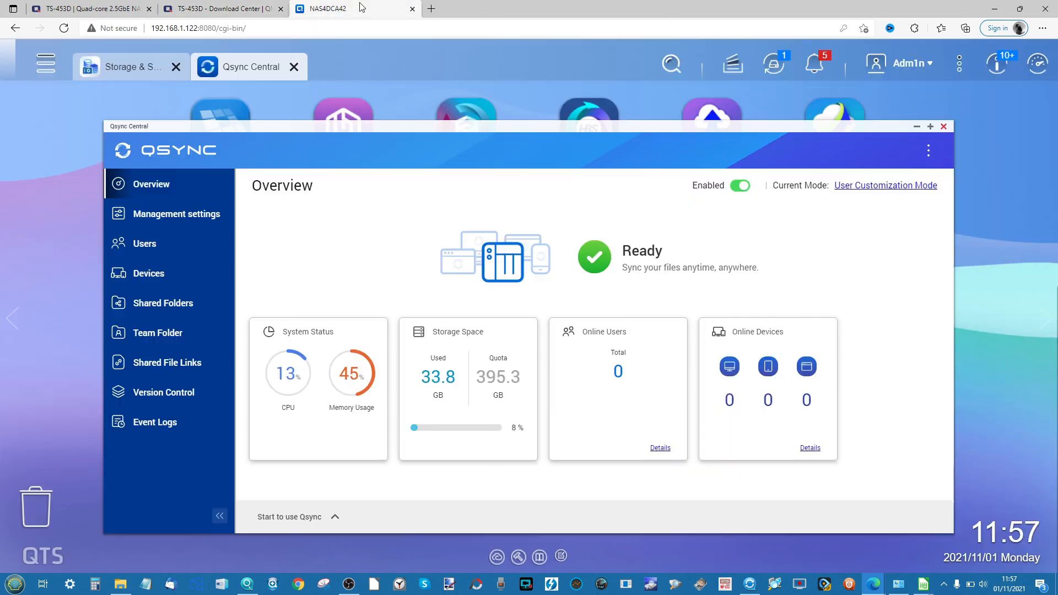
Open the Qsync desktop client running in the background and move its window aside.
click(944, 584)
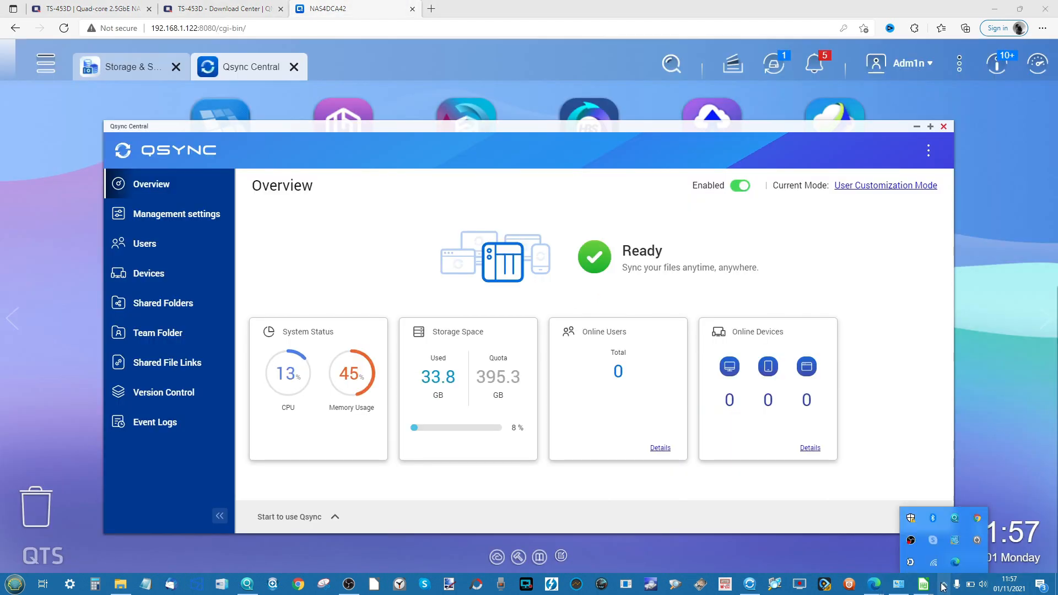
click(977, 537)
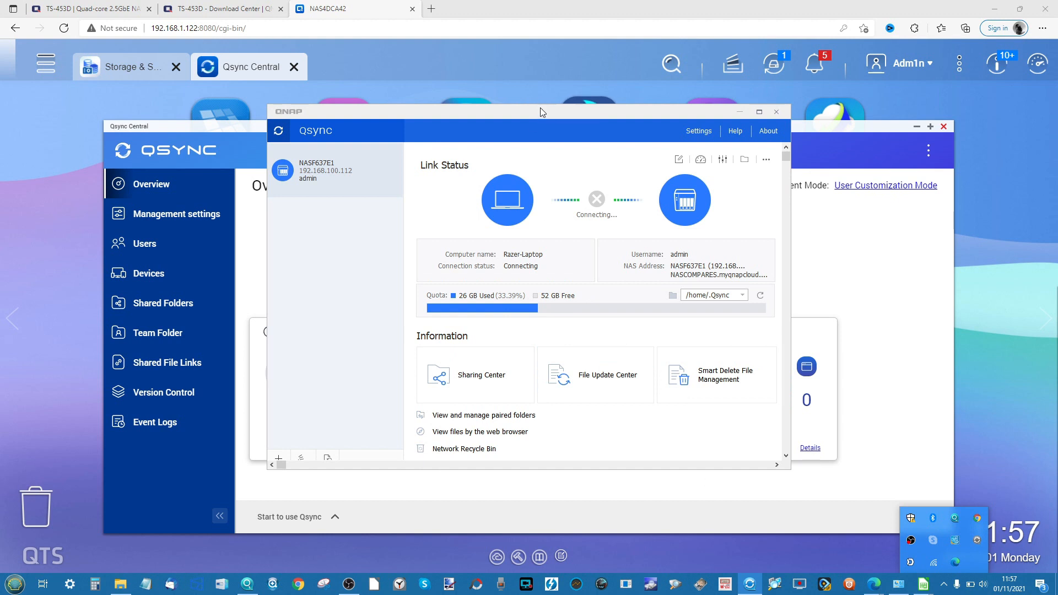
drag(539, 110, 635, 92)
click(418, 157)
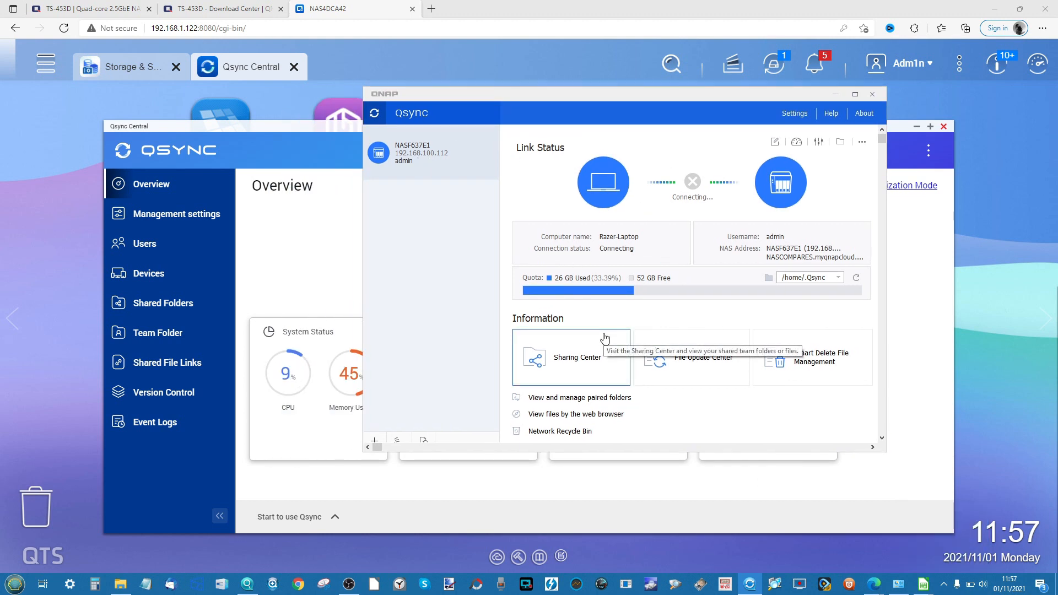
View the contents of the computer's local Qsync folder in File Explorer and return to the Qsync client.
click(14, 584)
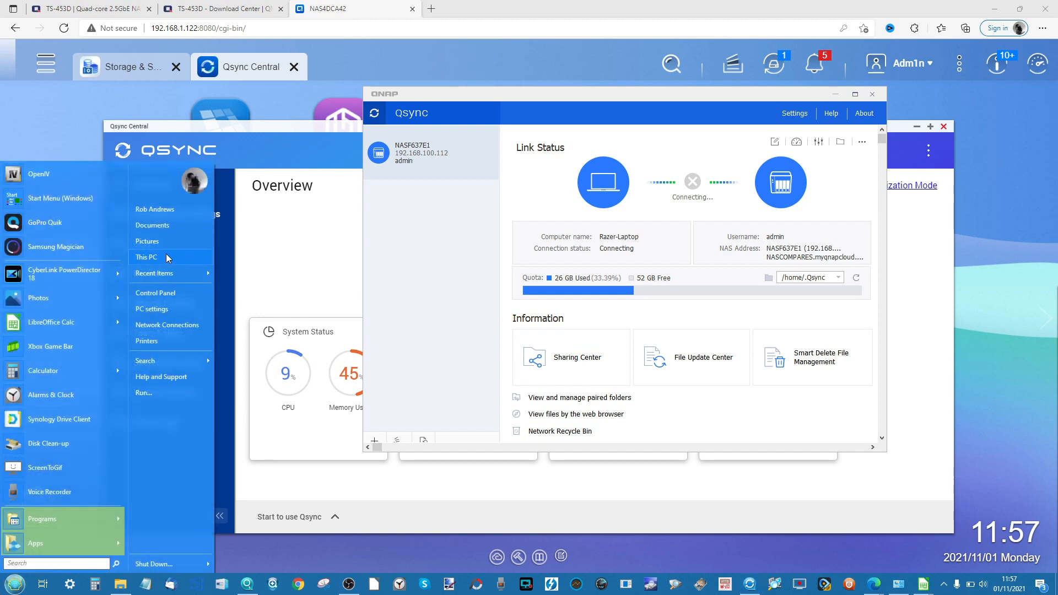
click(164, 256)
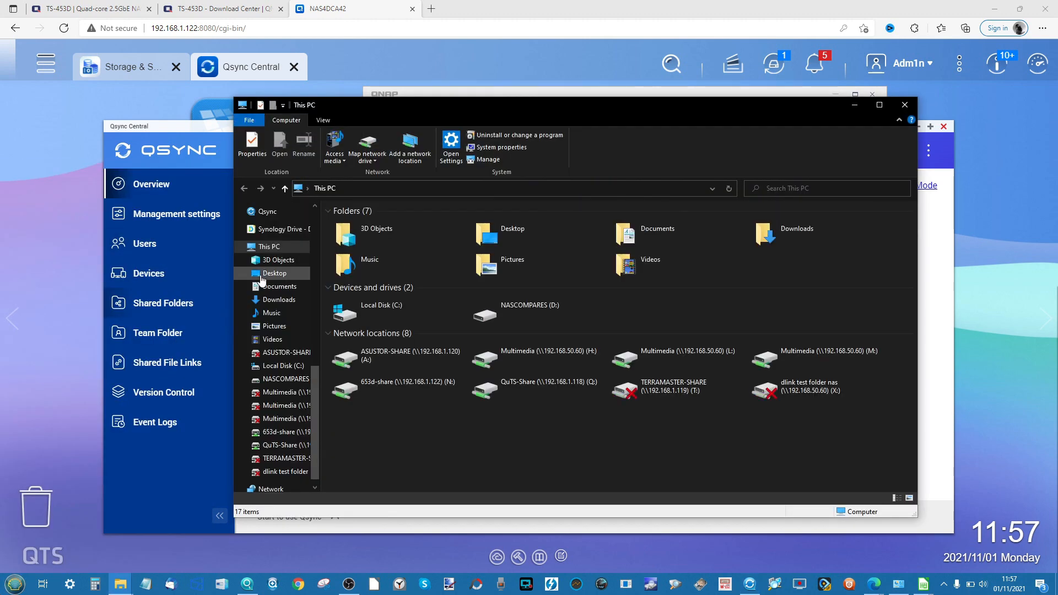
scroll(296, 328, up, 2)
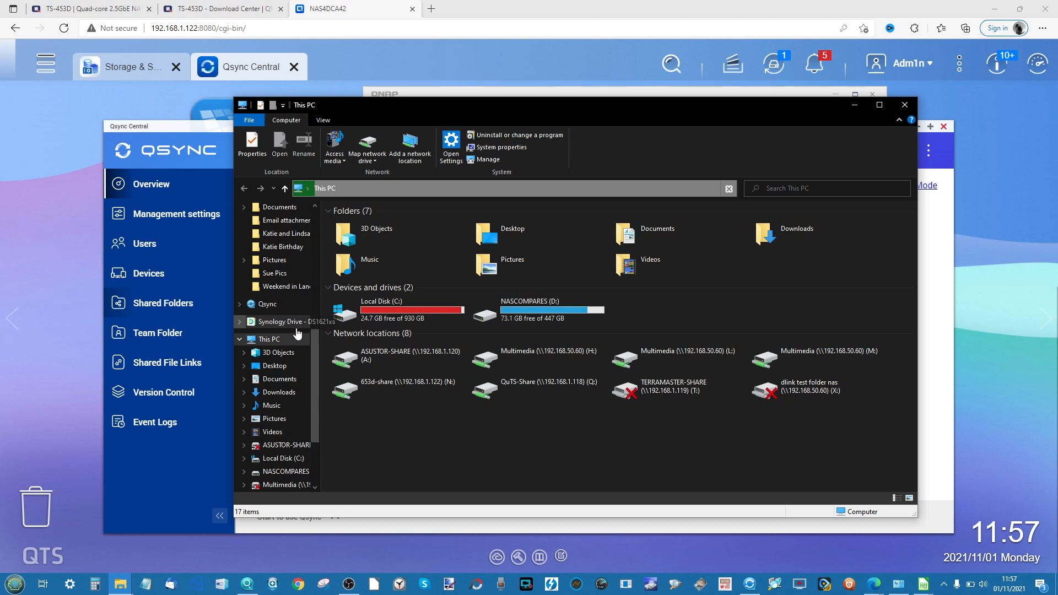
click(268, 304)
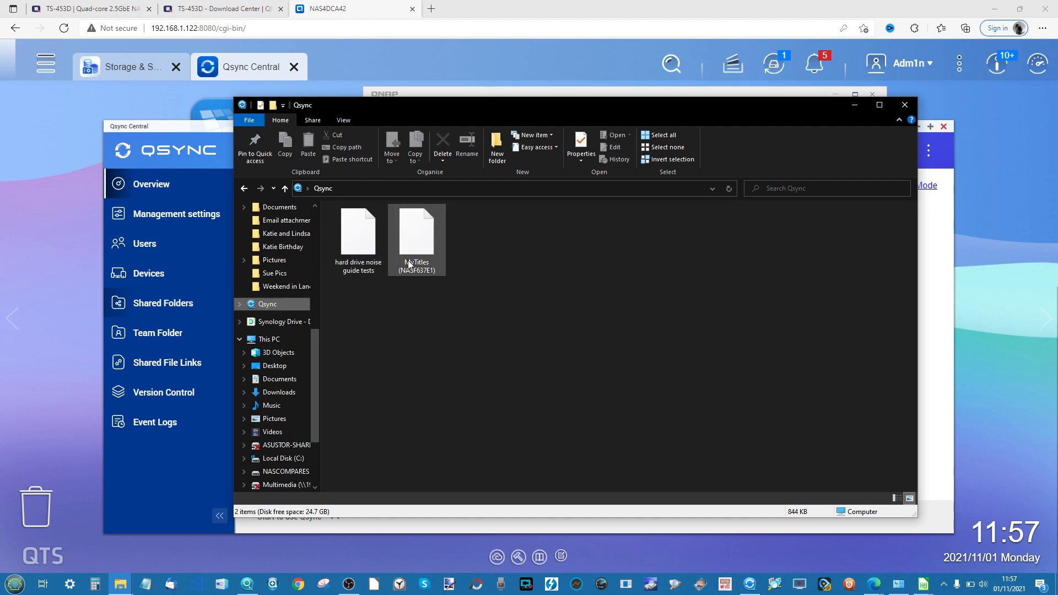
drag(565, 106, 451, 335)
click(790, 335)
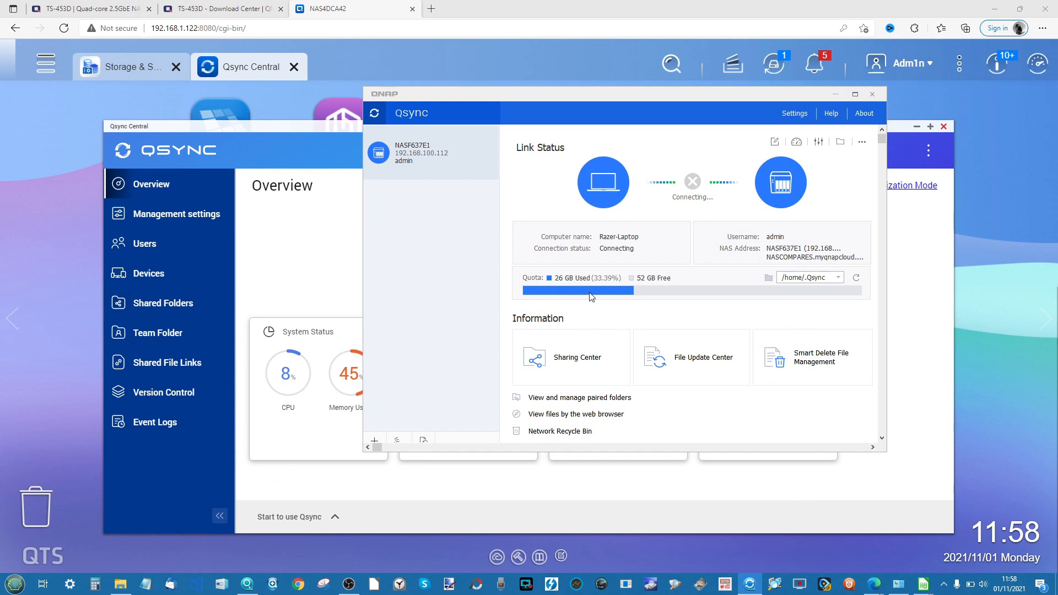
Start adding a NAS connection in the Qsync client, search via LAN, and select the TS-653D at 192.168.1.122.
scroll(555, 349, down, 1)
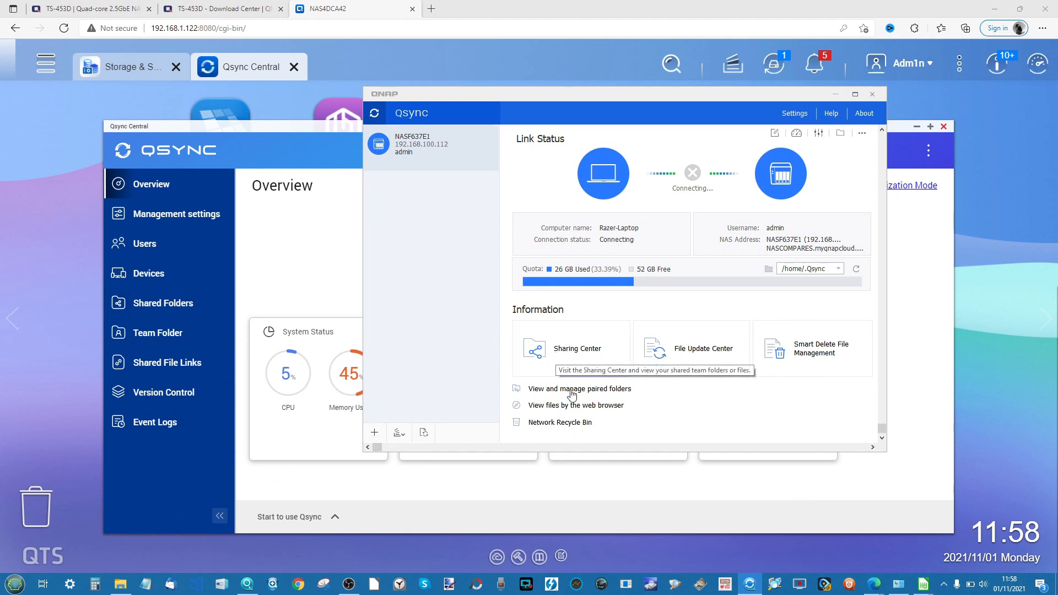
click(374, 435)
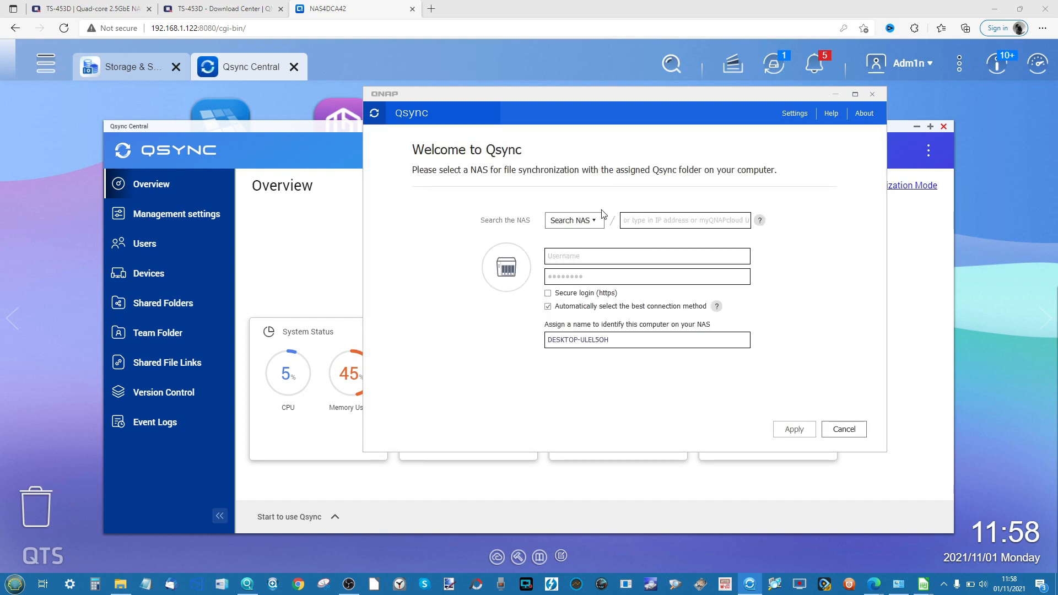
click(574, 221)
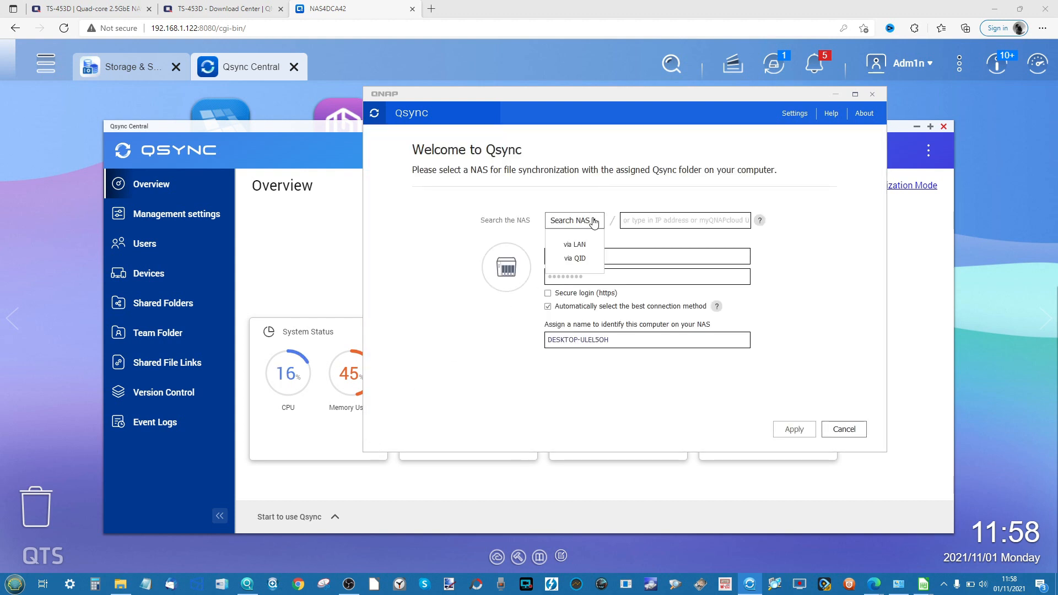
click(576, 244)
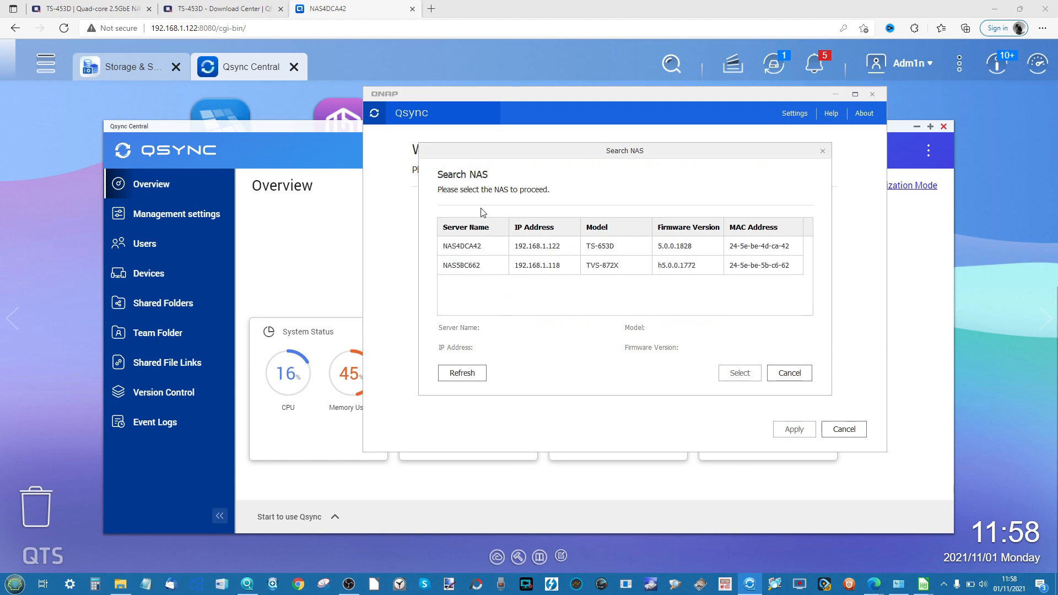
click(603, 251)
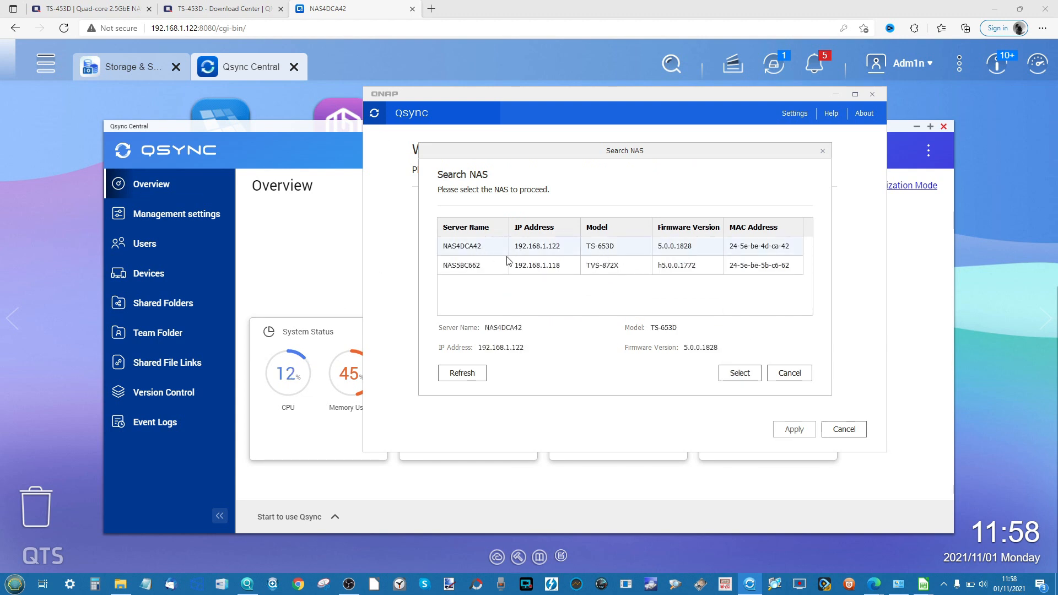
click(755, 377)
Enter the NAS account's username and password and apply the Qsync connection.
click(584, 257)
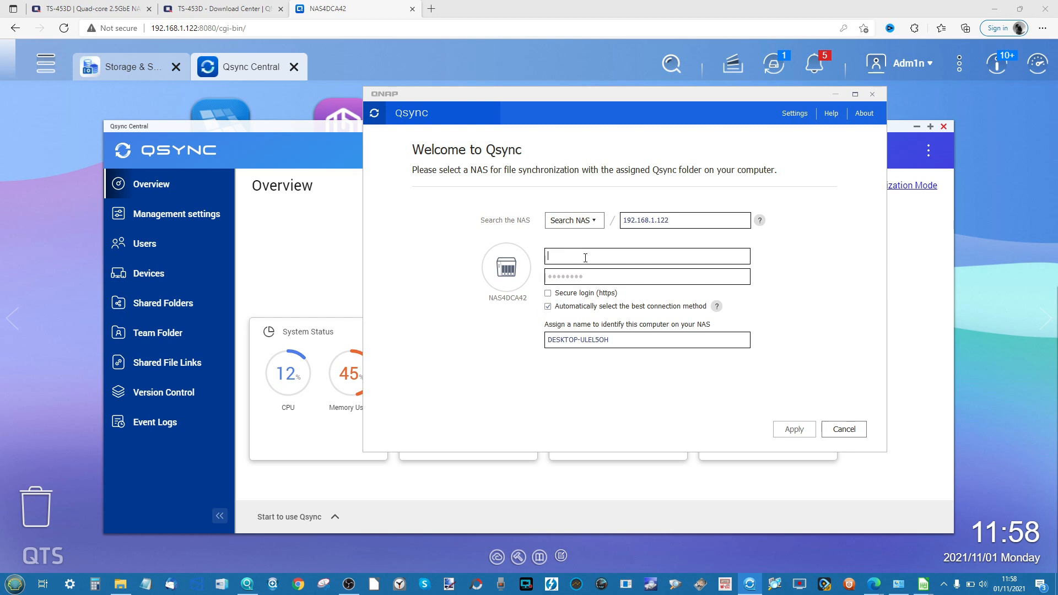
text(Adm1n)
key(Tab)
text(aaaaaaaa)
click(801, 435)
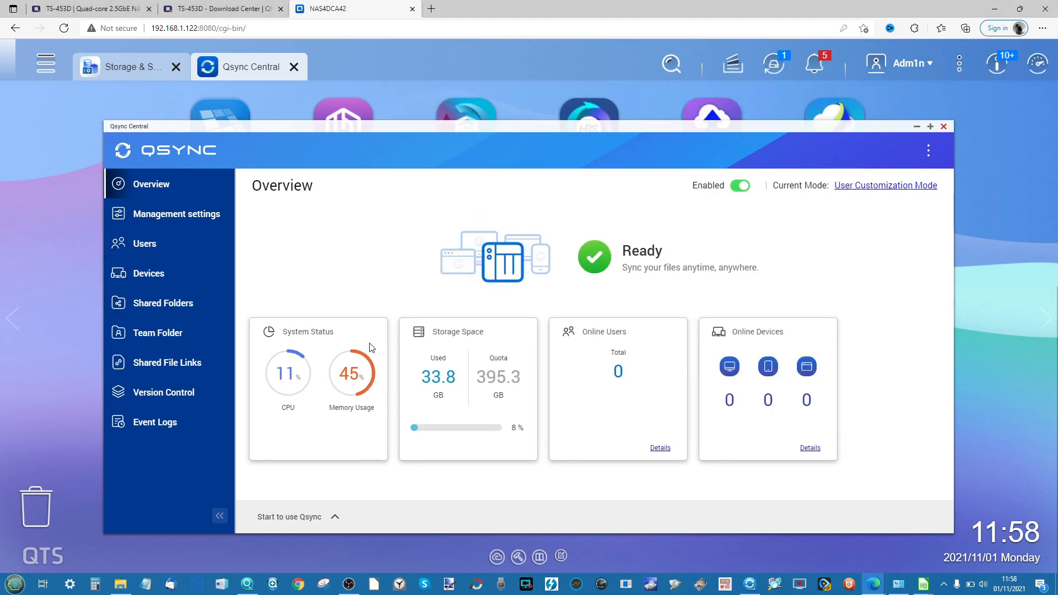
Check the online users and the connected devices in Qsync Central.
click(151, 248)
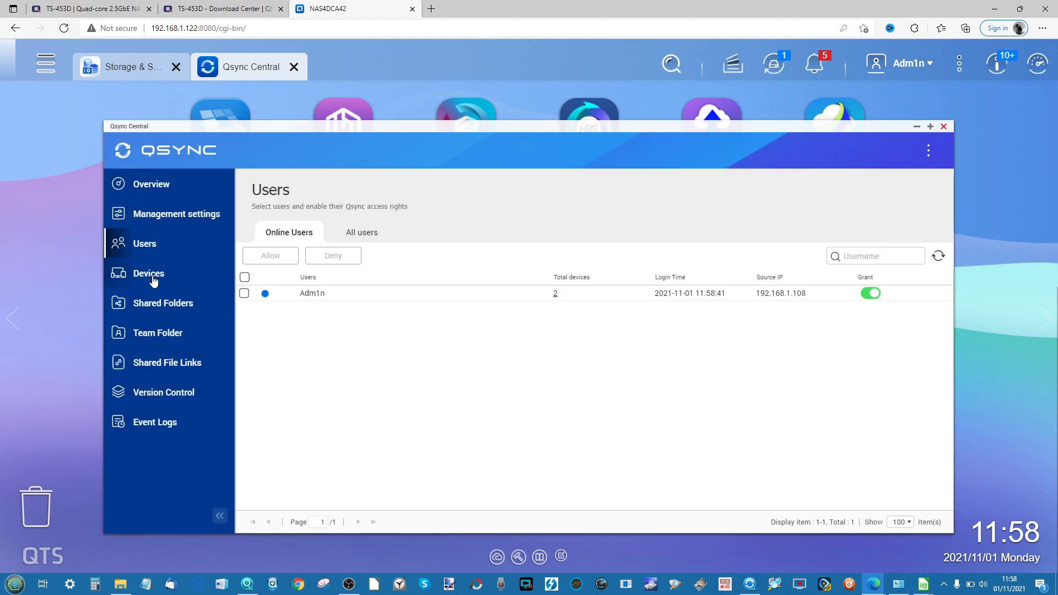
click(152, 275)
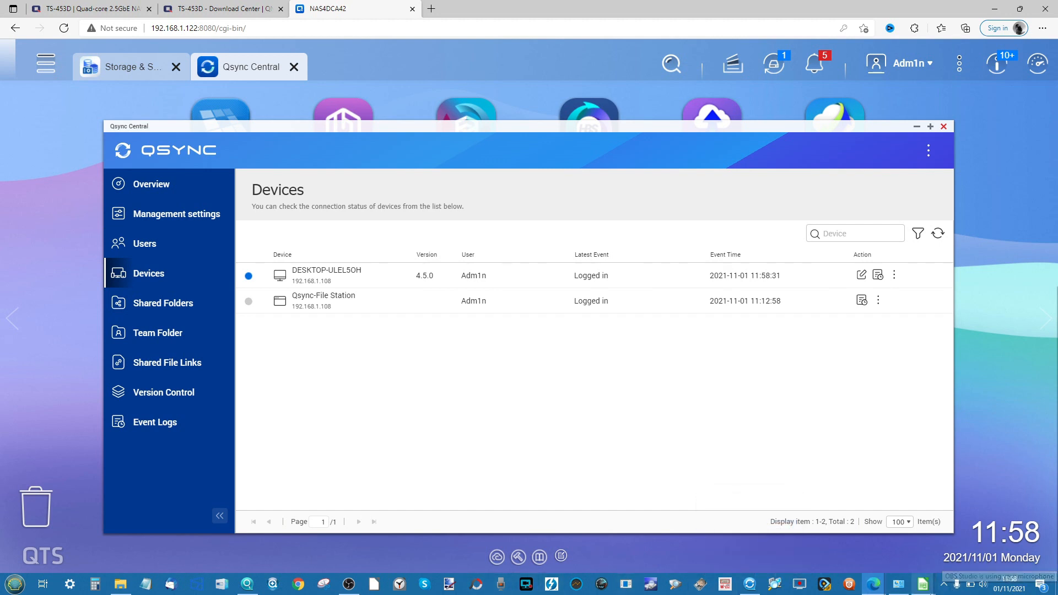
Switch to the Qsync client, start adding a folder pair, and browse the NAS folders available for syncing.
click(749, 585)
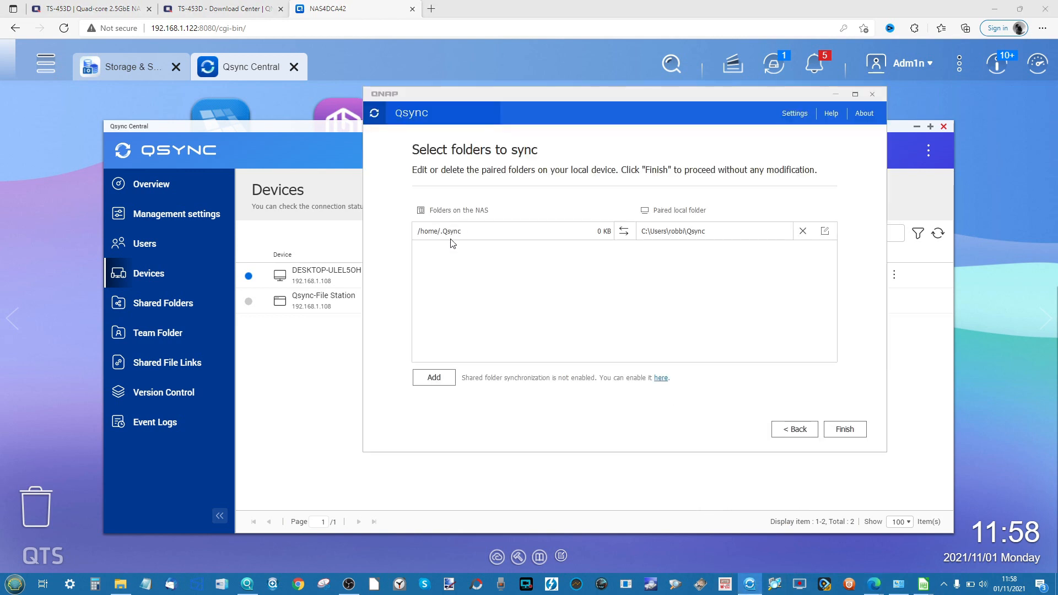
click(430, 379)
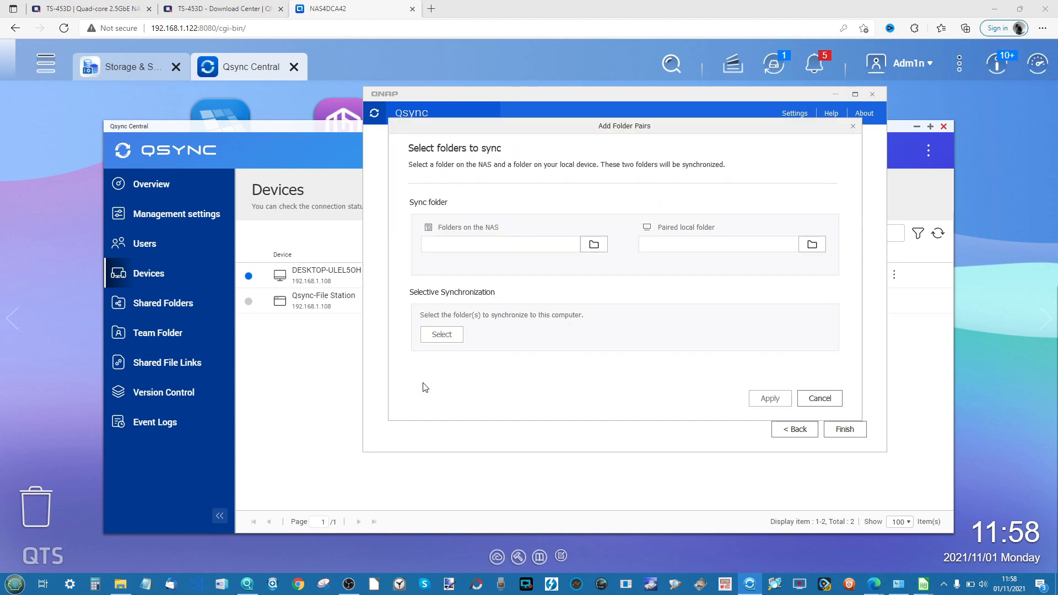
click(593, 244)
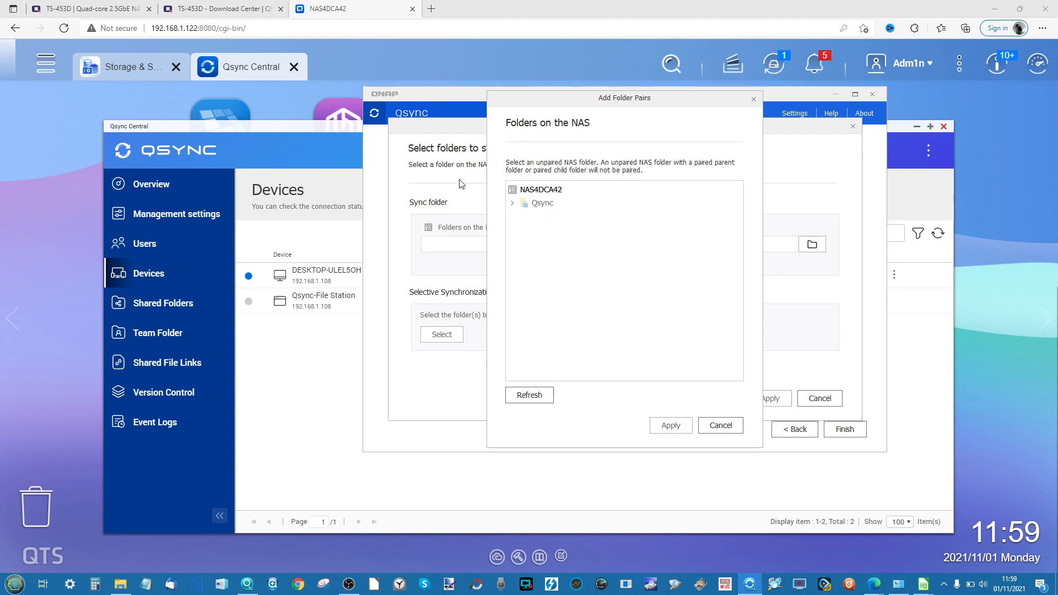
Return to Qsync Central and try to share a team folder.
click(334, 302)
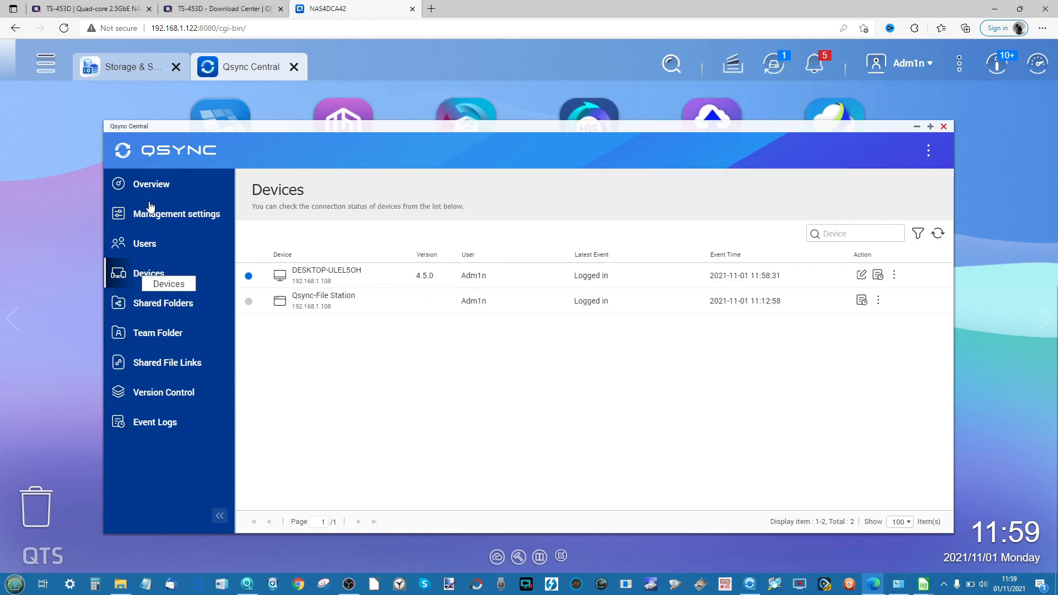
click(169, 333)
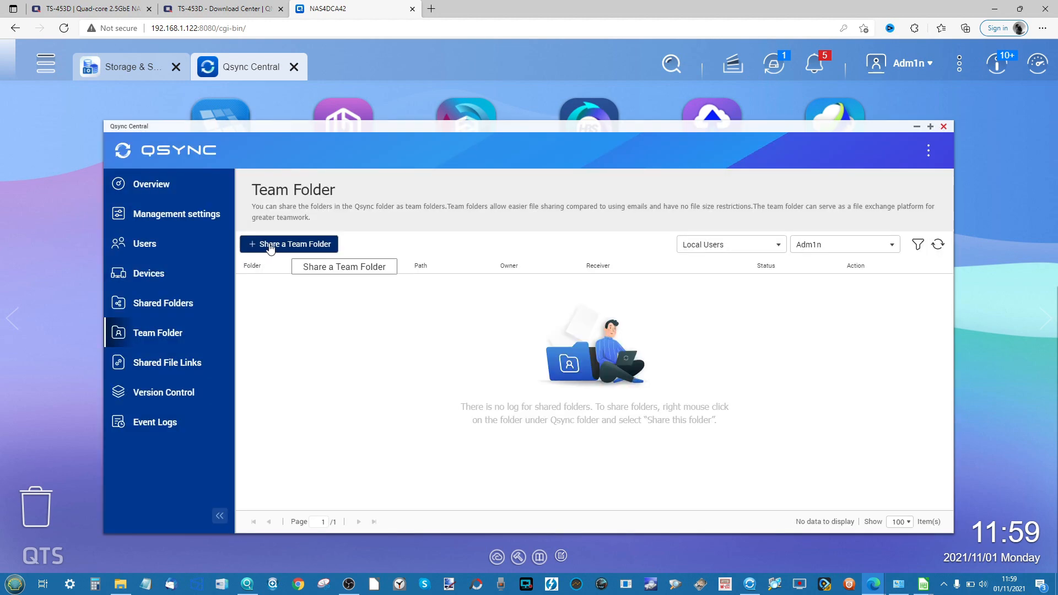
click(270, 247)
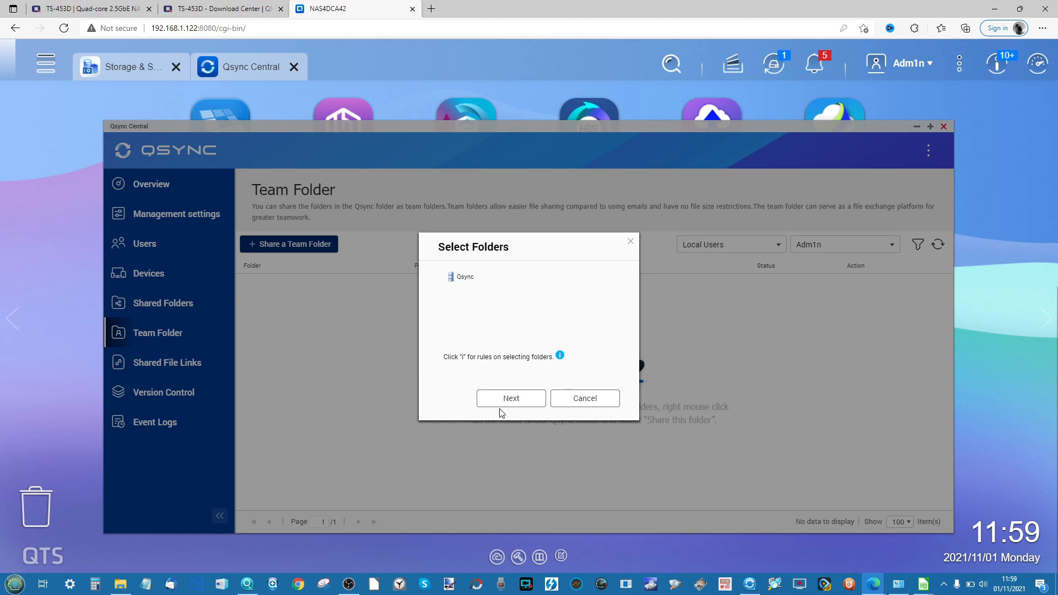
click(510, 397)
click(604, 358)
click(522, 398)
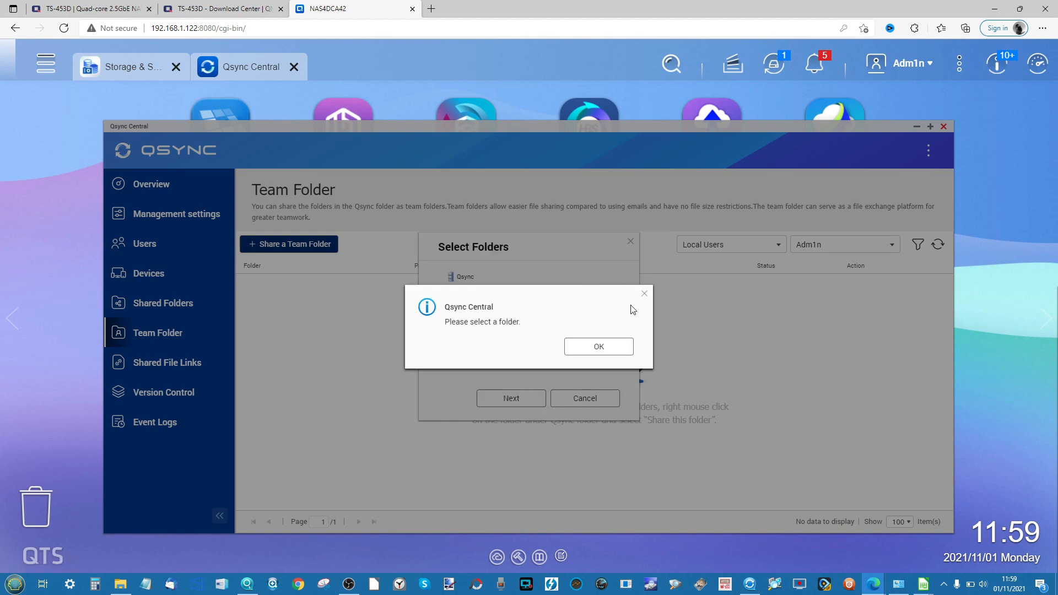
click(644, 293)
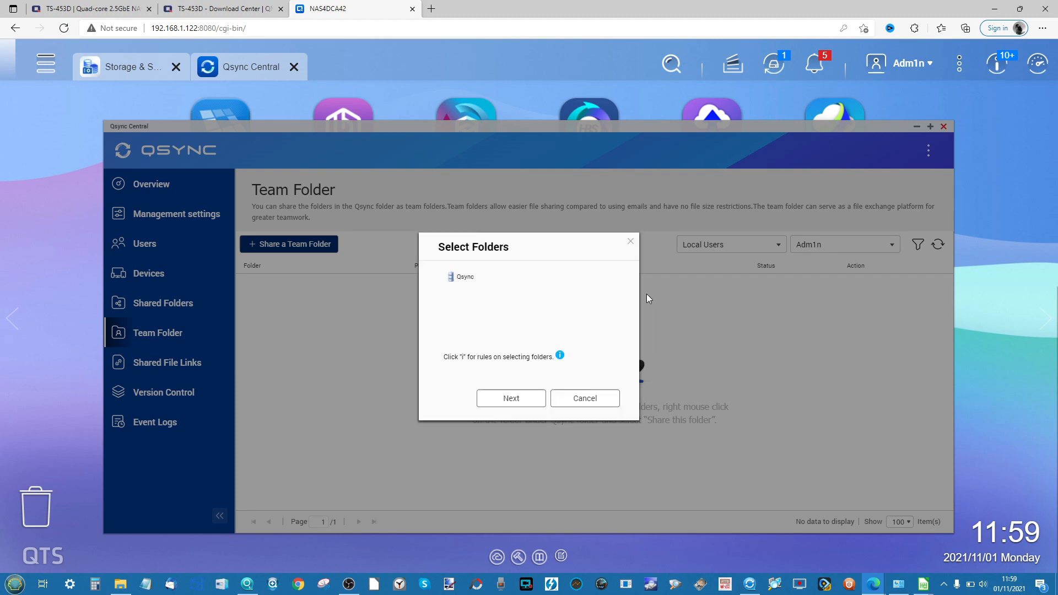
click(630, 241)
Allow synchronization of the Public shared folder in Qsync Central.
click(140, 303)
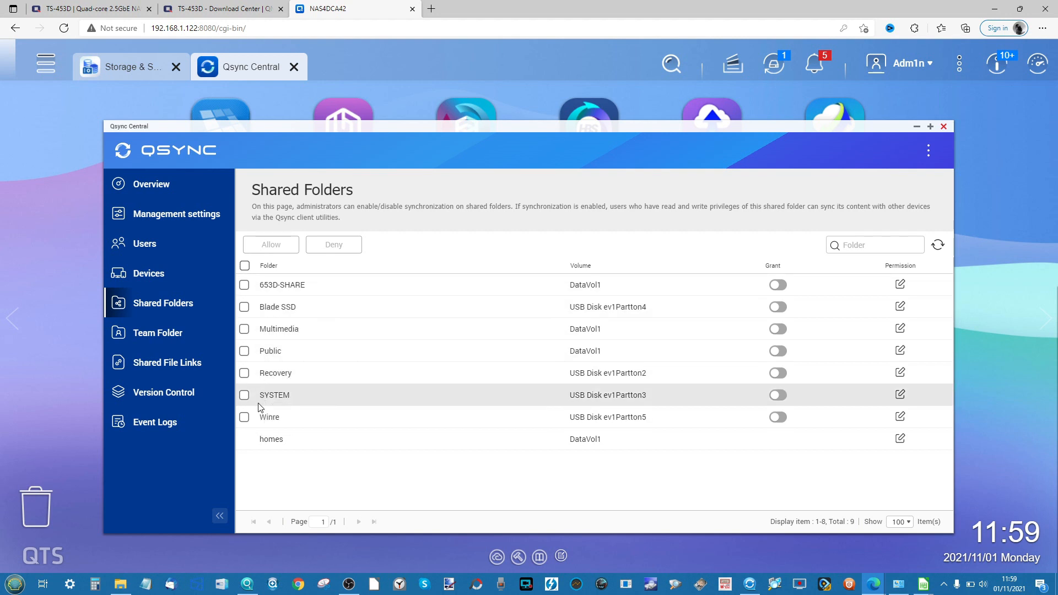
click(244, 351)
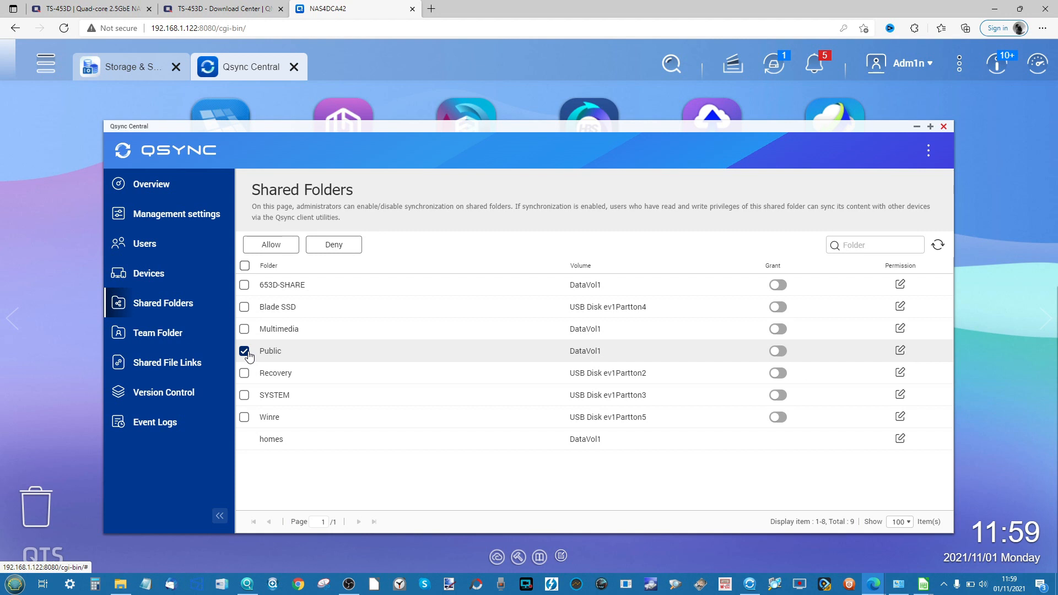
click(272, 245)
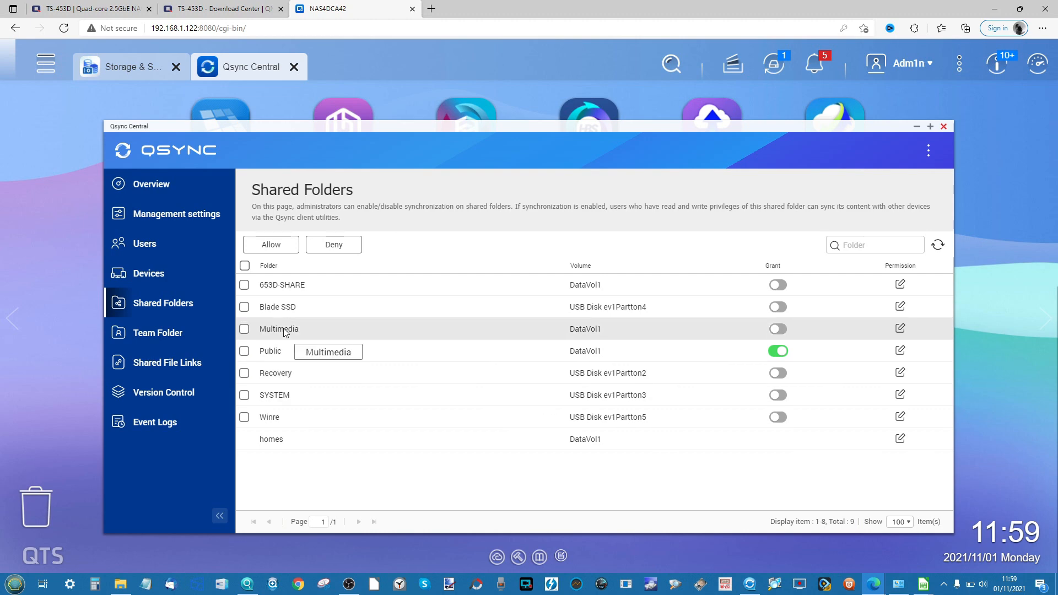
click(145, 333)
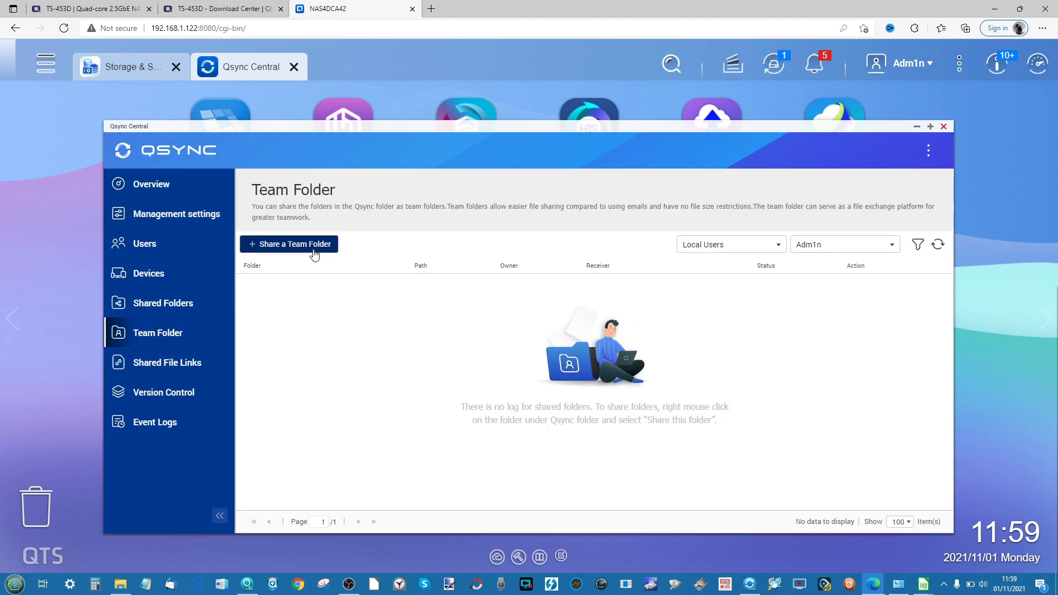
click(313, 246)
click(593, 398)
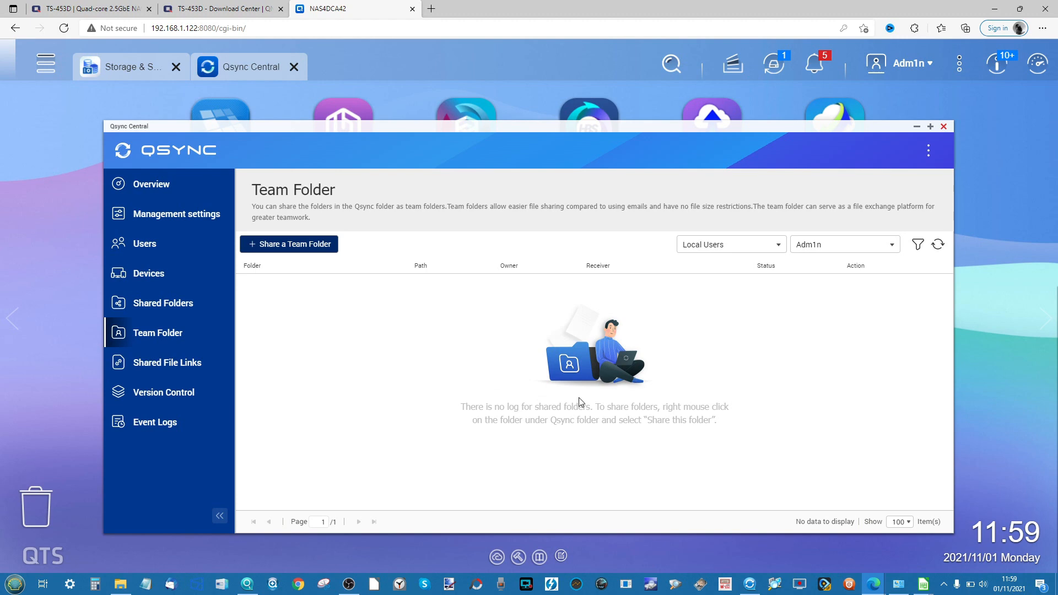
click(166, 309)
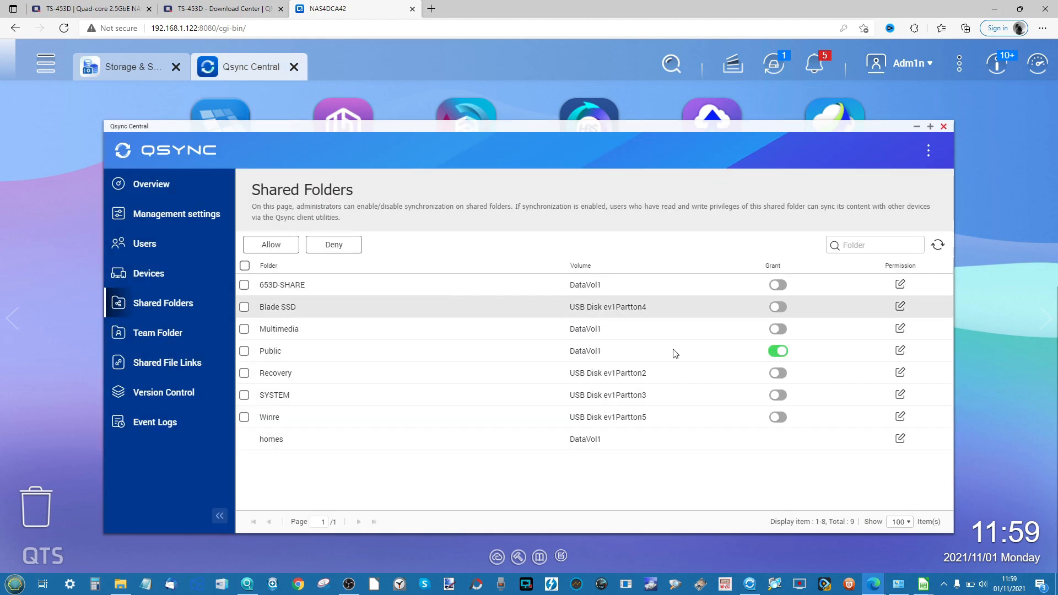
Return to the Qsync client, reload the NAS folder list, and choose Public as the NAS folder for the new pair.
click(750, 584)
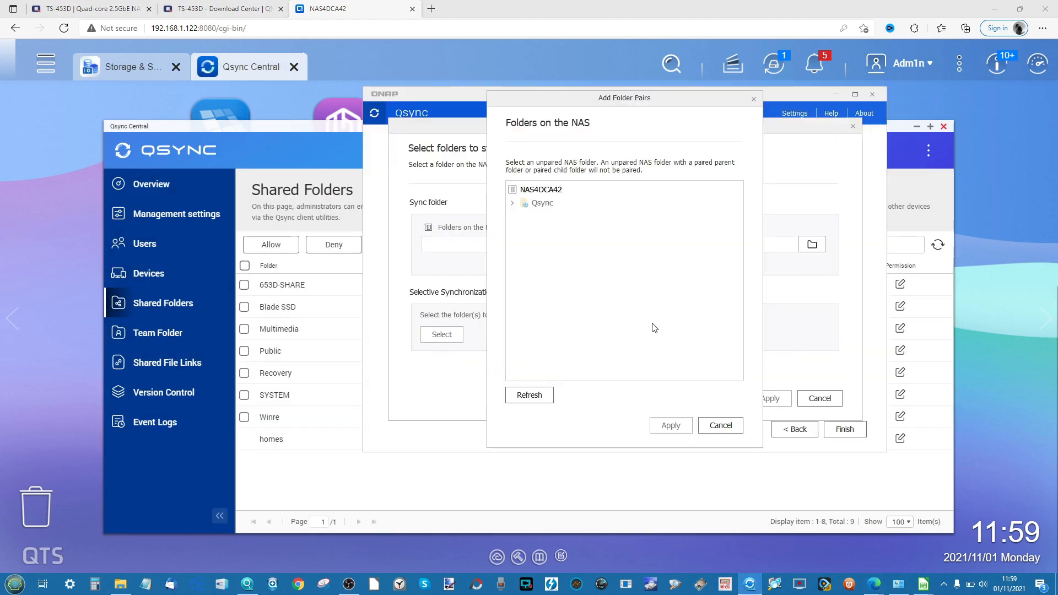
click(720, 425)
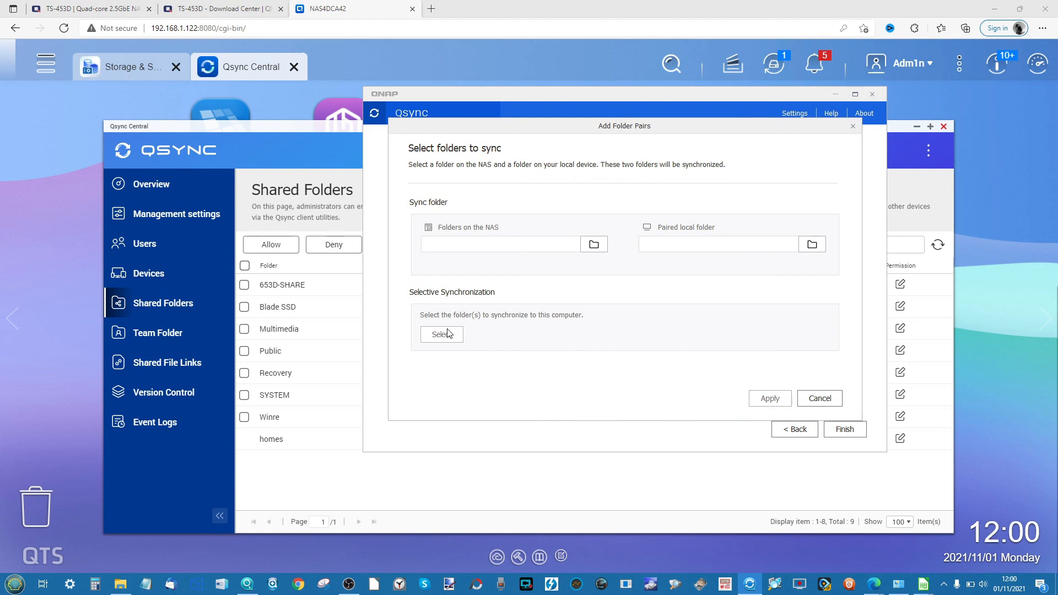
click(594, 246)
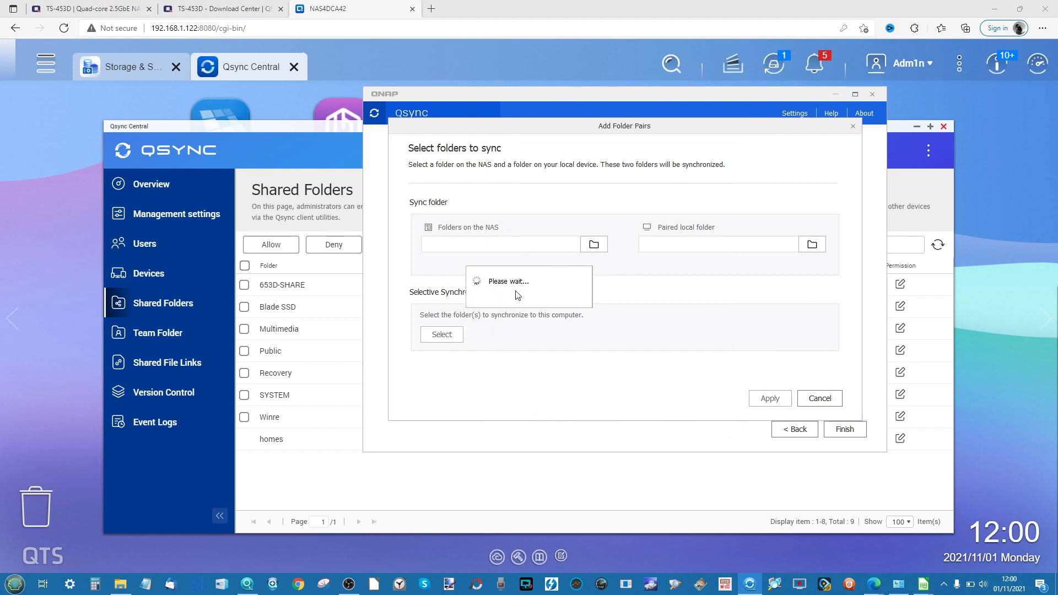
click(541, 216)
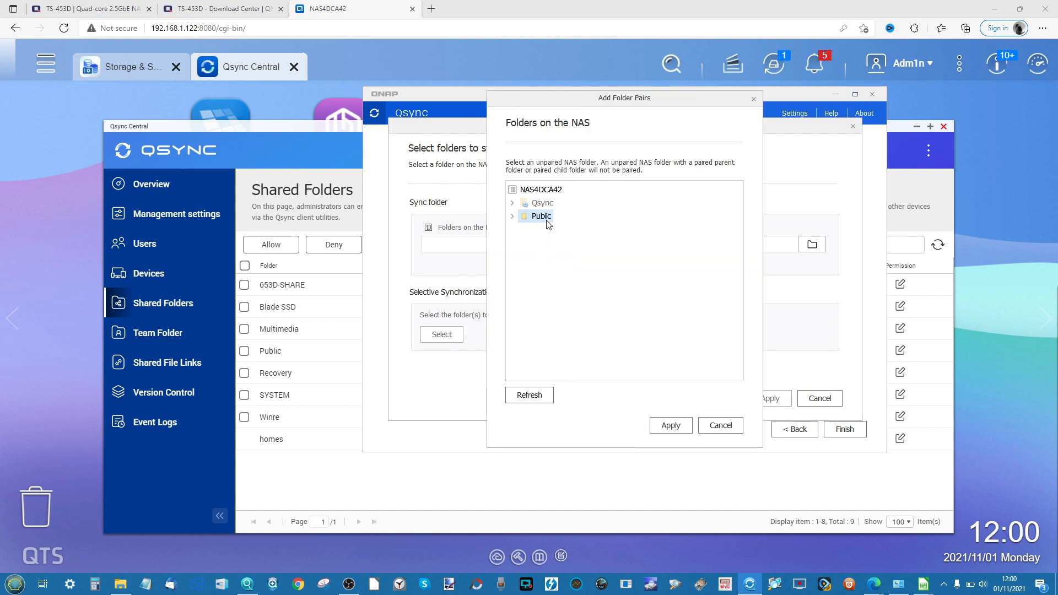
click(670, 425)
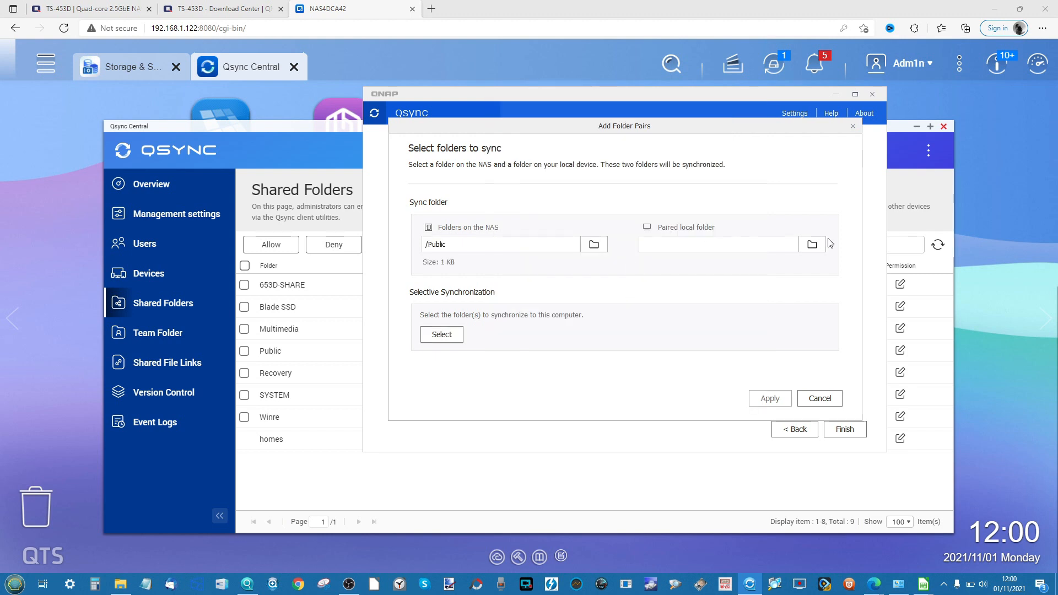
Browse for the paired local folder and create a new folder named qsync-test inside Pictures.
click(811, 244)
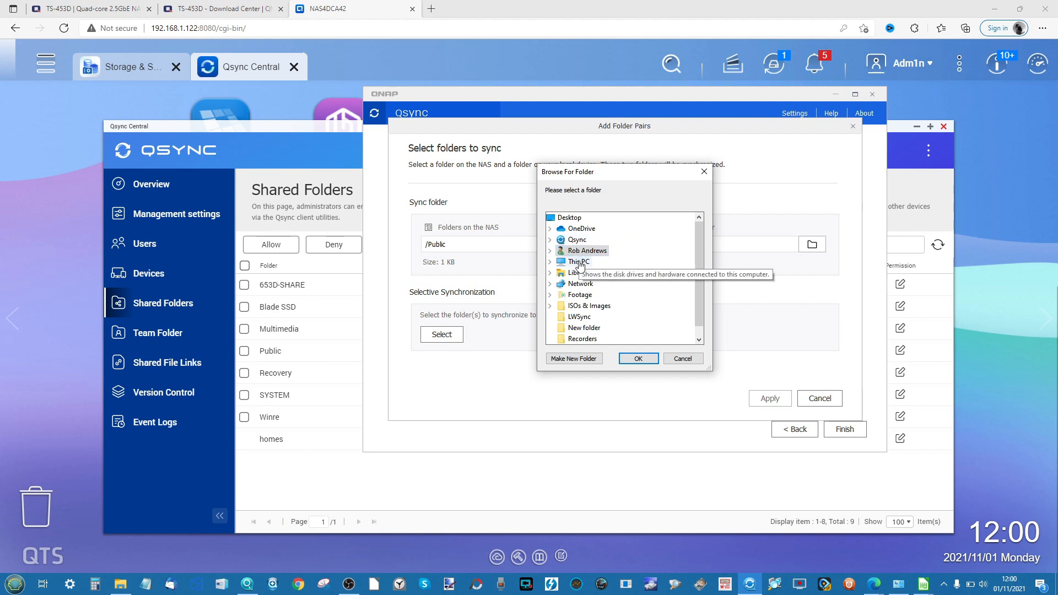
scroll(586, 284, down, 1)
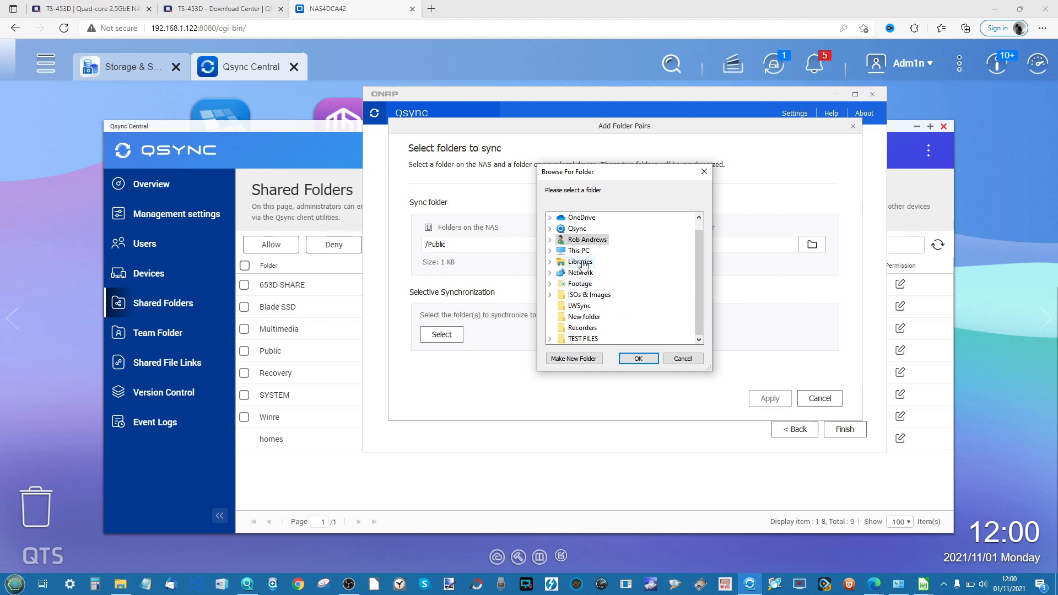
click(583, 241)
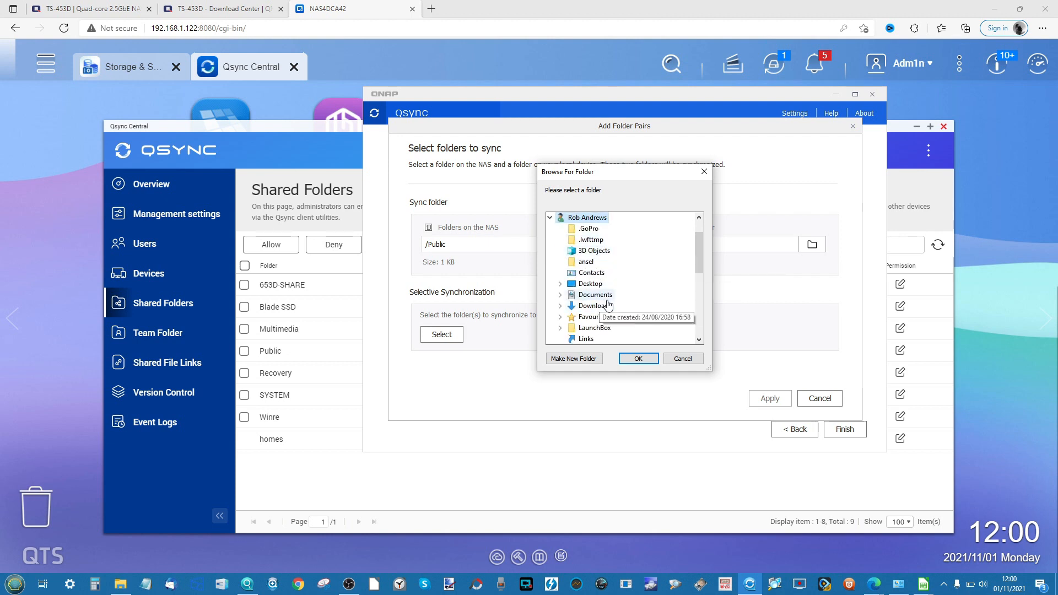
scroll(608, 293, down, 3)
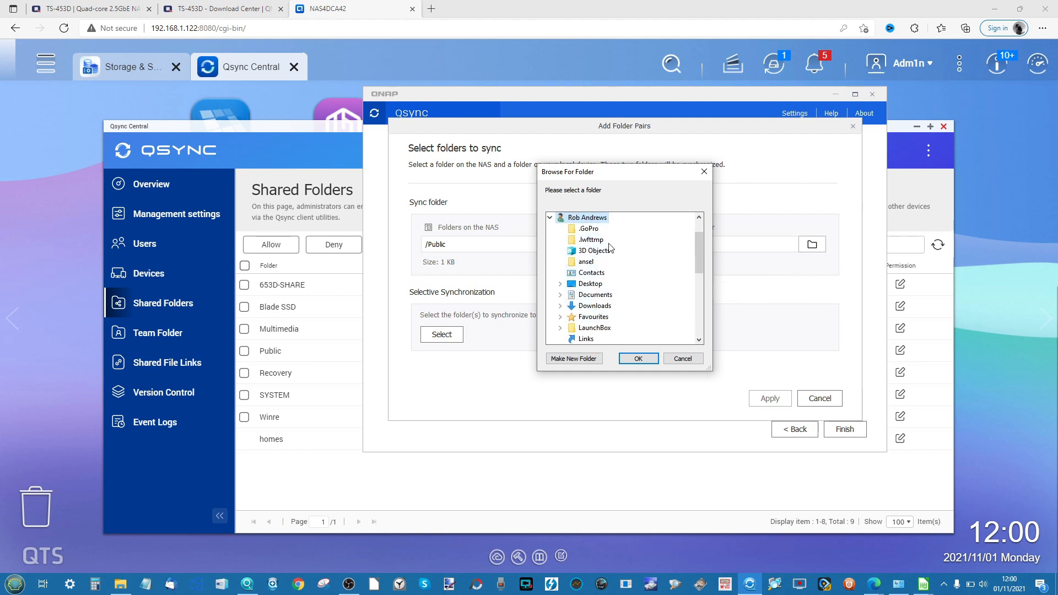
click(593, 306)
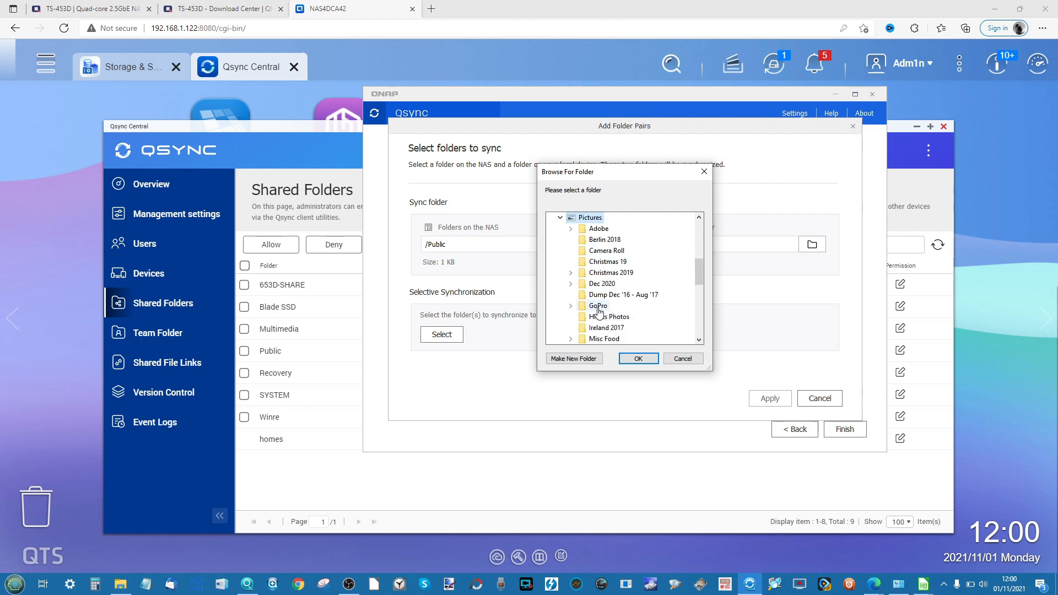
click(604, 359)
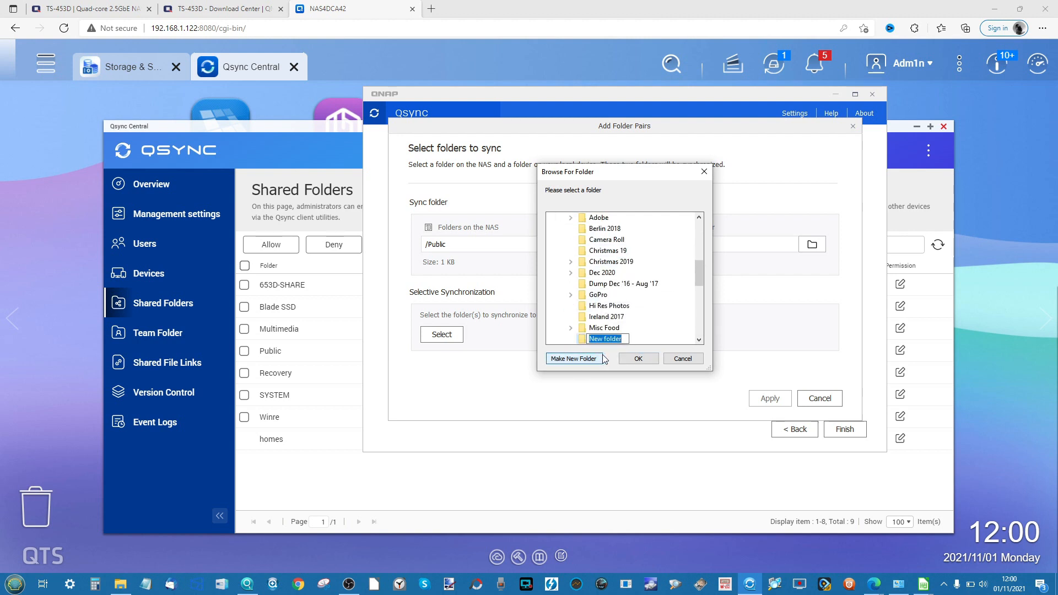
text(qsync-test)
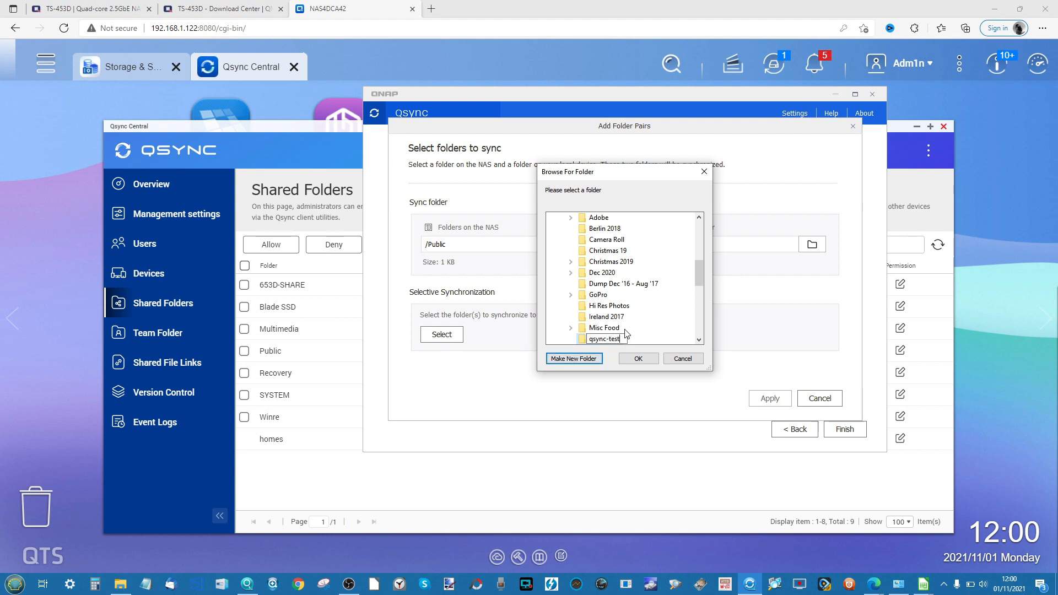
key(Return)
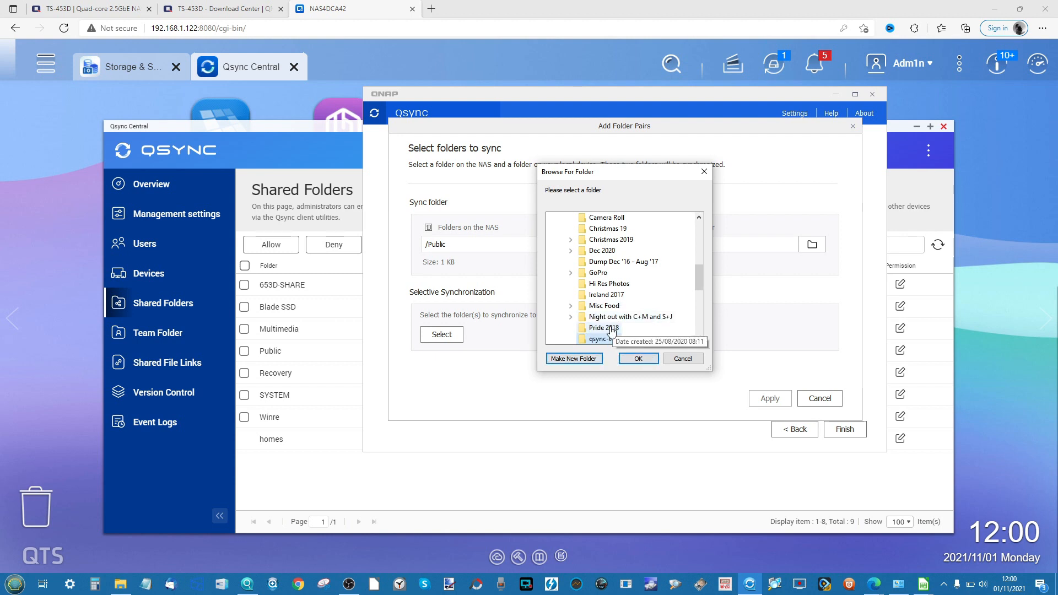
Pair the local qsync-test folder with the NAS's Public folder and finish the Qsync folder setup.
click(638, 359)
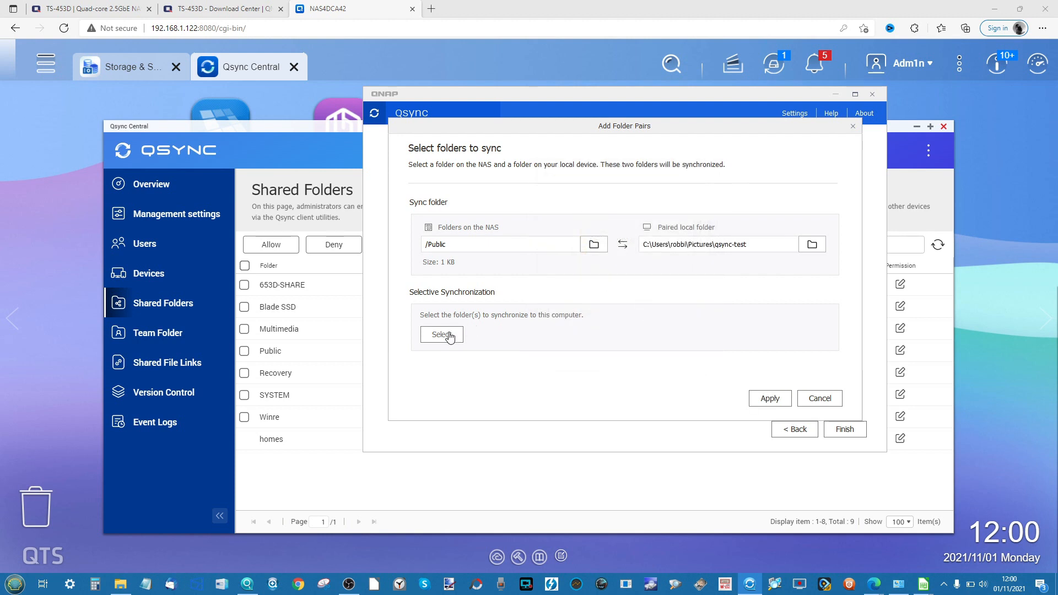
click(774, 397)
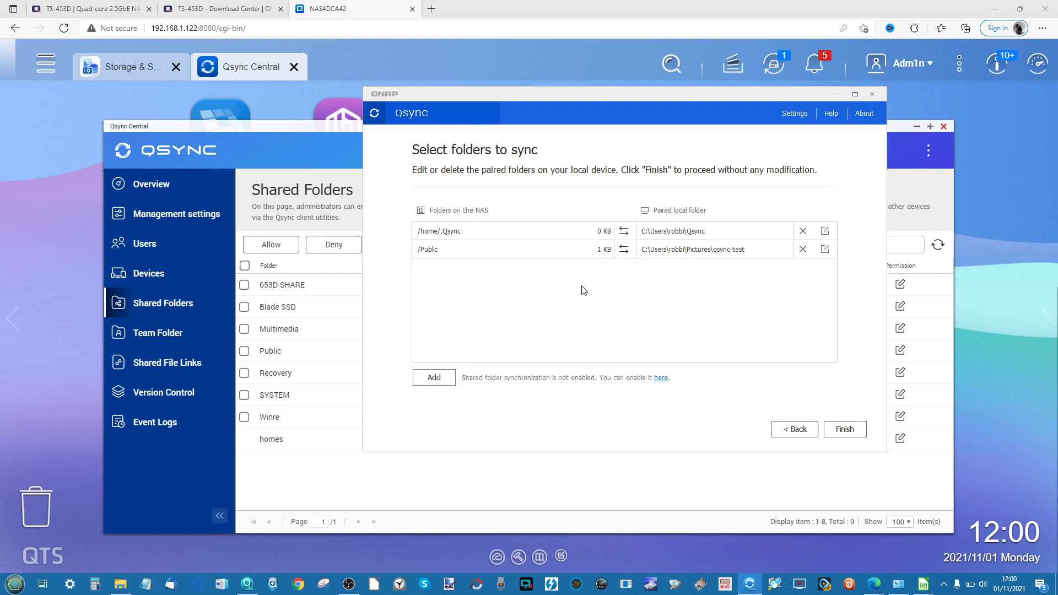
click(845, 429)
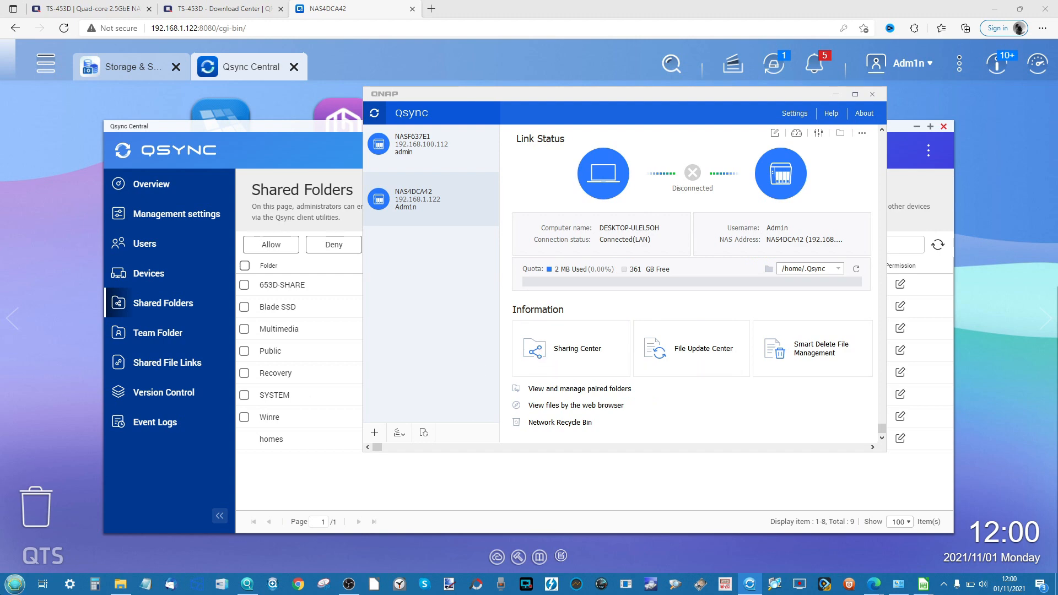
Open the computer's Pictures folder in File Explorer, view the contents of qsync-test, and return to Qsync Central.
click(15, 584)
click(154, 241)
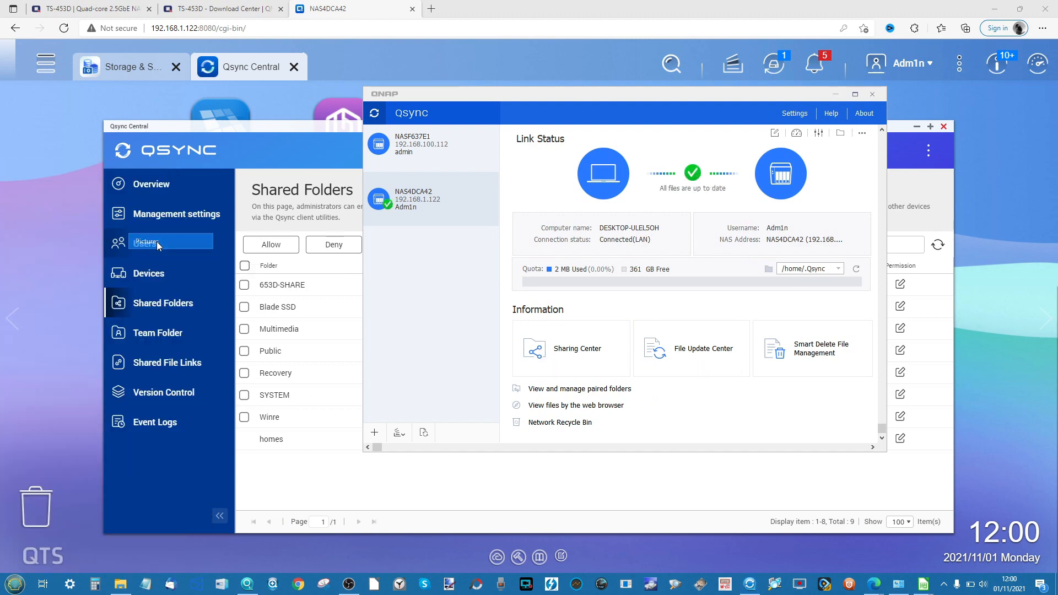
scroll(319, 290, down, 8)
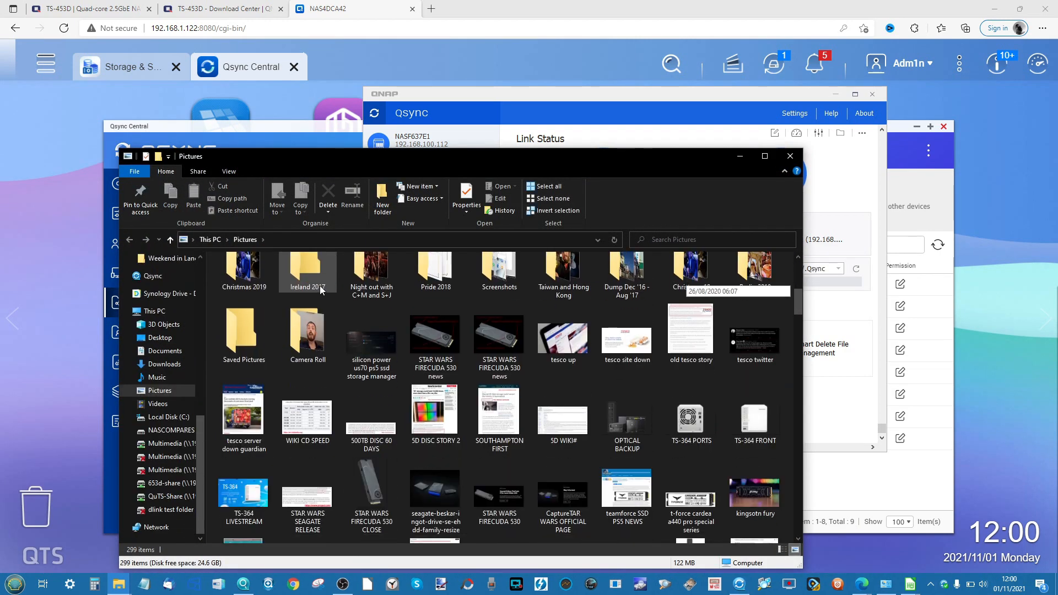
scroll(323, 290, up, 10)
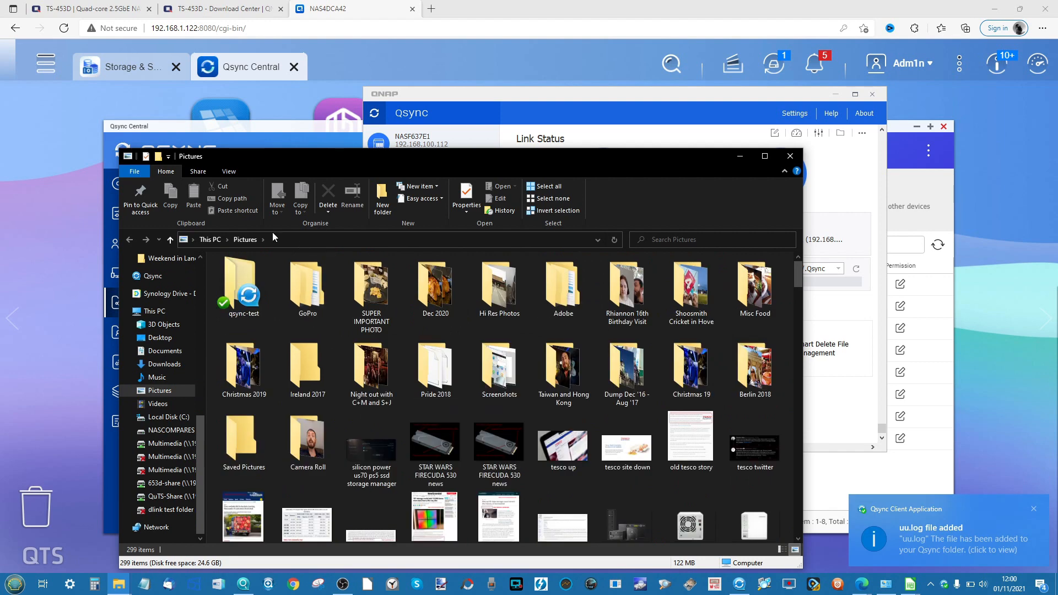
double_click(242, 267)
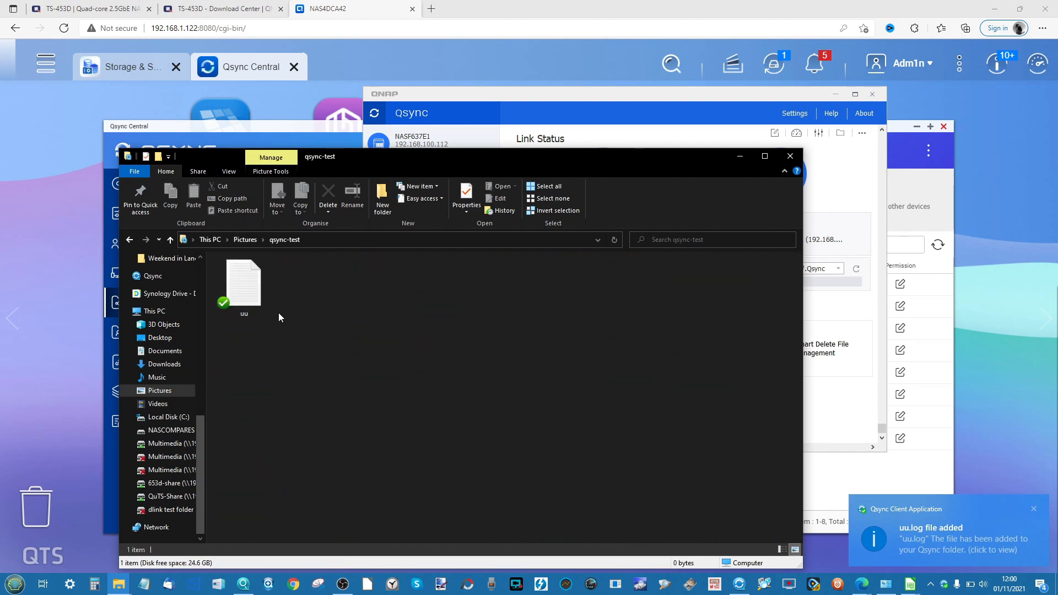
drag(322, 158, 447, 159)
click(168, 125)
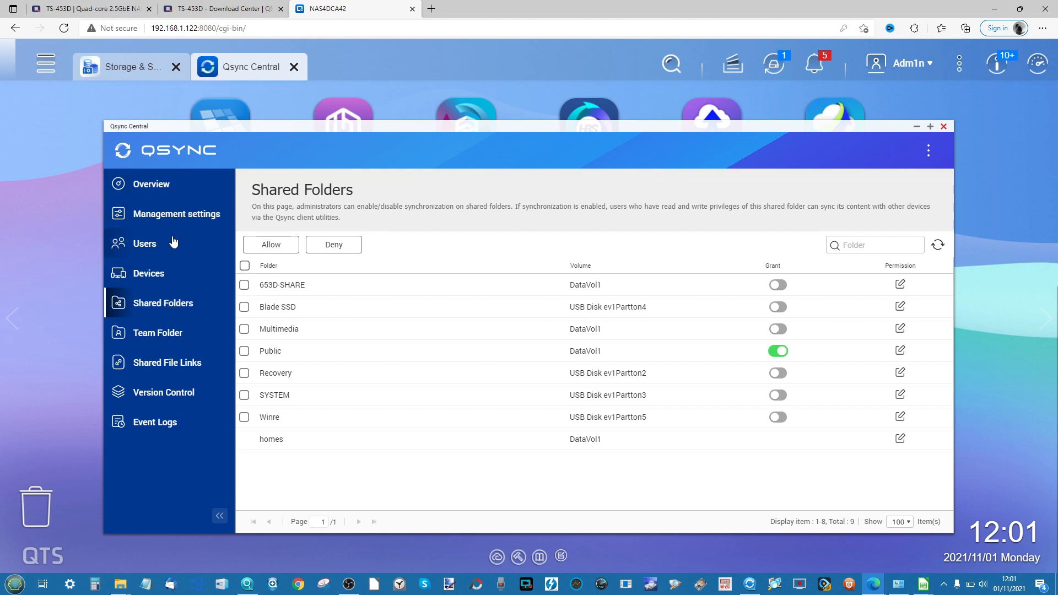
Tick version control for the Qsync folder in Qsync Central without applying it, and view the advanced maximum number of versions setting.
click(168, 393)
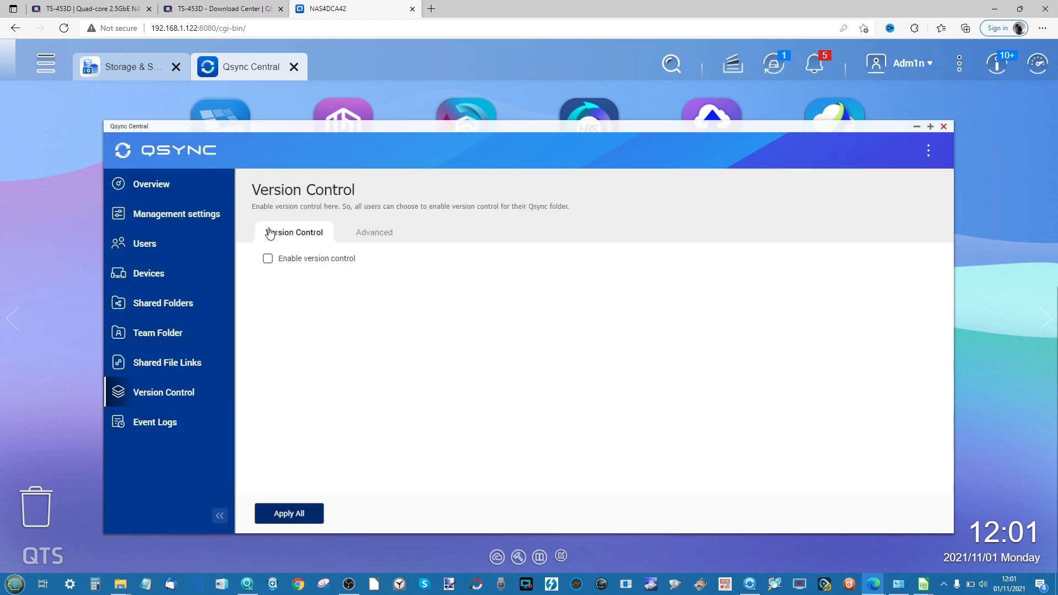
click(267, 259)
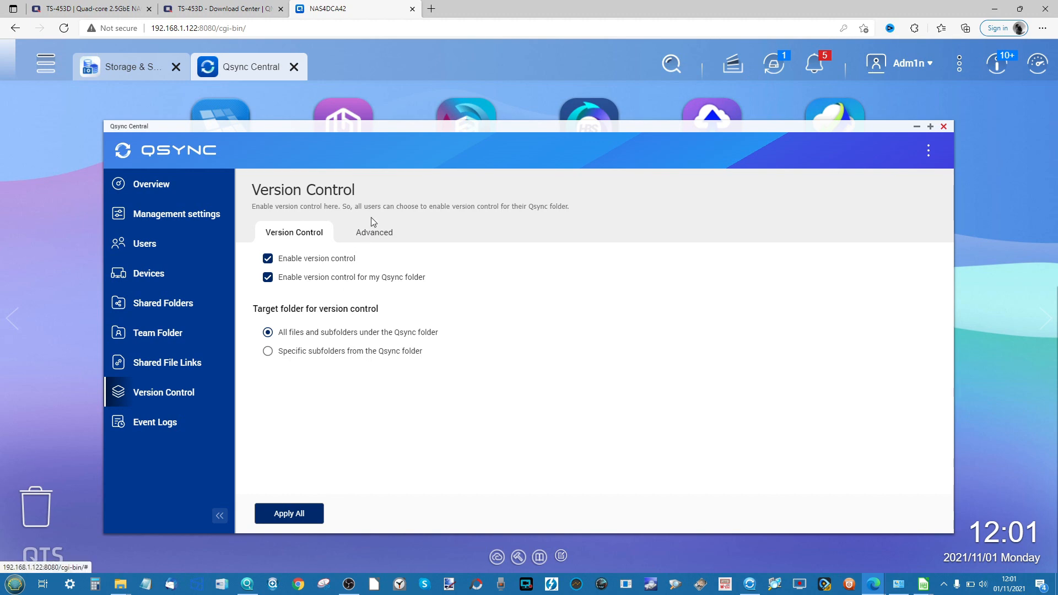
click(372, 232)
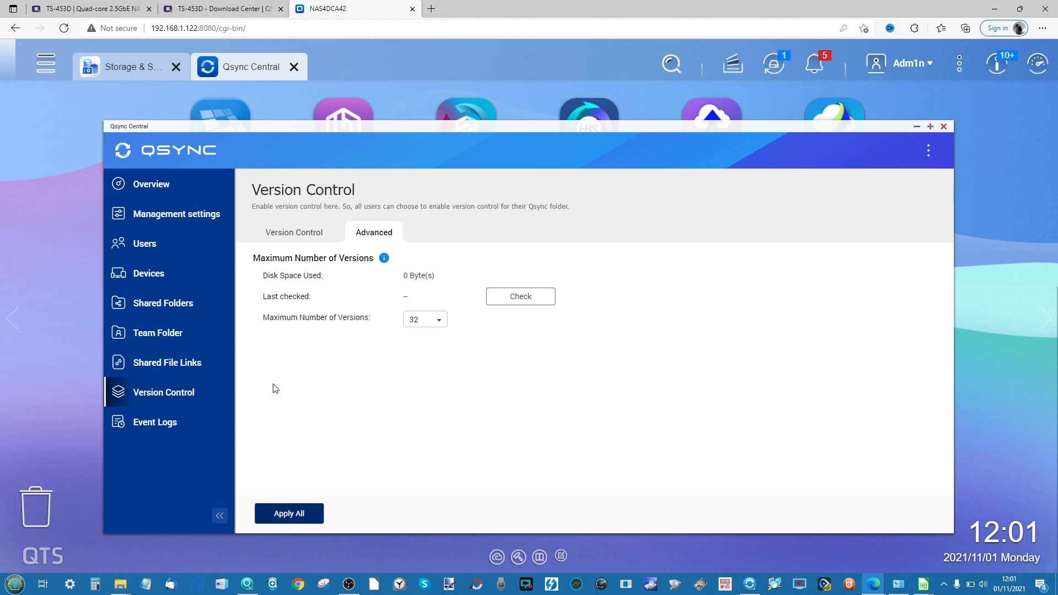
View Qsync Central's shared file links, check the Qsync client, and switch to the qsync-test folder in File Explorer, selecting the uu file.
click(151, 363)
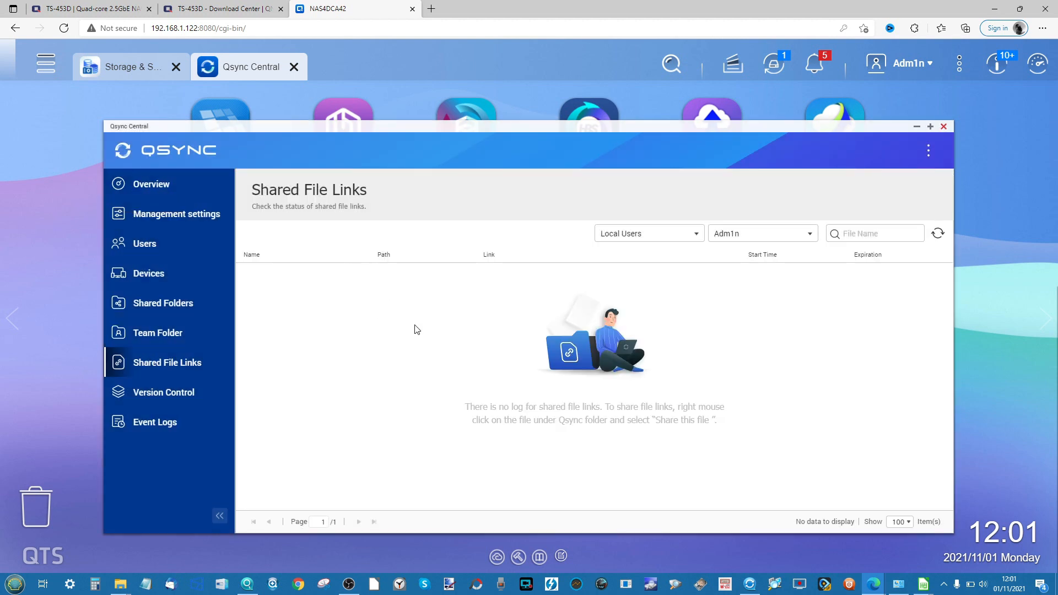
click(749, 584)
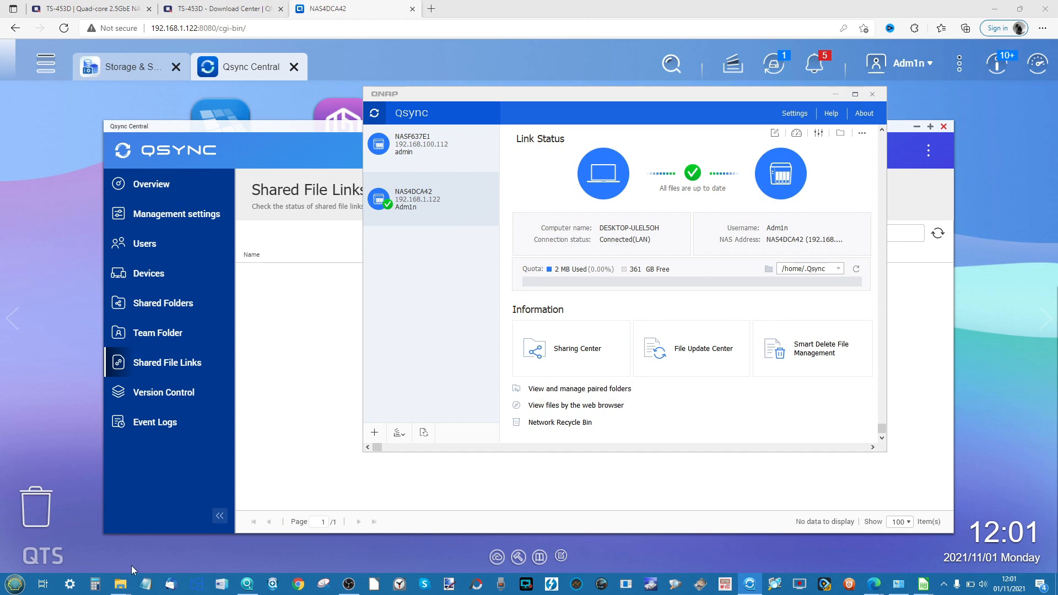
mouse_move(120, 584)
click(187, 538)
click(382, 312)
Check the move and copy destinations for the uu file, and choose to delete it locally but keep its copy on the NAS.
right_click(375, 310)
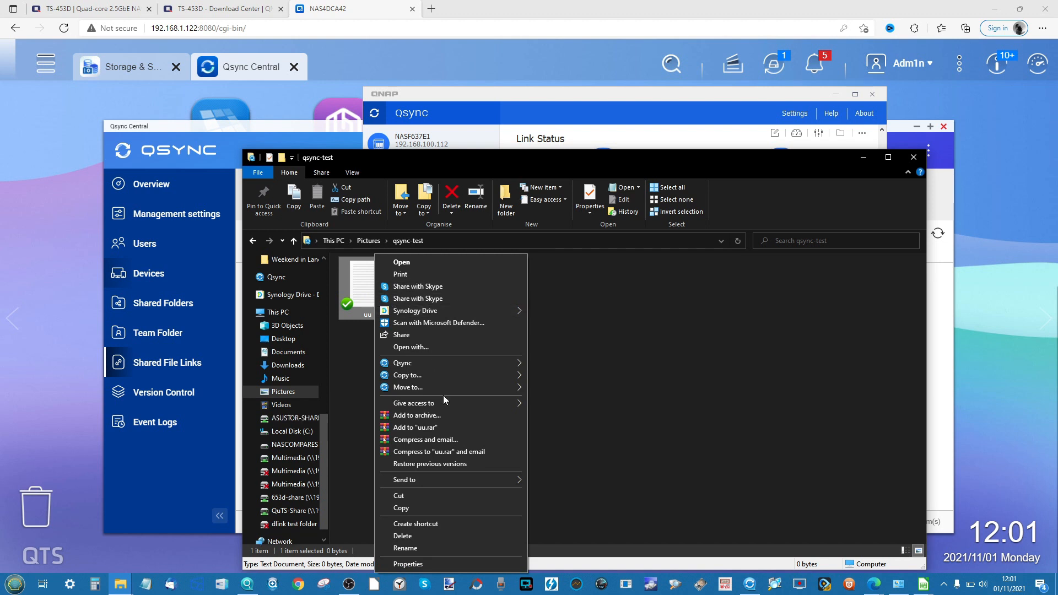
mouse_move(446, 390)
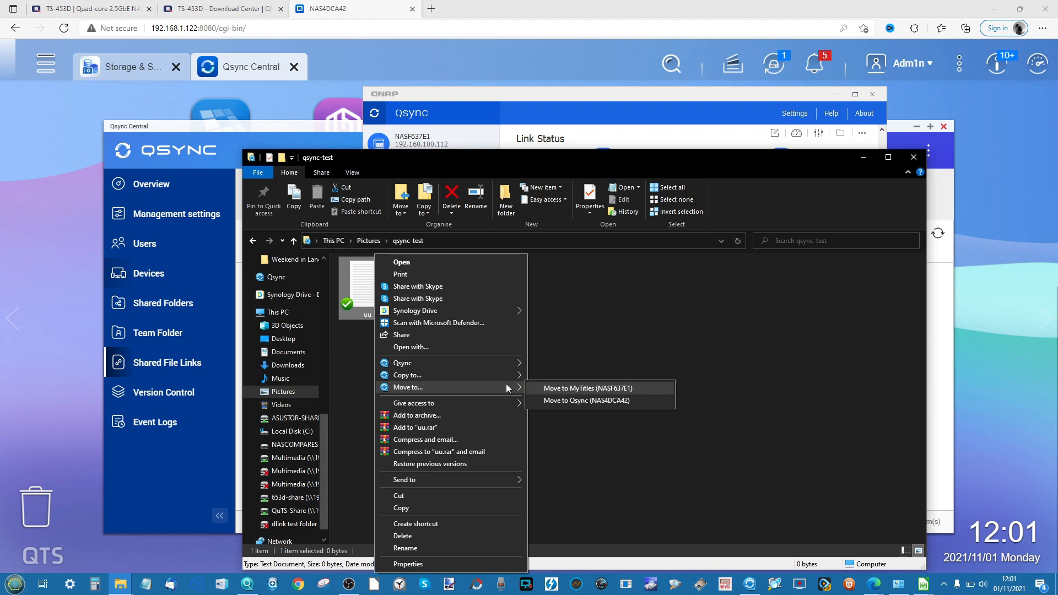
mouse_move(507, 376)
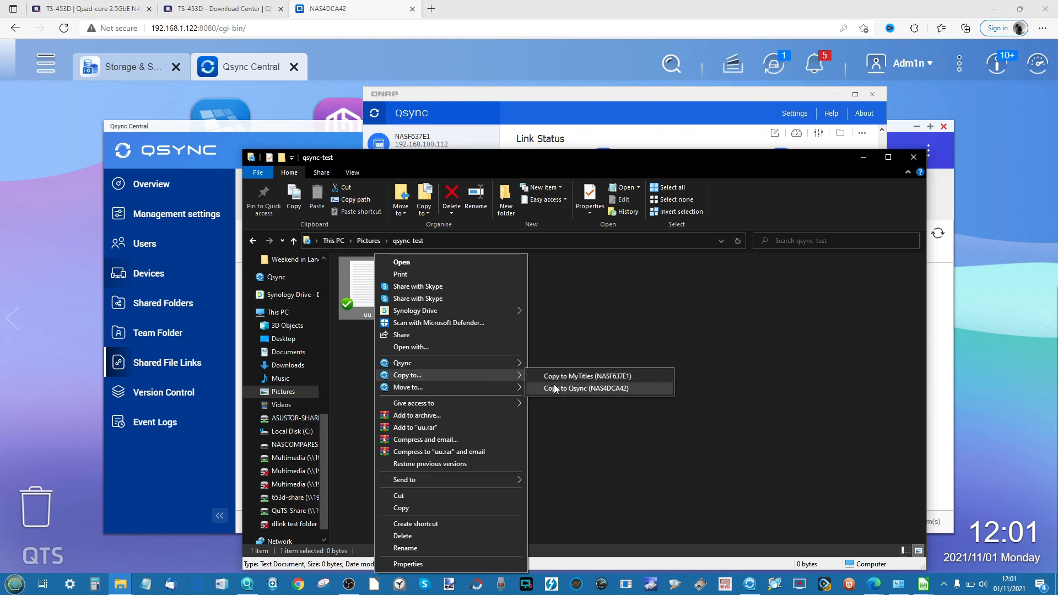
mouse_move(485, 358)
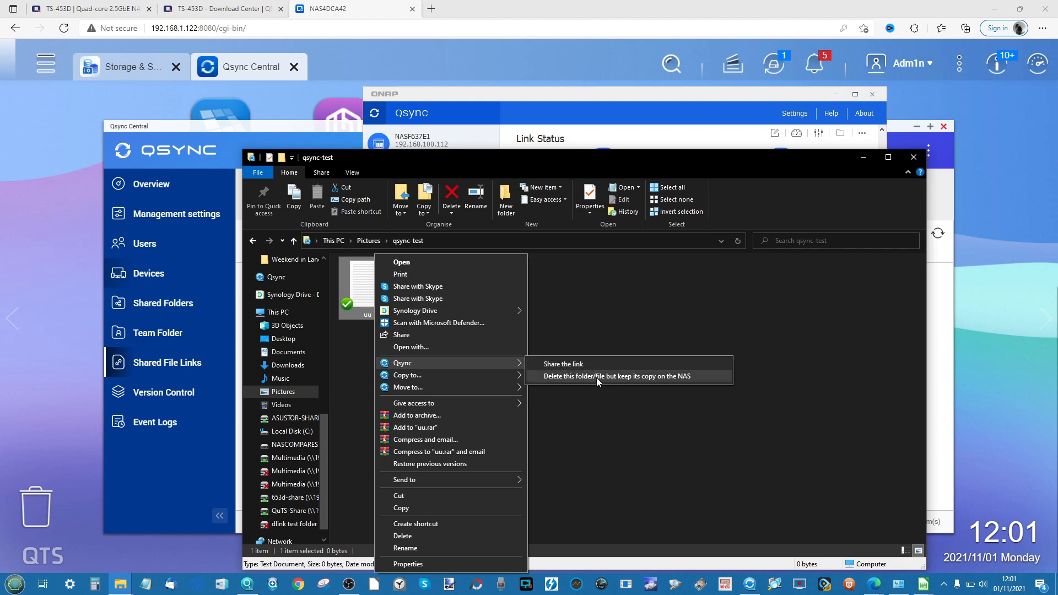
click(647, 377)
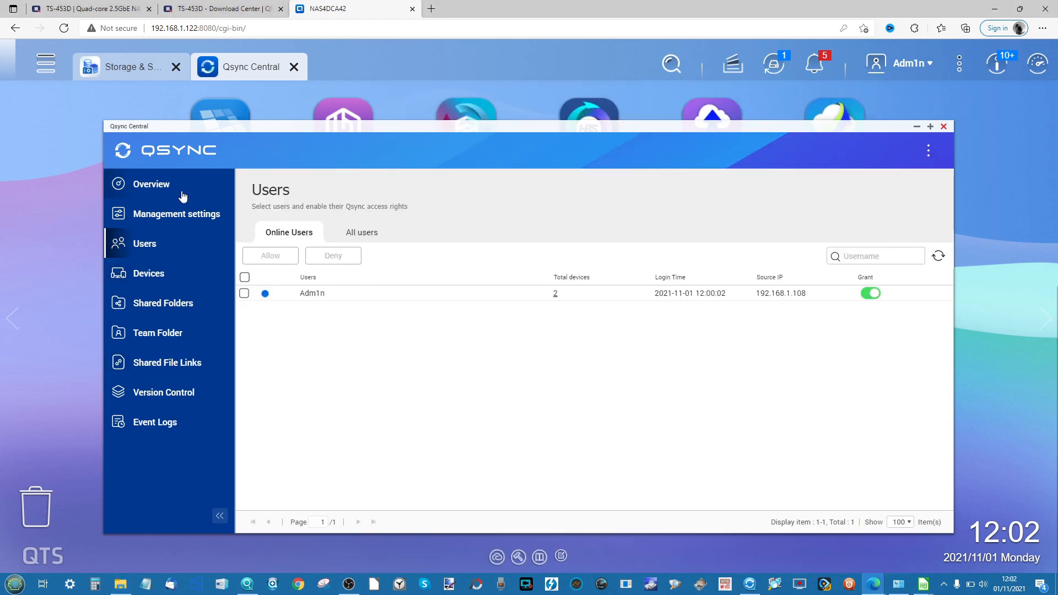
View Qsync Central's overview, start adding another NAS in the Qsync client with a search via QID, and close it without signing in.
click(183, 194)
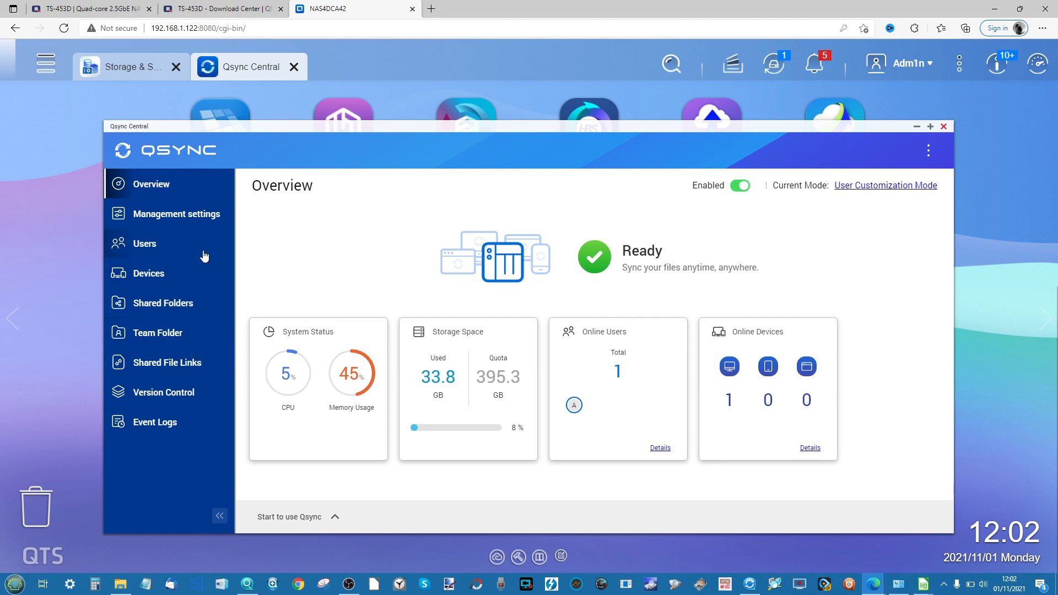
click(775, 582)
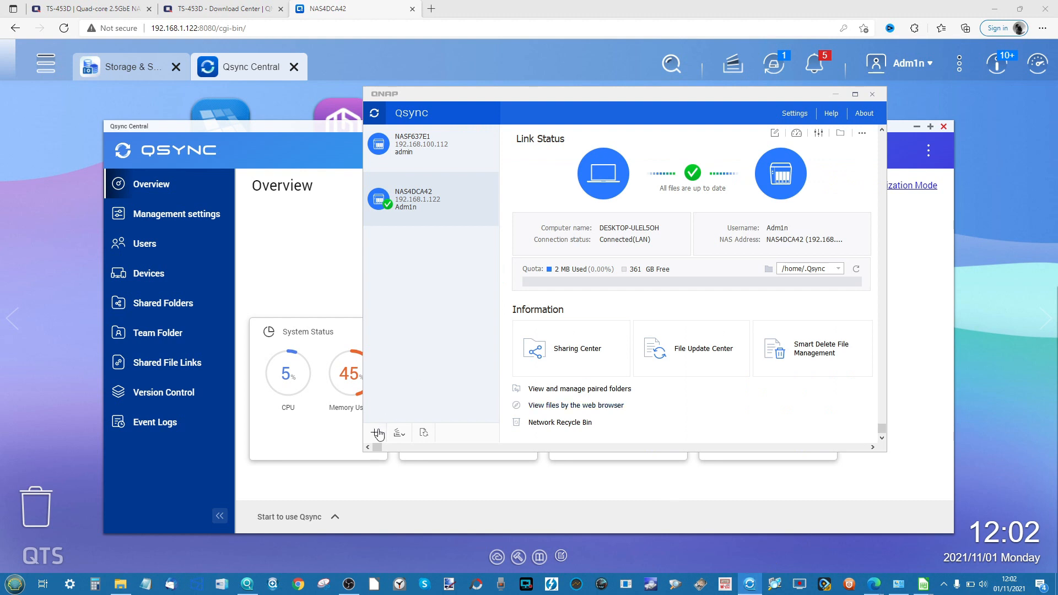
click(375, 432)
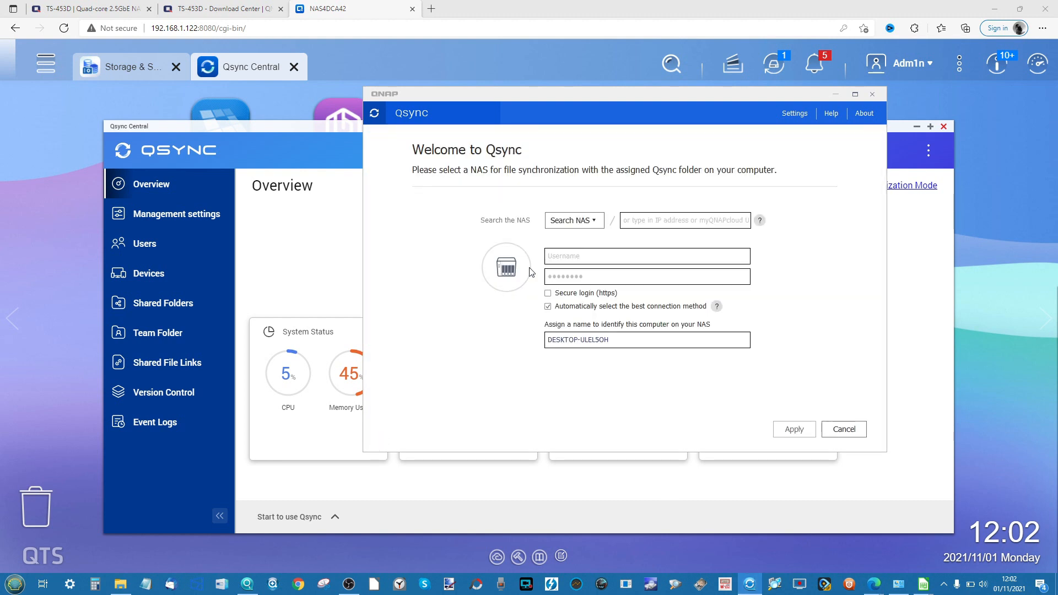
click(597, 220)
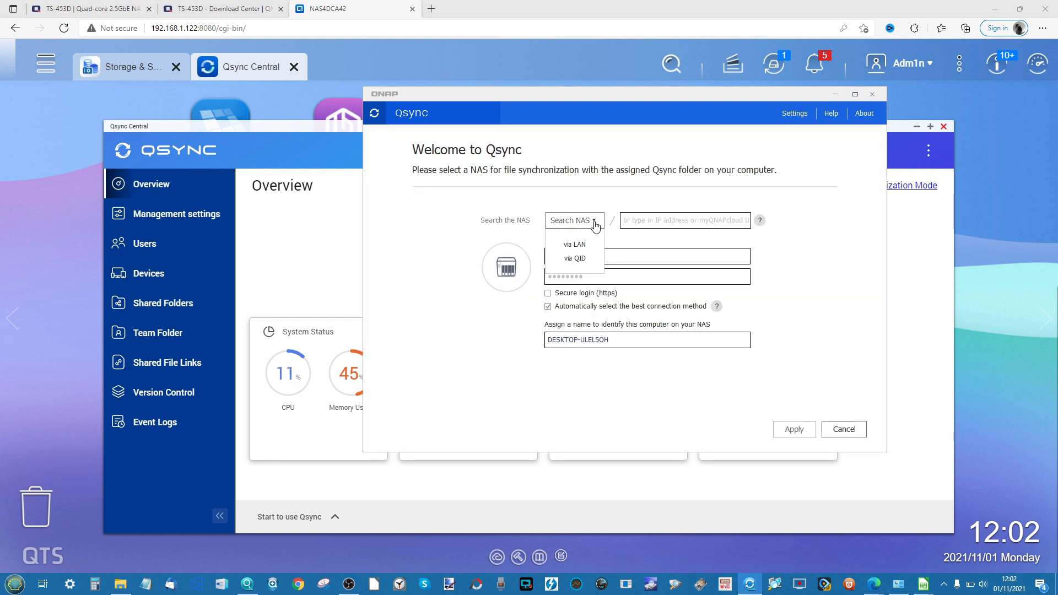
click(571, 260)
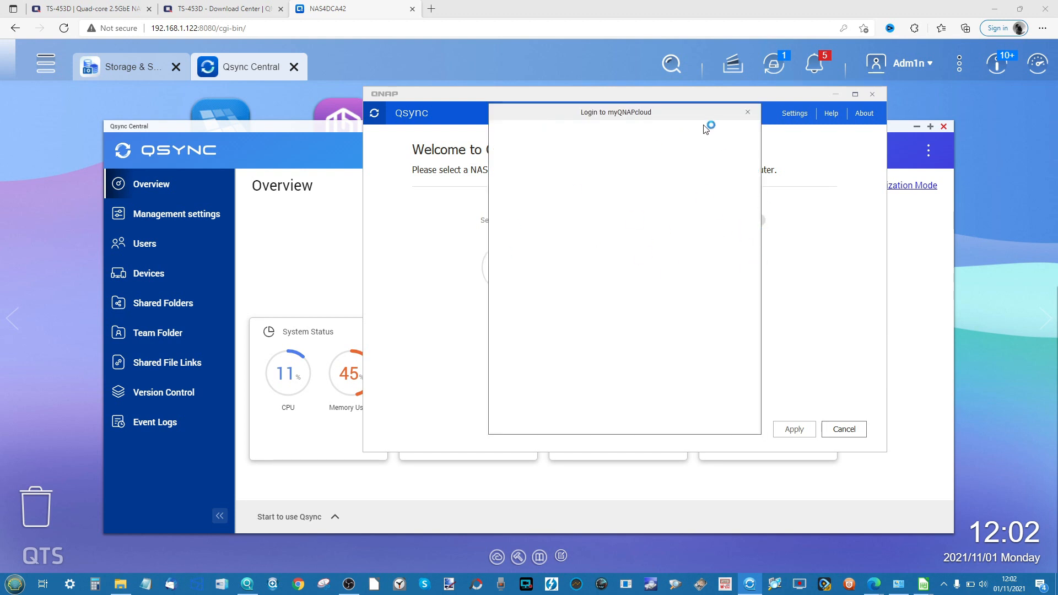
click(748, 113)
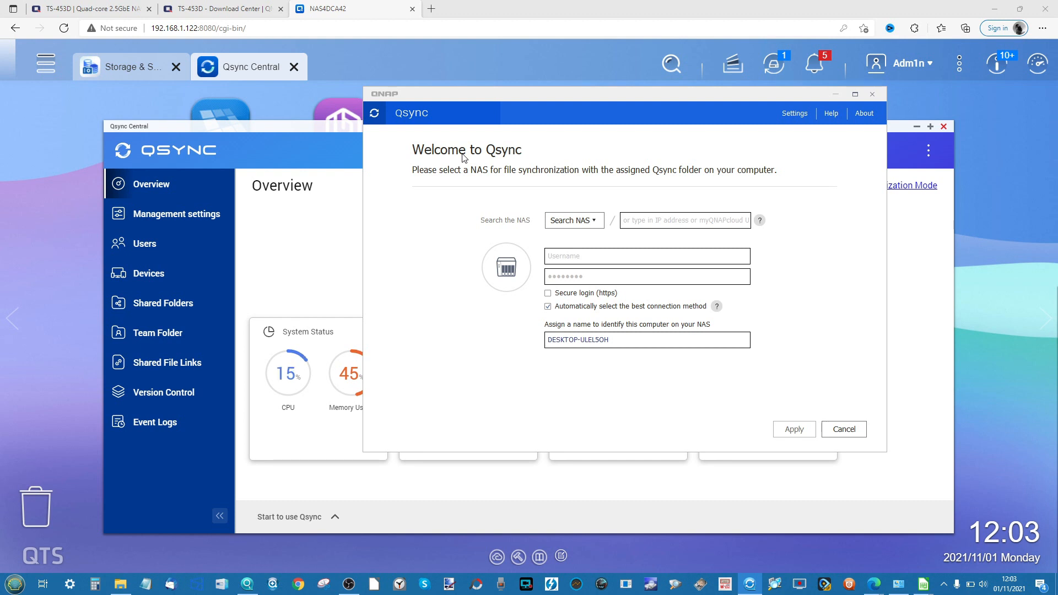
click(870, 96)
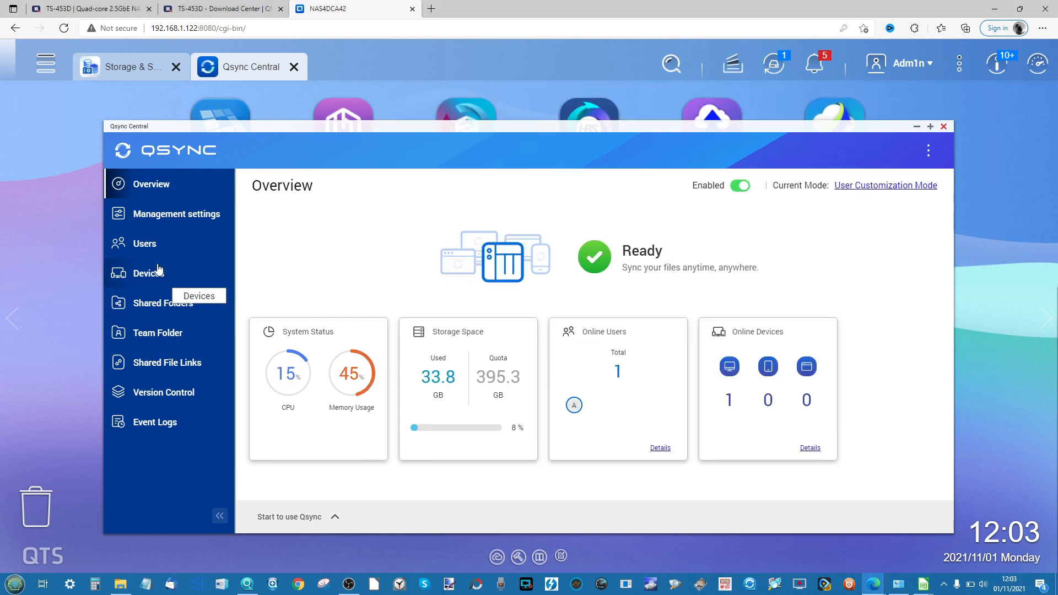
Review Qsync Central's Shared Folders, Devices and Users pages, check the open File Explorer window in between, and close Qsync Central.
click(146, 300)
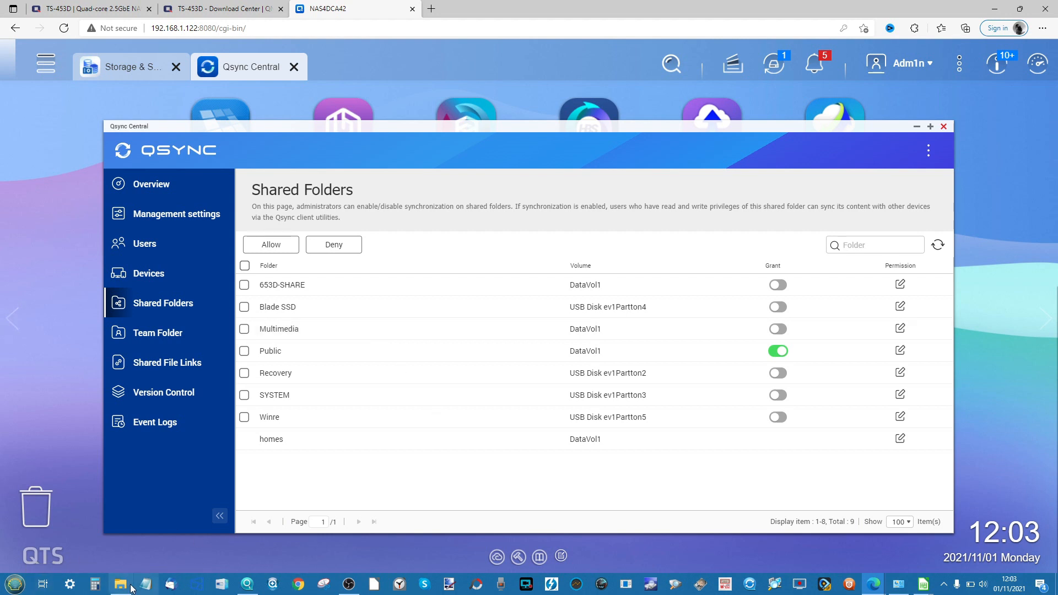
mouse_move(126, 590)
click(137, 518)
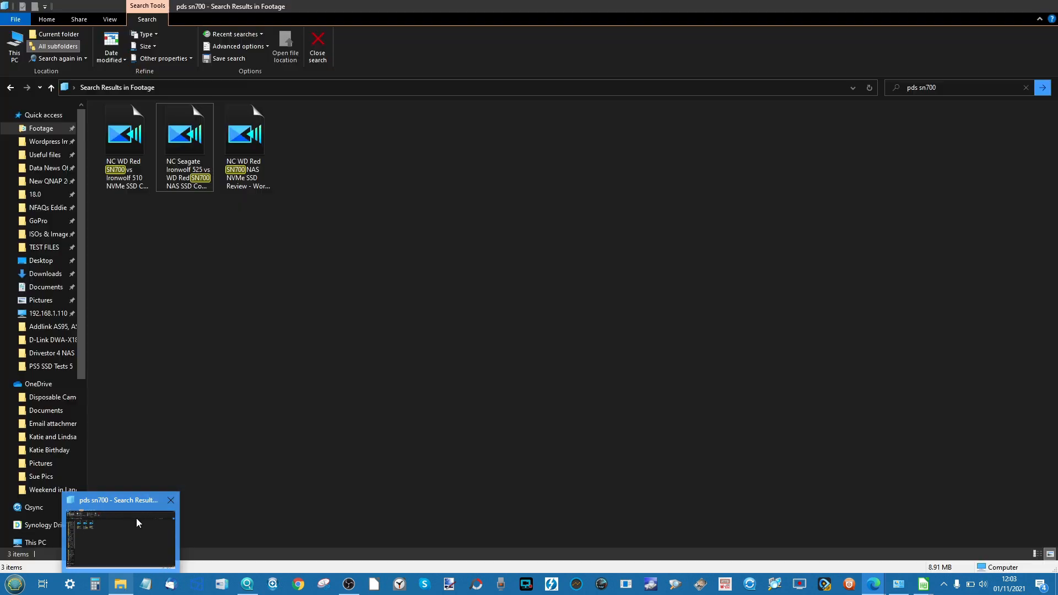
click(993, 7)
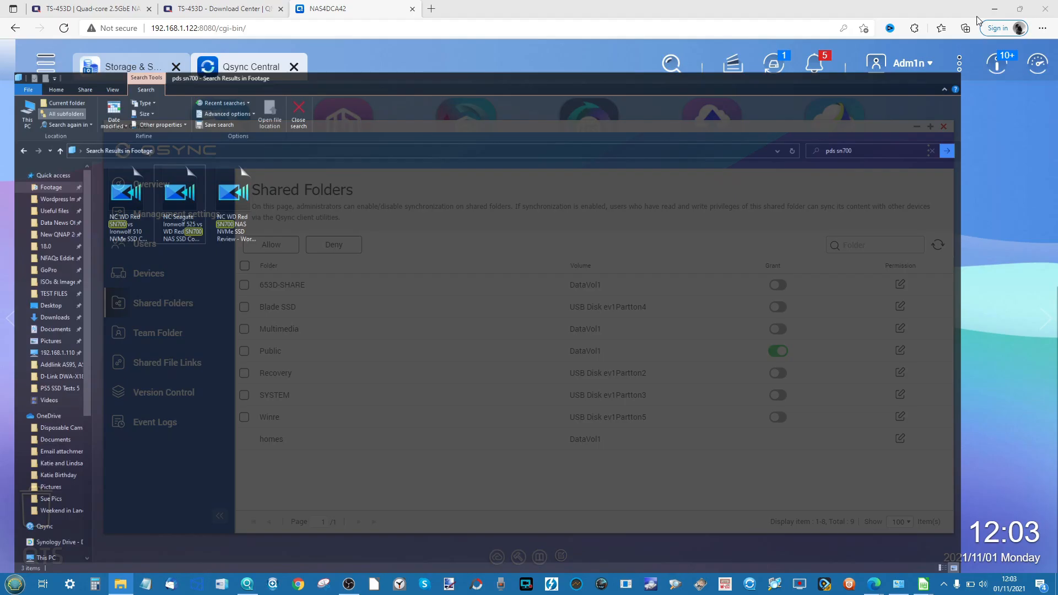
click(158, 272)
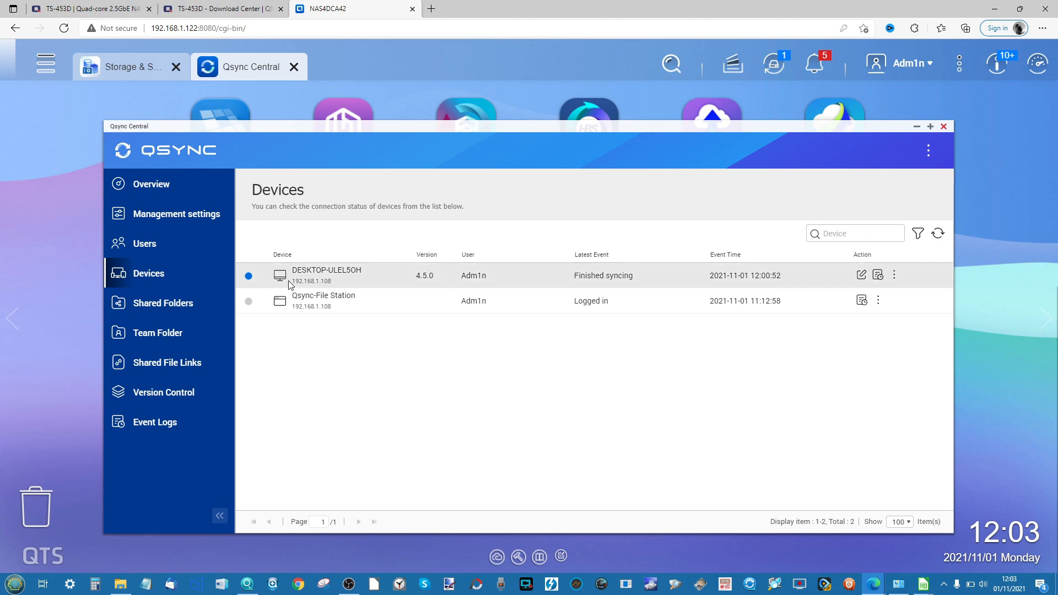
click(161, 250)
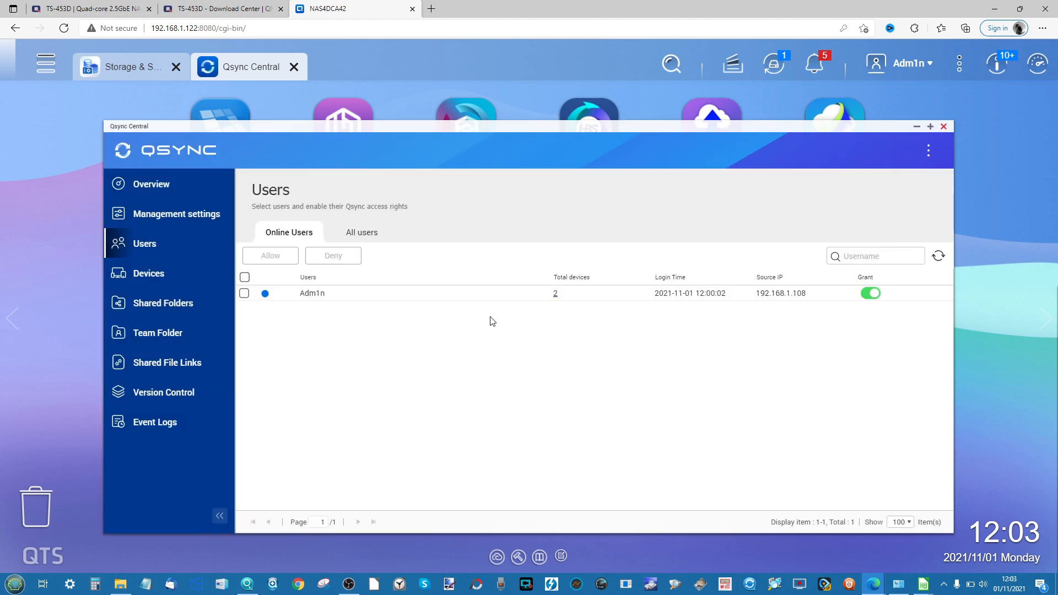
click(943, 127)
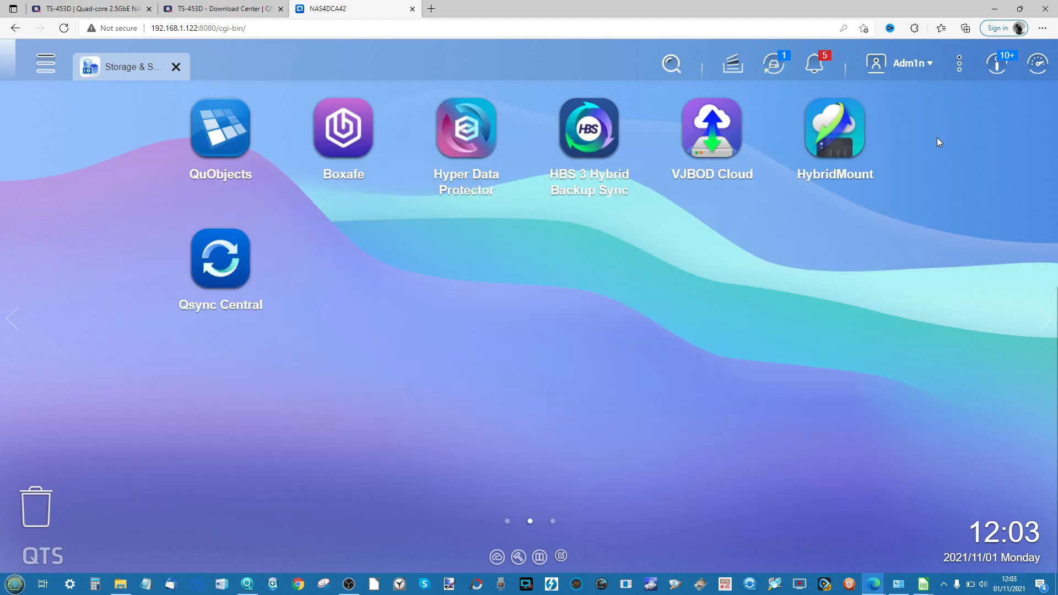